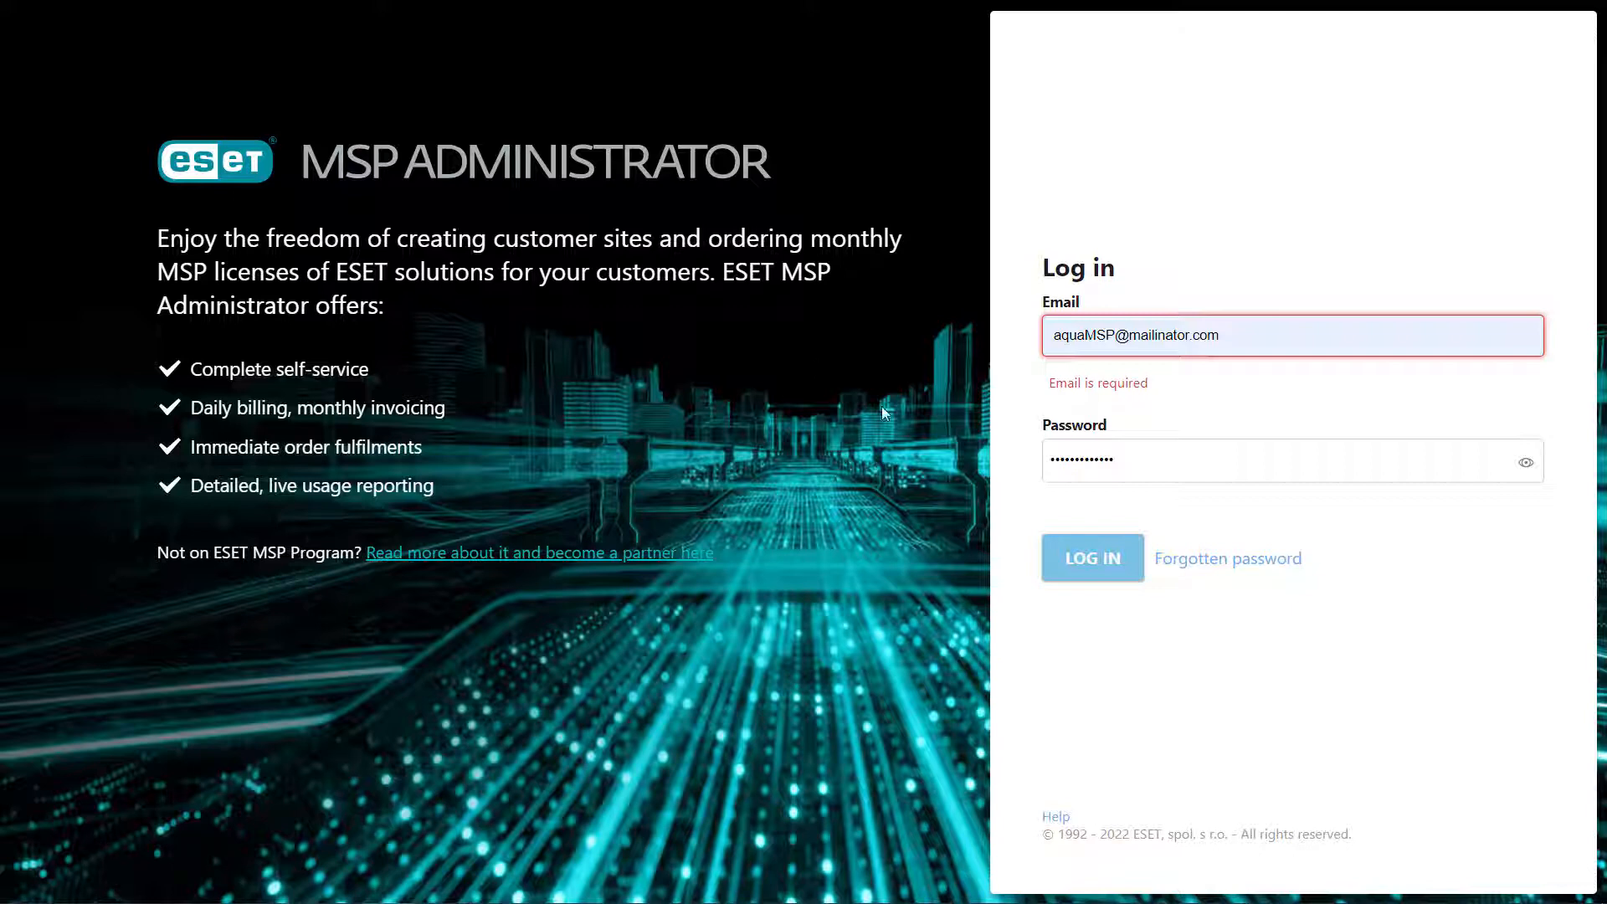
Step: Log in with the partner account's email and password to reach the Dashboard
{"action": "left_click", "coordinate": [1091, 557]}
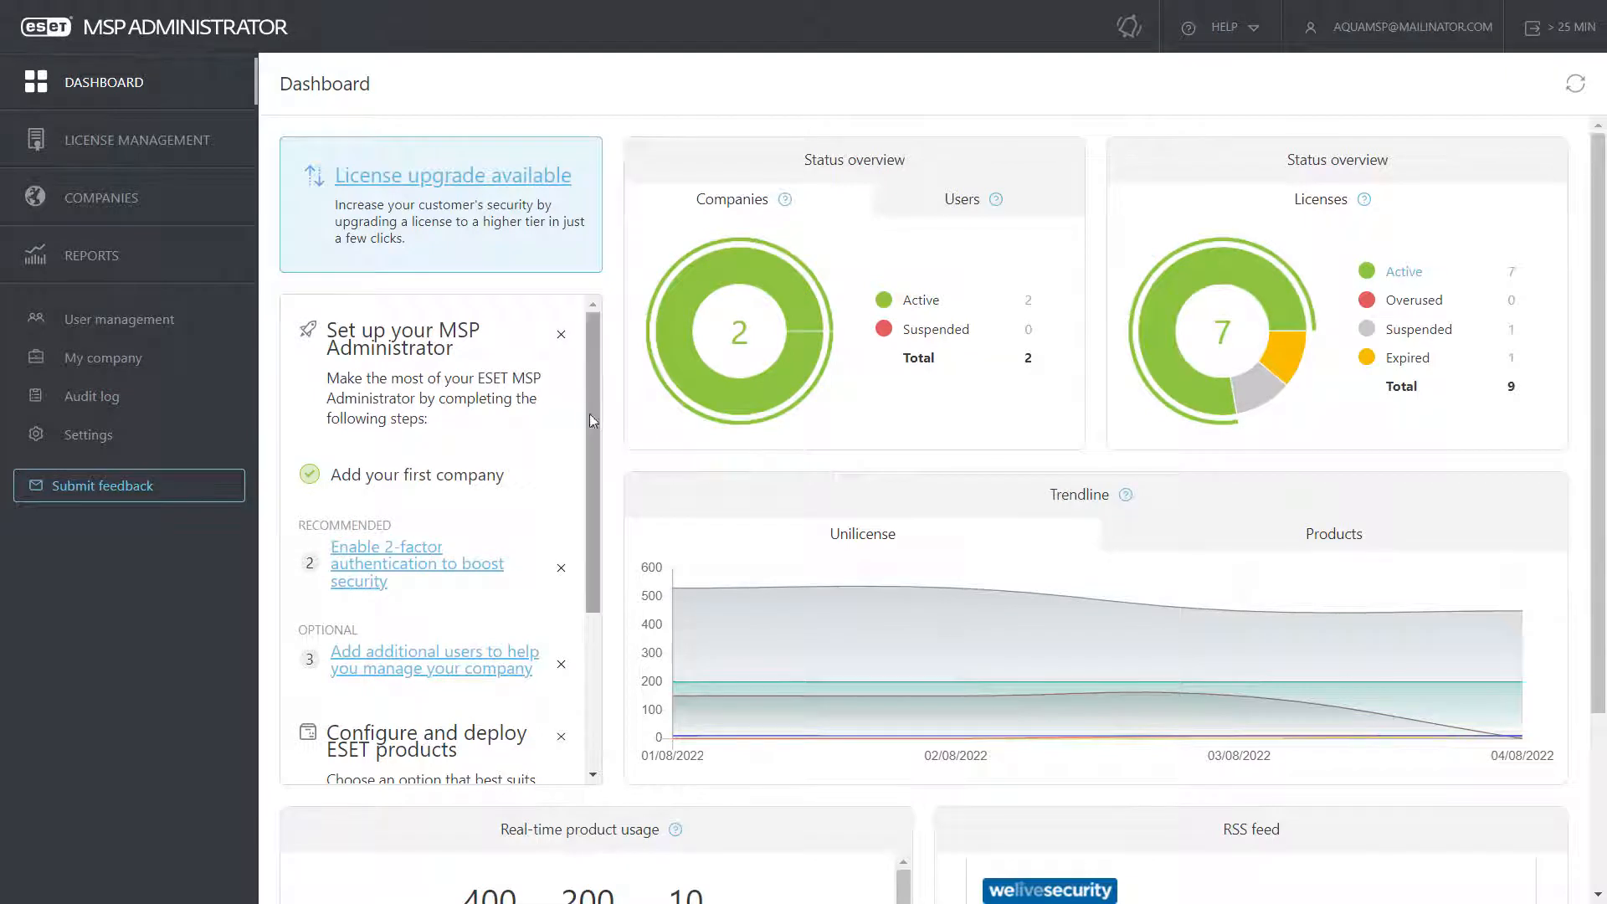
Step: Review the Users status counts and Products trendline on the Dashboard, then go to License management
{"action": "left_click_drag", "start_coordinate": [589, 410], "coordinate": [600, 365]}
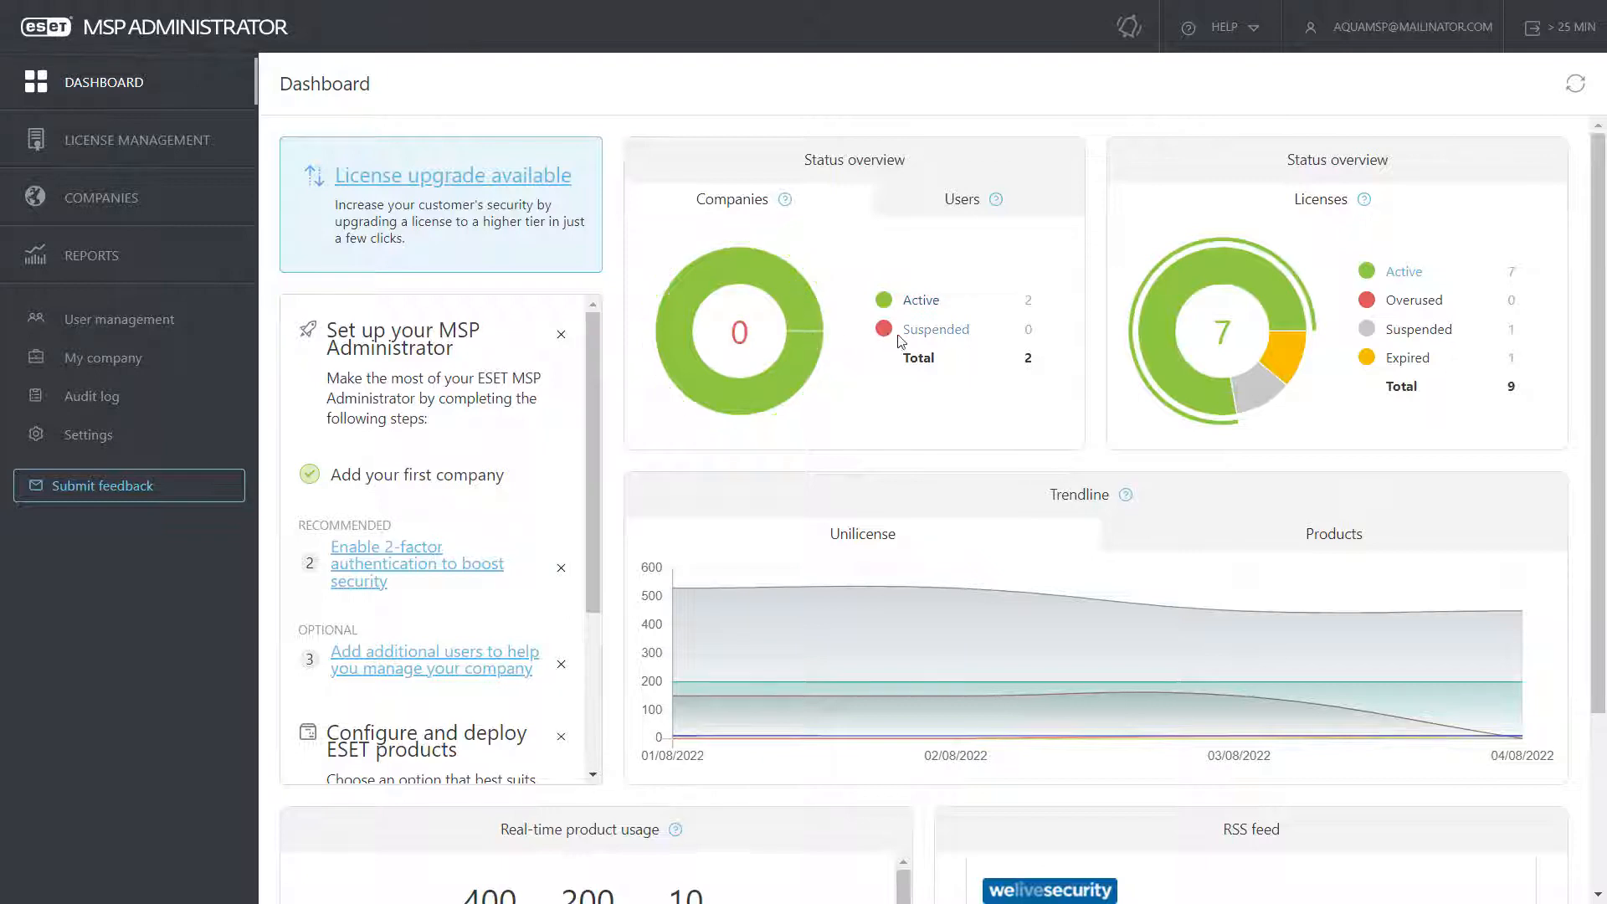
{"action": "left_click", "coordinate": [953, 196]}
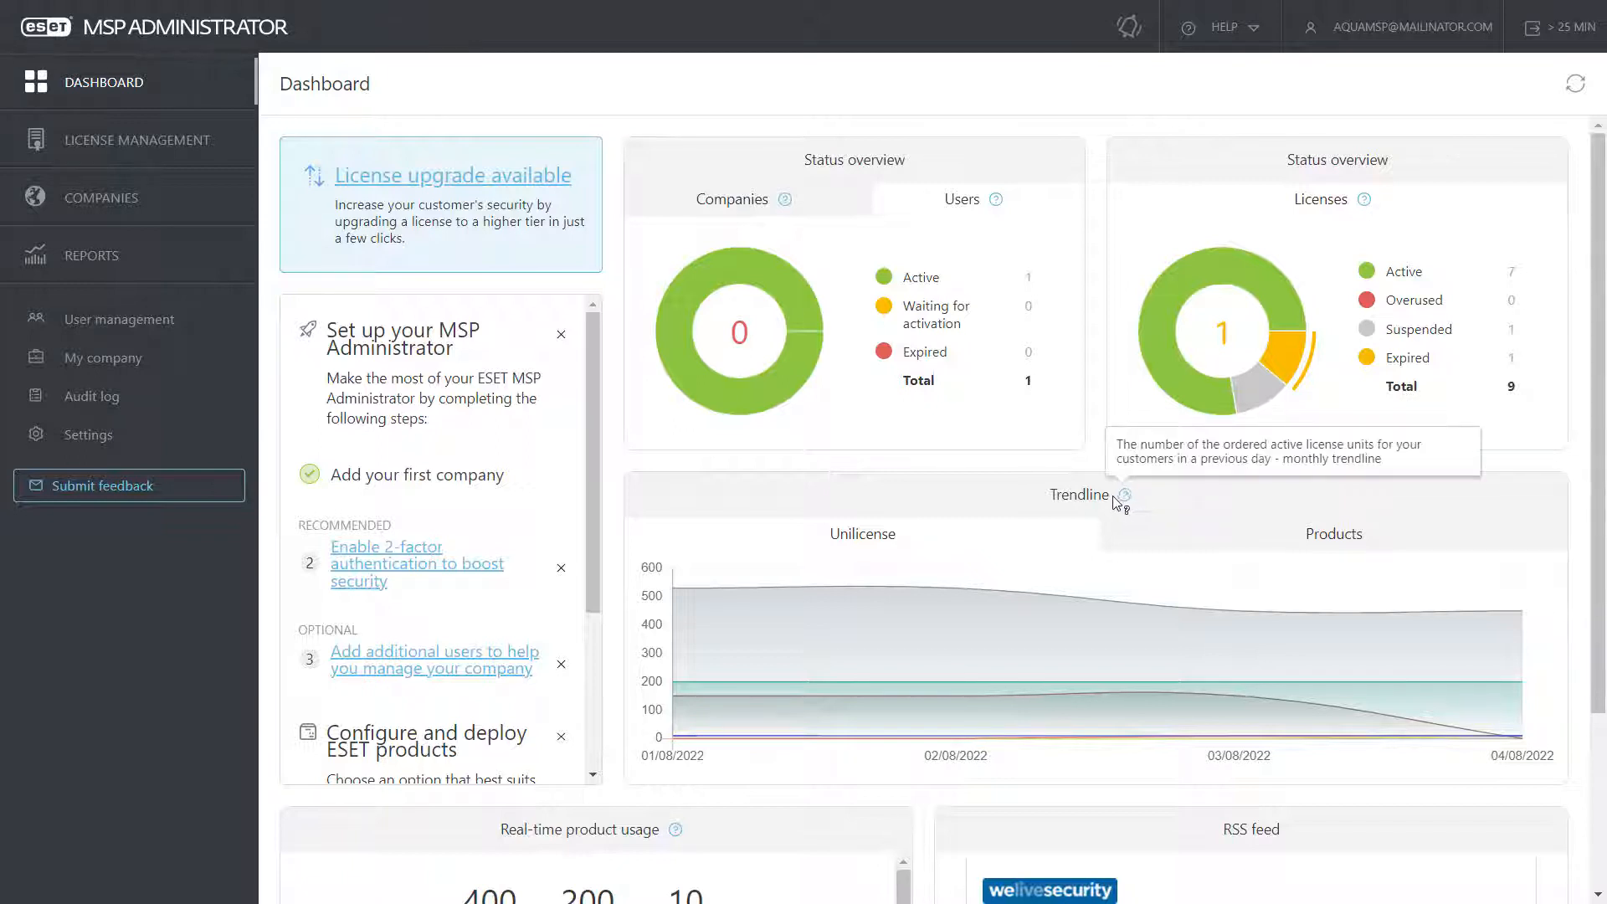
{"action": "left_click", "coordinate": [1138, 536]}
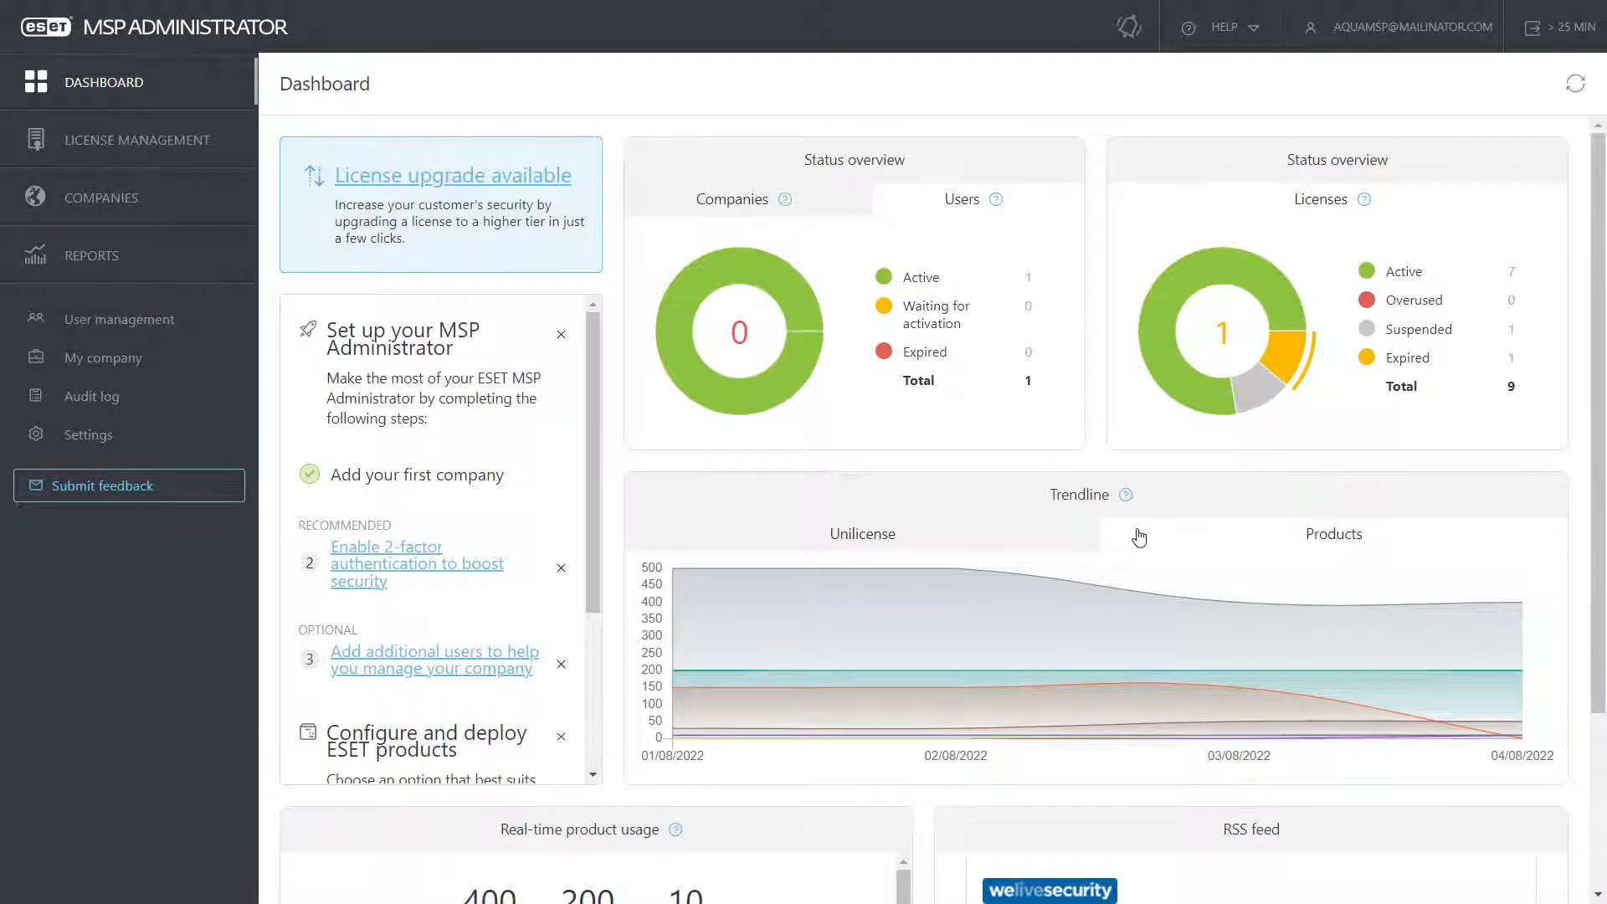
{"action": "scroll", "coordinate": [1007, 537], "scroll_direction": "down", "scroll_amount": 3}
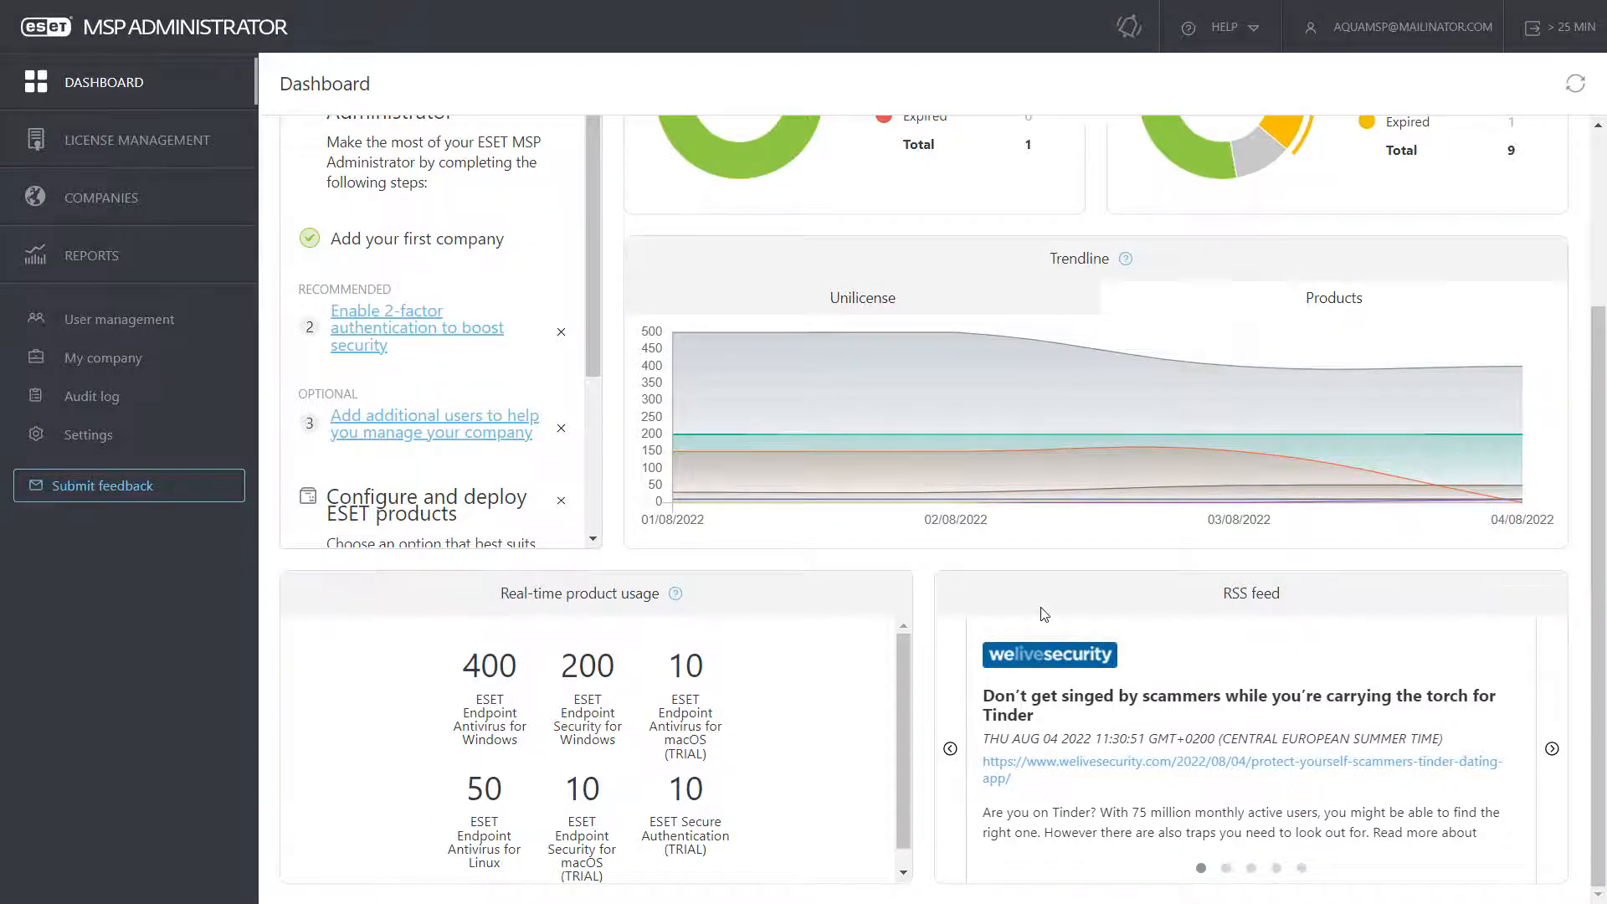
{"action": "scroll", "coordinate": [1044, 615], "scroll_direction": "up", "scroll_amount": 3}
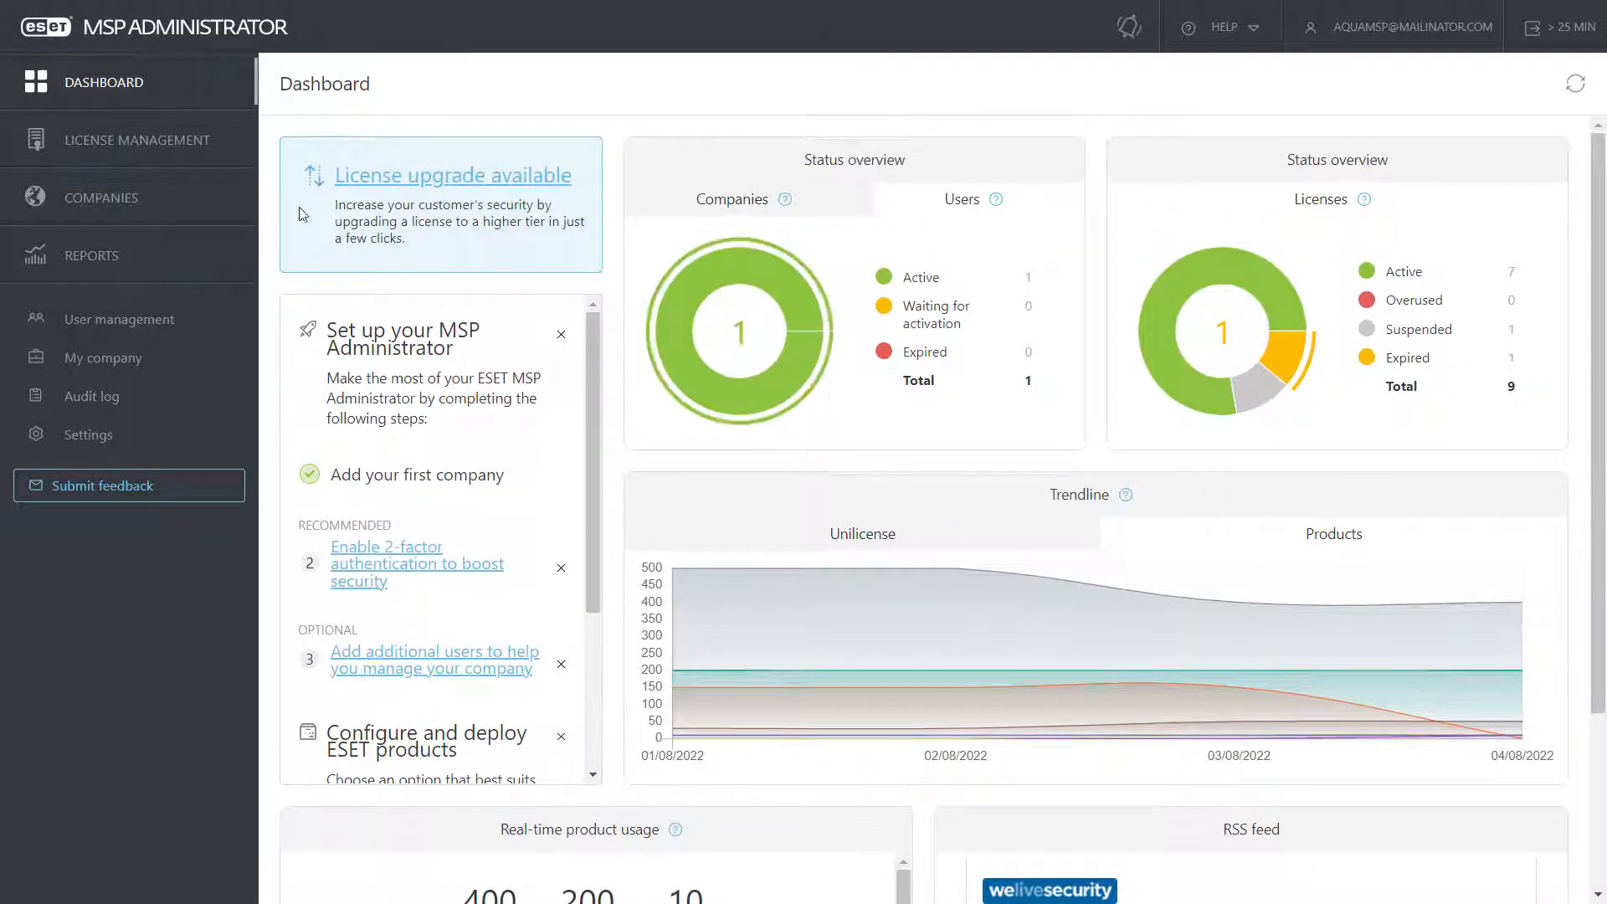
{"action": "left_click", "coordinate": [163, 144]}
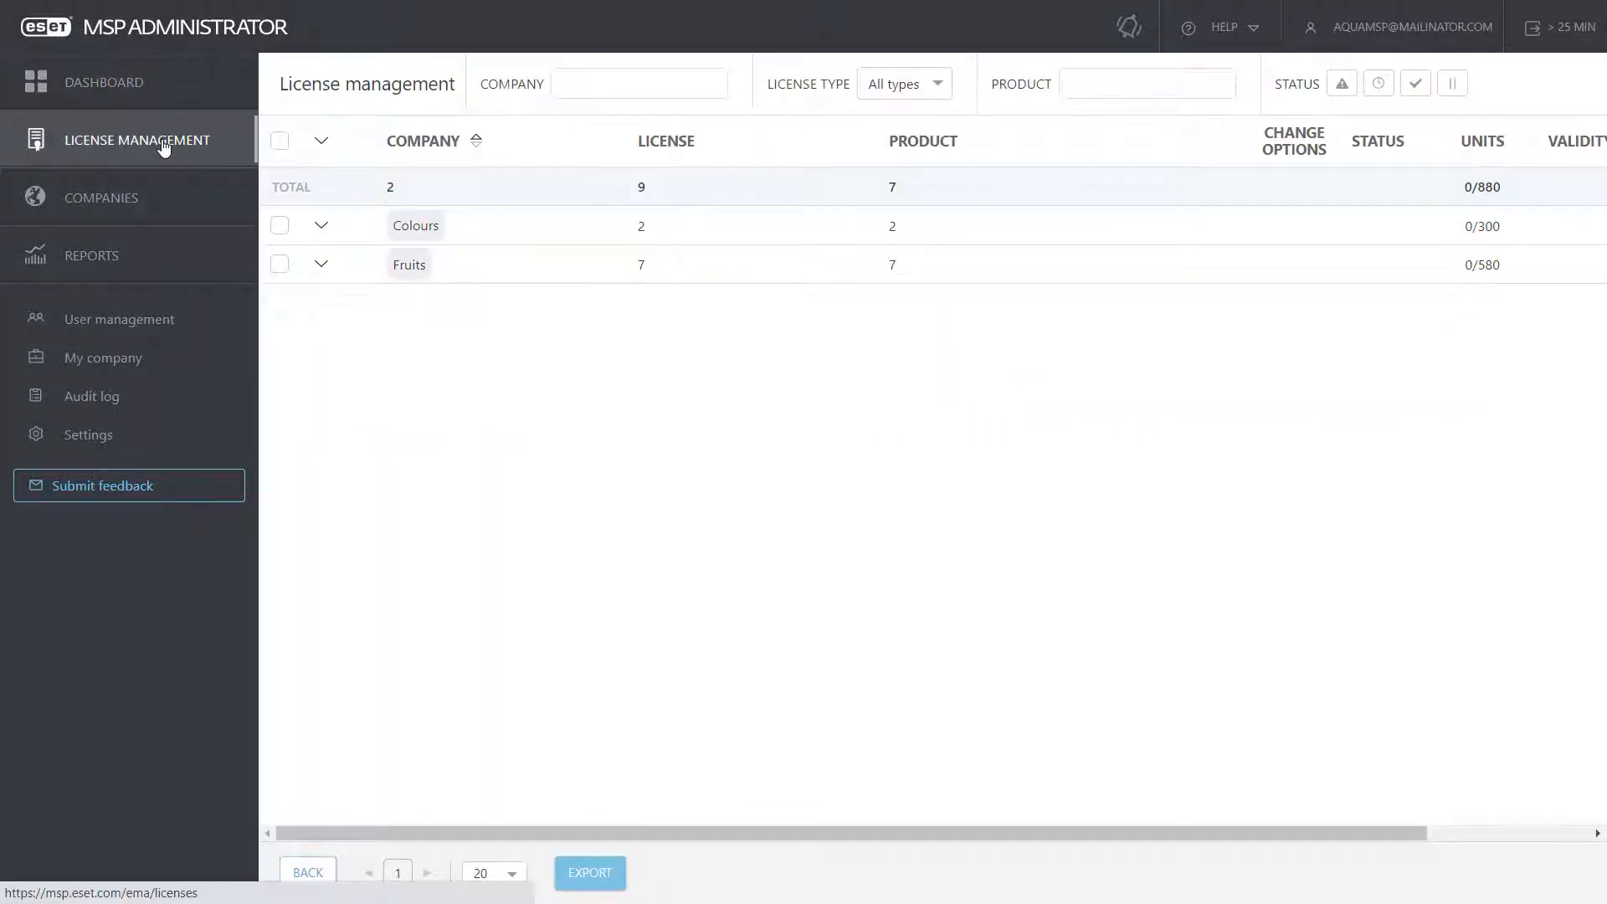
Step: Expand the Colours and Fruits companies to list their individual licenses
{"action": "left_click", "coordinate": [322, 227]}
{"action": "left_click", "coordinate": [321, 342]}
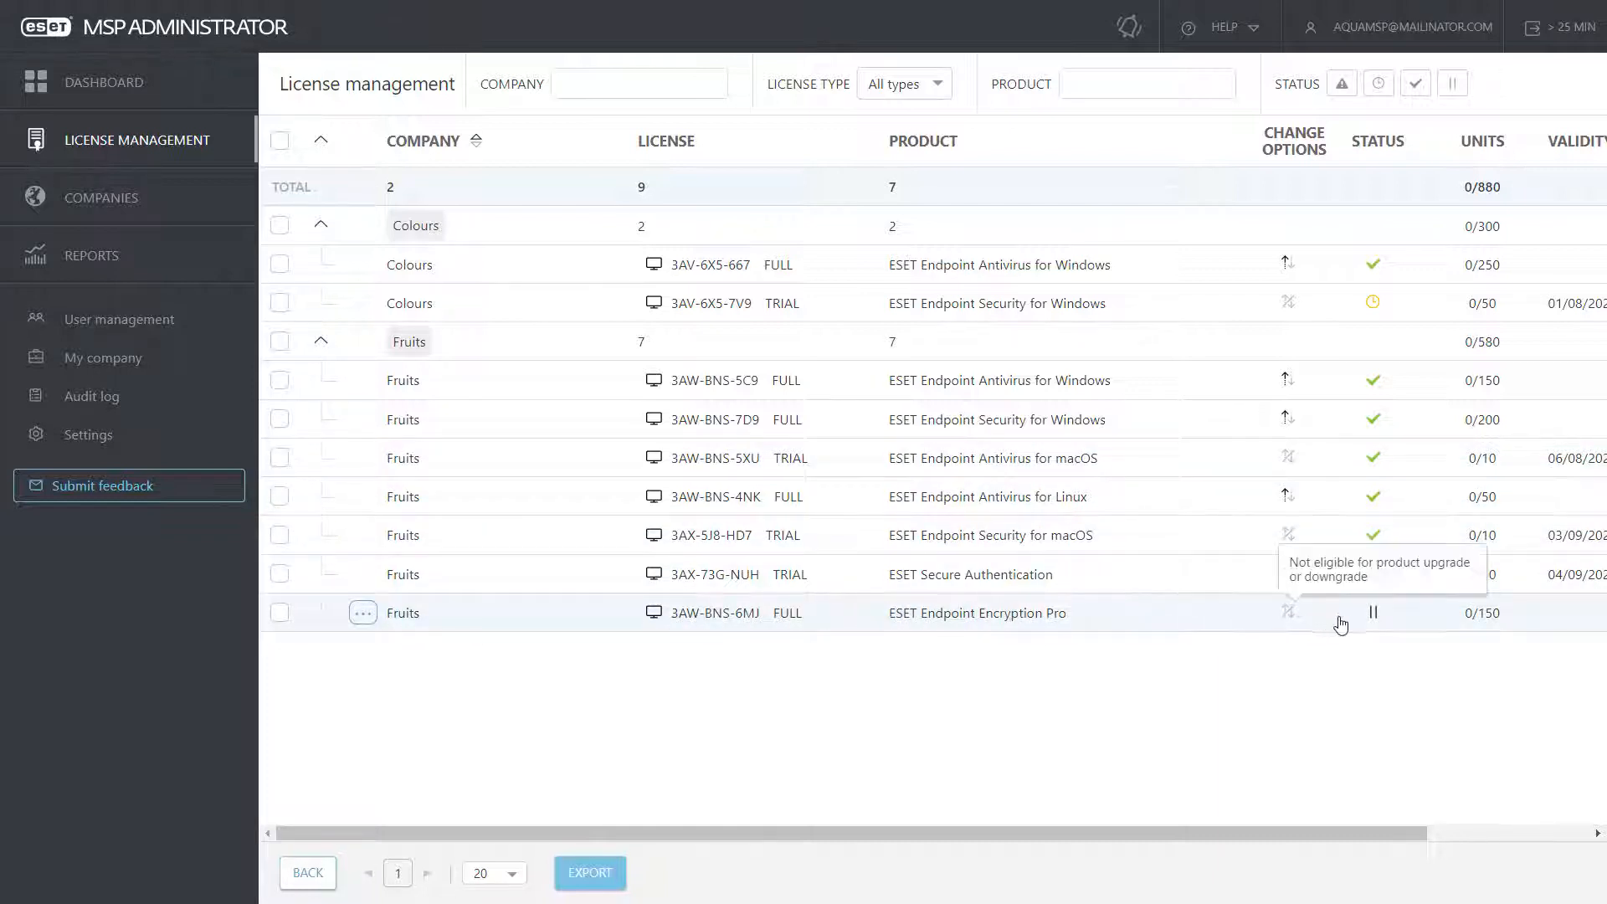
{"action": "mouse_move", "coordinate": [1376, 621]}
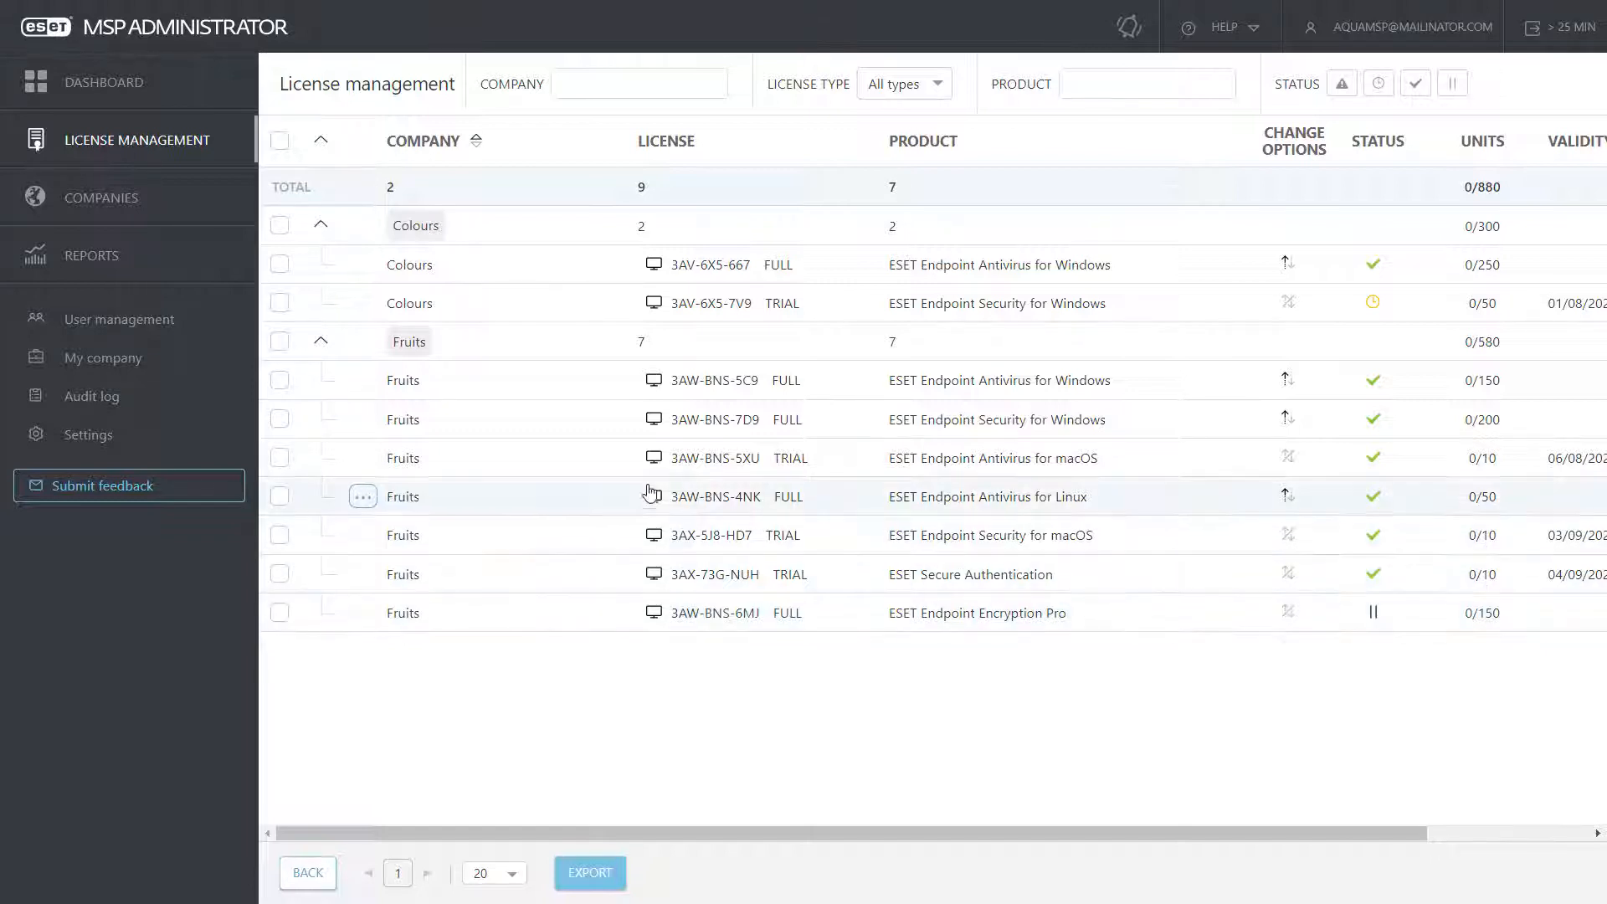
Step: Export the daily usage of Fruits' Endpoint Antivirus for Windows license as CSV
{"action": "left_click", "coordinate": [362, 382]}
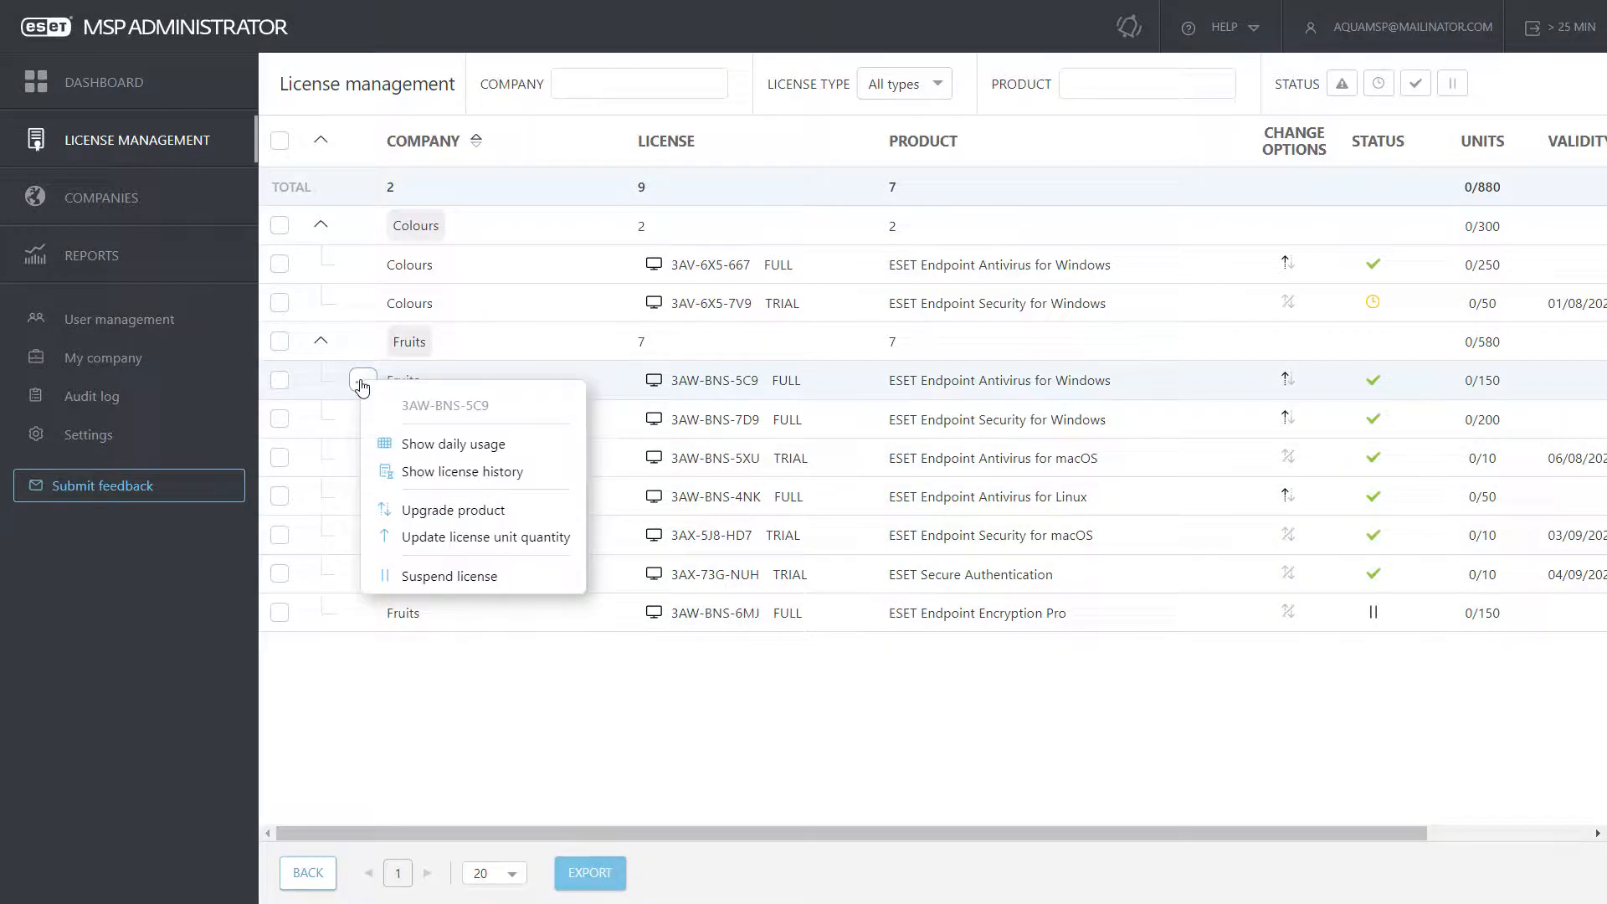
{"action": "left_click", "coordinate": [449, 446]}
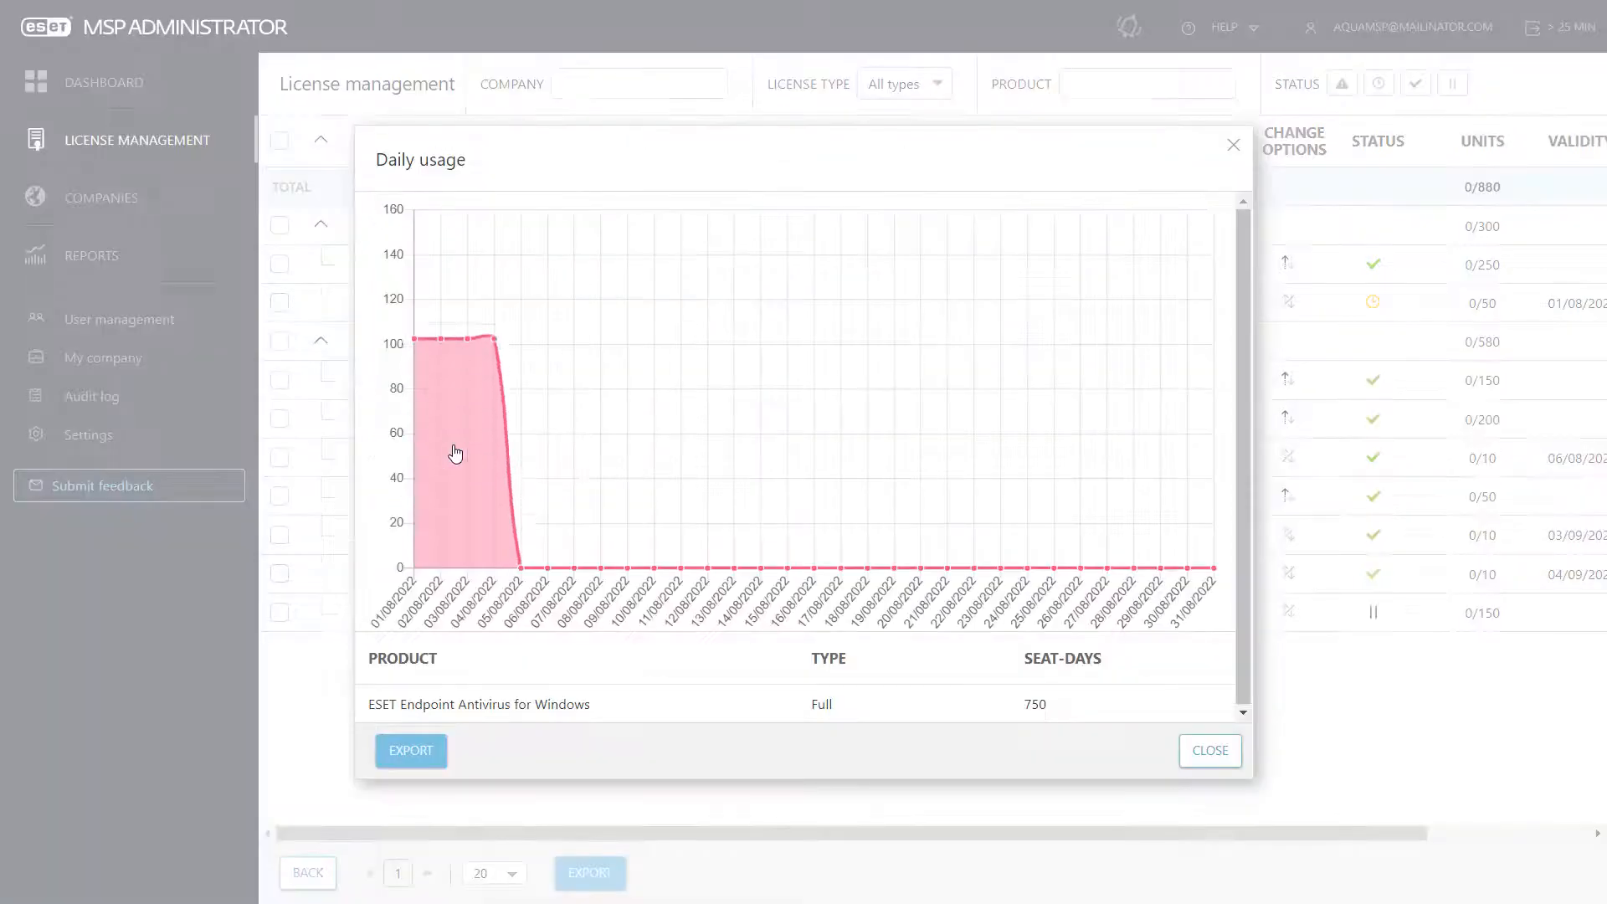
{"action": "left_click", "coordinate": [408, 754]}
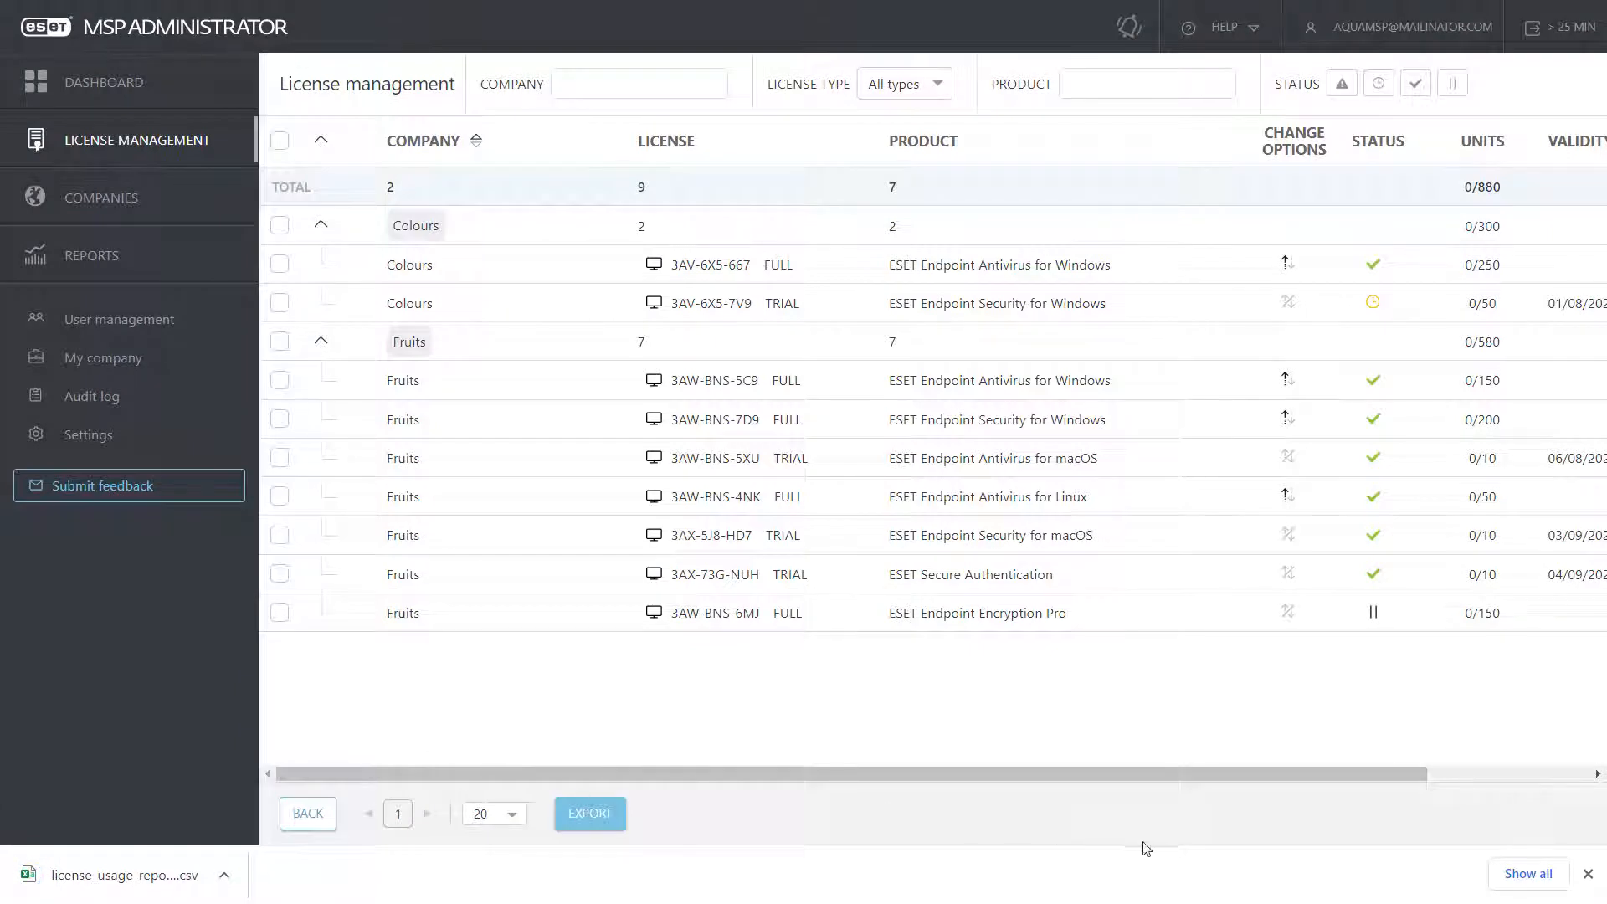
{"action": "left_click", "coordinate": [1588, 874]}
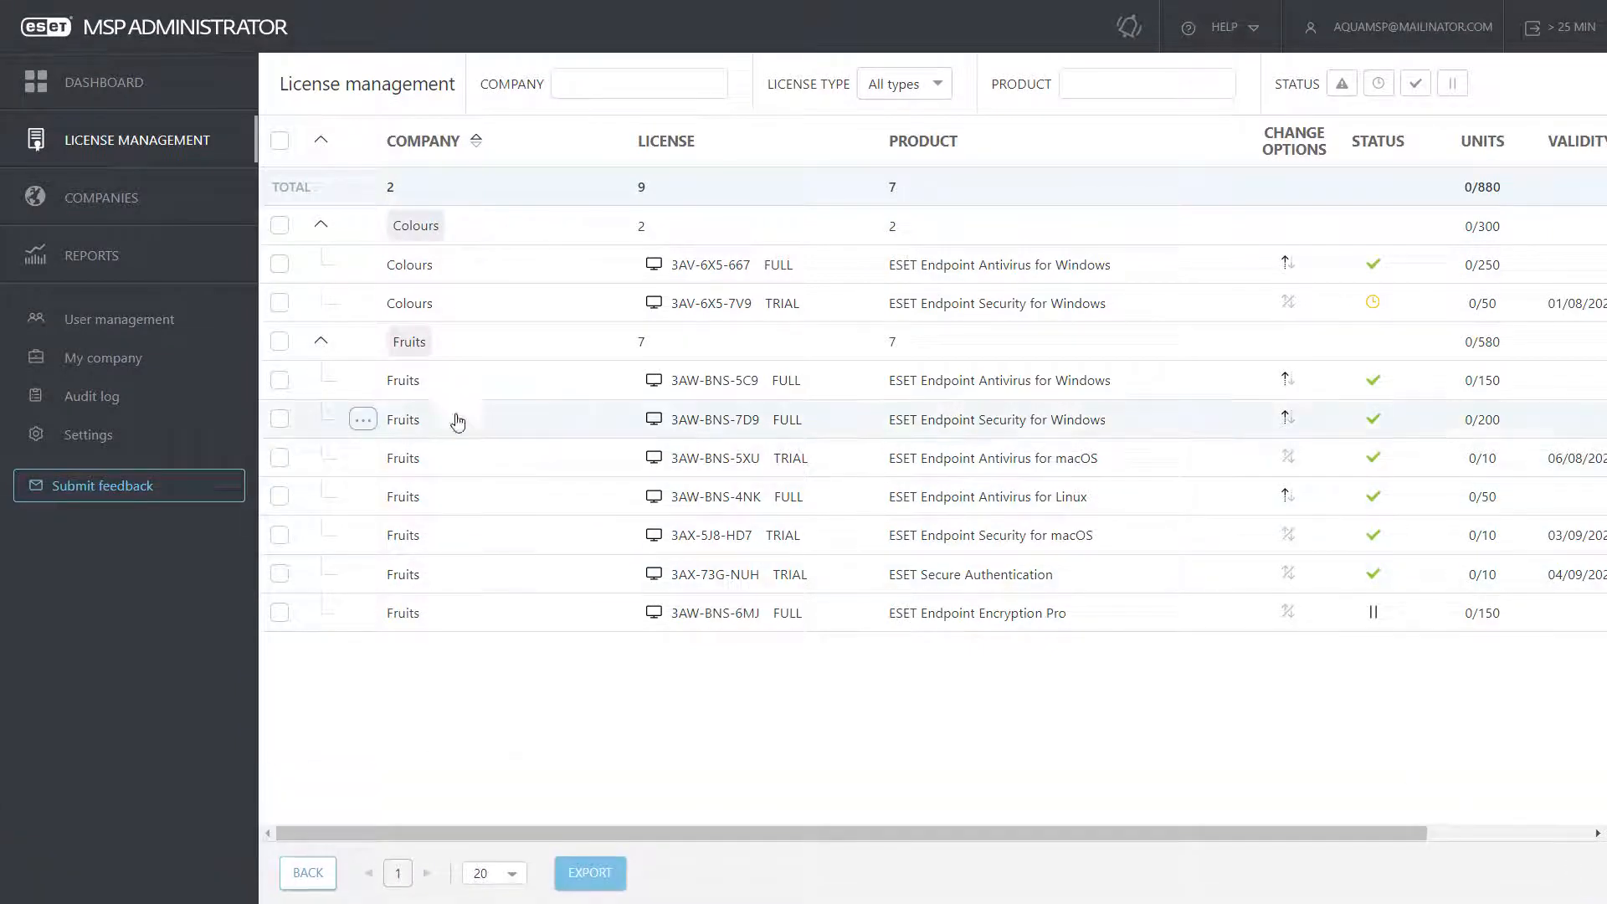
Step: Review the same license's history showing units raised from 100 to 150
{"action": "left_click", "coordinate": [362, 380]}
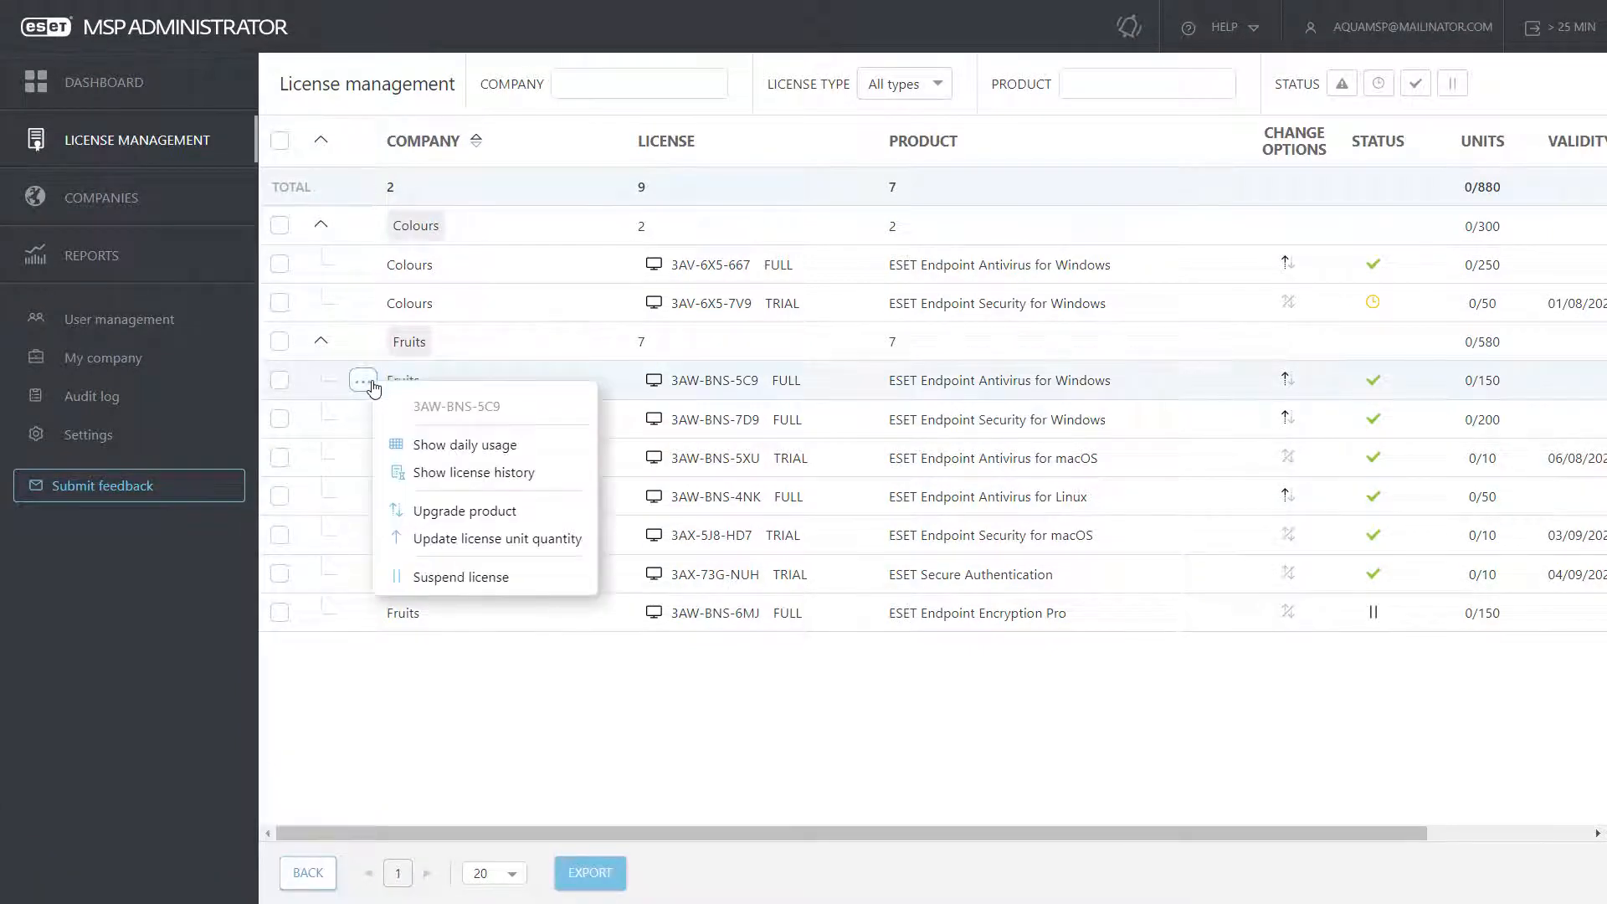
{"action": "left_click", "coordinate": [464, 480]}
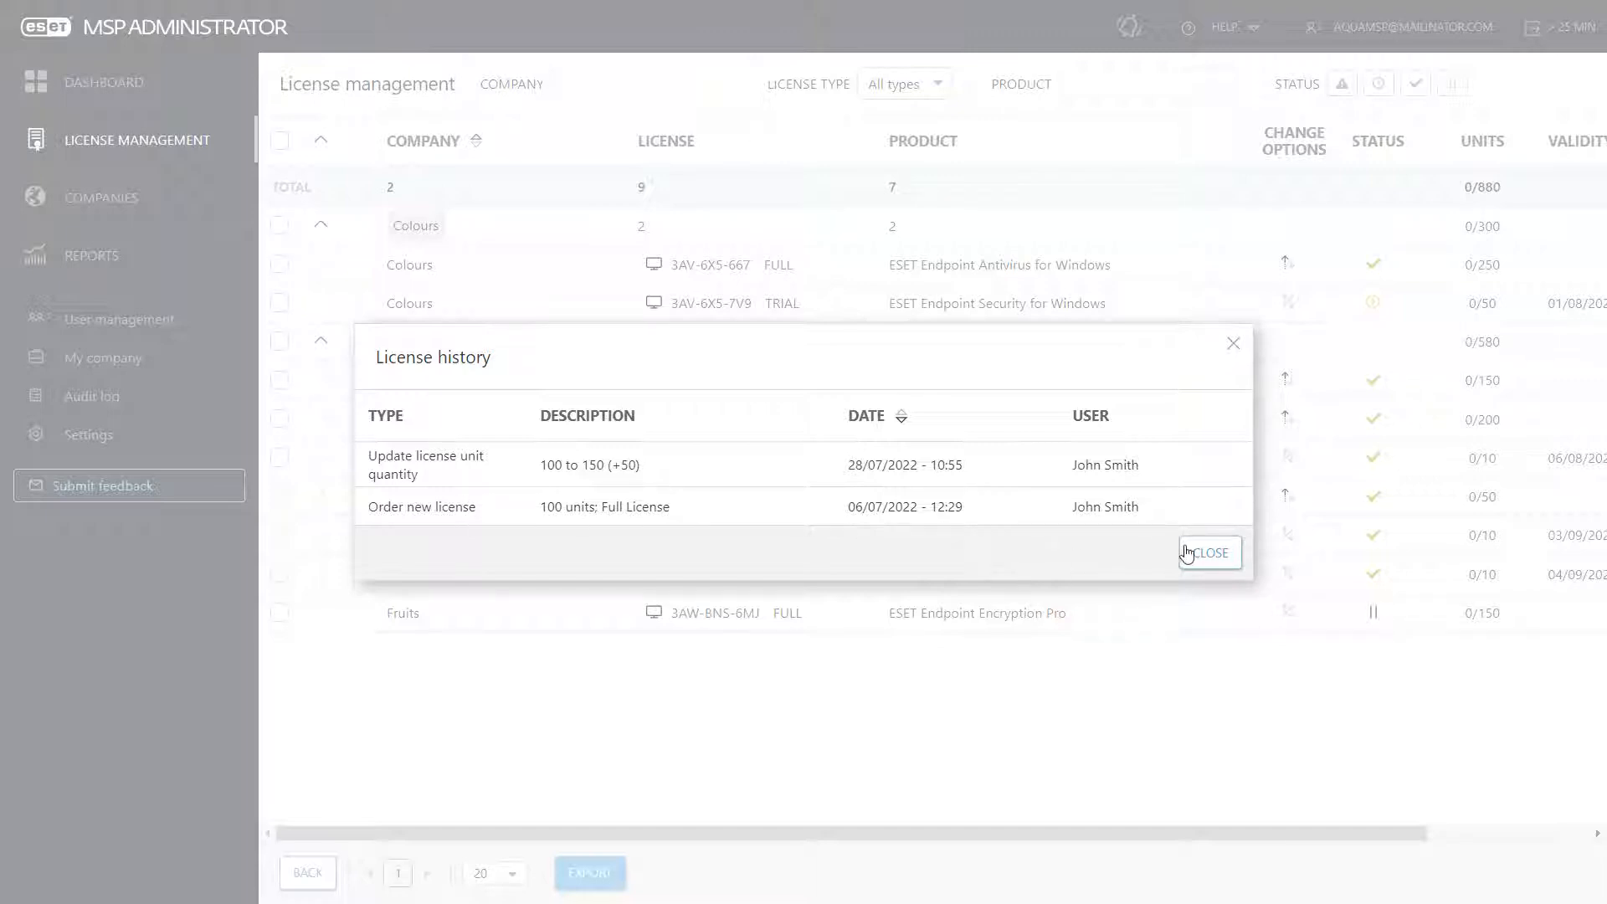
{"action": "left_click", "coordinate": [1190, 553]}
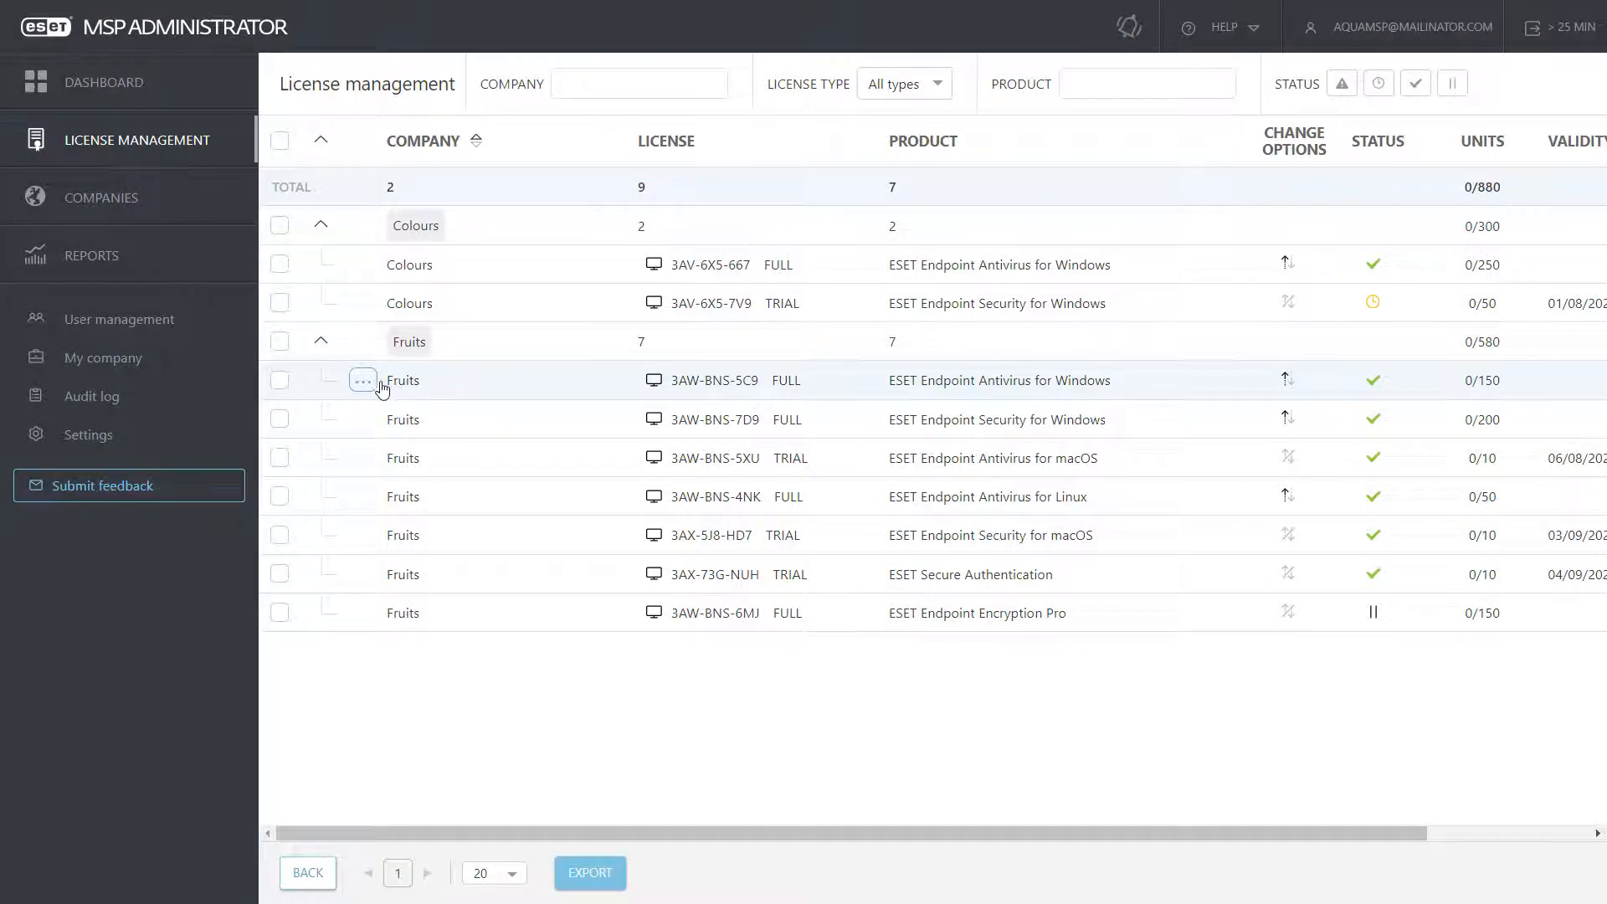
Step: Browse the upgrade tiers for Fruits' Endpoint Antivirus license and cancel without upgrading
{"action": "left_click", "coordinate": [374, 385]}
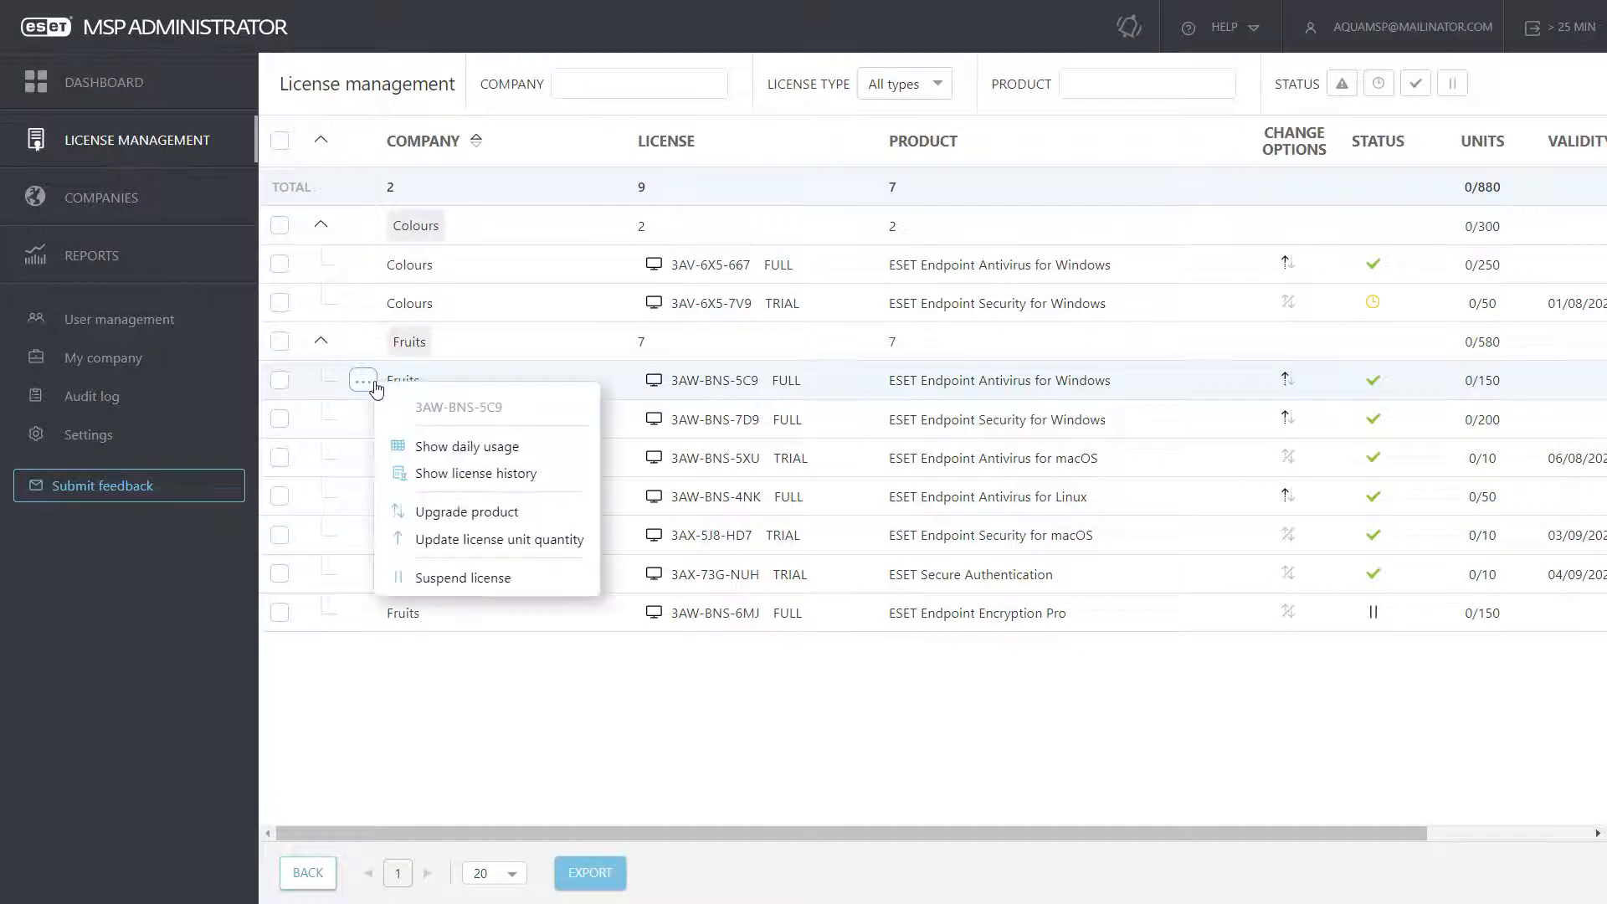
{"action": "left_click", "coordinate": [452, 513]}
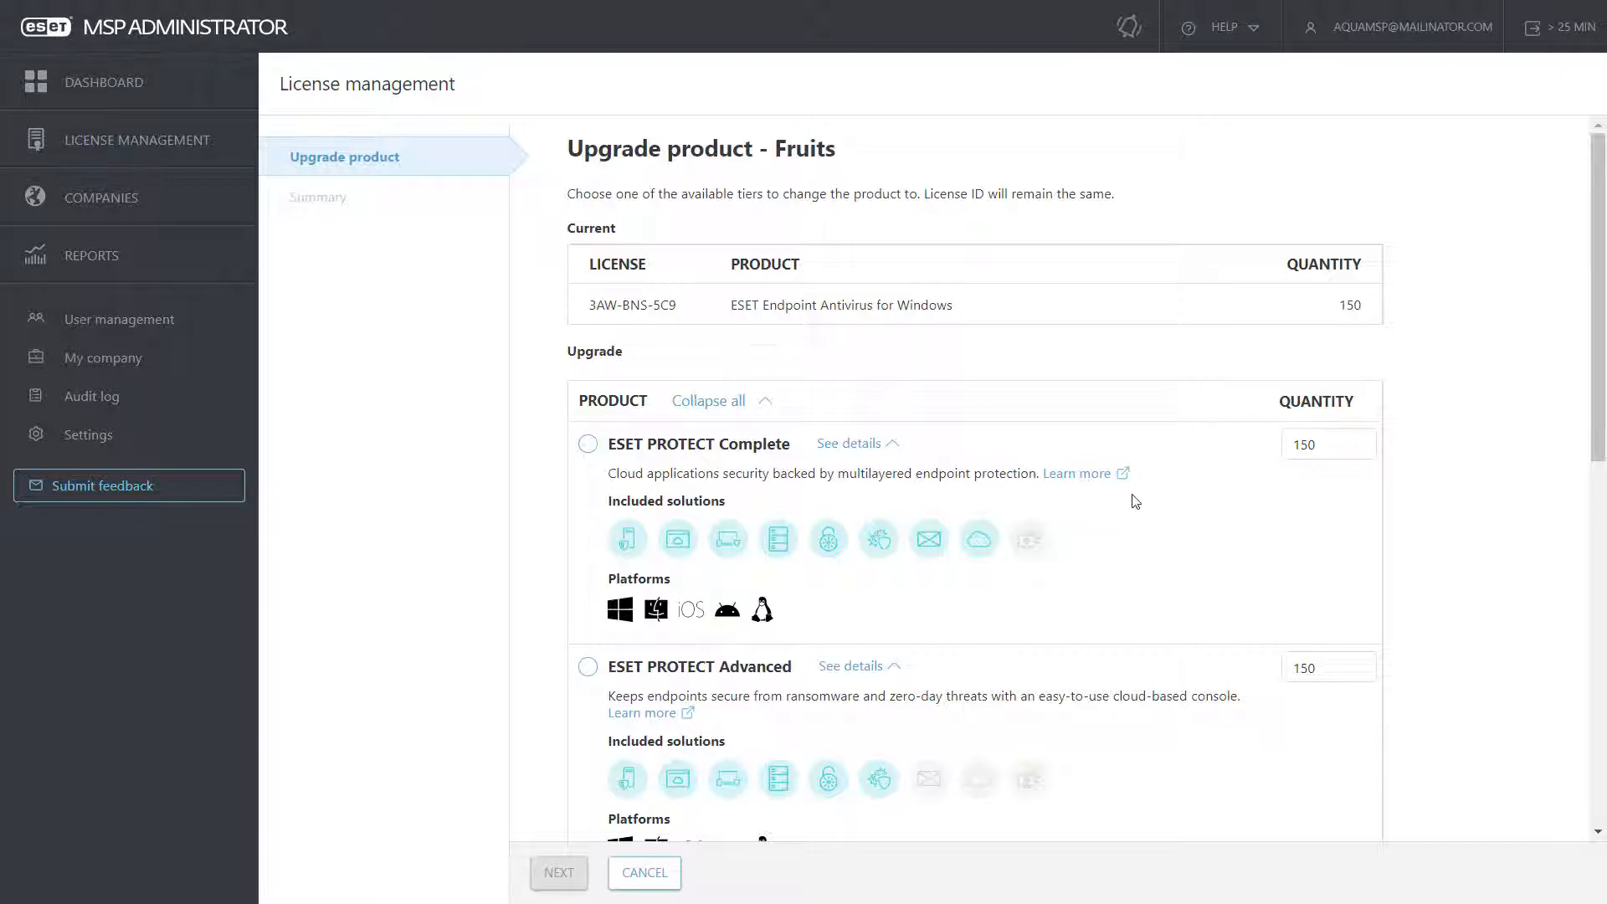
{"action": "scroll", "coordinate": [1136, 502], "scroll_direction": "down", "scroll_amount": 1}
{"action": "scroll", "coordinate": [1136, 502], "scroll_direction": "down", "scroll_amount": 8}
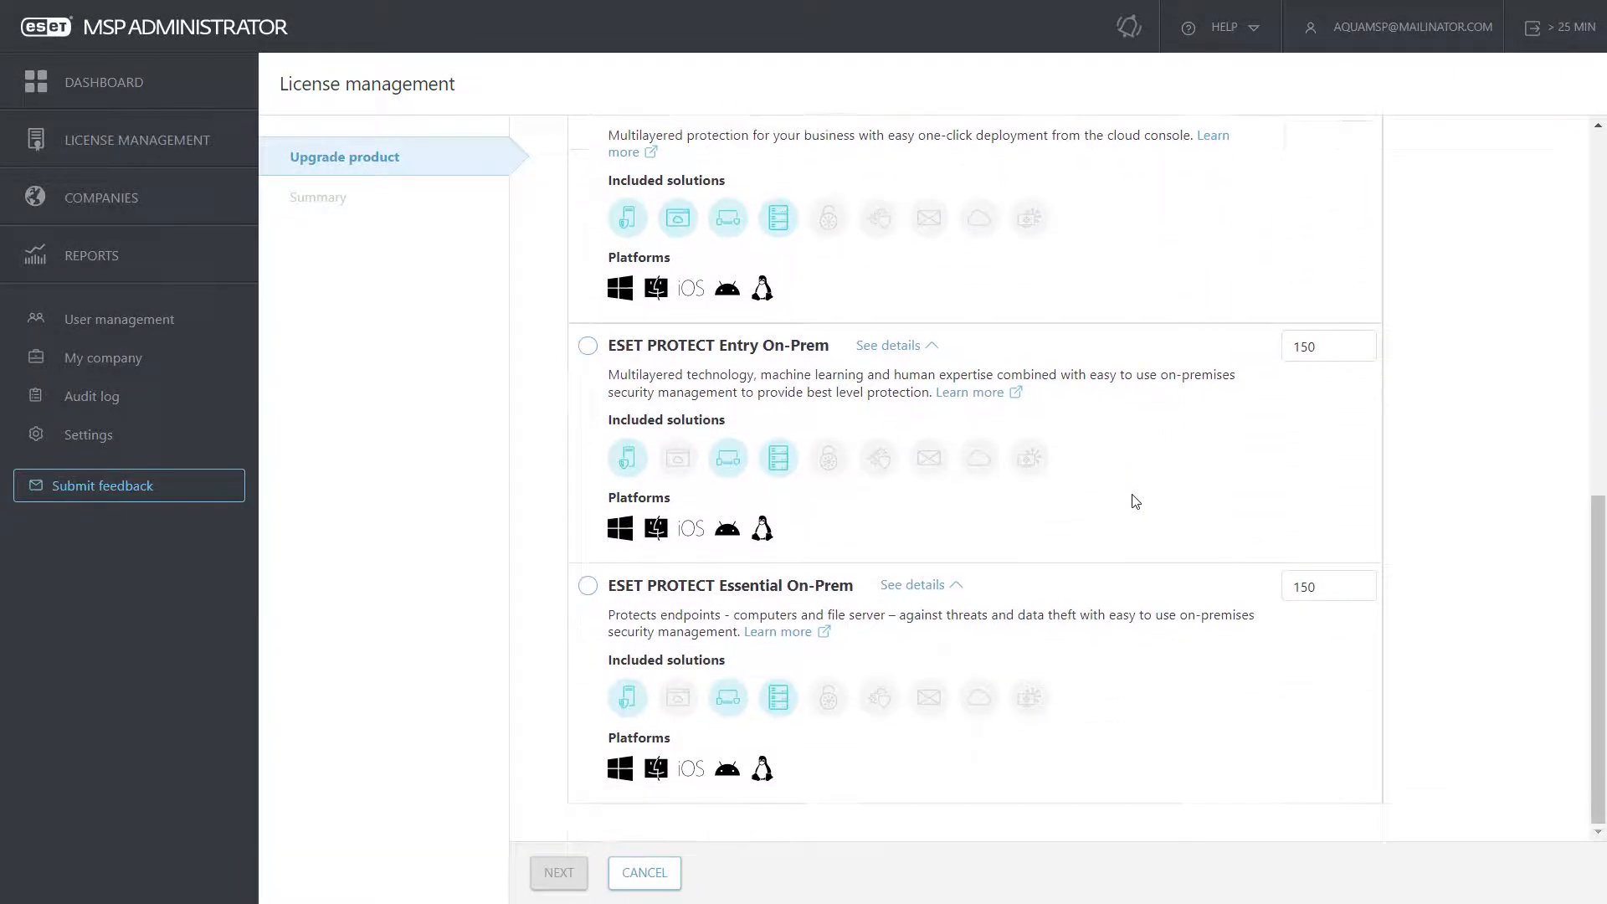
{"action": "scroll", "coordinate": [1135, 501], "scroll_direction": "up", "scroll_amount": 10}
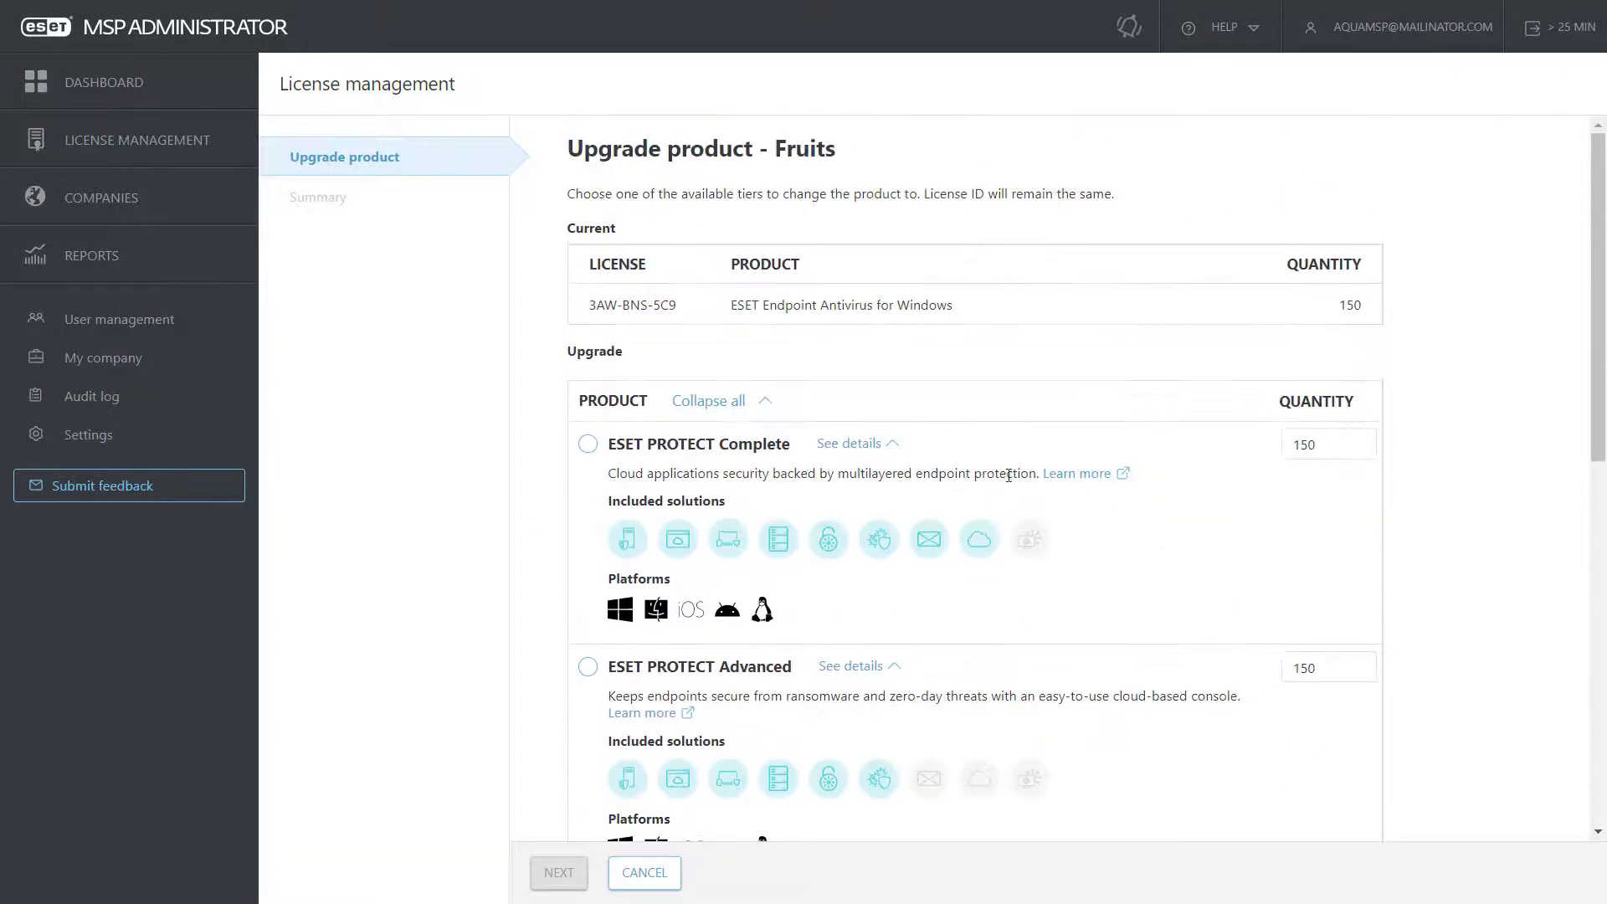
{"action": "left_click", "coordinate": [644, 872]}
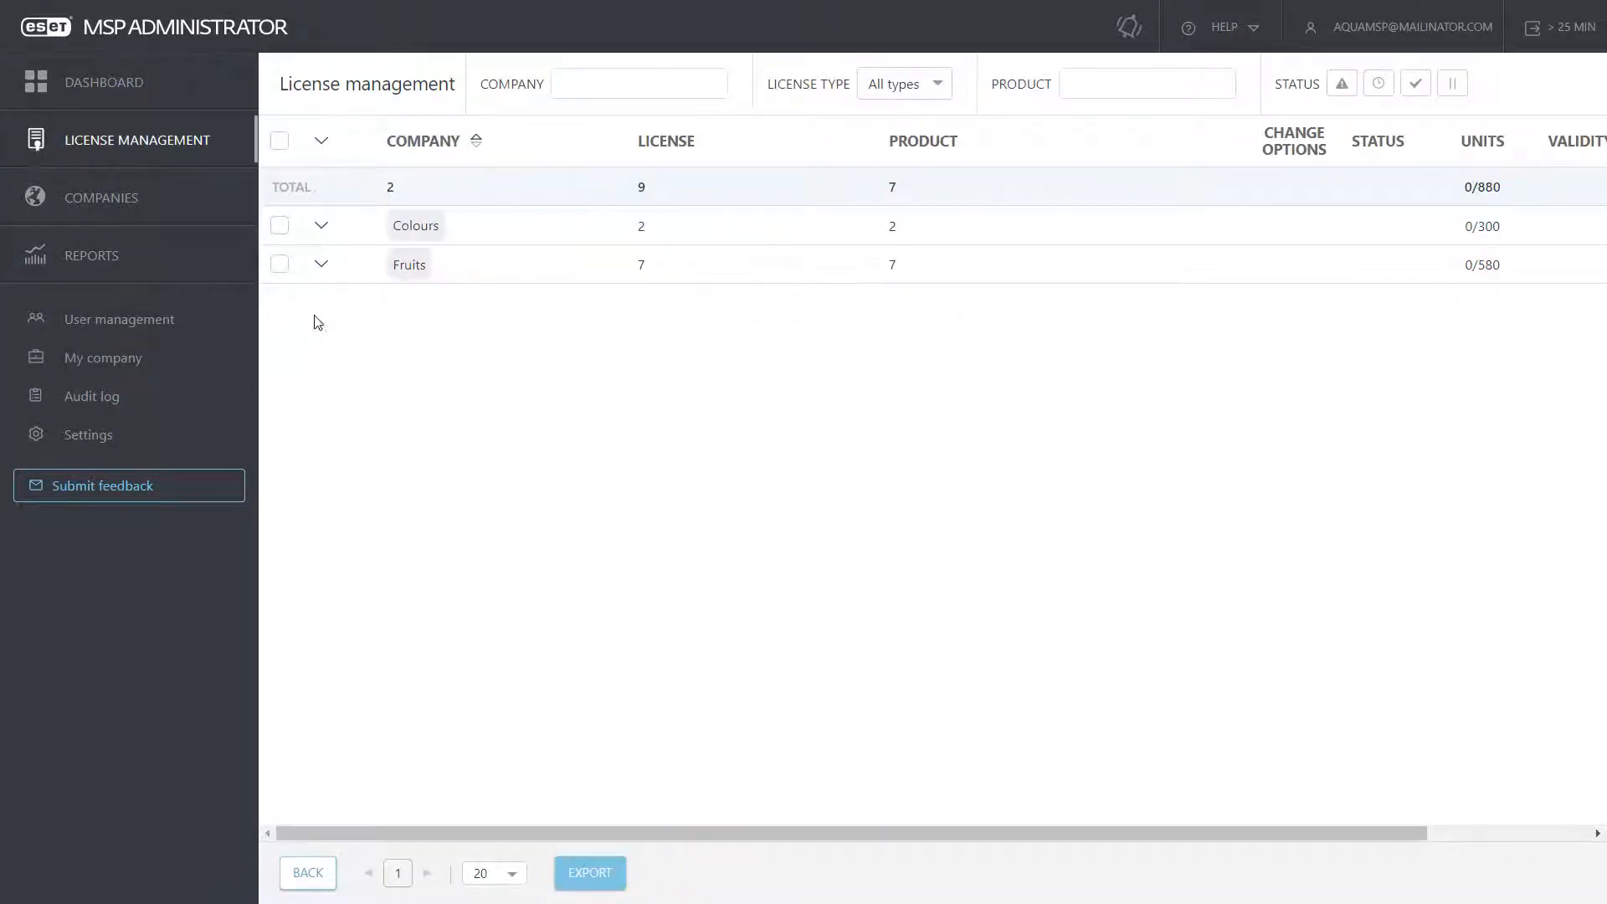
{"action": "left_click", "coordinate": [321, 264]}
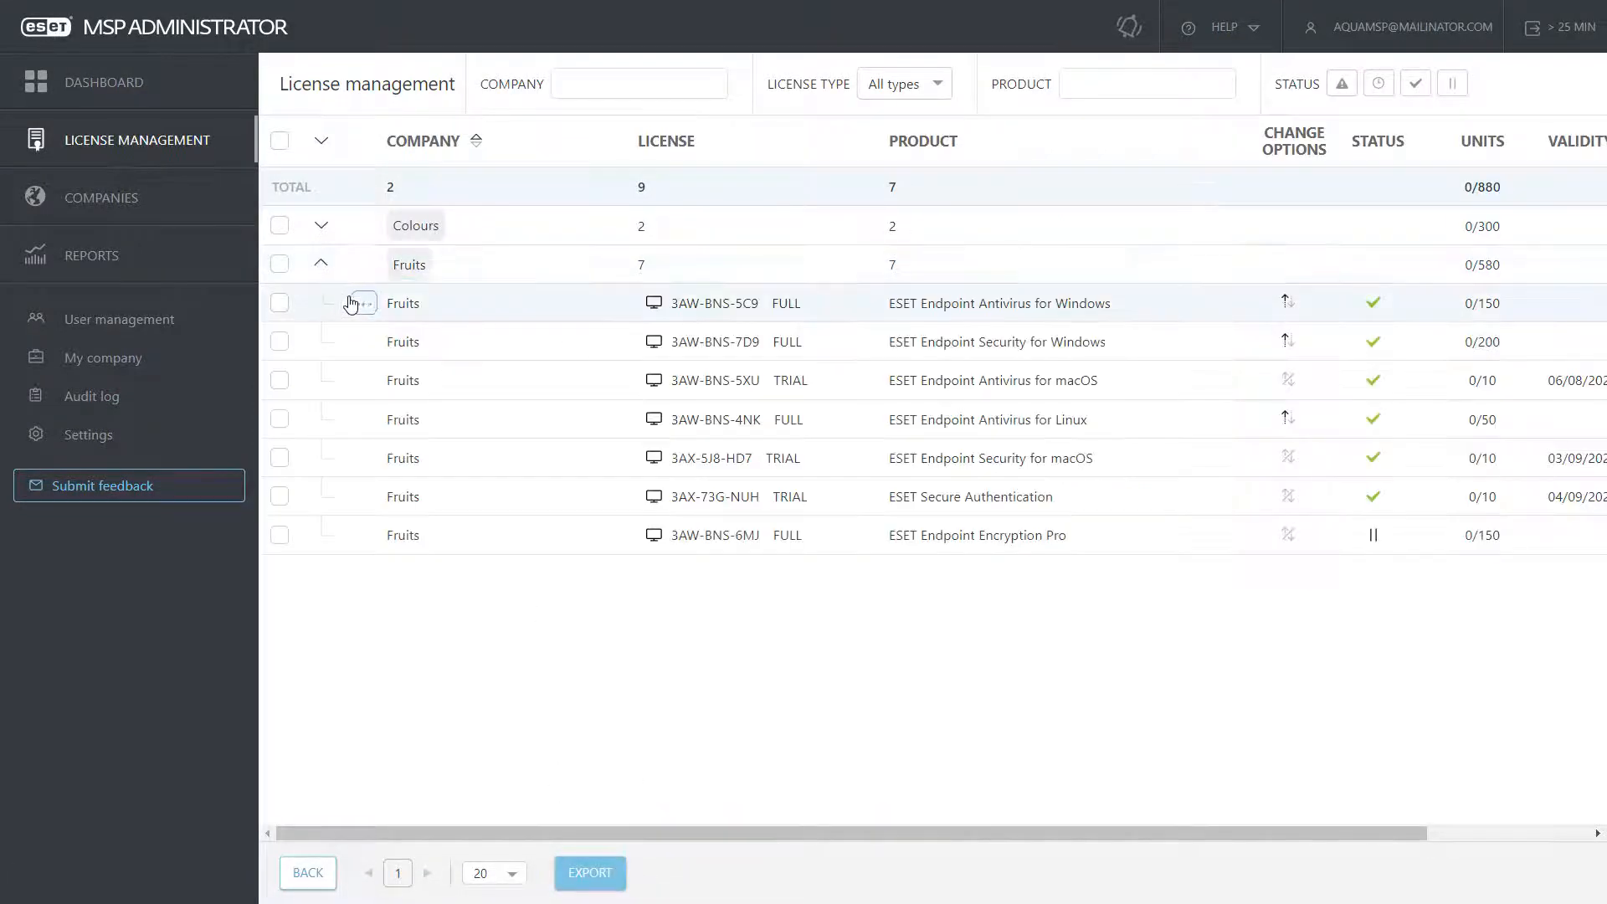
{"action": "left_click", "coordinate": [355, 303]}
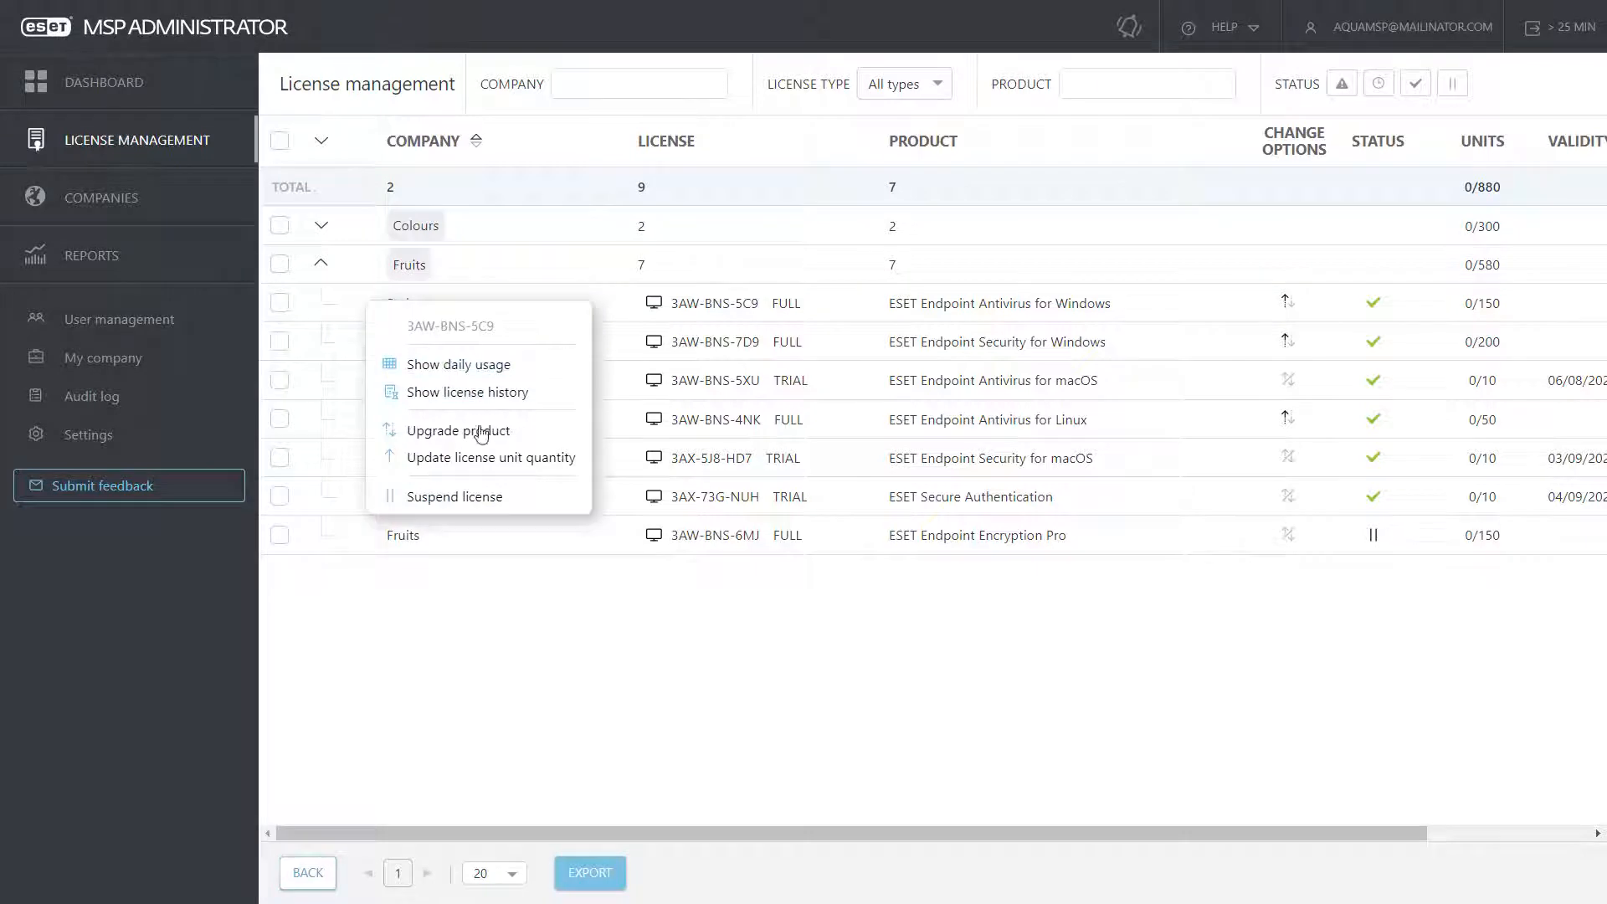
Step: Raise Fruits' Endpoint Antivirus for Windows license from 150 to 200 units
{"action": "left_click", "coordinate": [471, 463]}
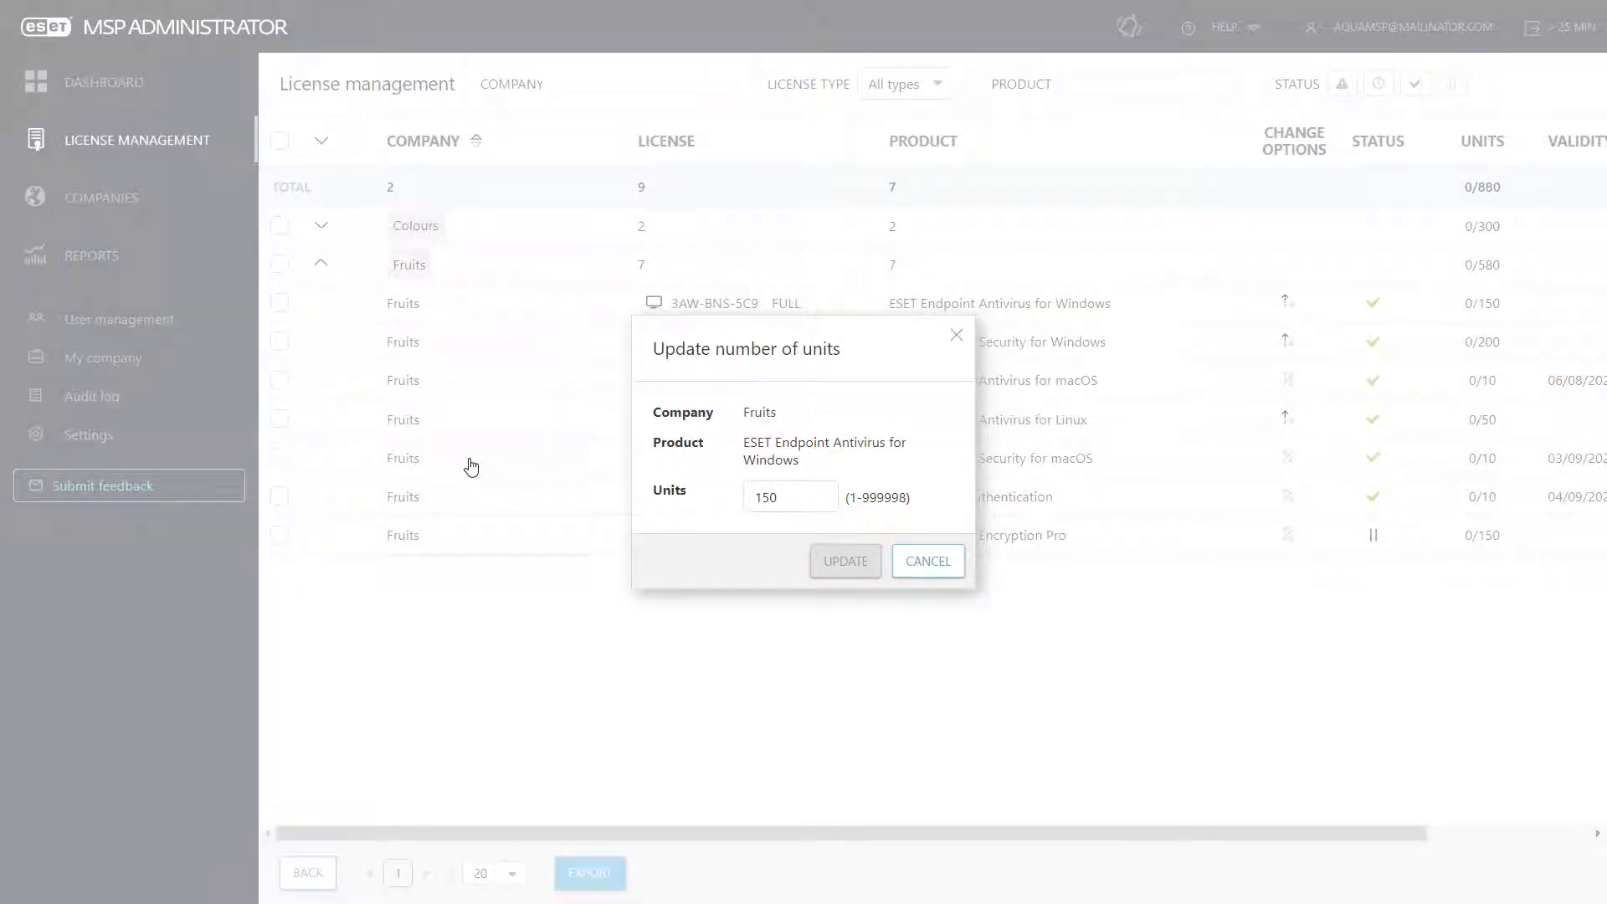
{"action": "left_click_drag", "start_coordinate": [778, 498], "coordinate": [745, 496]}
{"action": "type", "text": "200"}
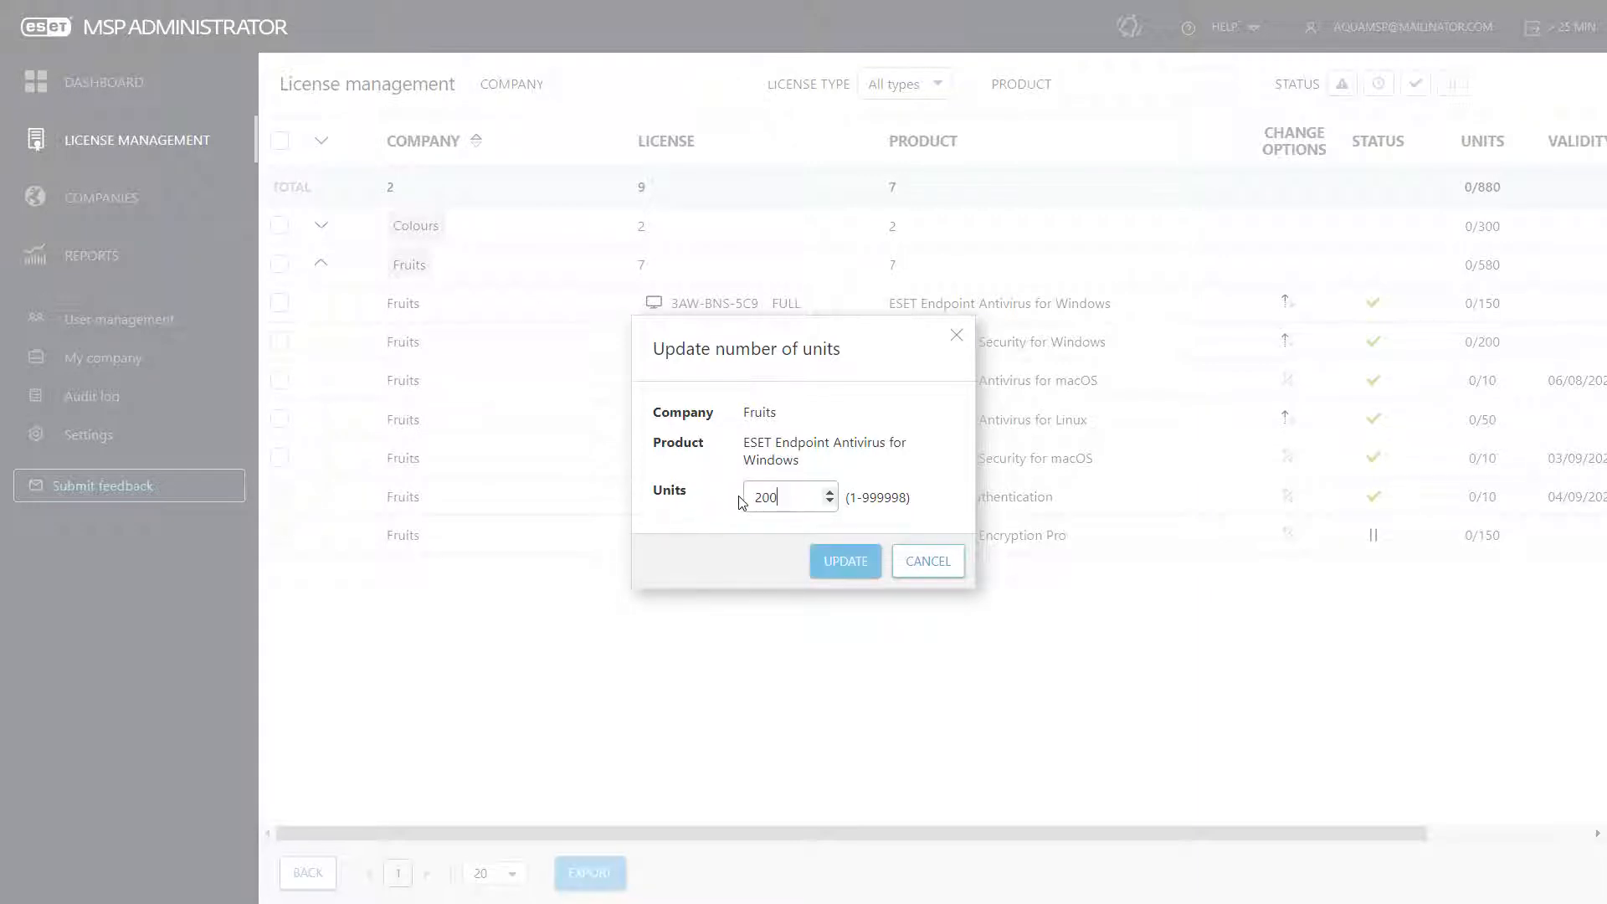
{"action": "left_click", "coordinate": [846, 562]}
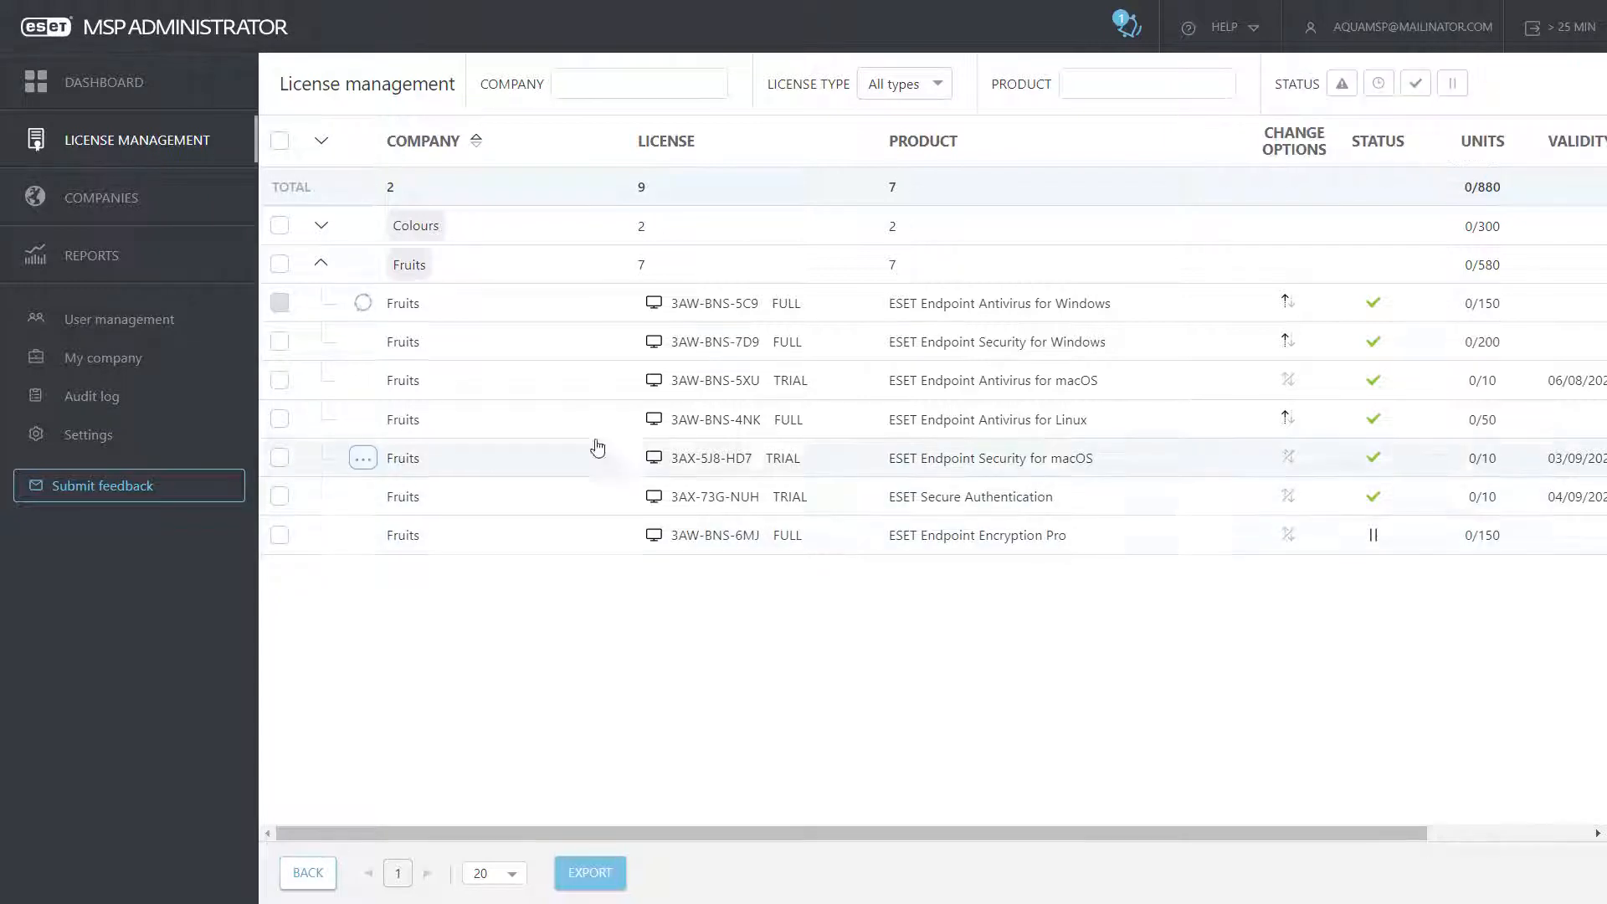
Step: Change the Endpoint Security for Windows license unit quantity to 50
{"action": "left_click", "coordinate": [362, 341]}
{"action": "left_click", "coordinate": [444, 501]}
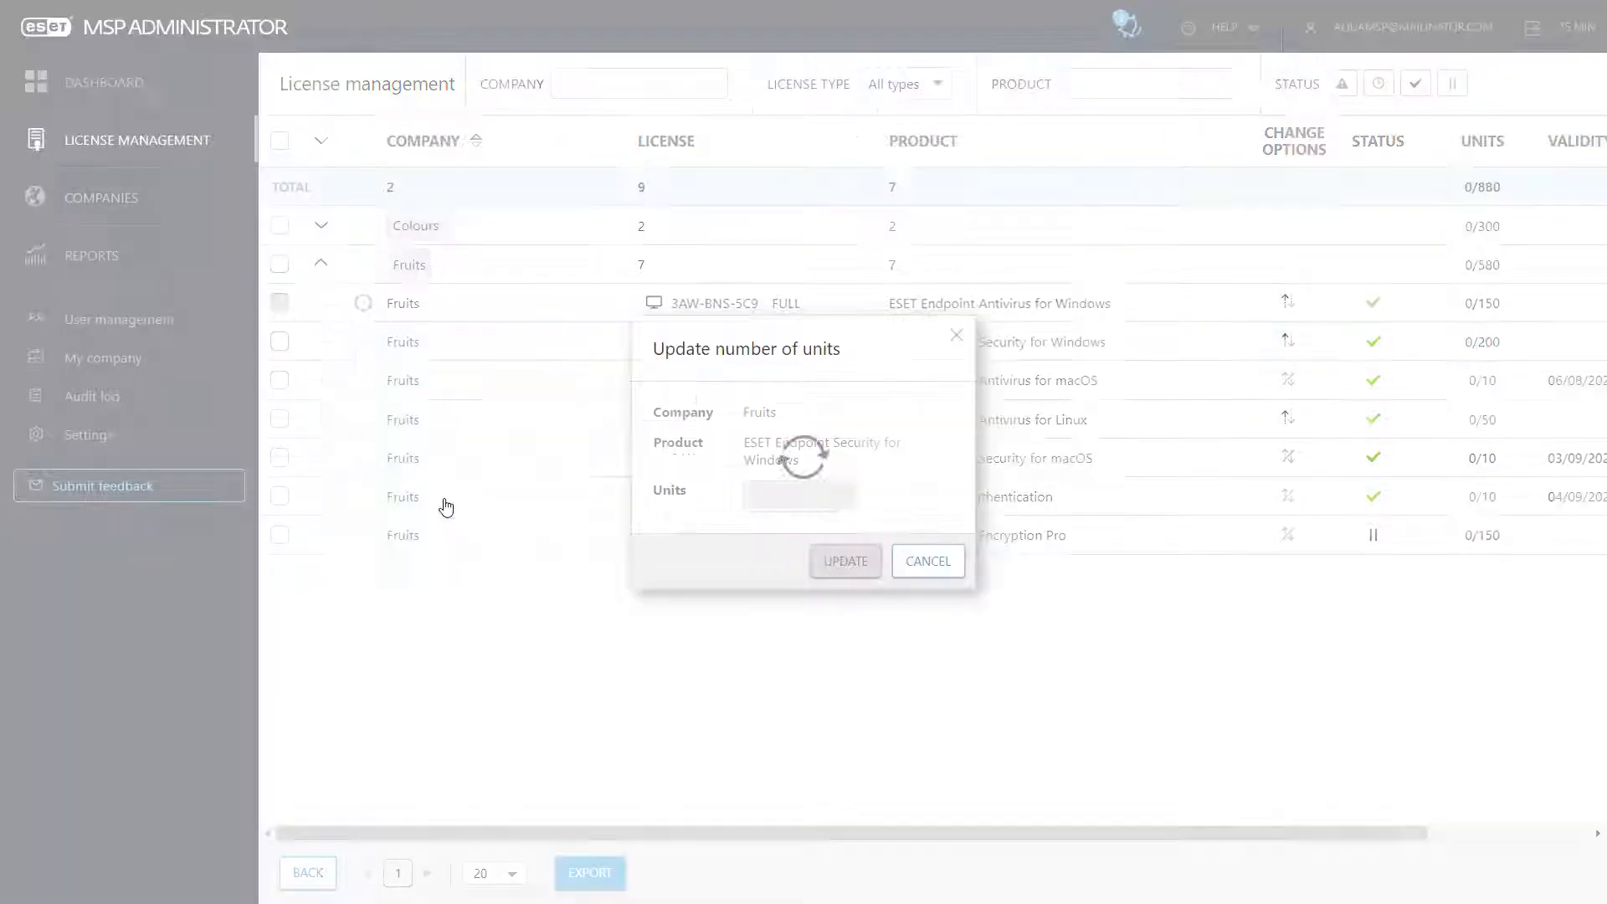
{"action": "double_click", "coordinate": [764, 497]}
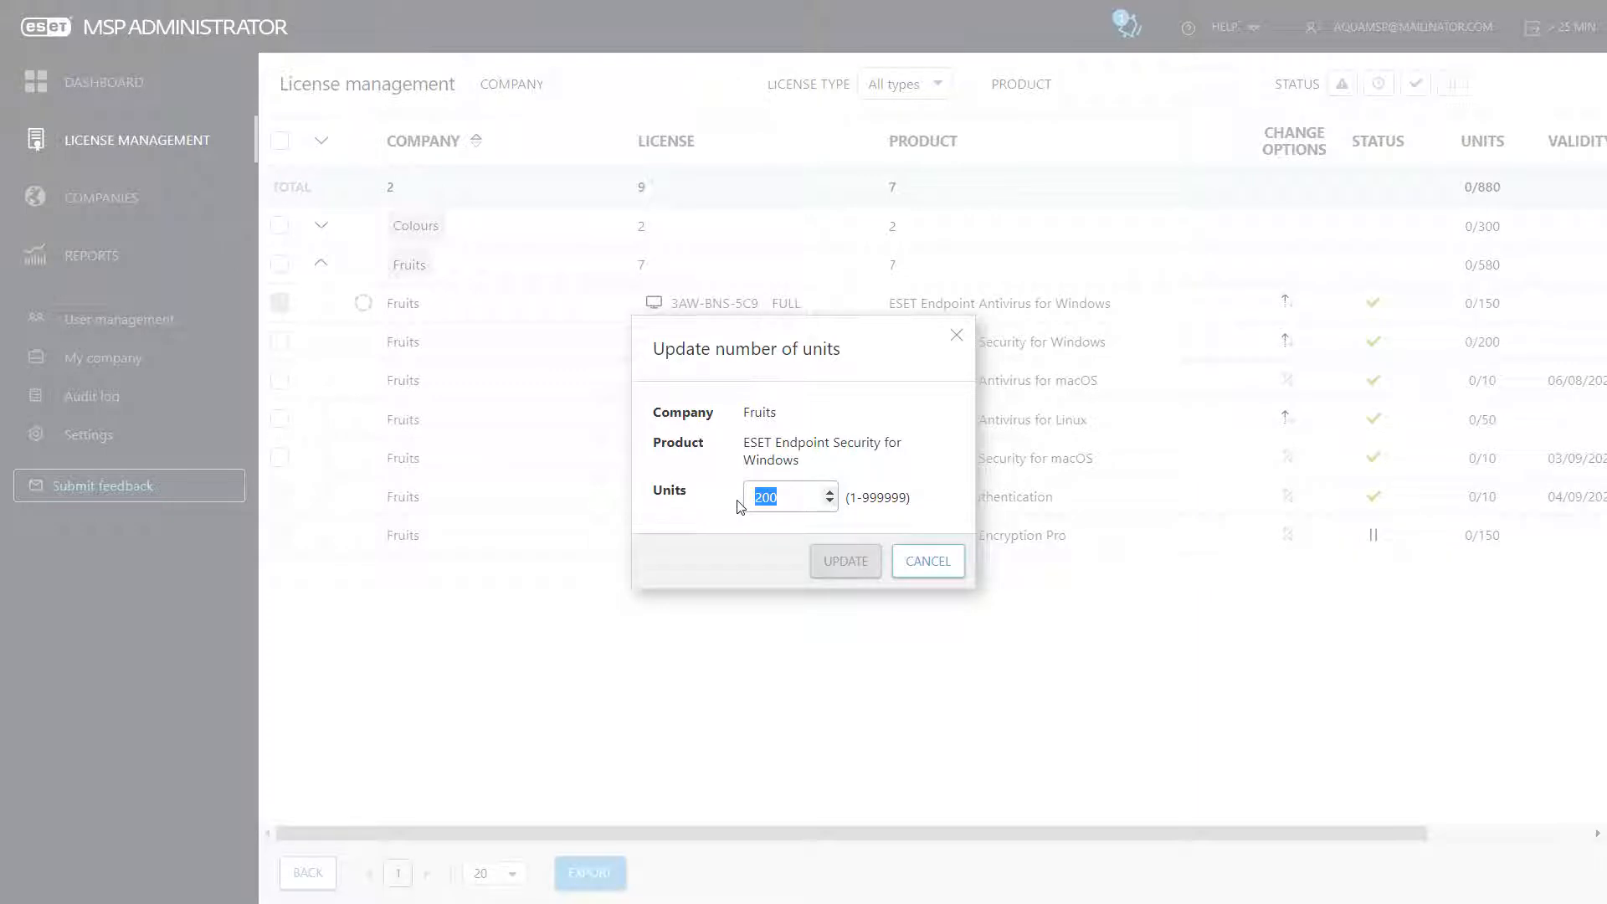
{"action": "type", "text": "50"}
{"action": "left_click", "coordinate": [838, 560]}
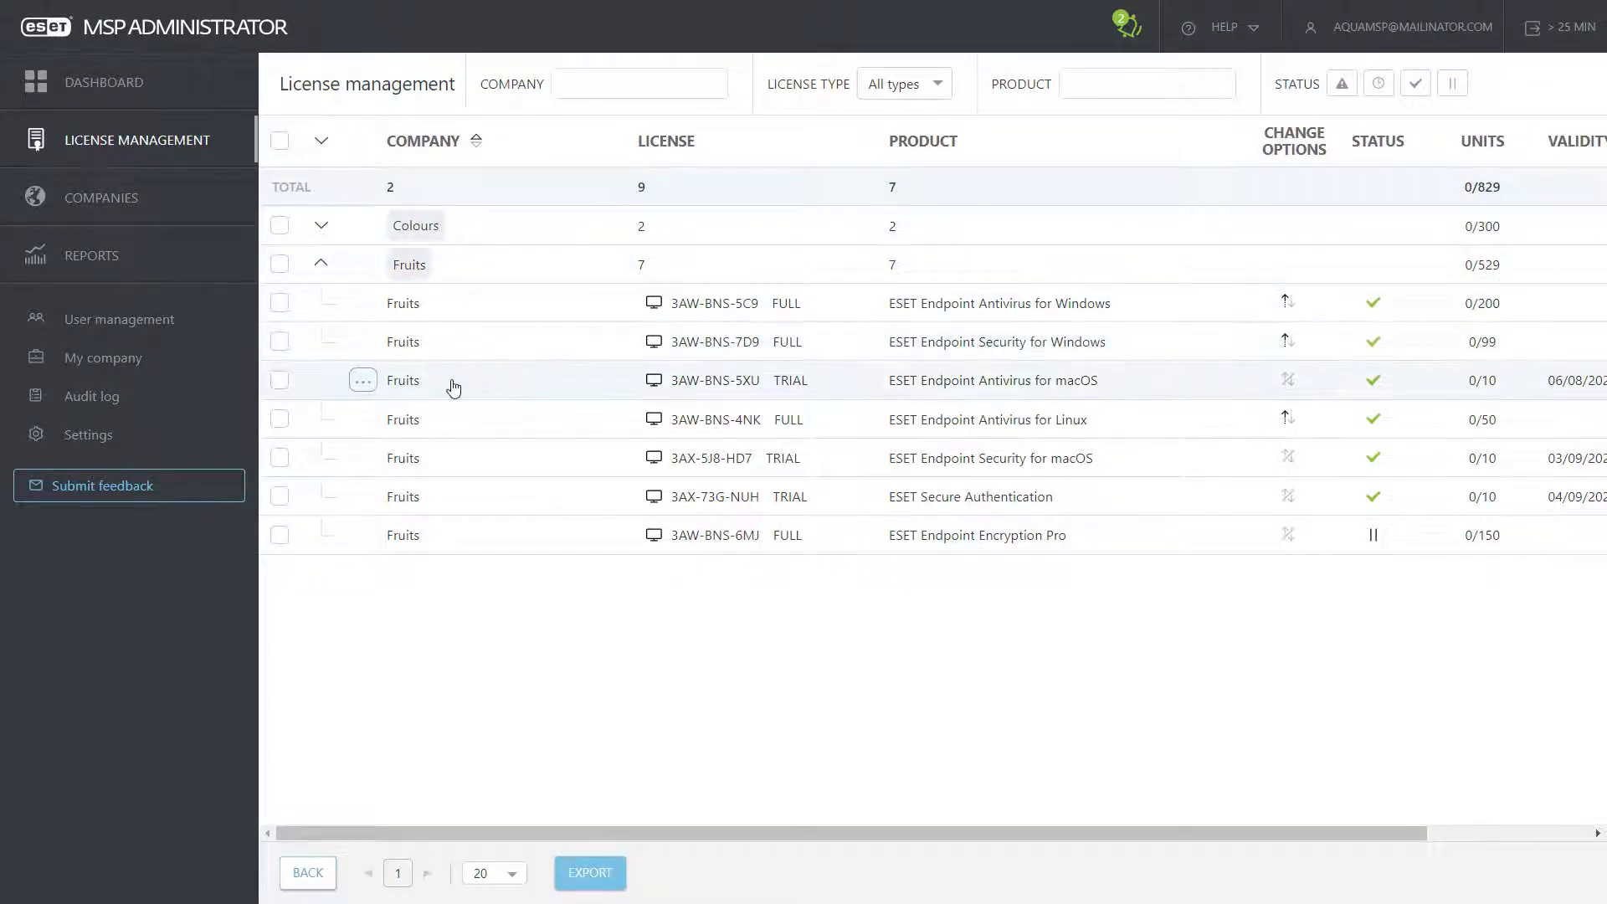
{"action": "left_click", "coordinate": [363, 381]}
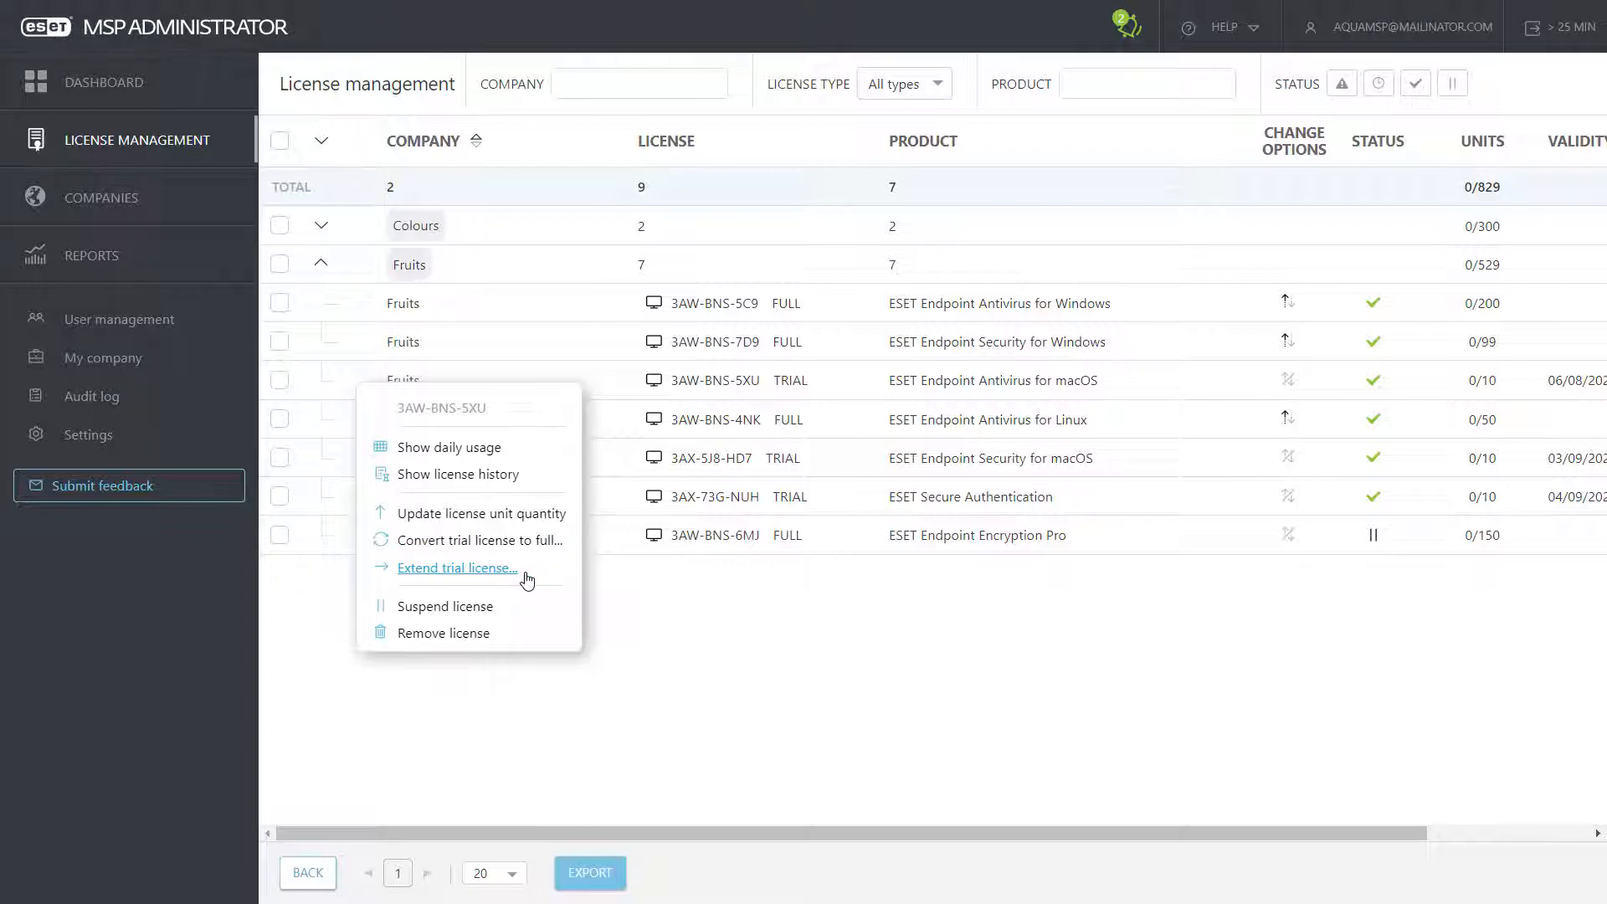
{"action": "left_click", "coordinate": [657, 586]}
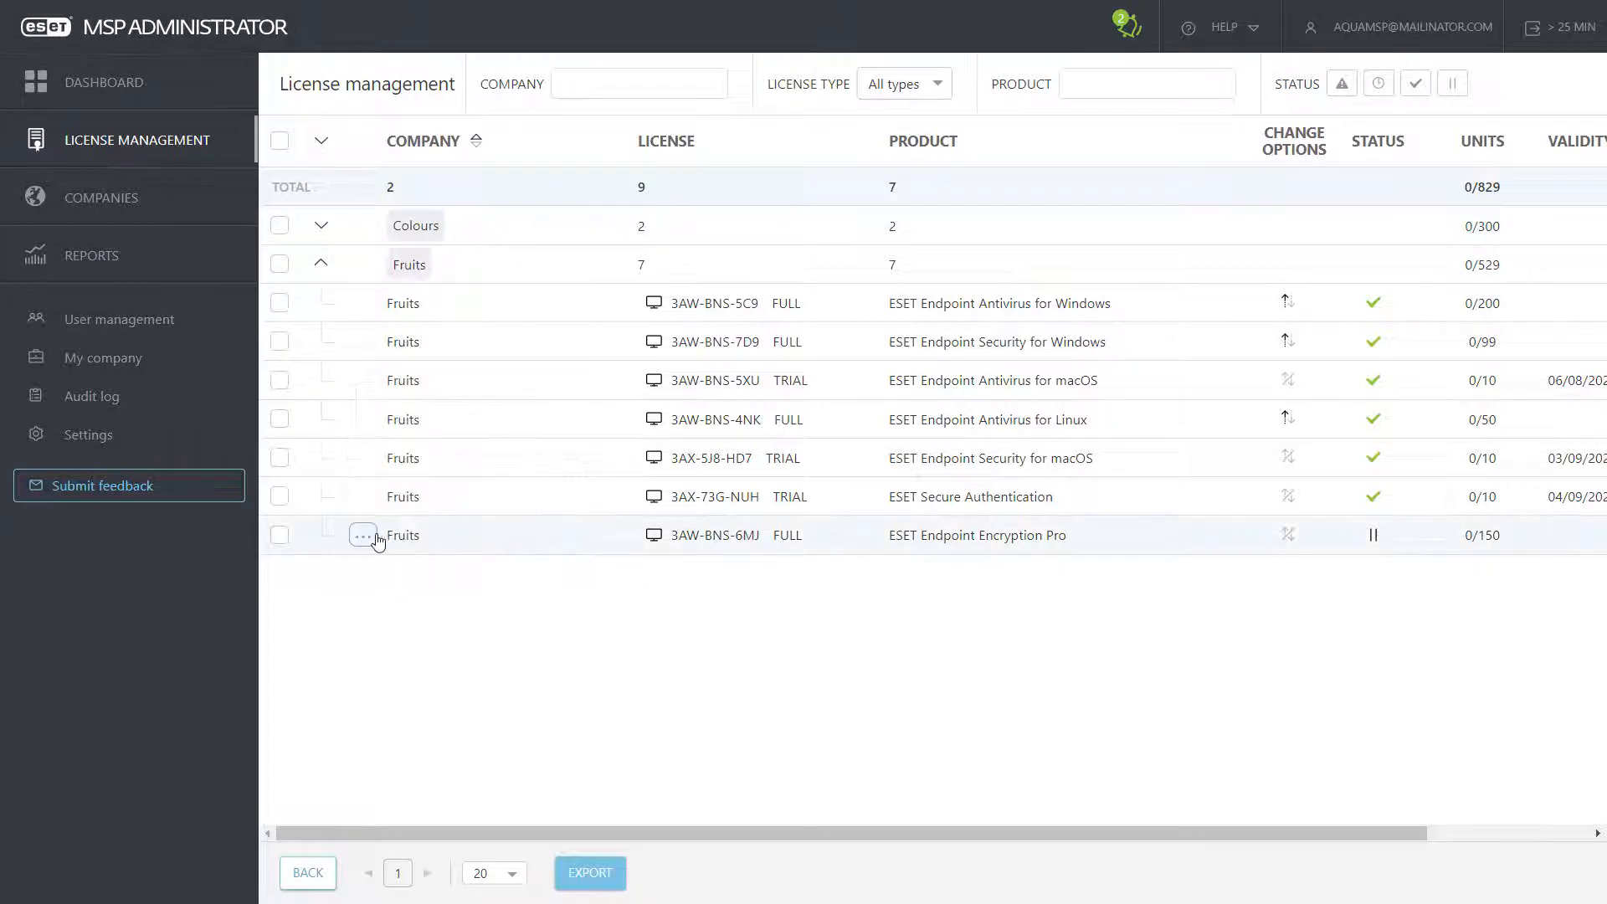
{"action": "left_click", "coordinate": [363, 537]}
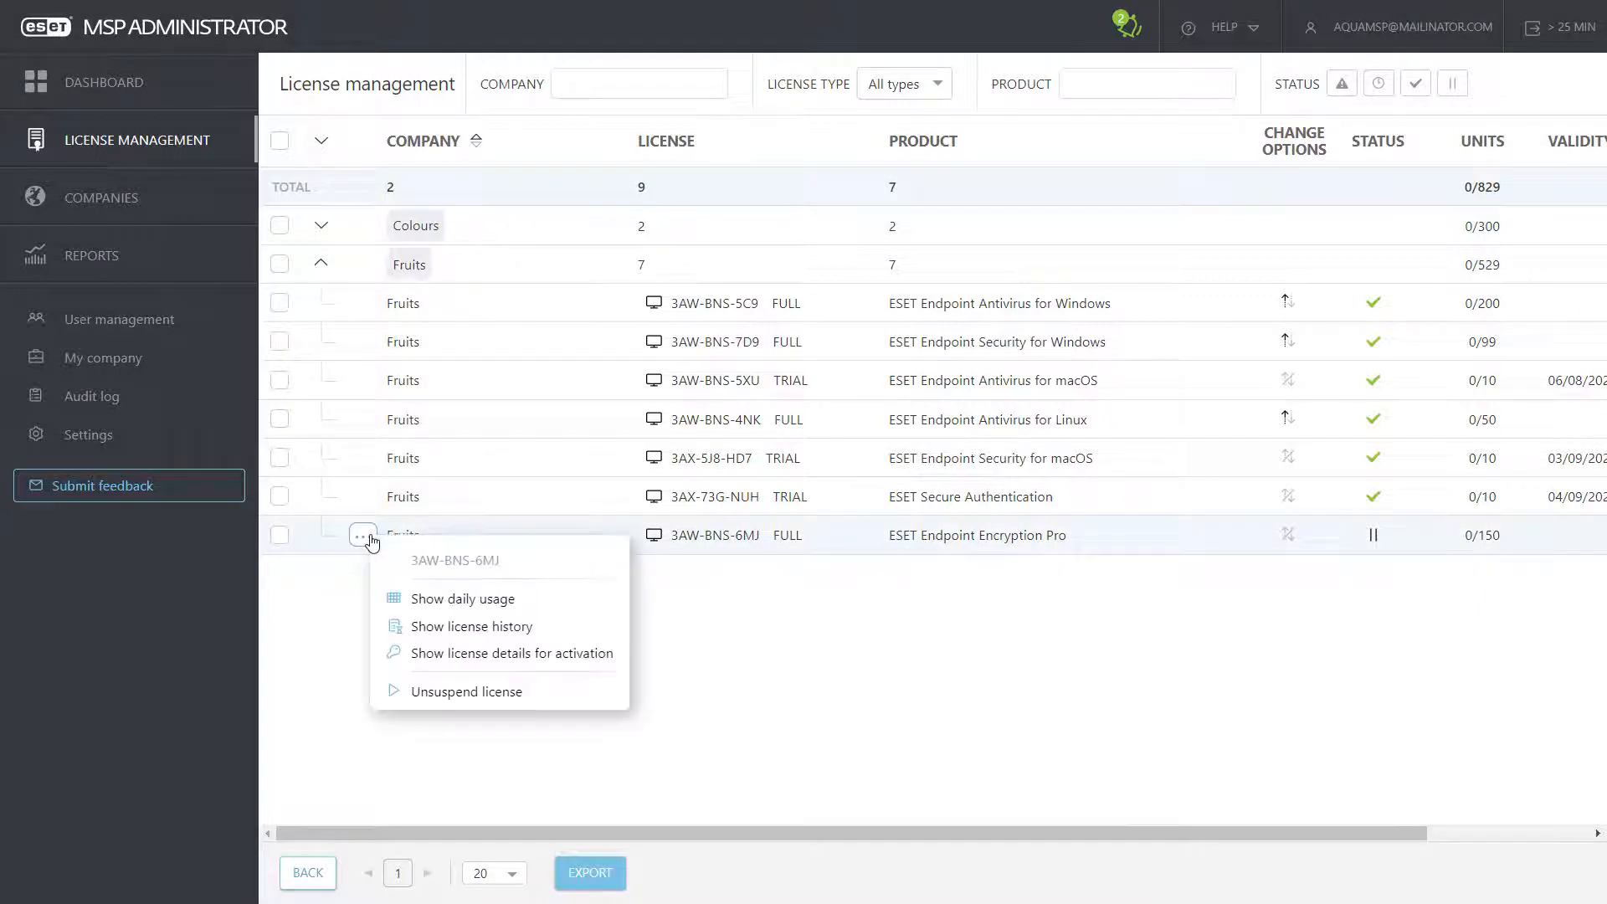
{"action": "left_click", "coordinate": [467, 691]}
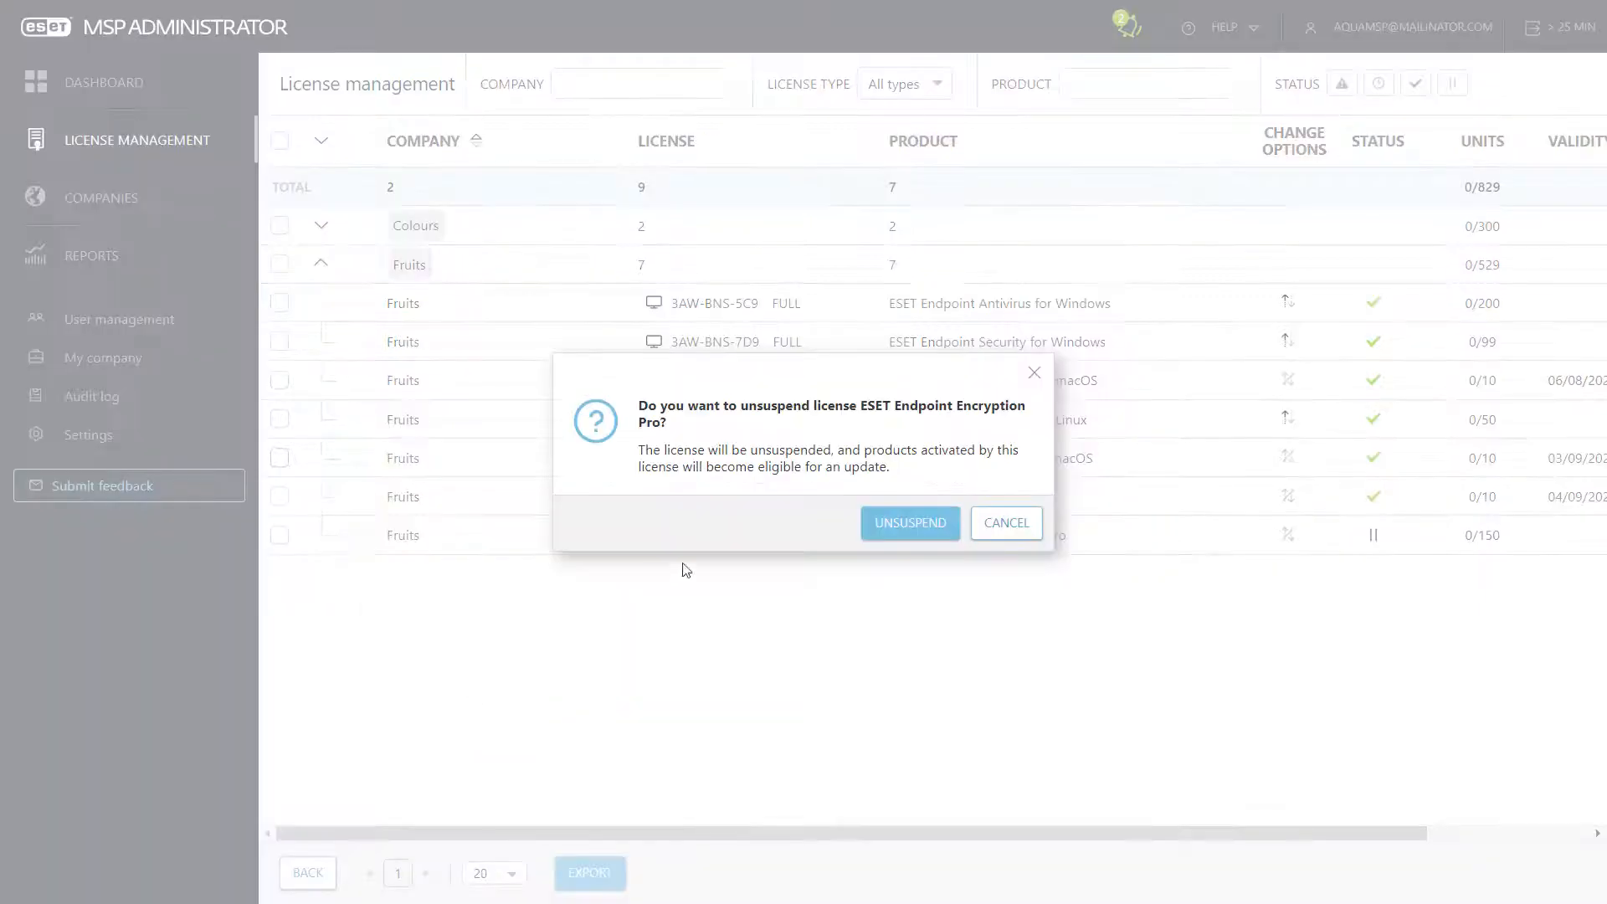
{"action": "left_click", "coordinate": [911, 524]}
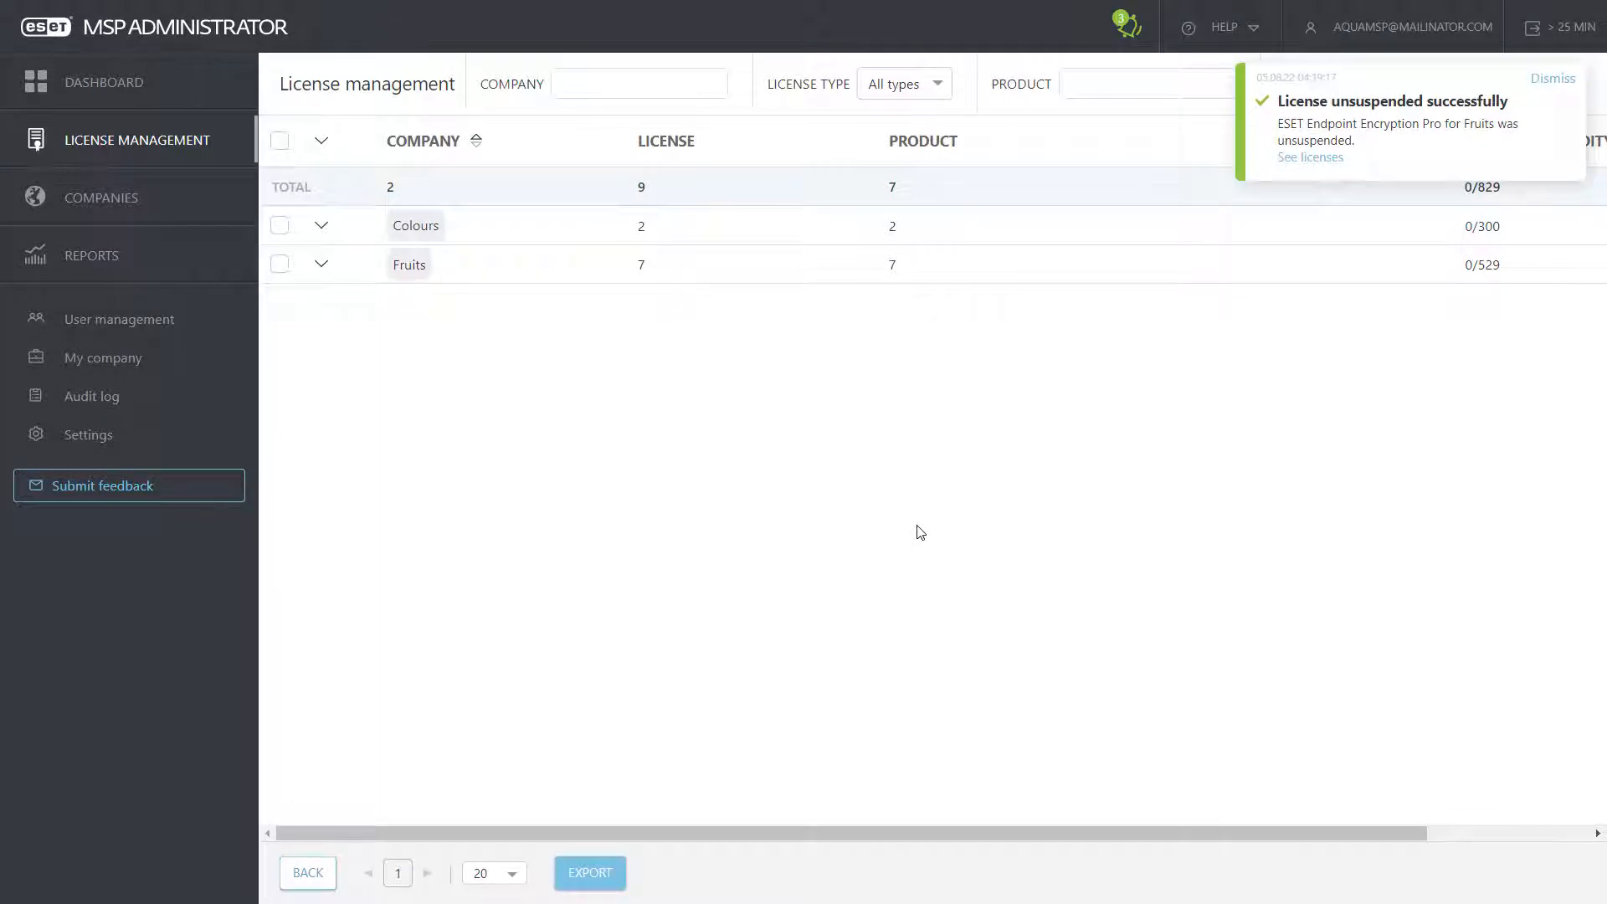
{"action": "left_click", "coordinate": [321, 264]}
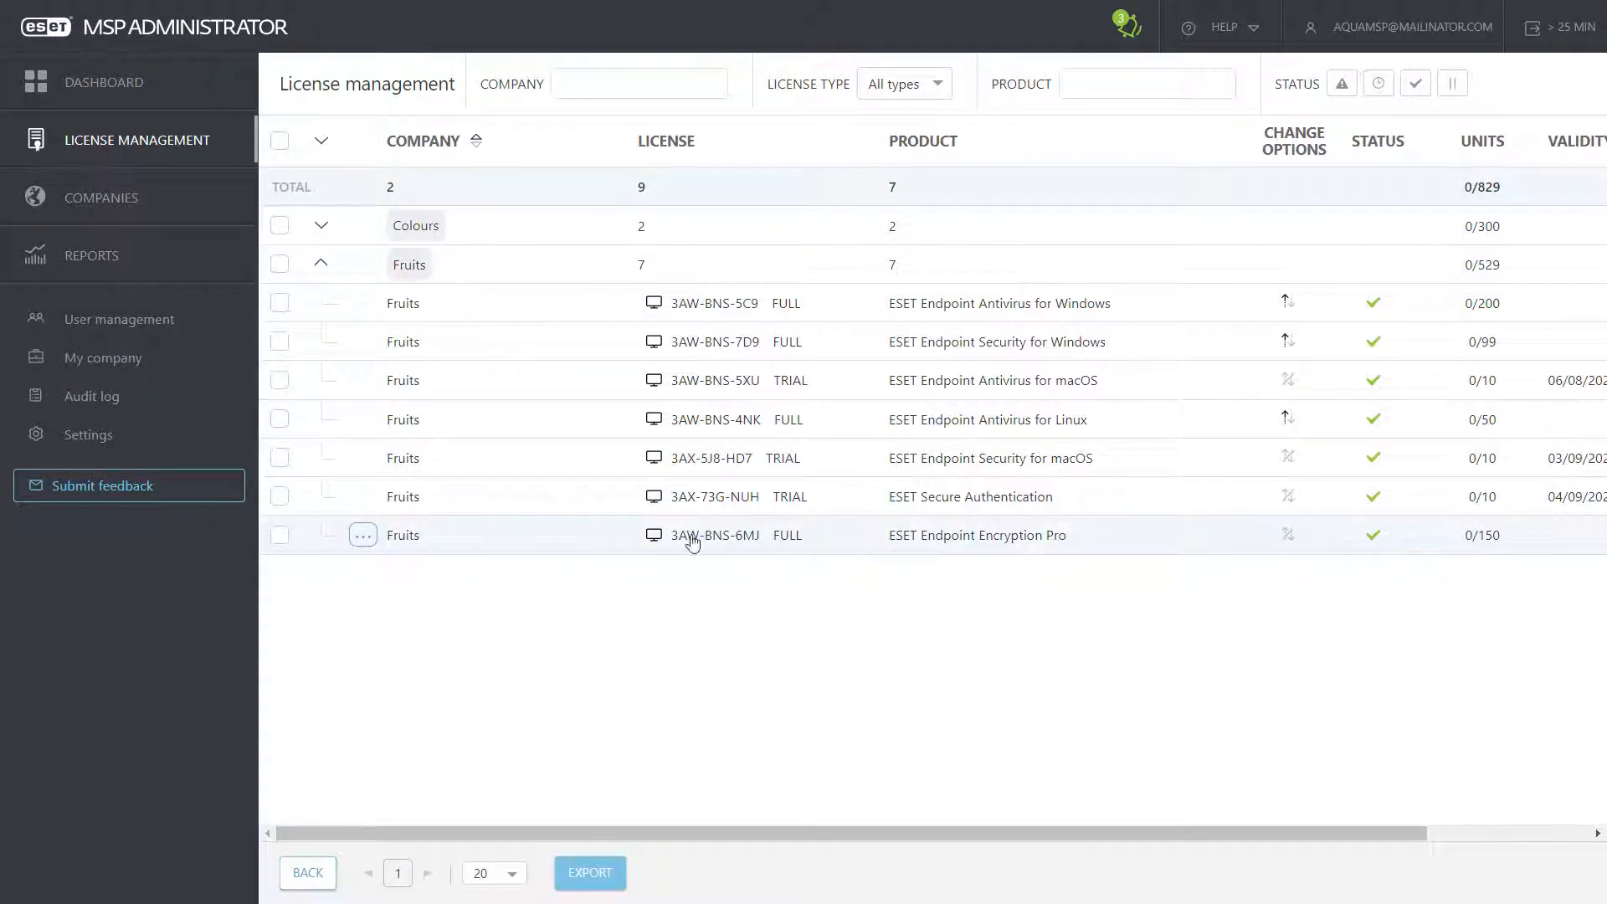
{"action": "left_click", "coordinate": [363, 536]}
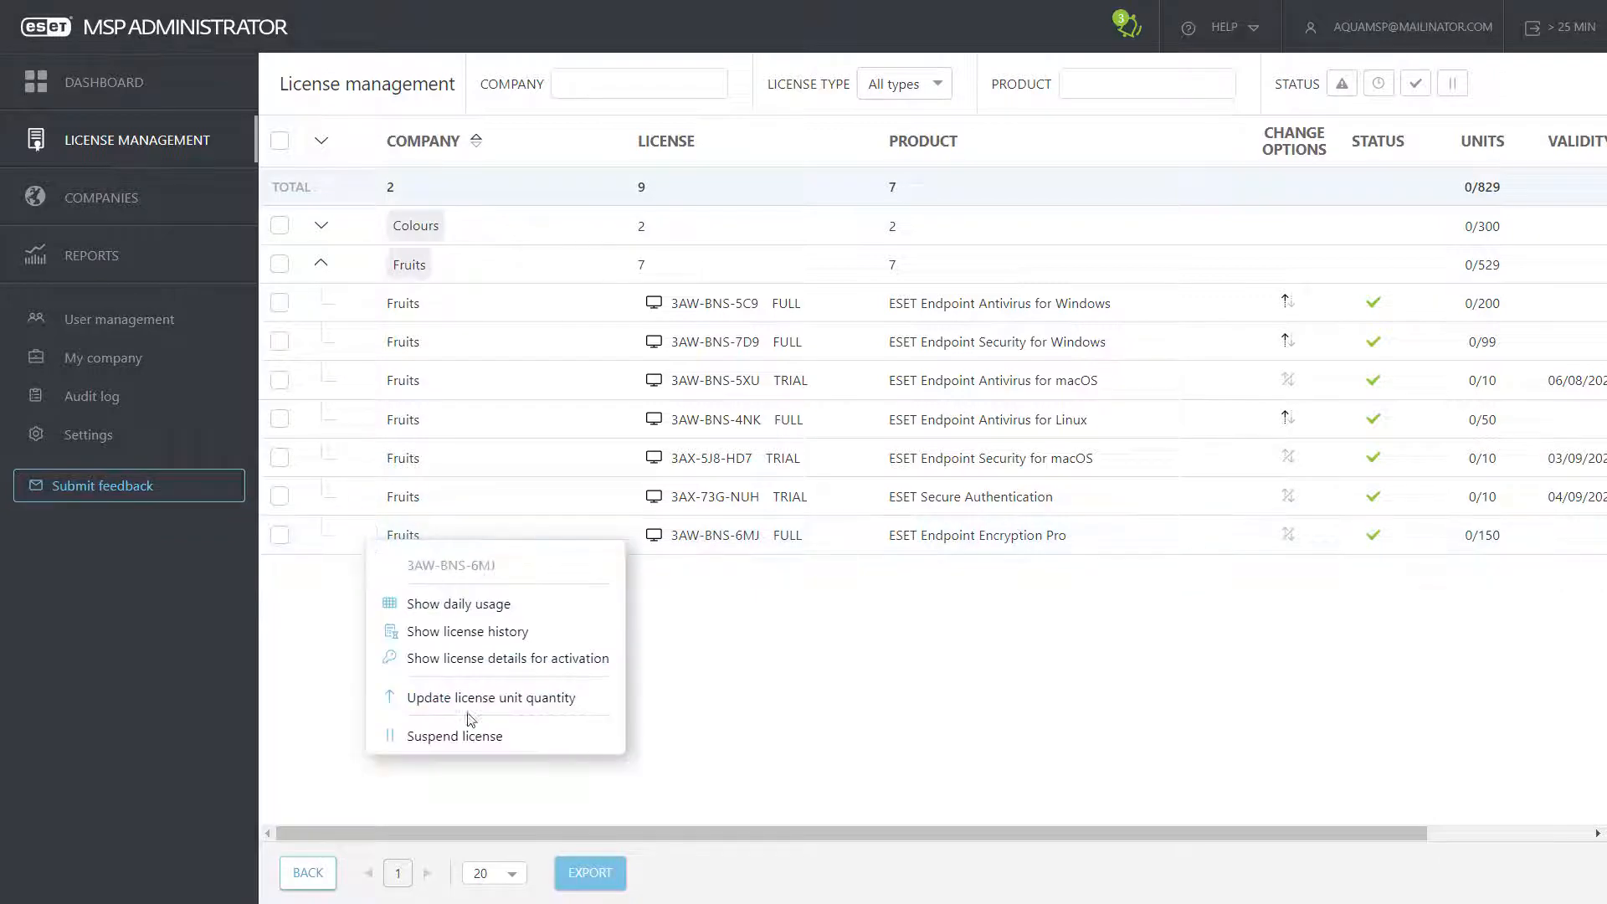
{"action": "left_click", "coordinate": [473, 737]}
{"action": "left_click", "coordinate": [918, 533]}
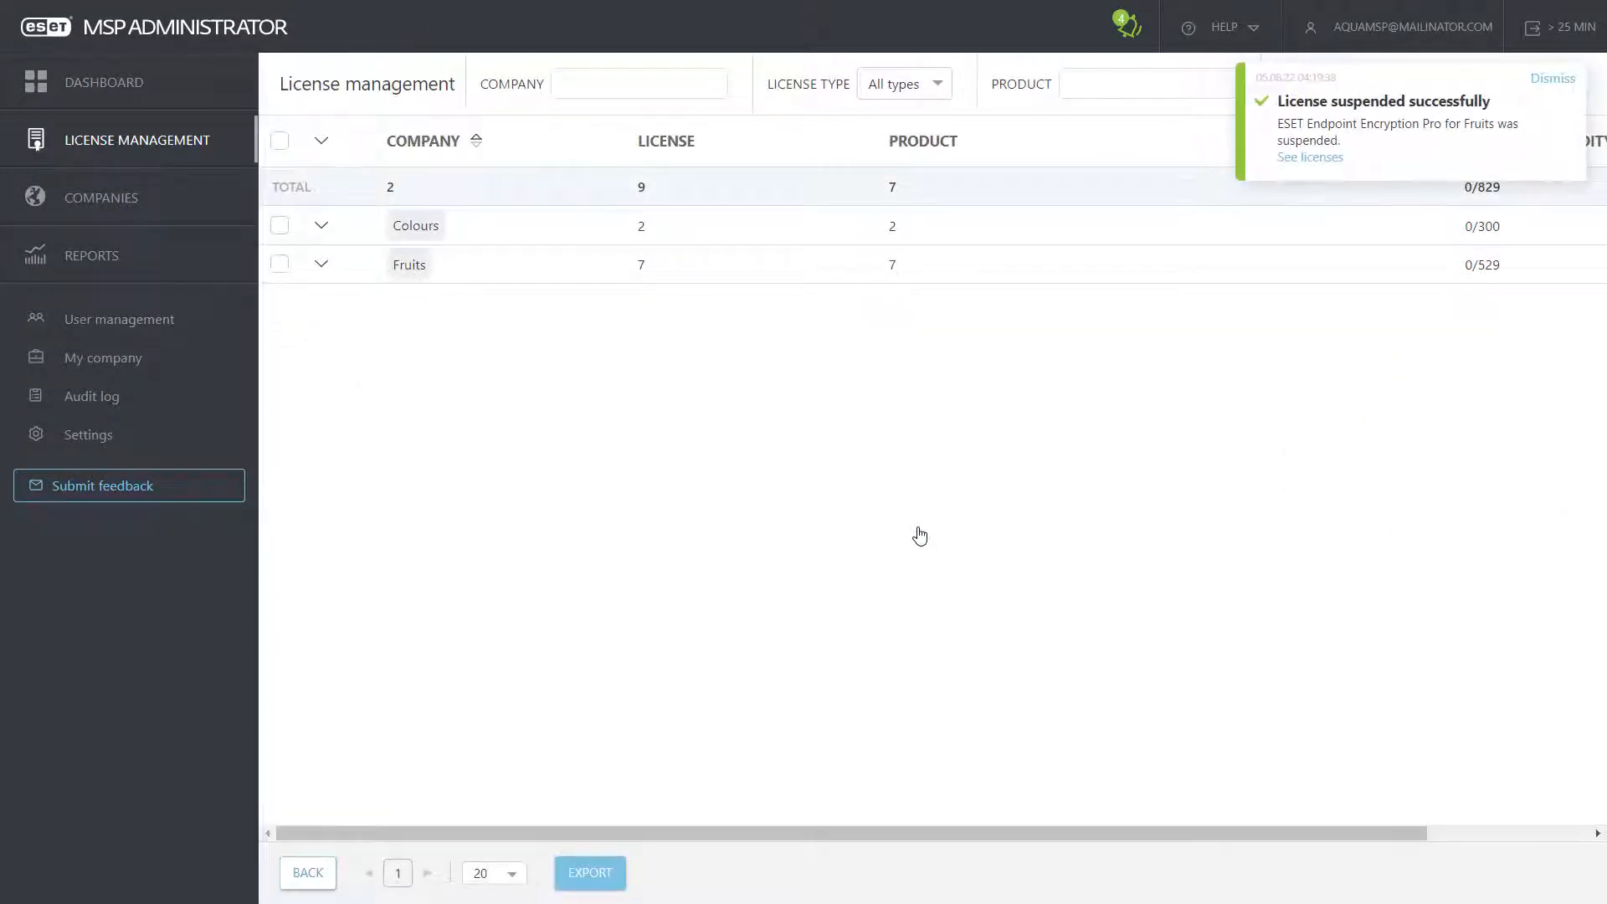
{"action": "left_click", "coordinate": [323, 267]}
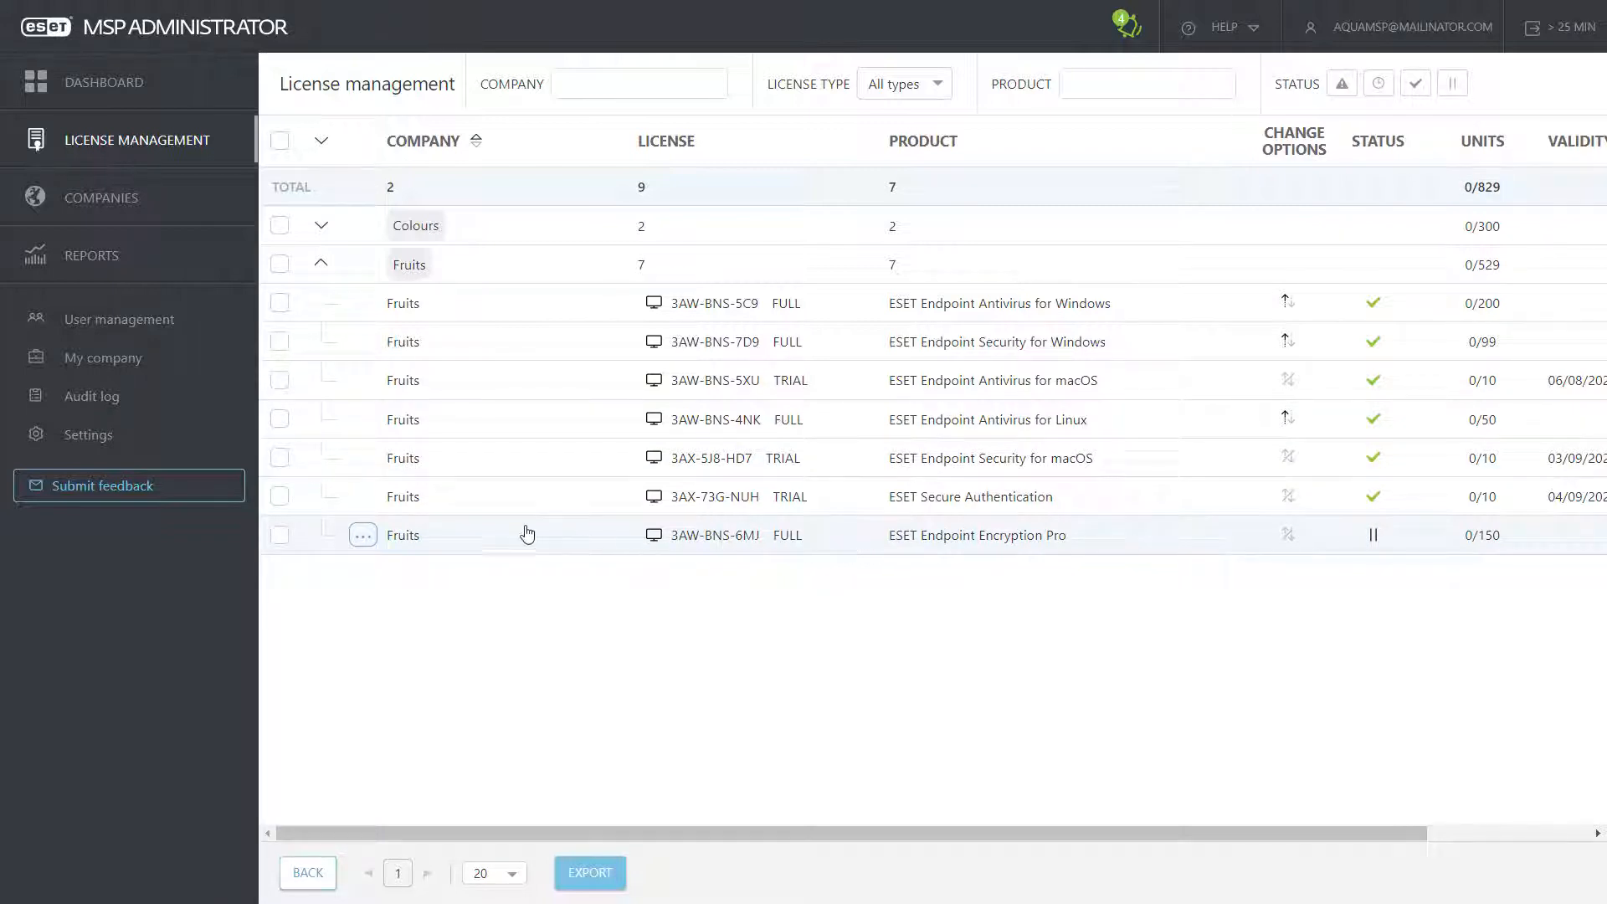
Step: Open Colours' company details and view its access rights, activated units and licenses
{"action": "left_click", "coordinate": [135, 201]}
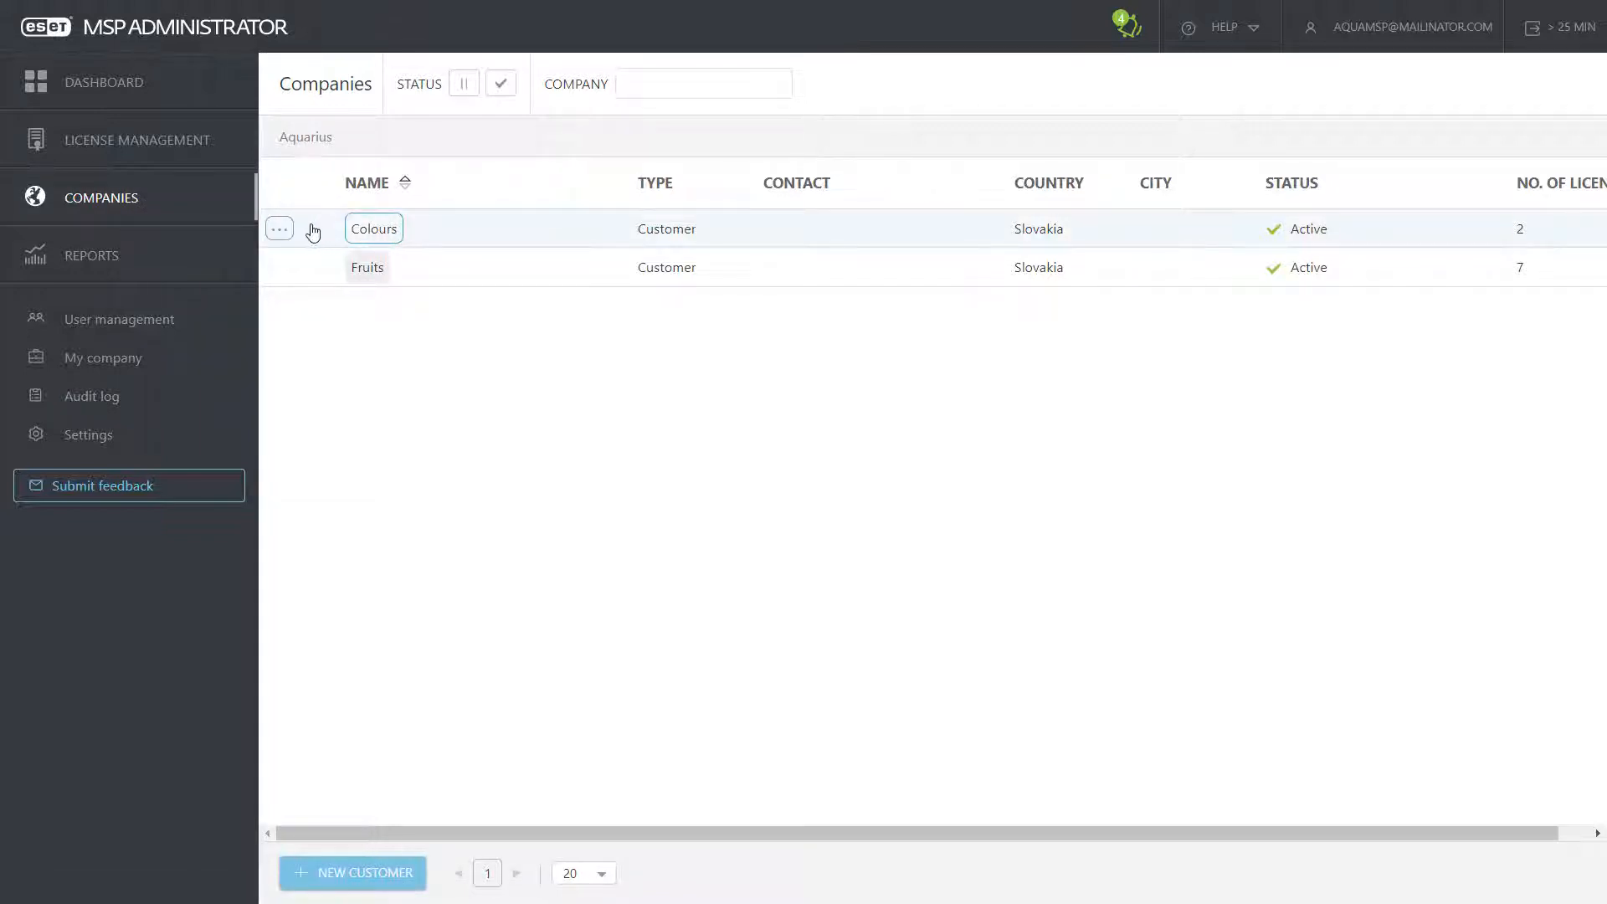
{"action": "left_click", "coordinate": [282, 234]}
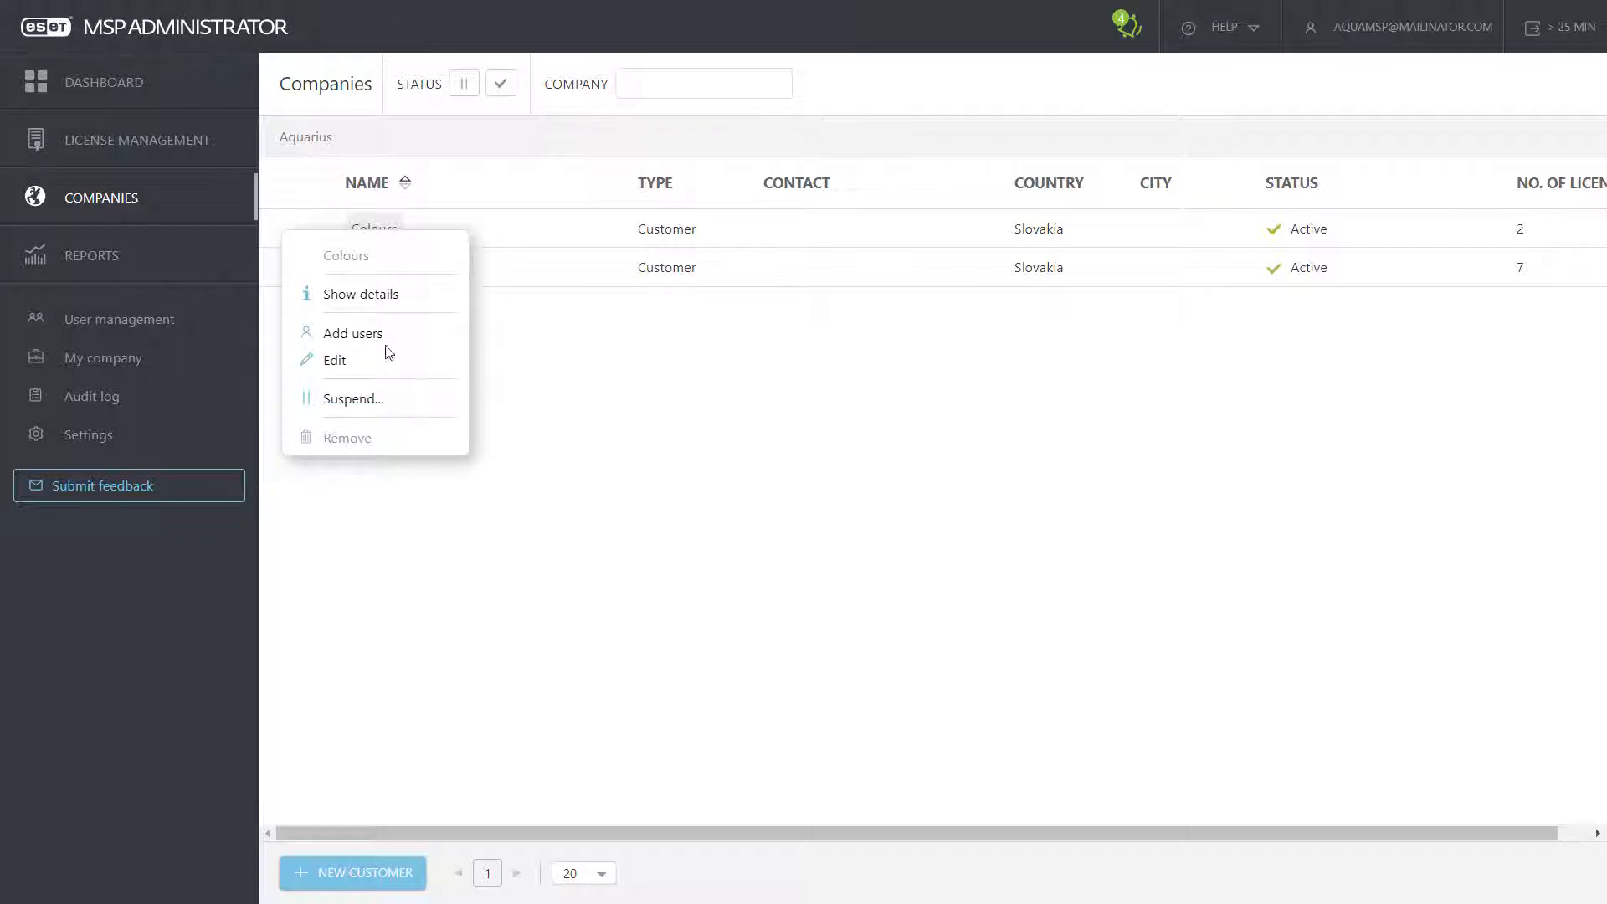
{"action": "left_click", "coordinate": [358, 294]}
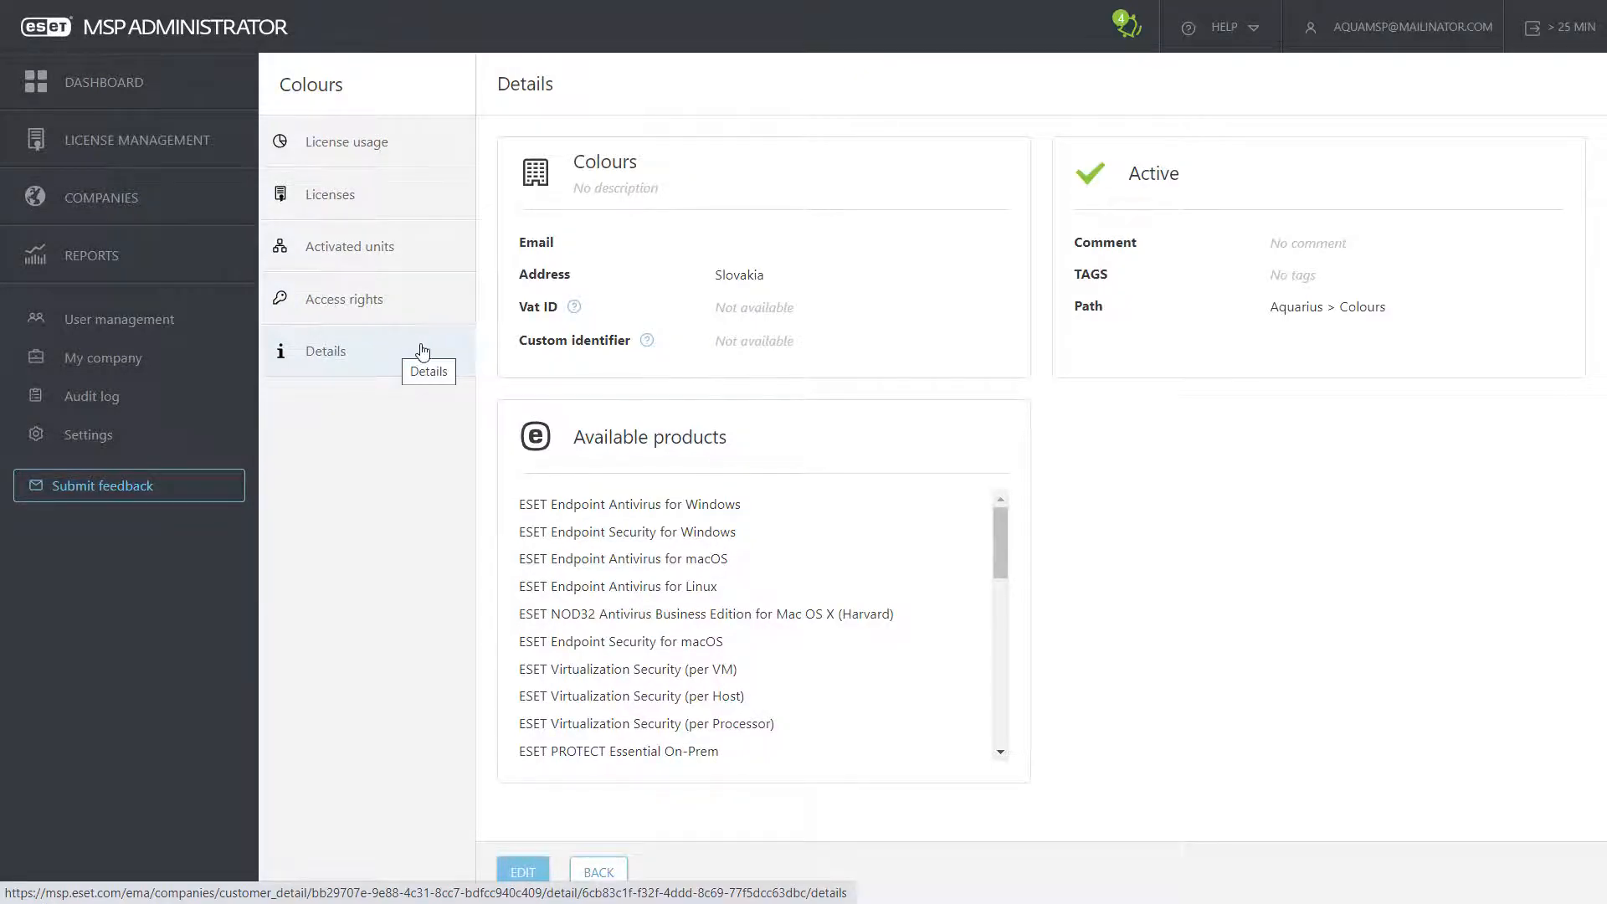
{"action": "left_click", "coordinate": [441, 302]}
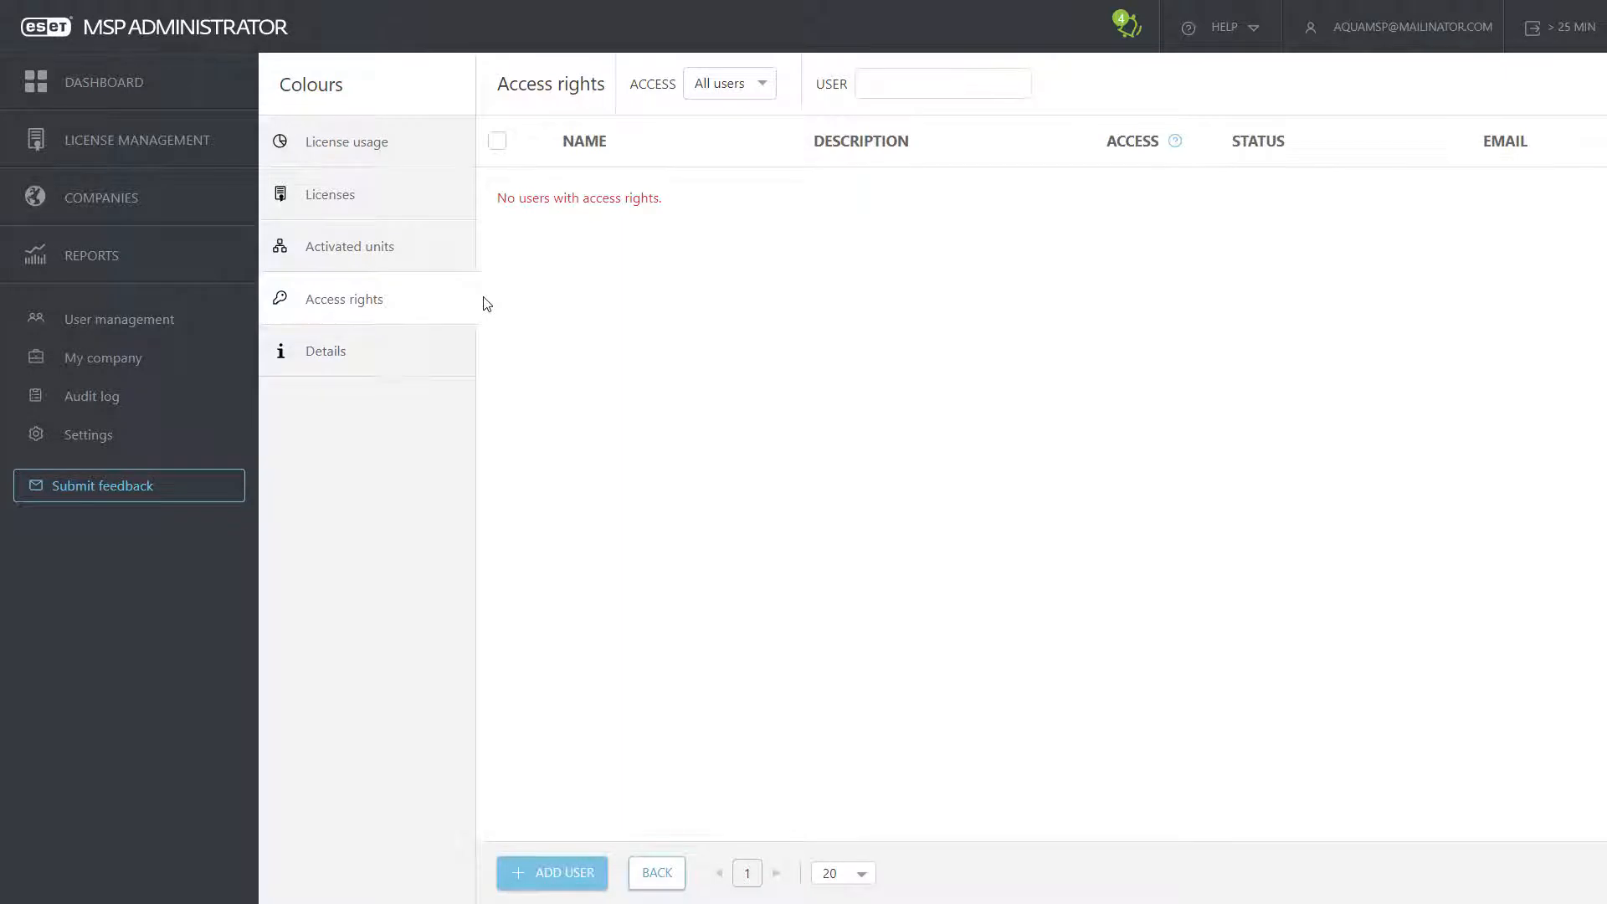
{"action": "left_click", "coordinate": [439, 253]}
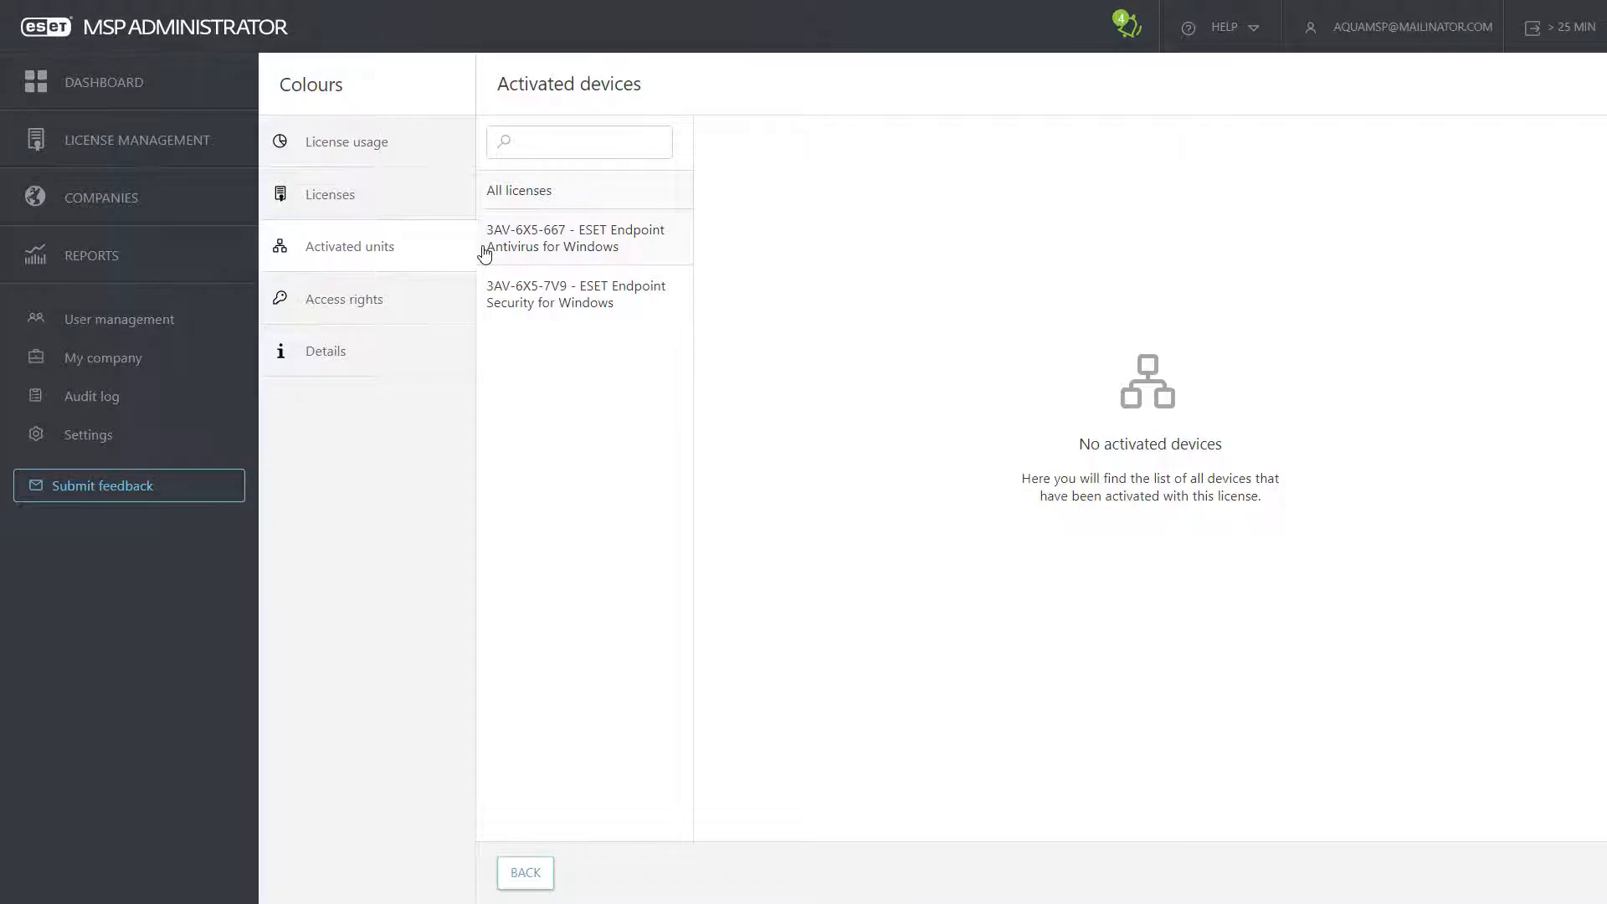
{"action": "left_click", "coordinate": [451, 195]}
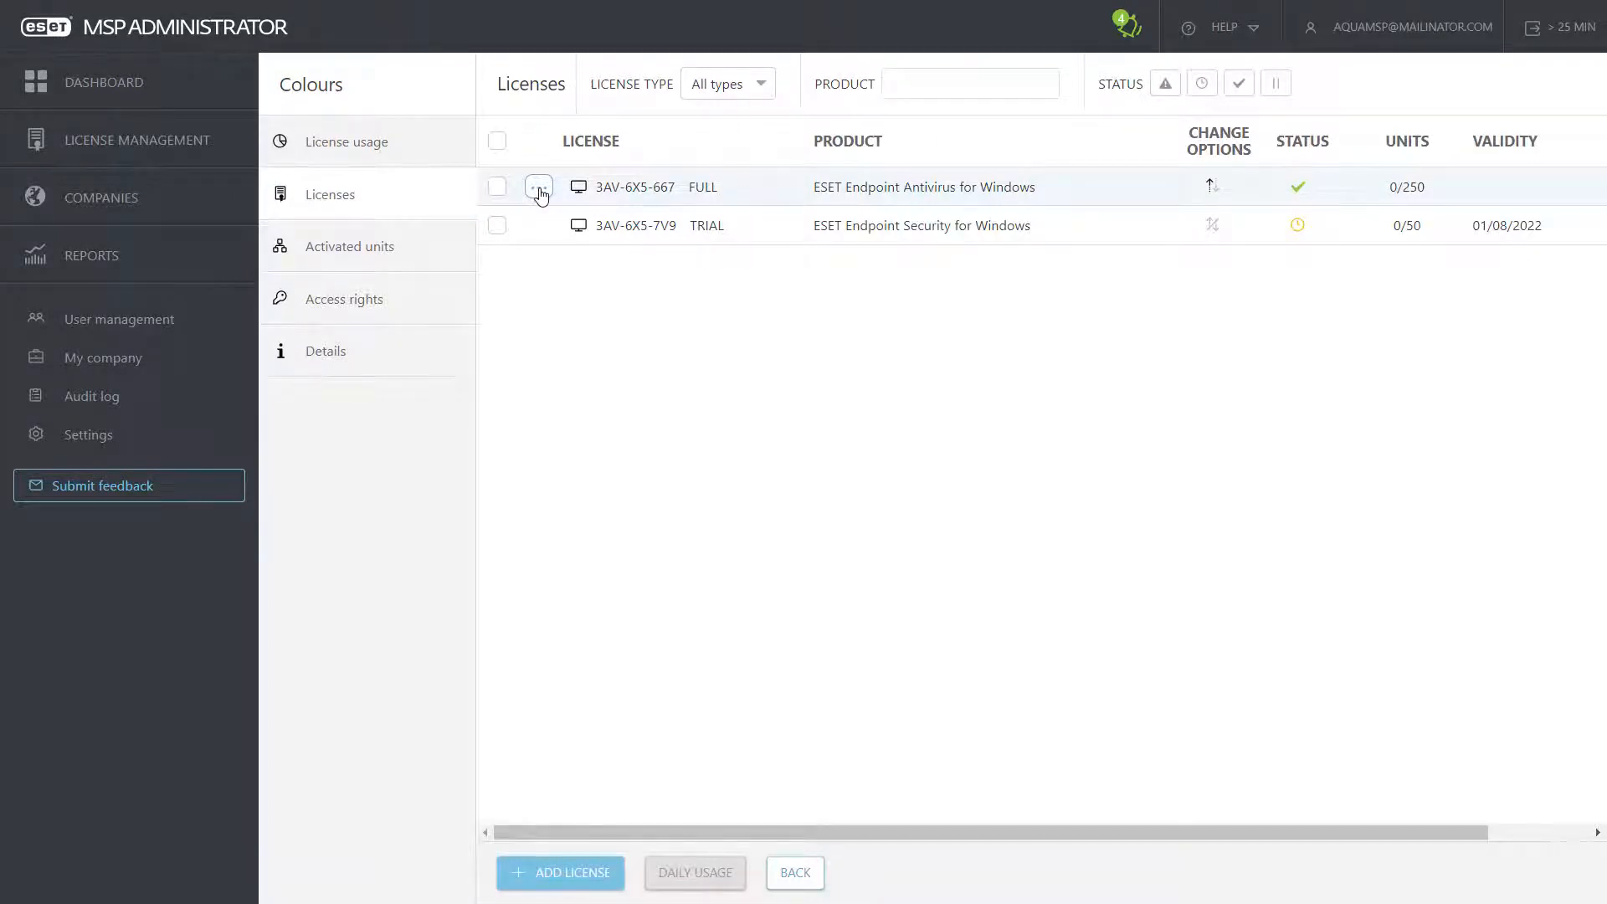
Step: Export the daily usage report of Colours' full Endpoint Antivirus for Windows license as CSV
{"action": "left_click", "coordinate": [539, 189]}
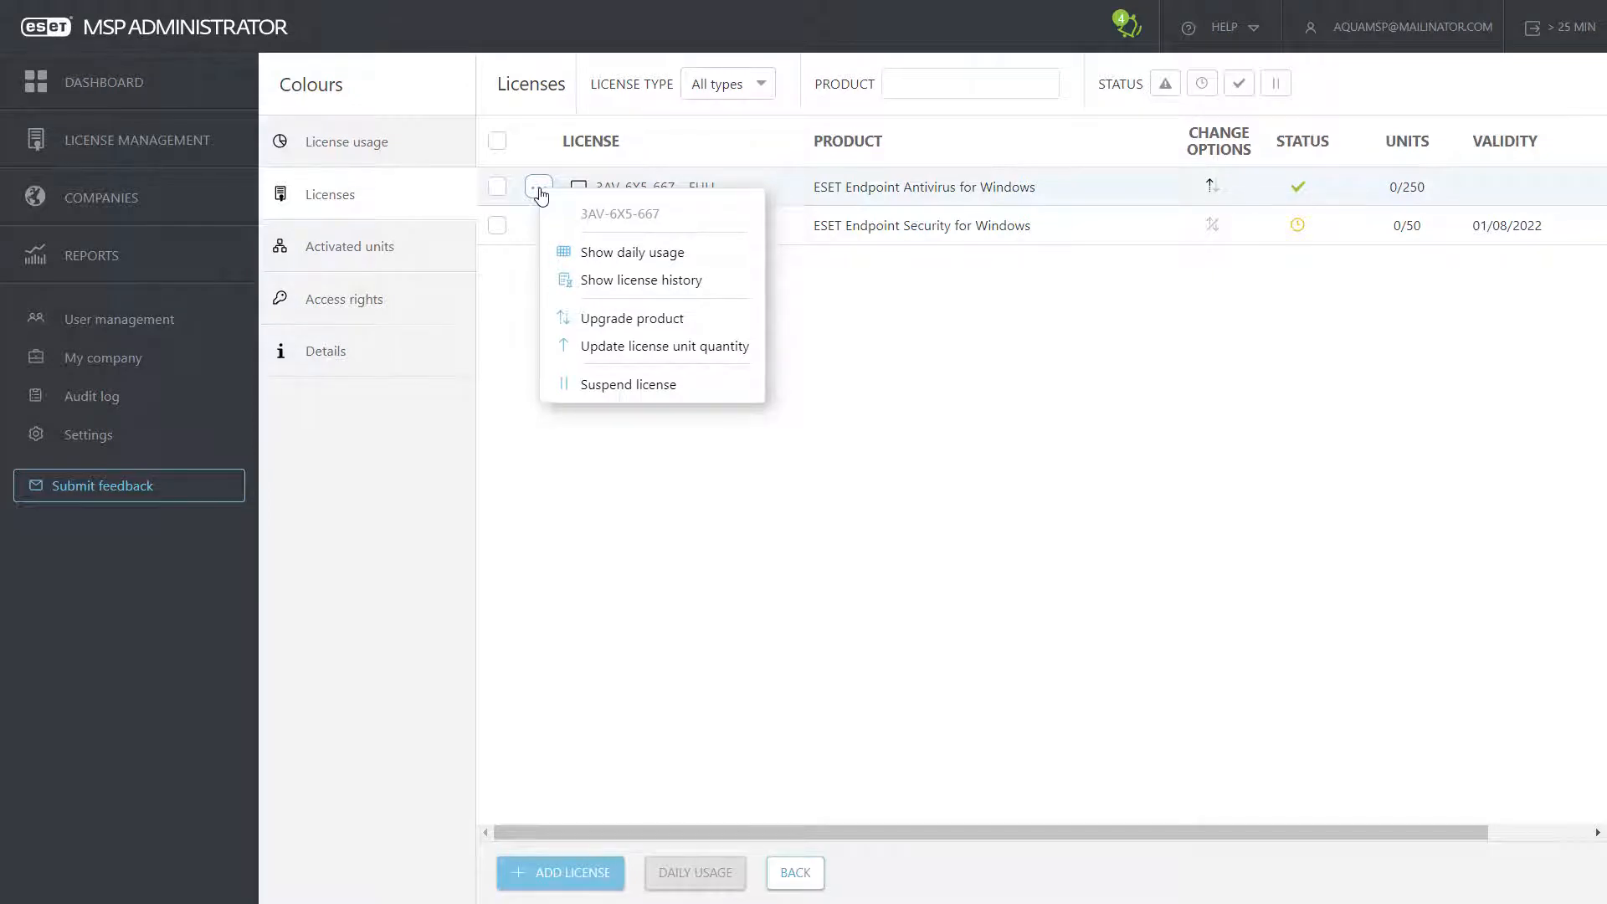
{"action": "left_click", "coordinate": [619, 261]}
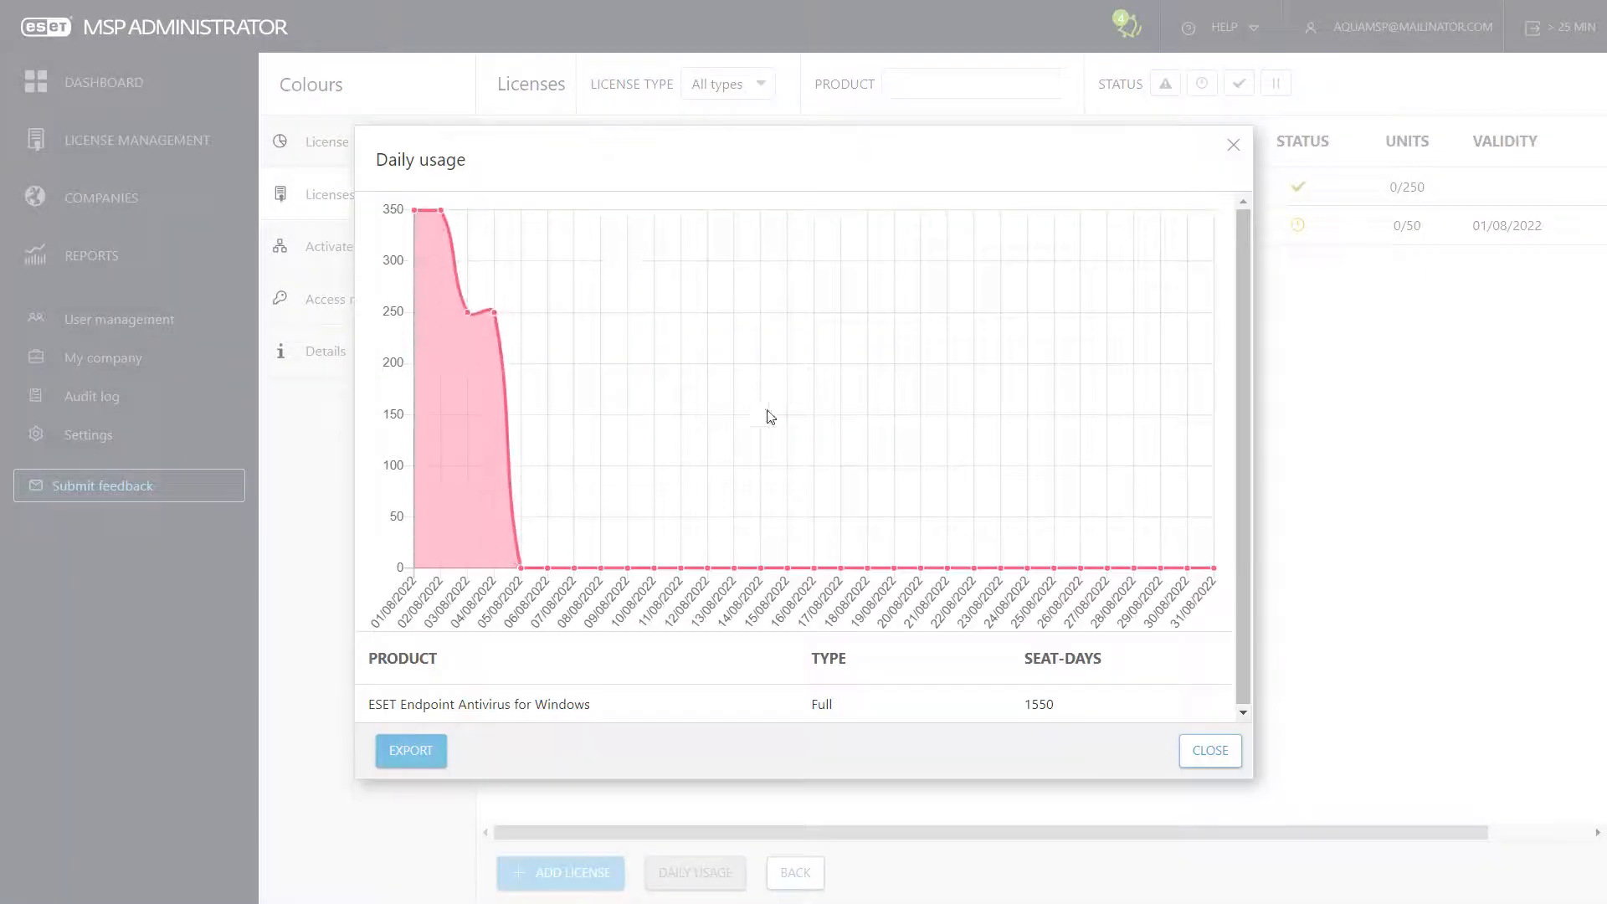
{"action": "left_click", "coordinate": [408, 750]}
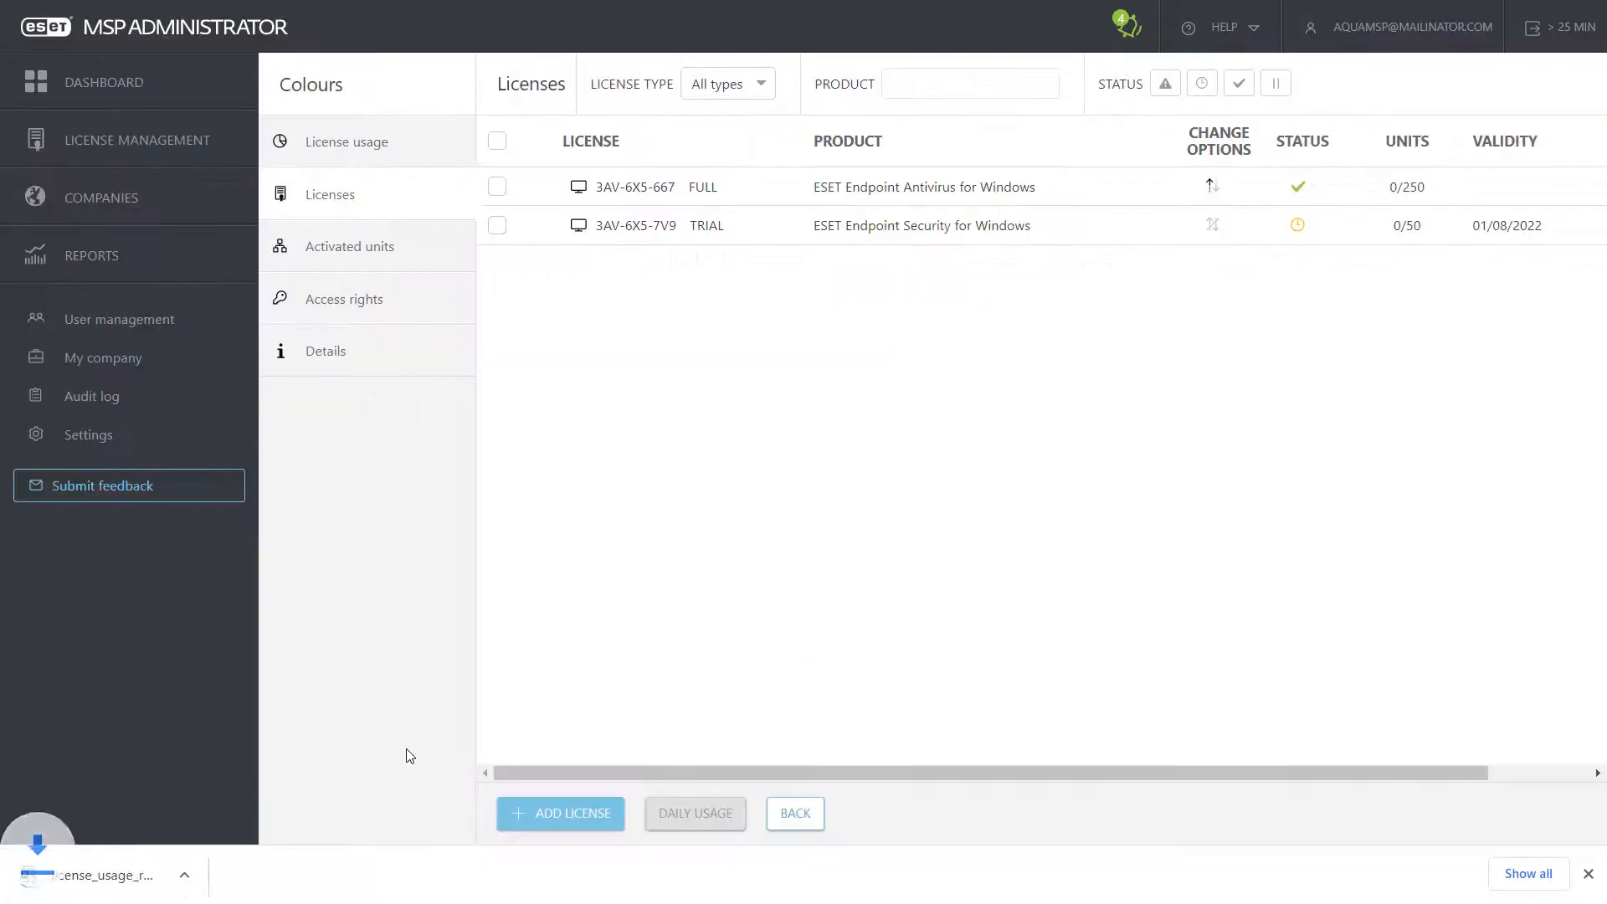
{"action": "left_click", "coordinate": [1588, 874]}
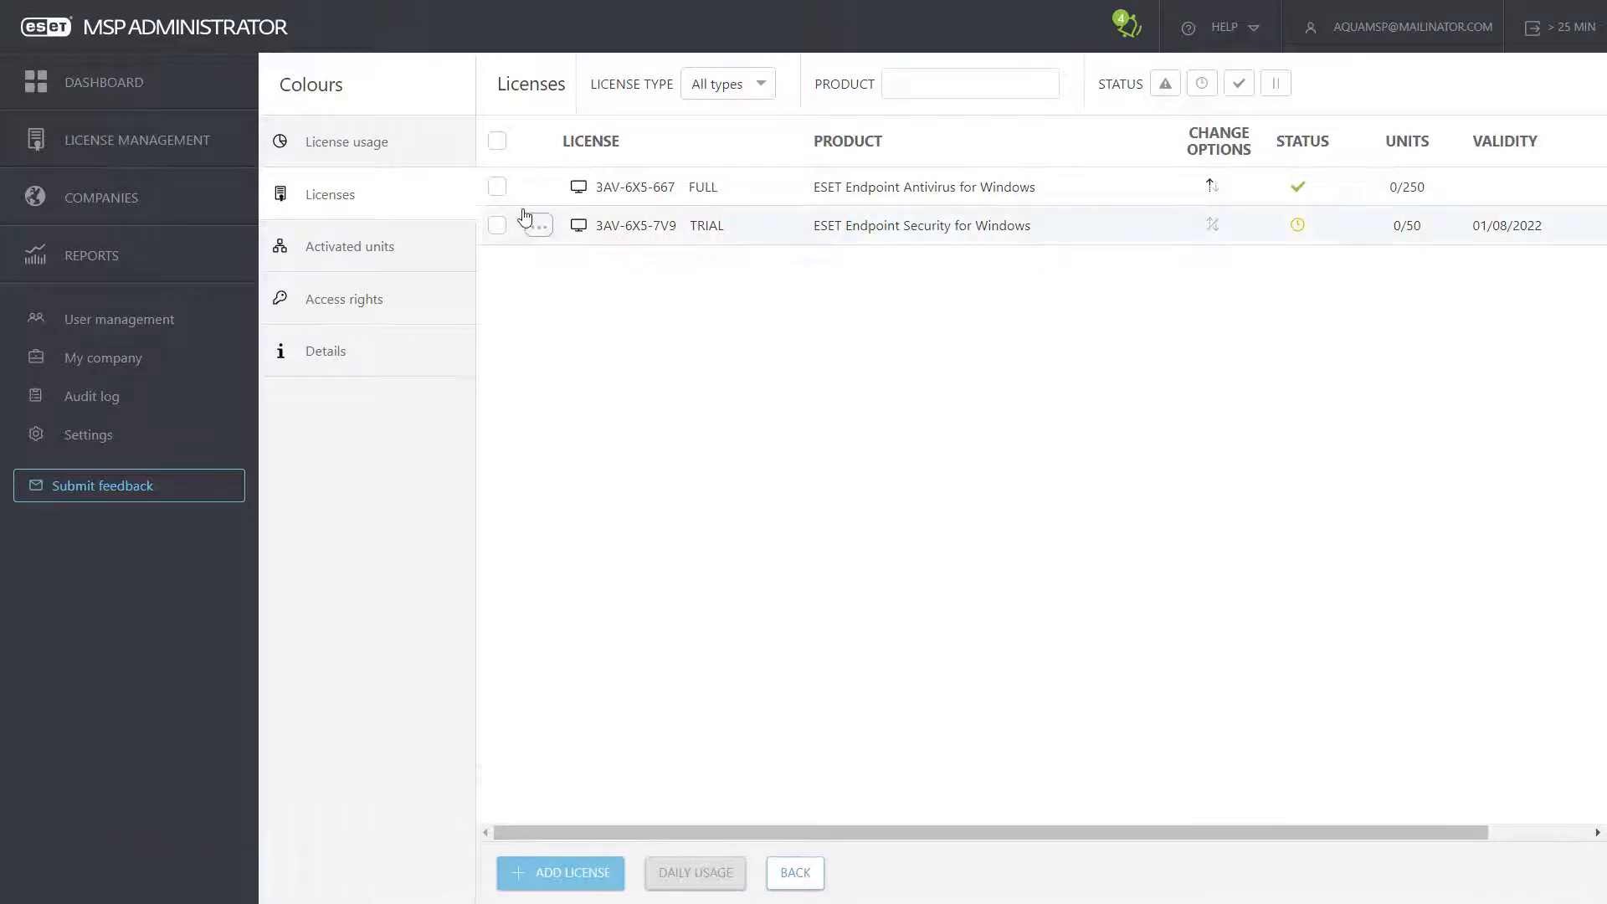
Step: Open Colours' License usage and toggle between the Unilicense and Products views
{"action": "left_click", "coordinate": [386, 146]}
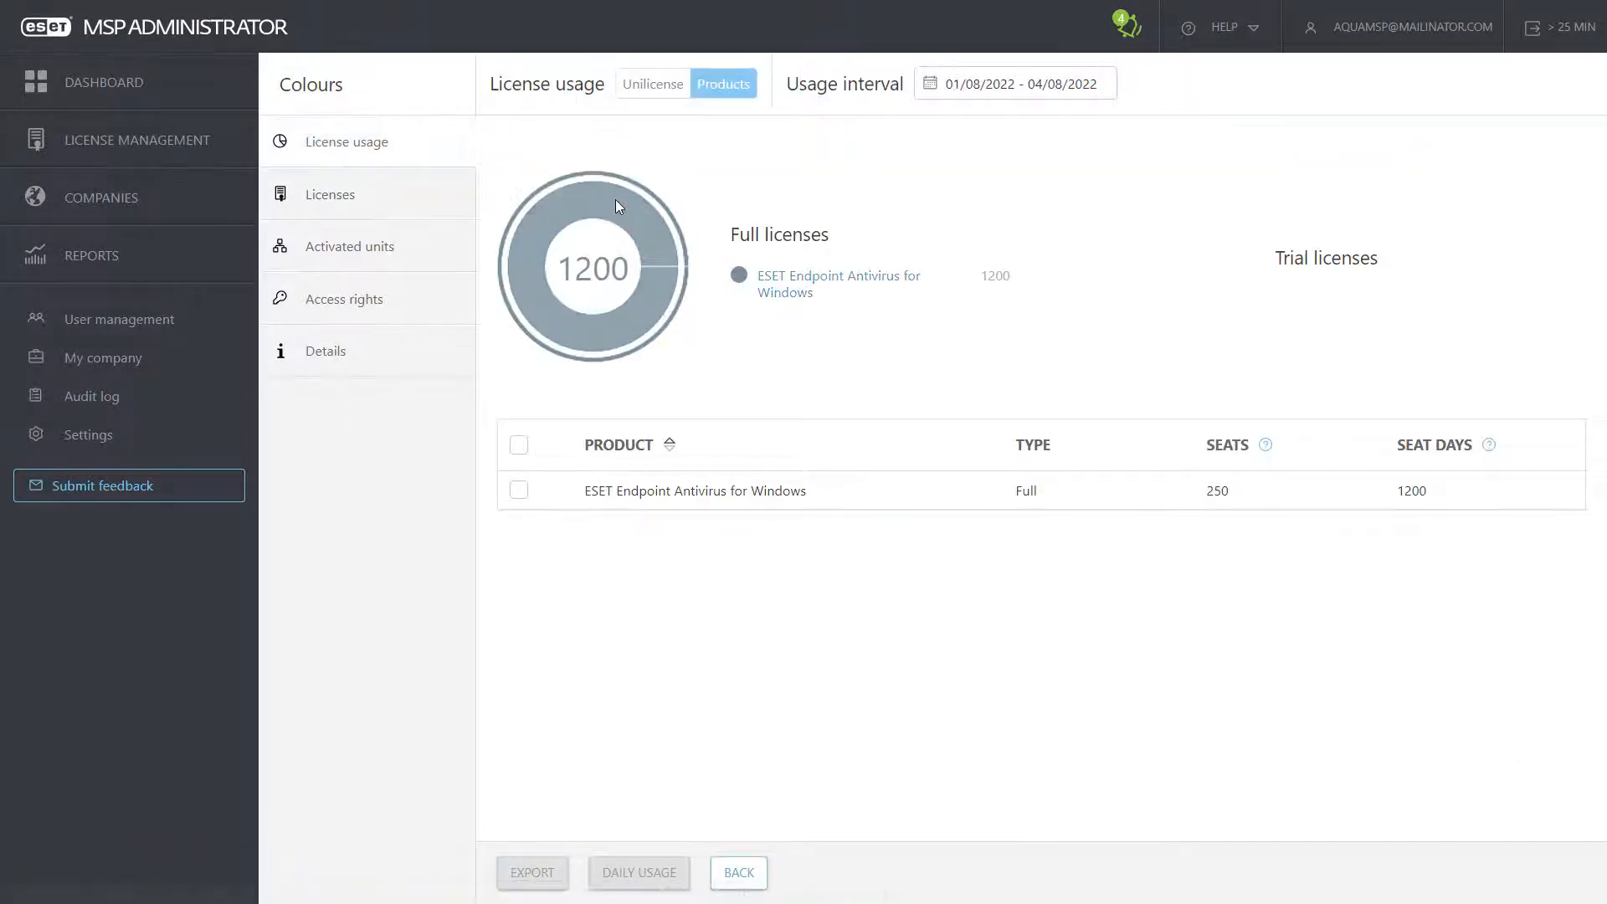
{"action": "mouse_move", "coordinate": [718, 494]}
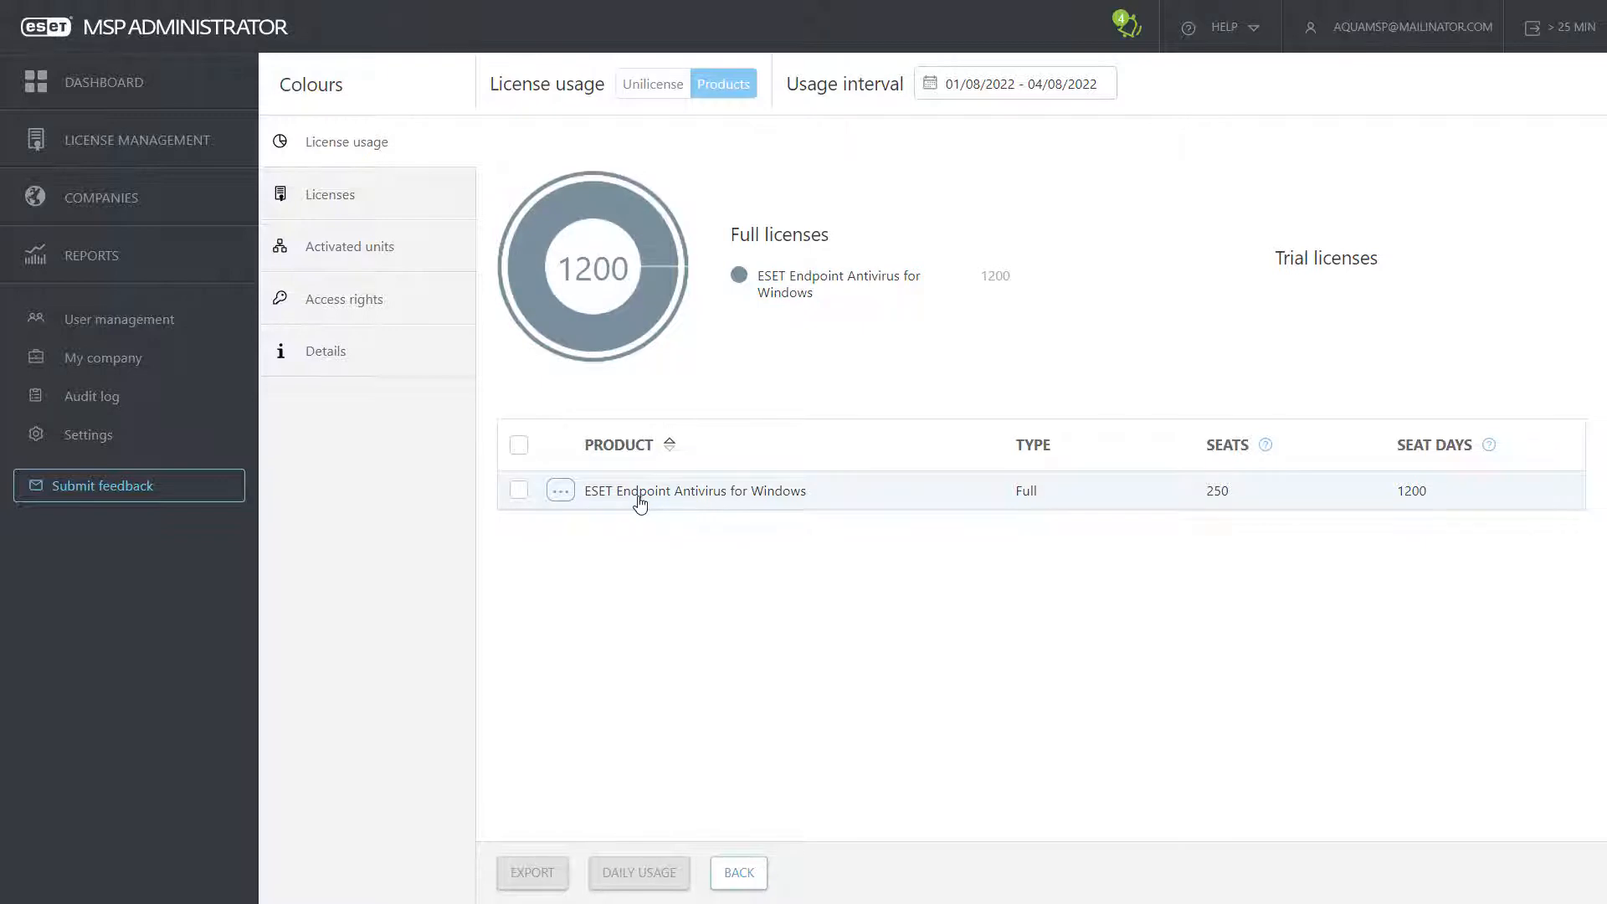
{"action": "left_click", "coordinate": [563, 495]}
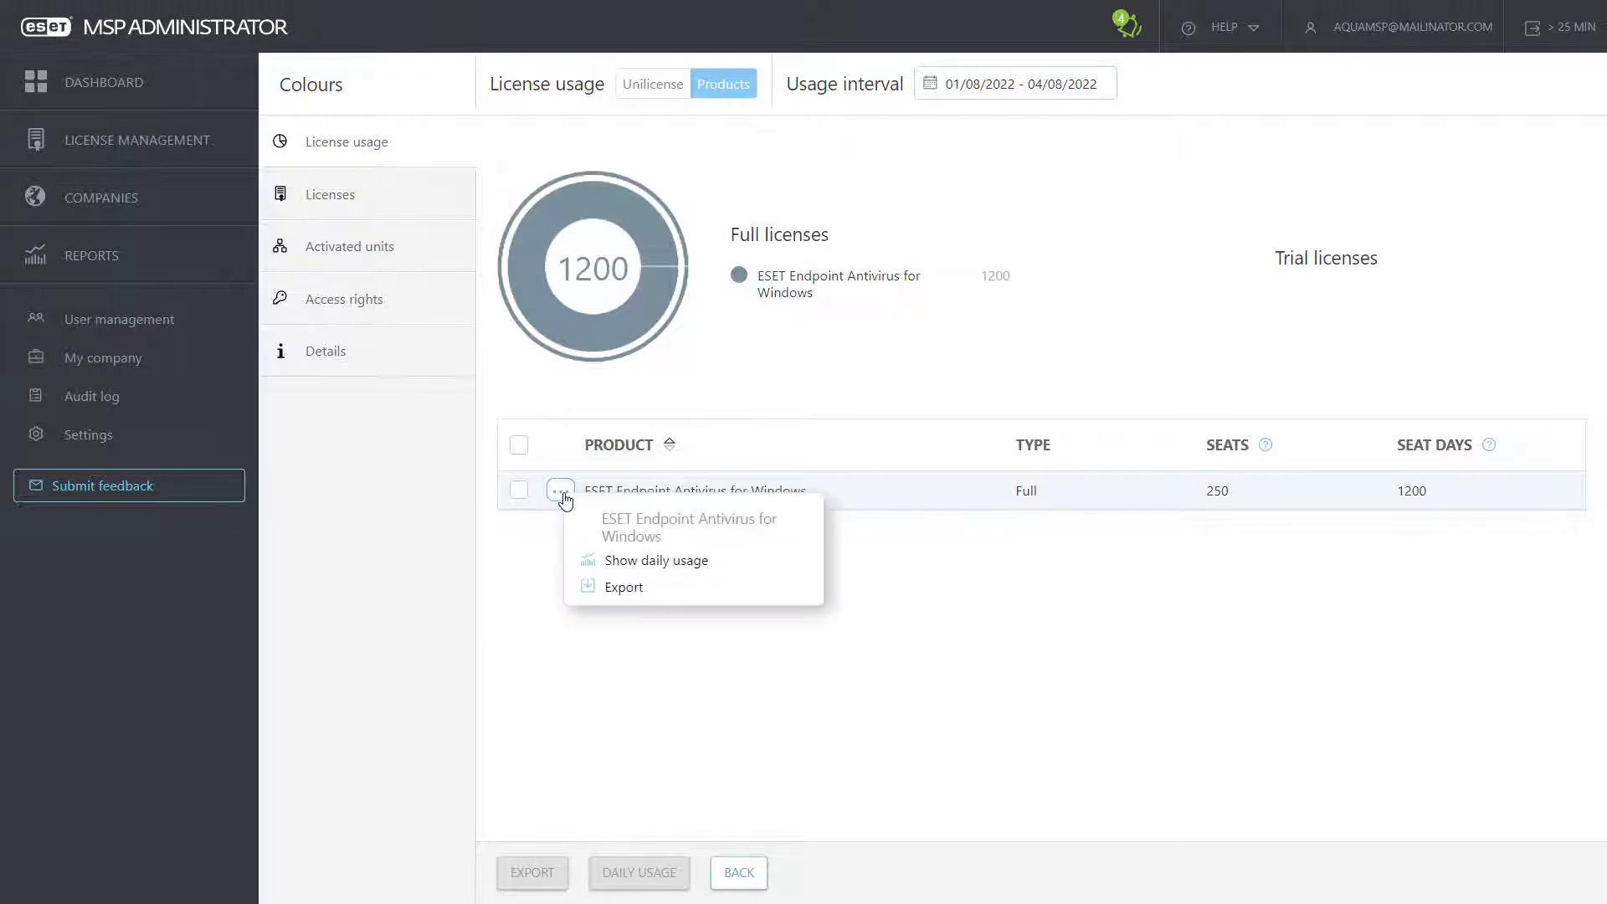
{"action": "left_click", "coordinate": [564, 419]}
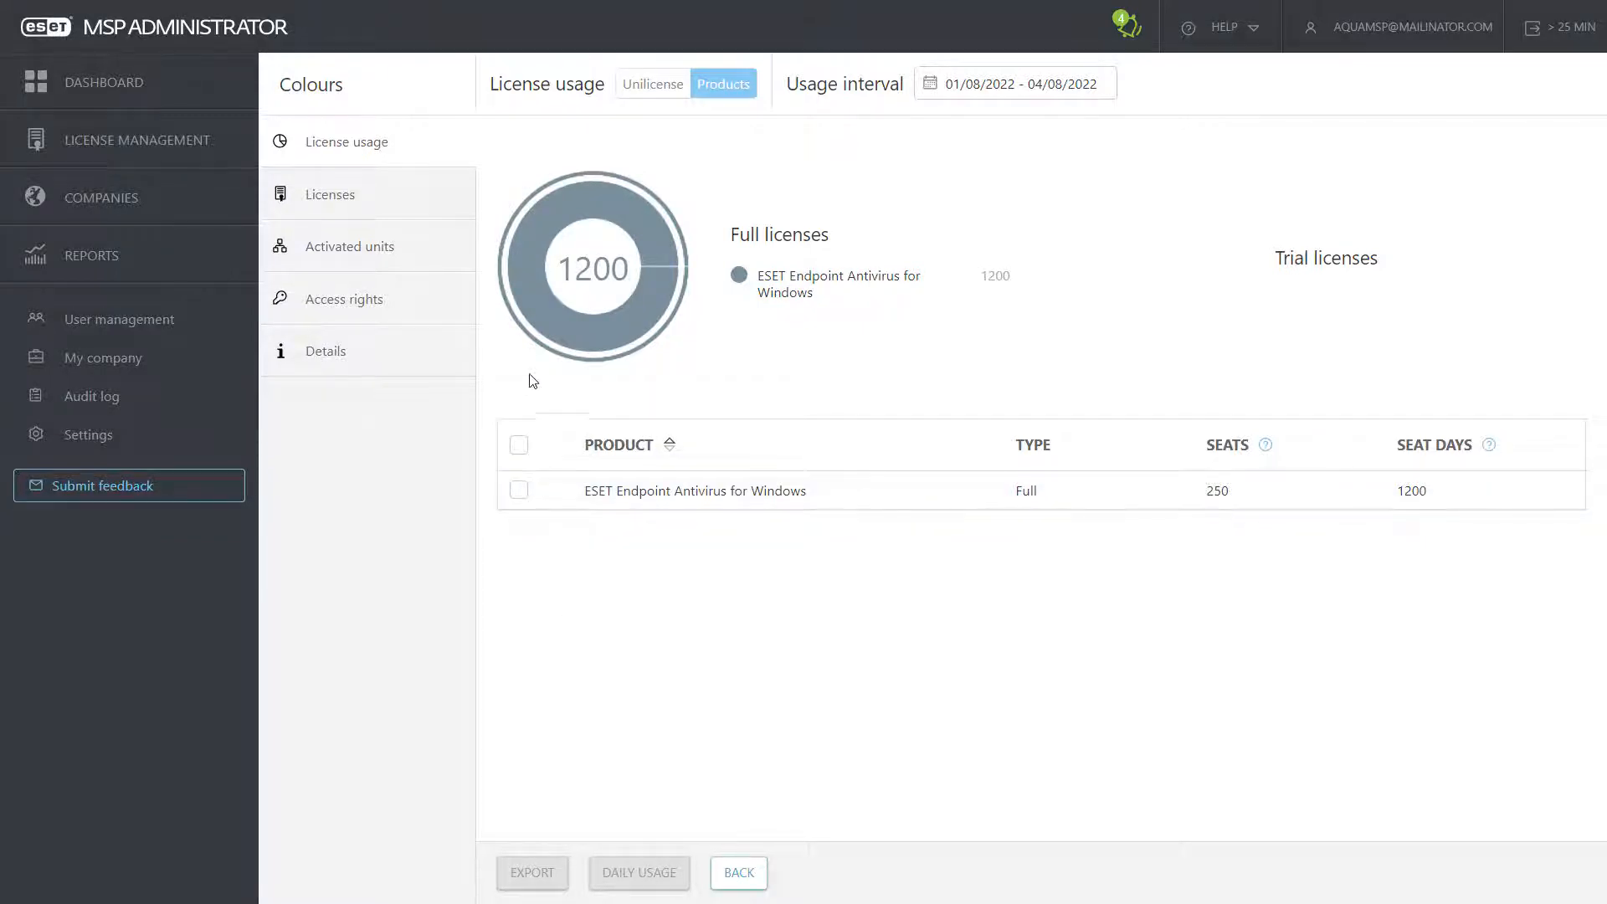
{"action": "left_click", "coordinate": [643, 84]}
{"action": "left_click", "coordinate": [724, 85]}
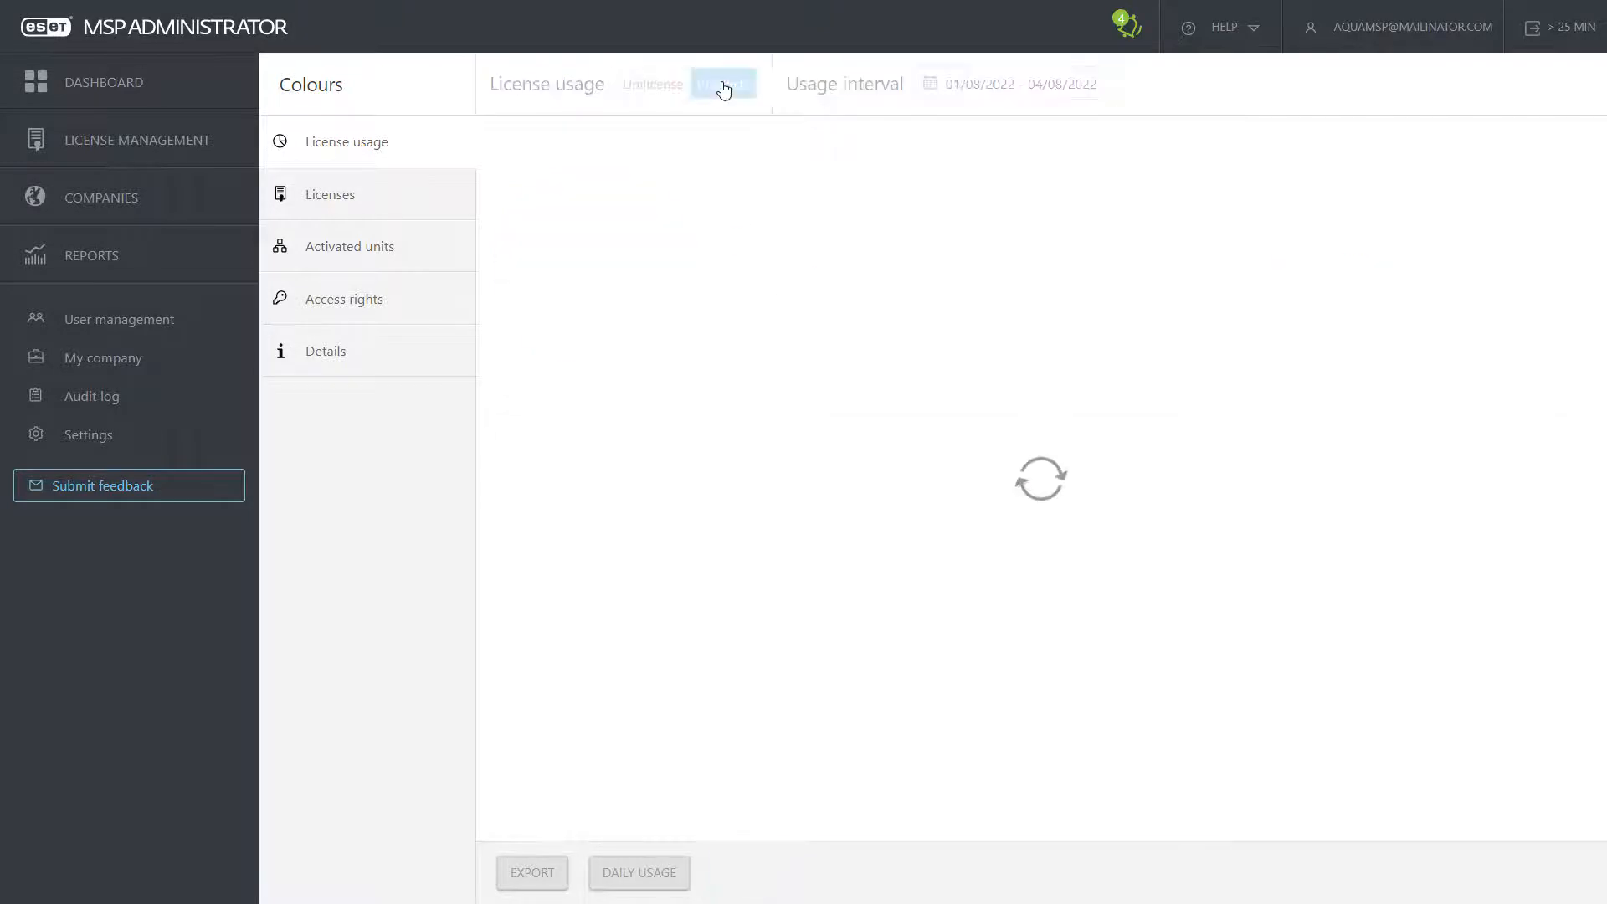
Step: Set the usage interval to 02/07/2022–22/07/2022, then return to the Companies list
{"action": "left_click", "coordinate": [963, 84]}
{"action": "left_click", "coordinate": [1116, 217]}
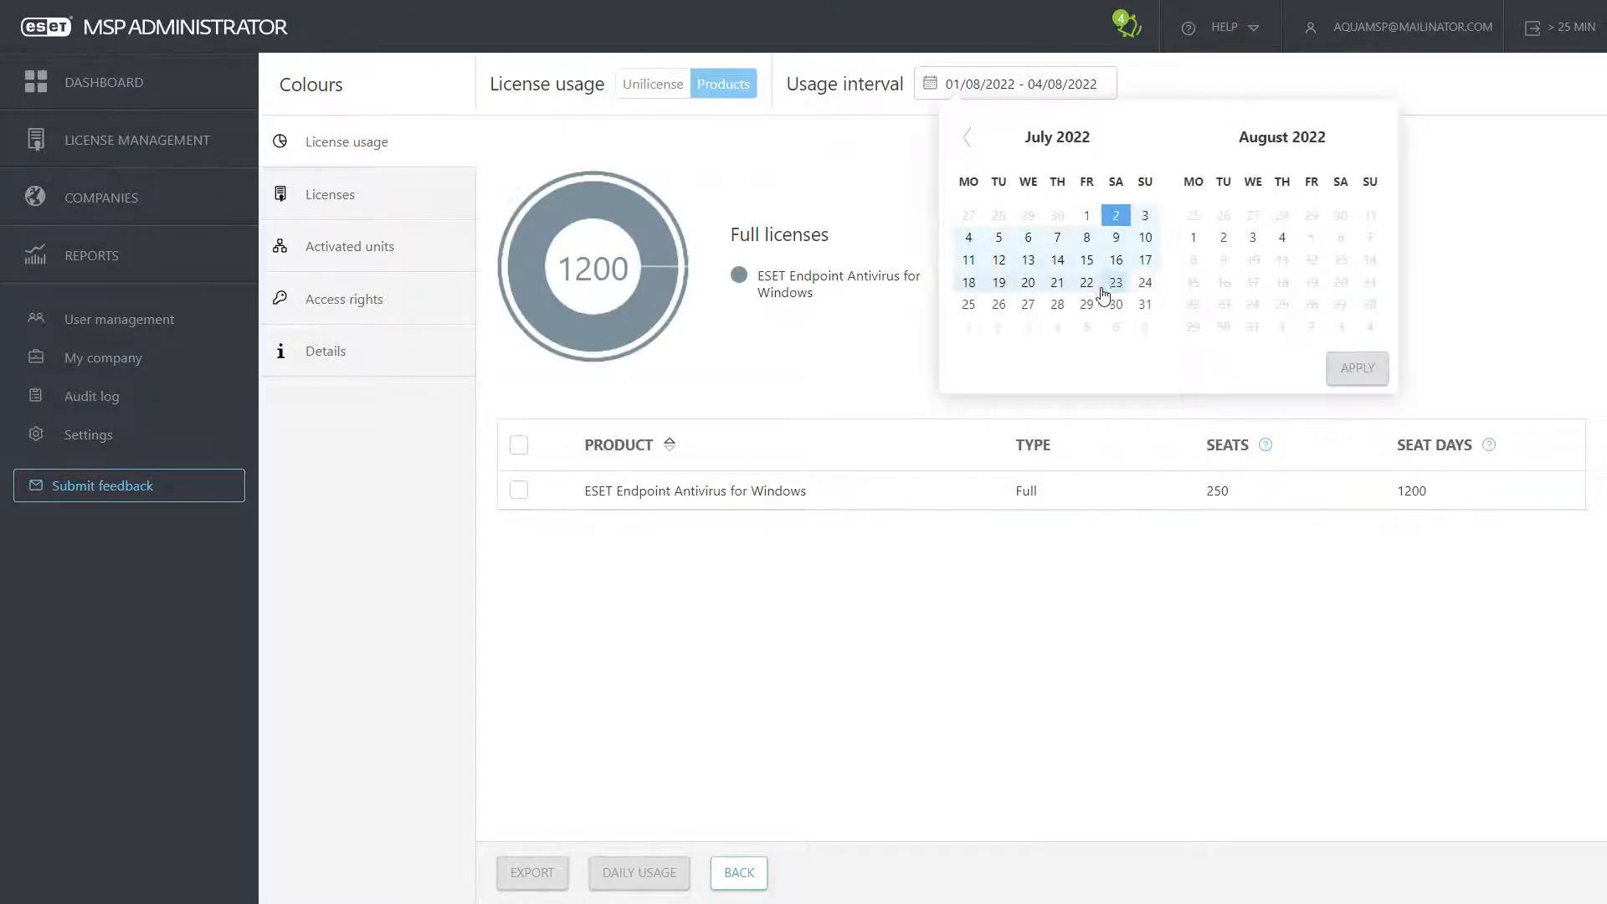
{"action": "left_click", "coordinate": [1086, 283]}
{"action": "left_click", "coordinate": [1358, 370]}
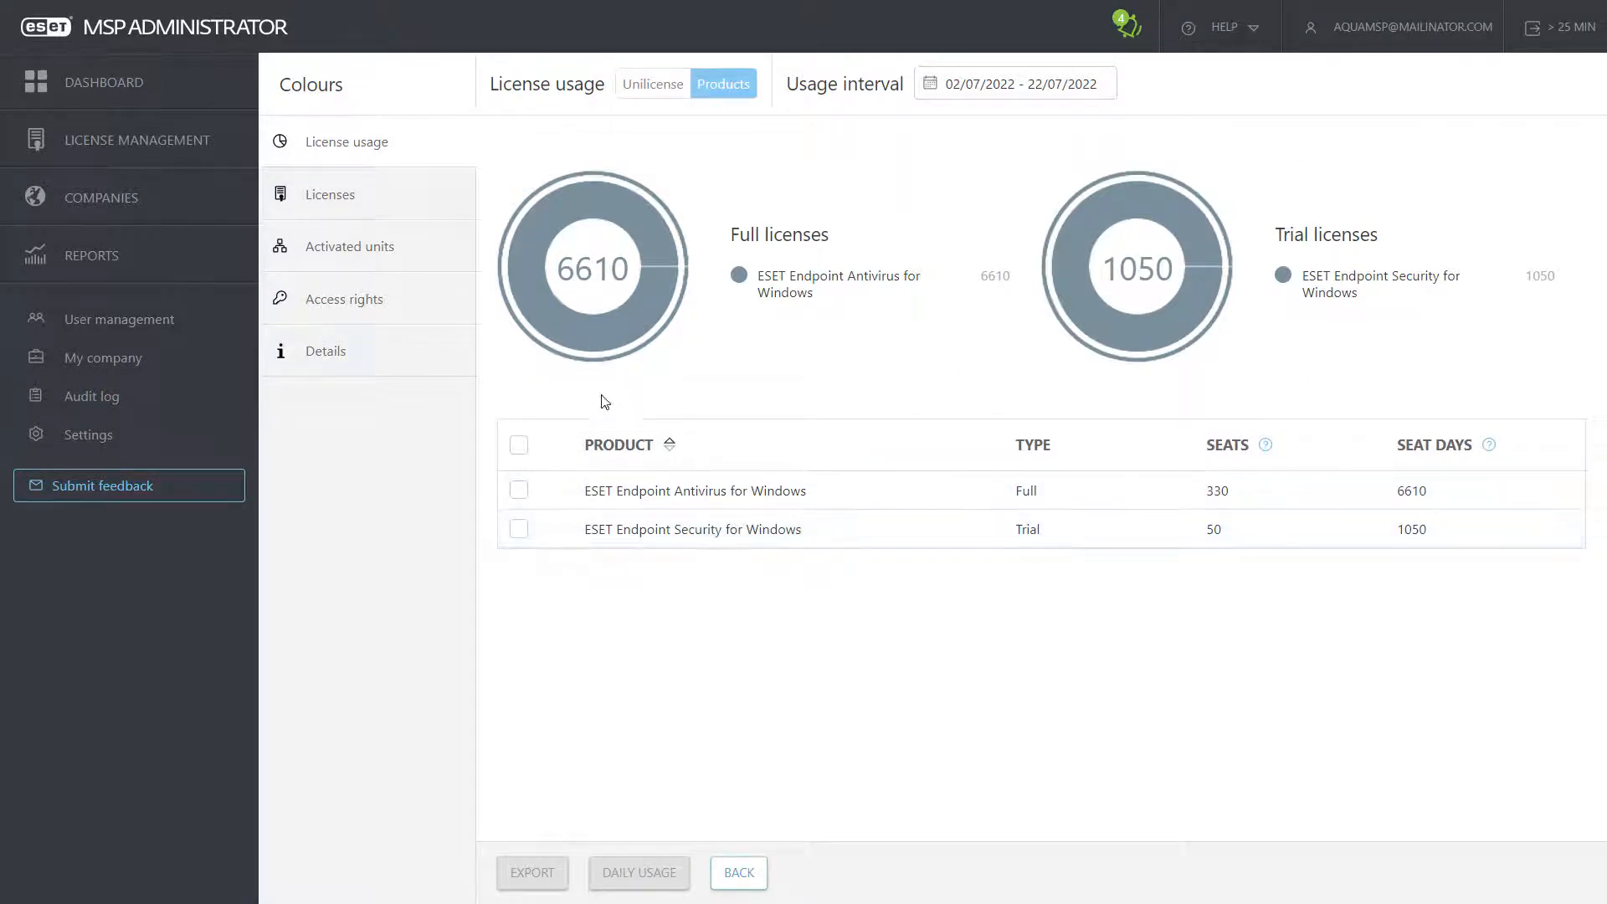
{"action": "left_click", "coordinate": [157, 206]}
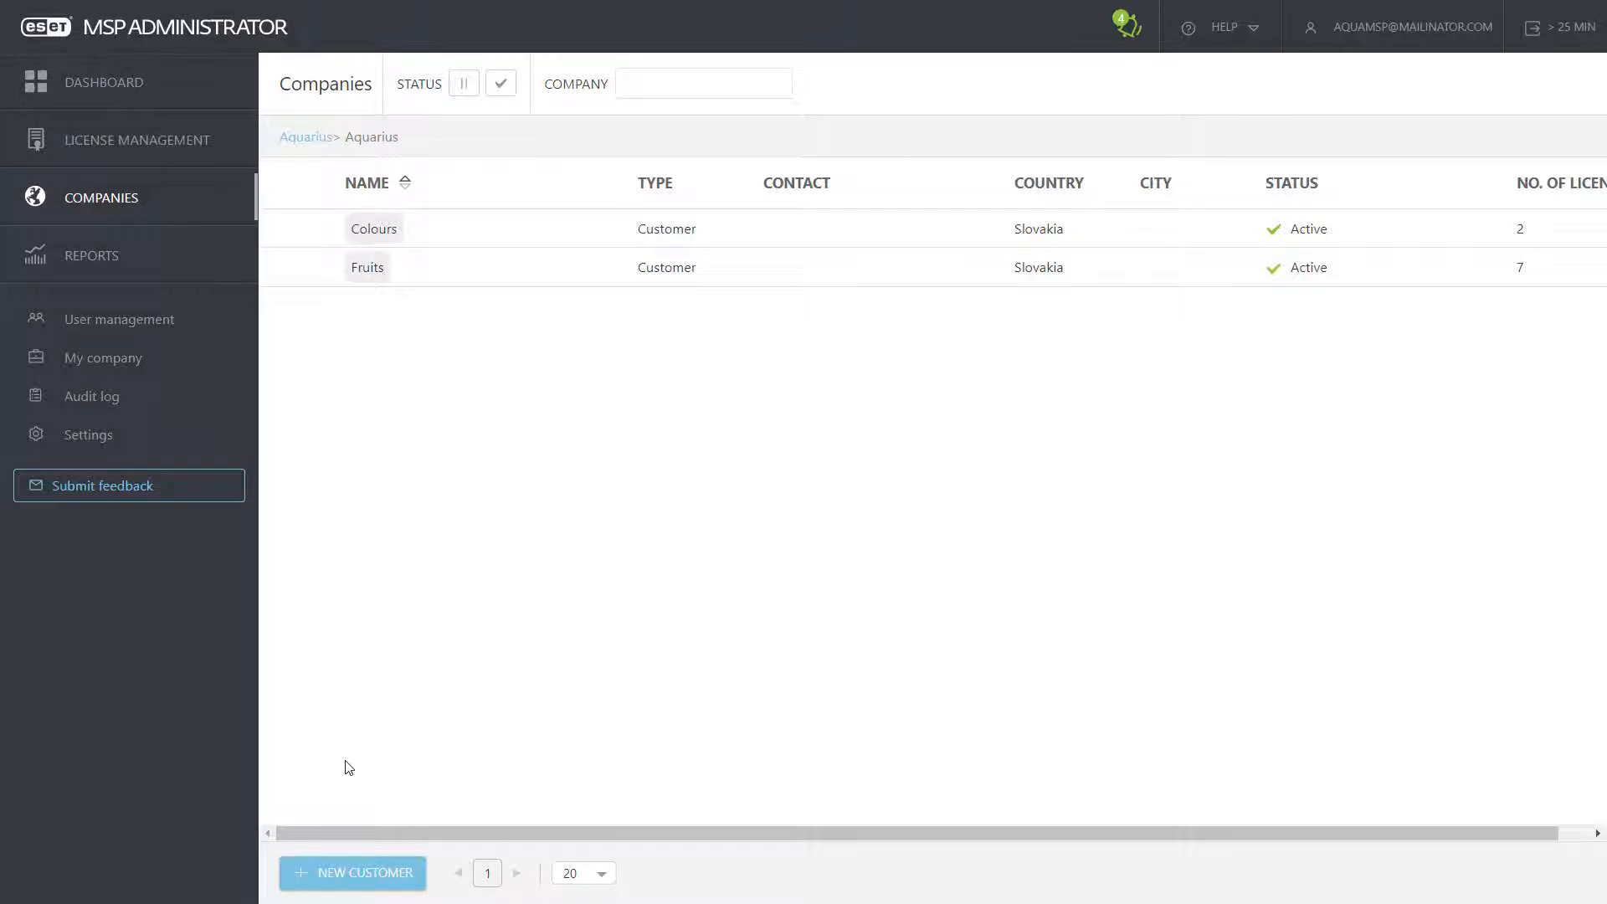
Step: Create a new customer with company name 'Pets' and advance to product selection
{"action": "left_click", "coordinate": [352, 874]}
{"action": "left_click", "coordinate": [744, 255]}
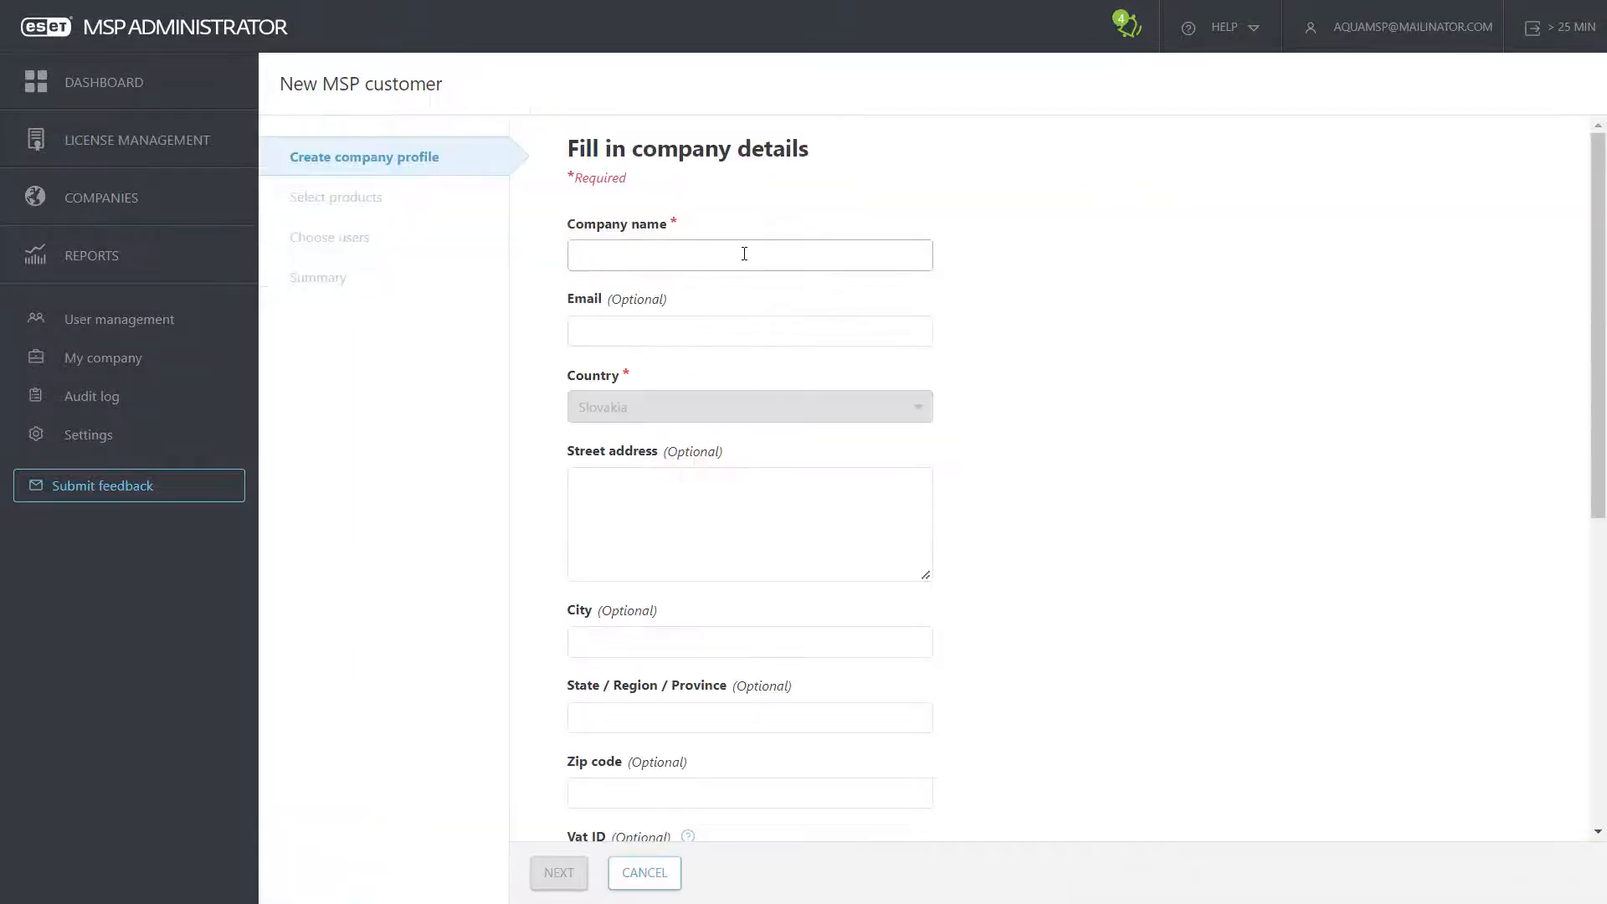
{"action": "type", "text": "Pets"}
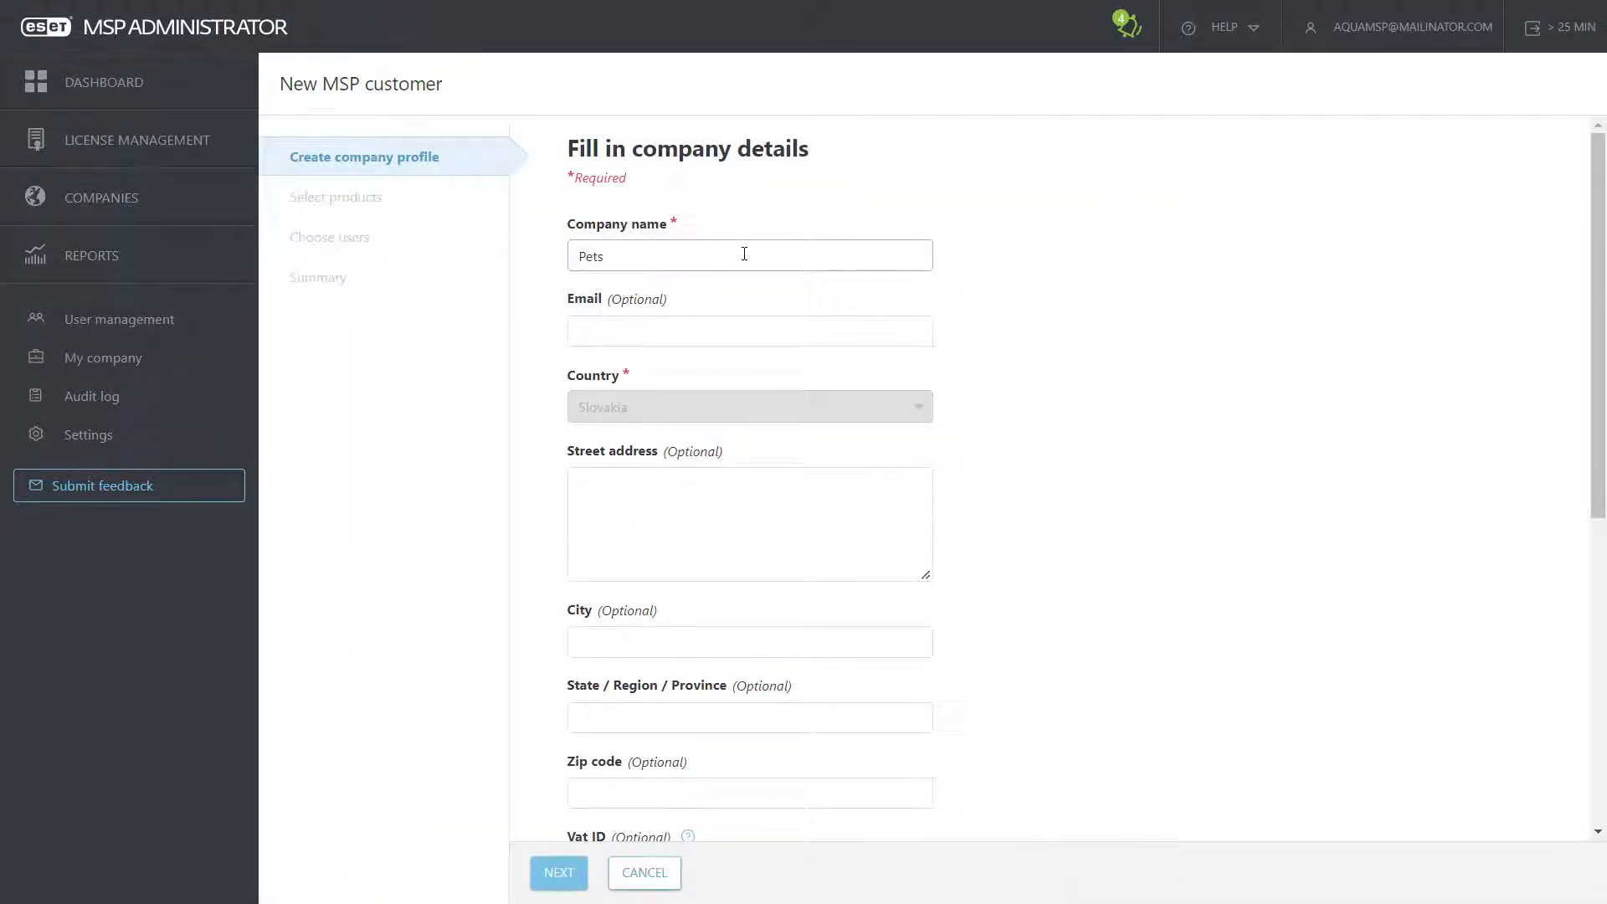
{"action": "scroll", "coordinate": [976, 420], "scroll_direction": "down", "scroll_amount": 7}
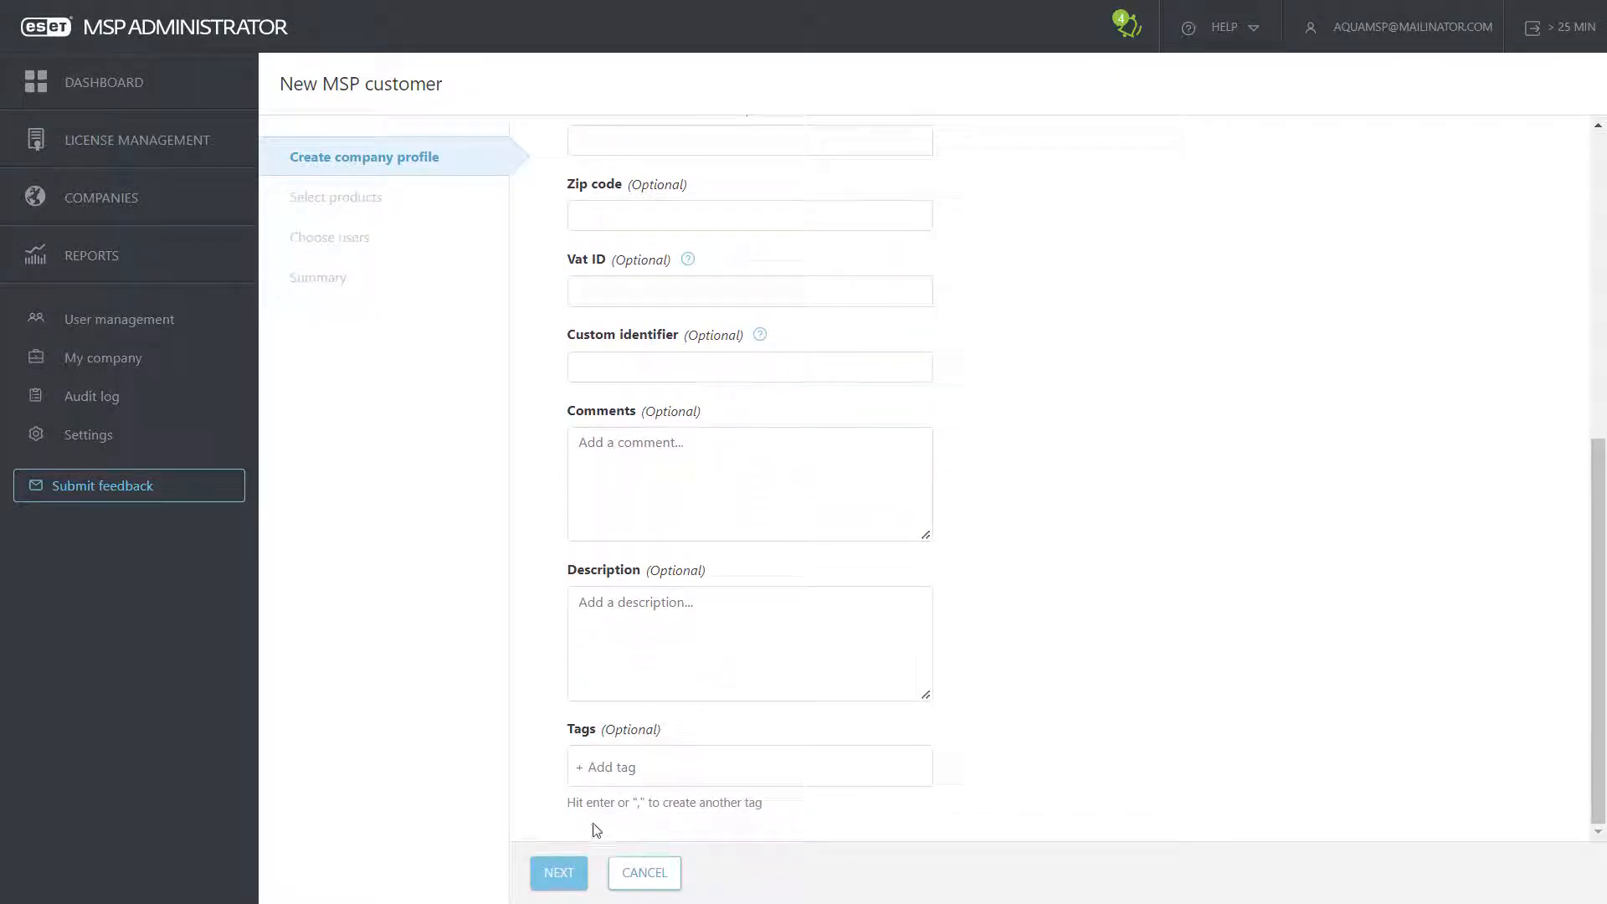
{"action": "left_click", "coordinate": [557, 875]}
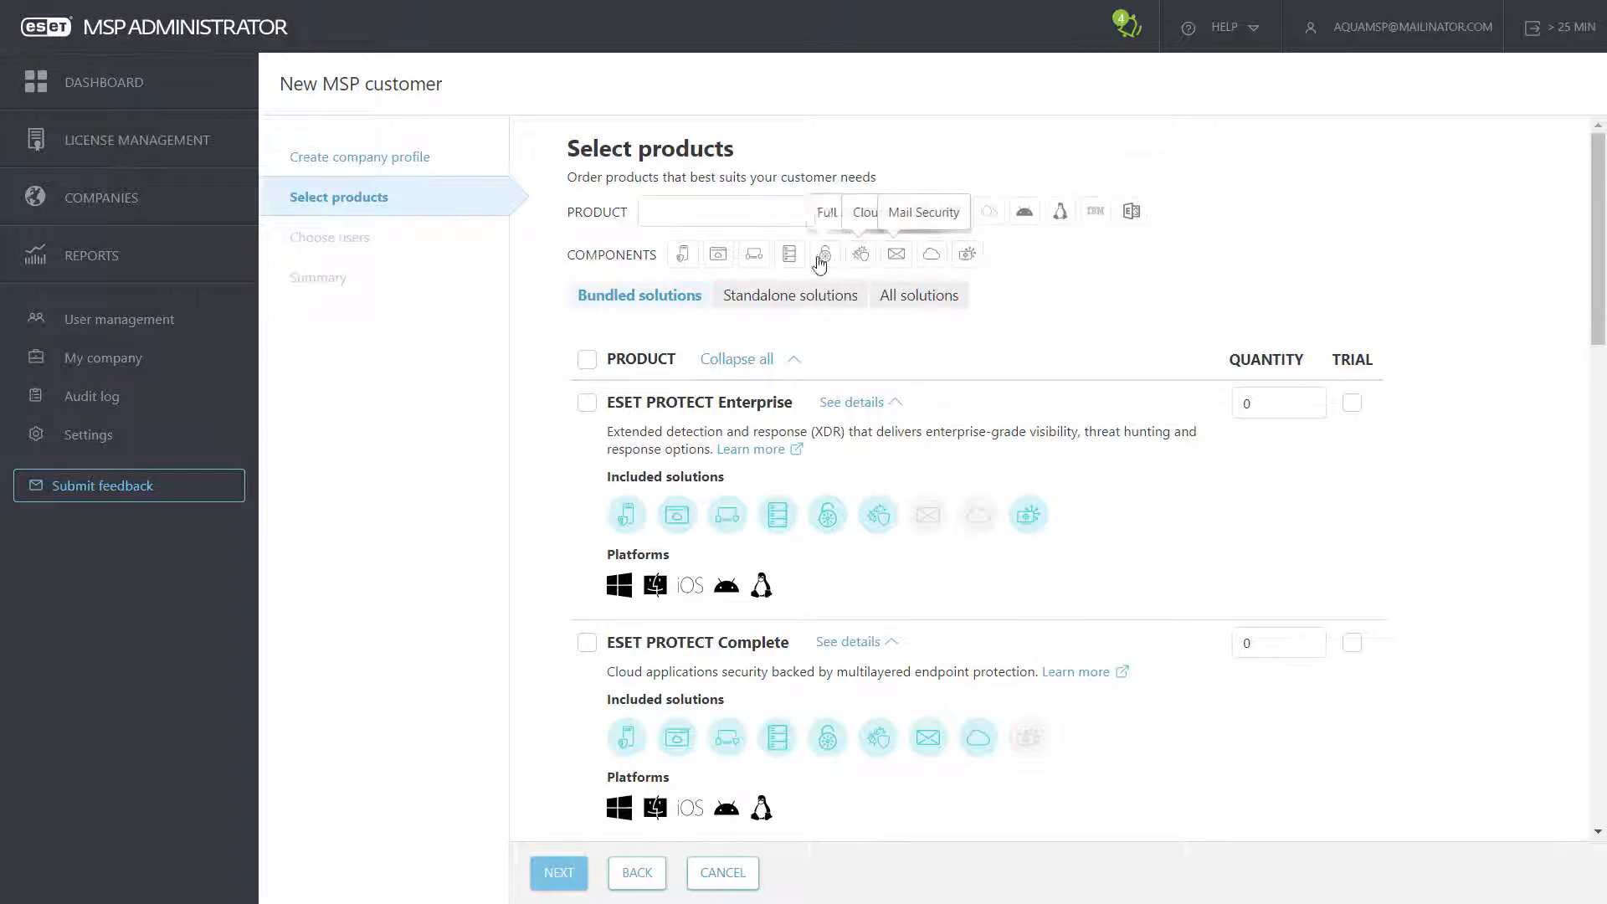
Step: Add ESET PROTECT Entry to Pets' order with a quantity of 10
{"action": "left_click", "coordinate": [791, 302]}
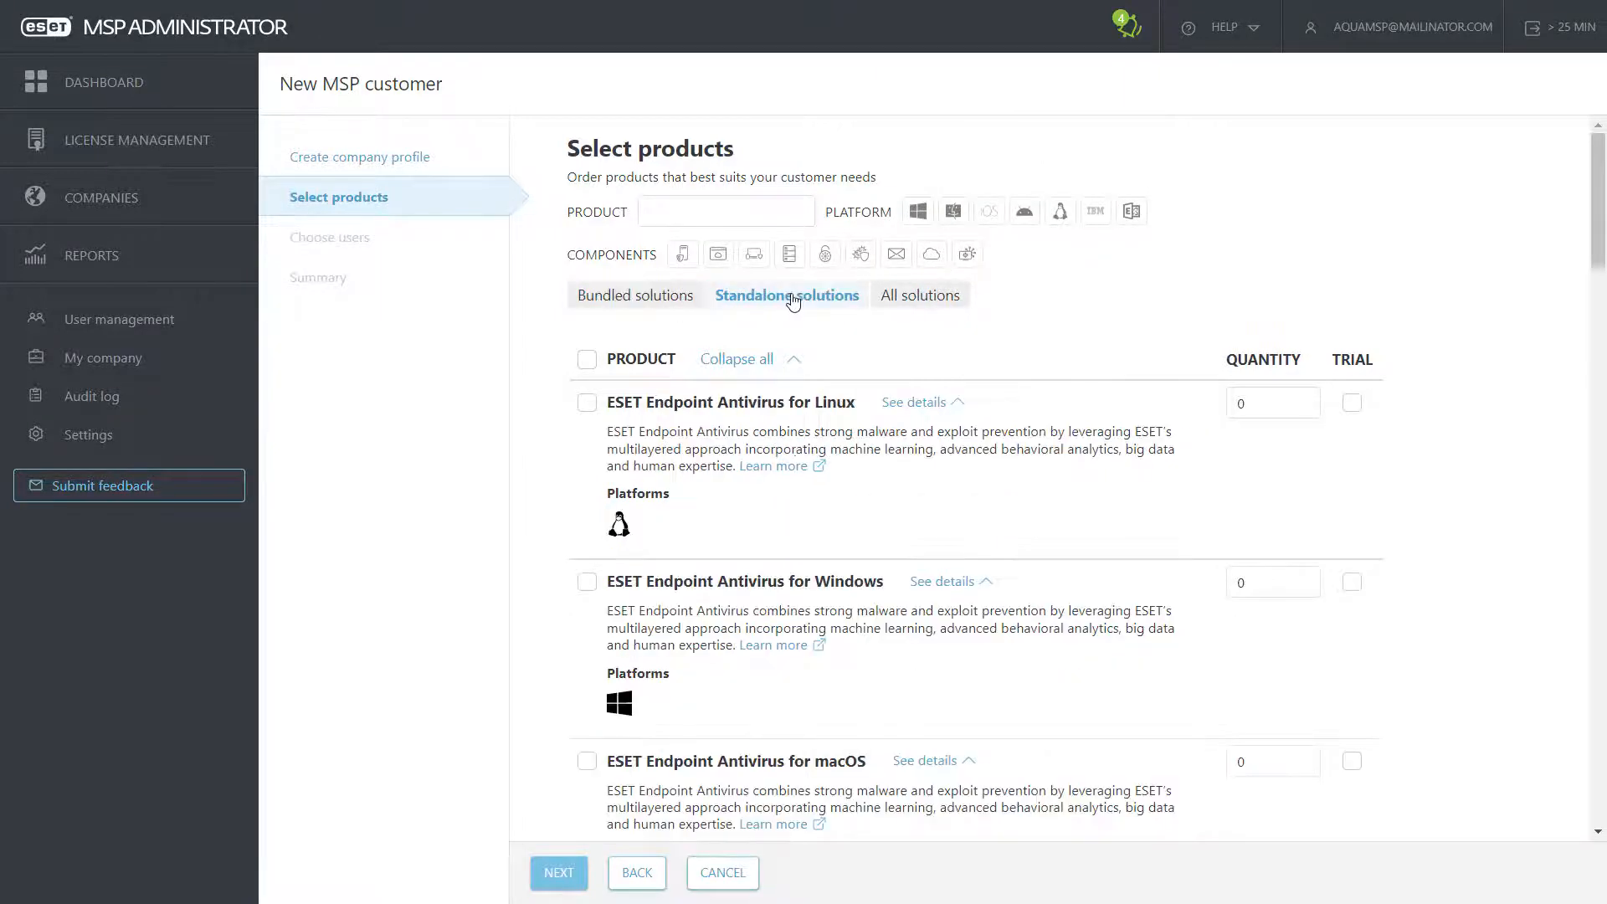
{"action": "left_click", "coordinate": [913, 302]}
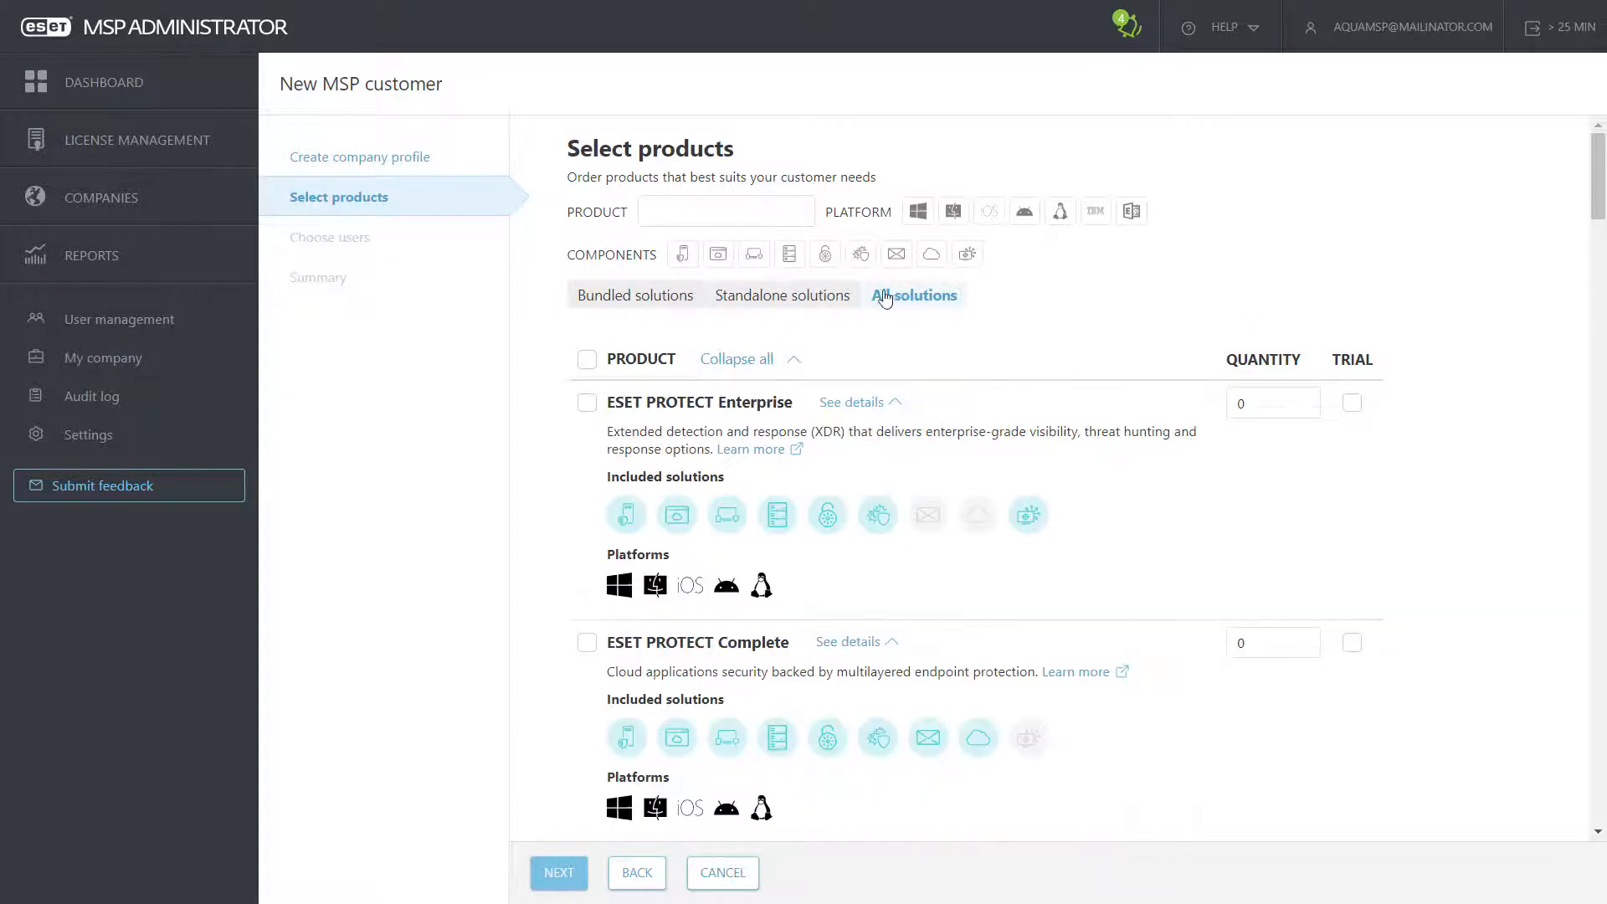
{"action": "left_click", "coordinate": [656, 300]}
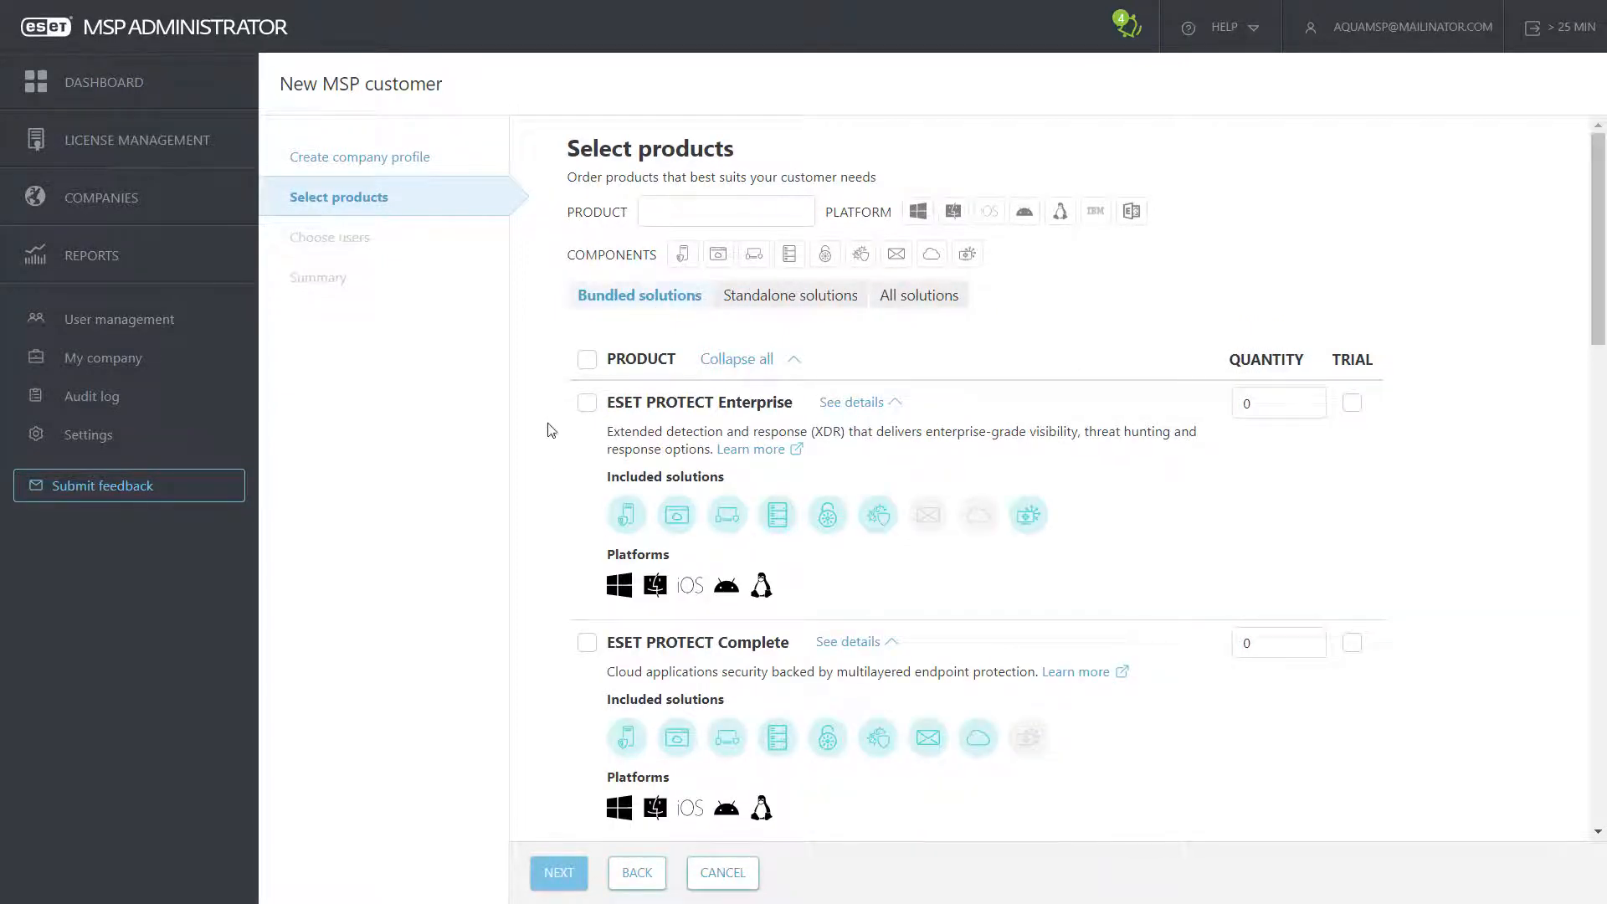
{"action": "scroll", "coordinate": [544, 477], "scroll_direction": "down", "scroll_amount": 6}
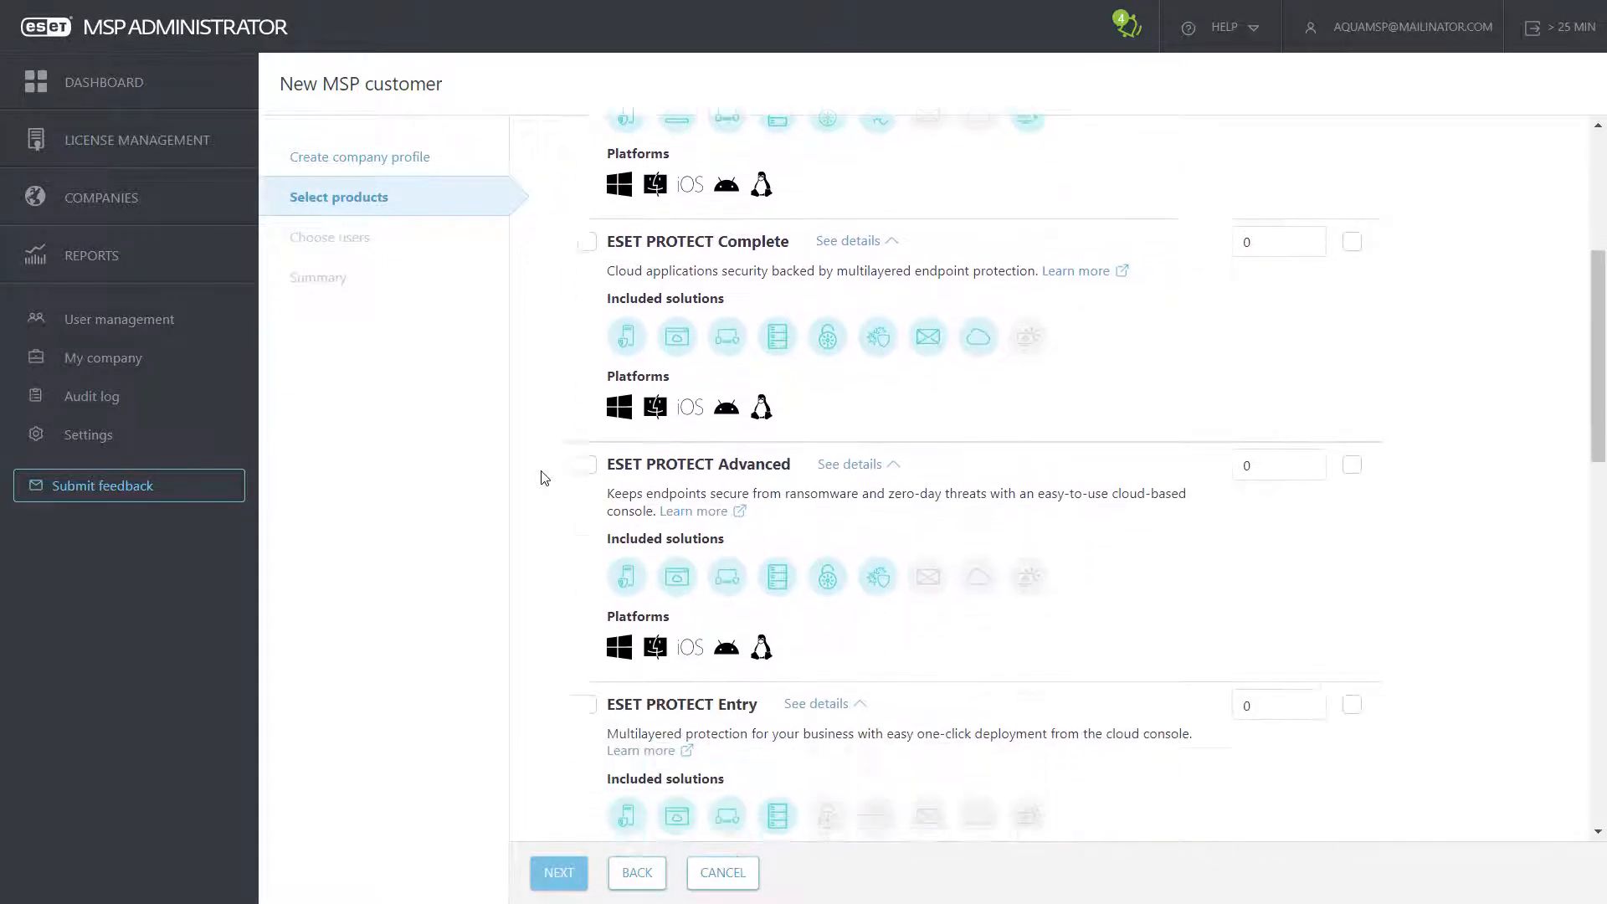
{"action": "scroll", "coordinate": [544, 477], "scroll_direction": "down", "scroll_amount": 2}
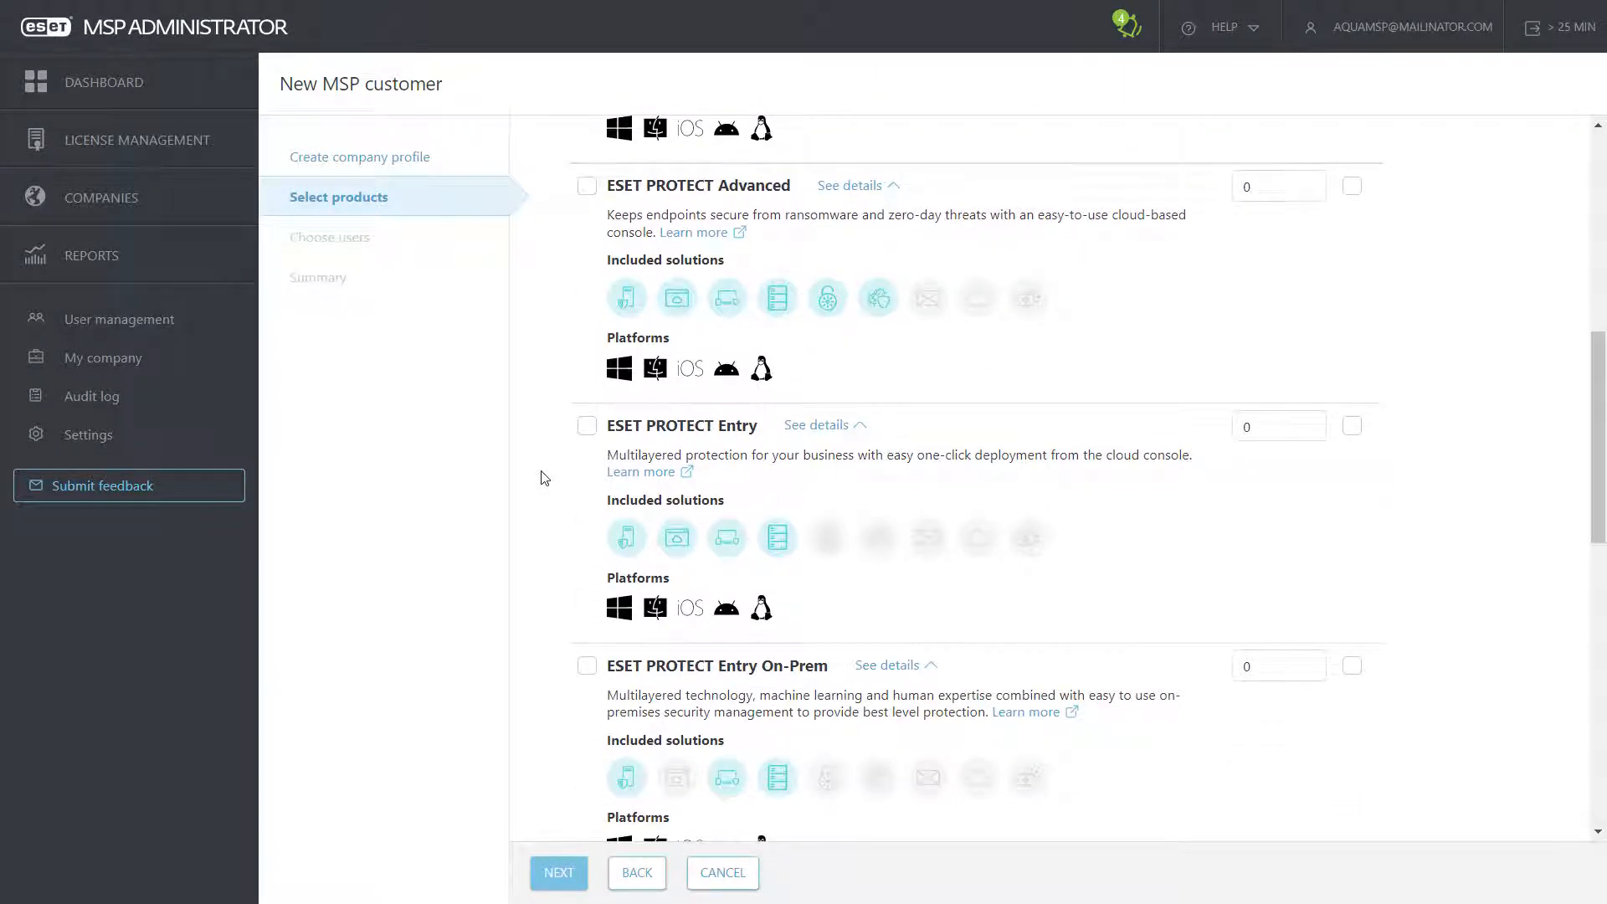
{"action": "mouse_move", "coordinate": [686, 554]}
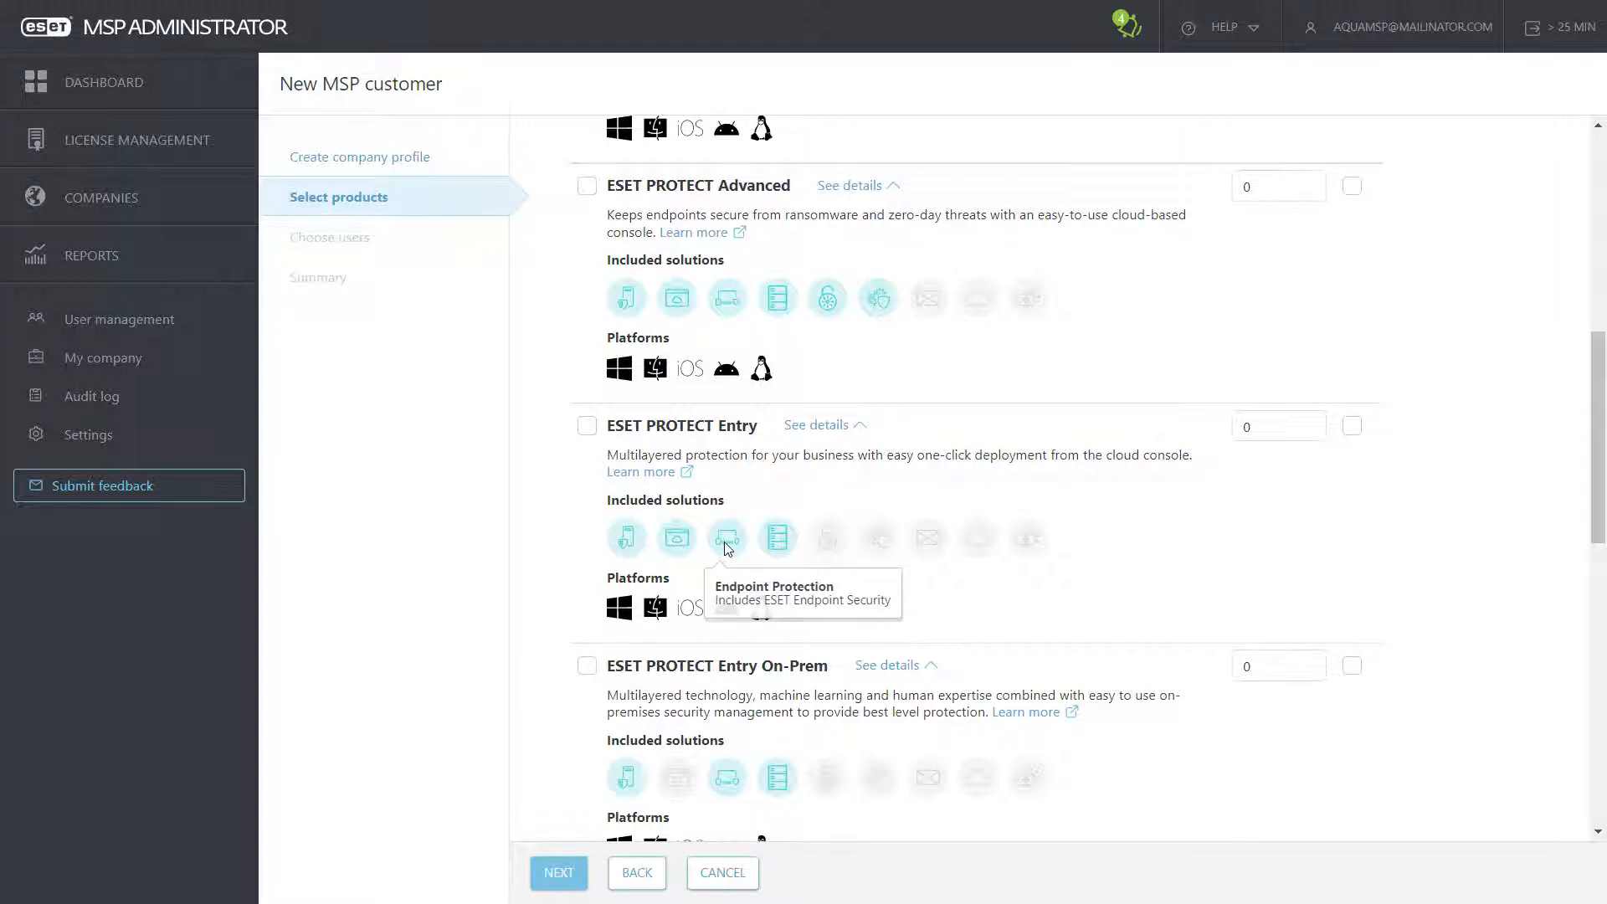
{"action": "left_click", "coordinate": [587, 425]}
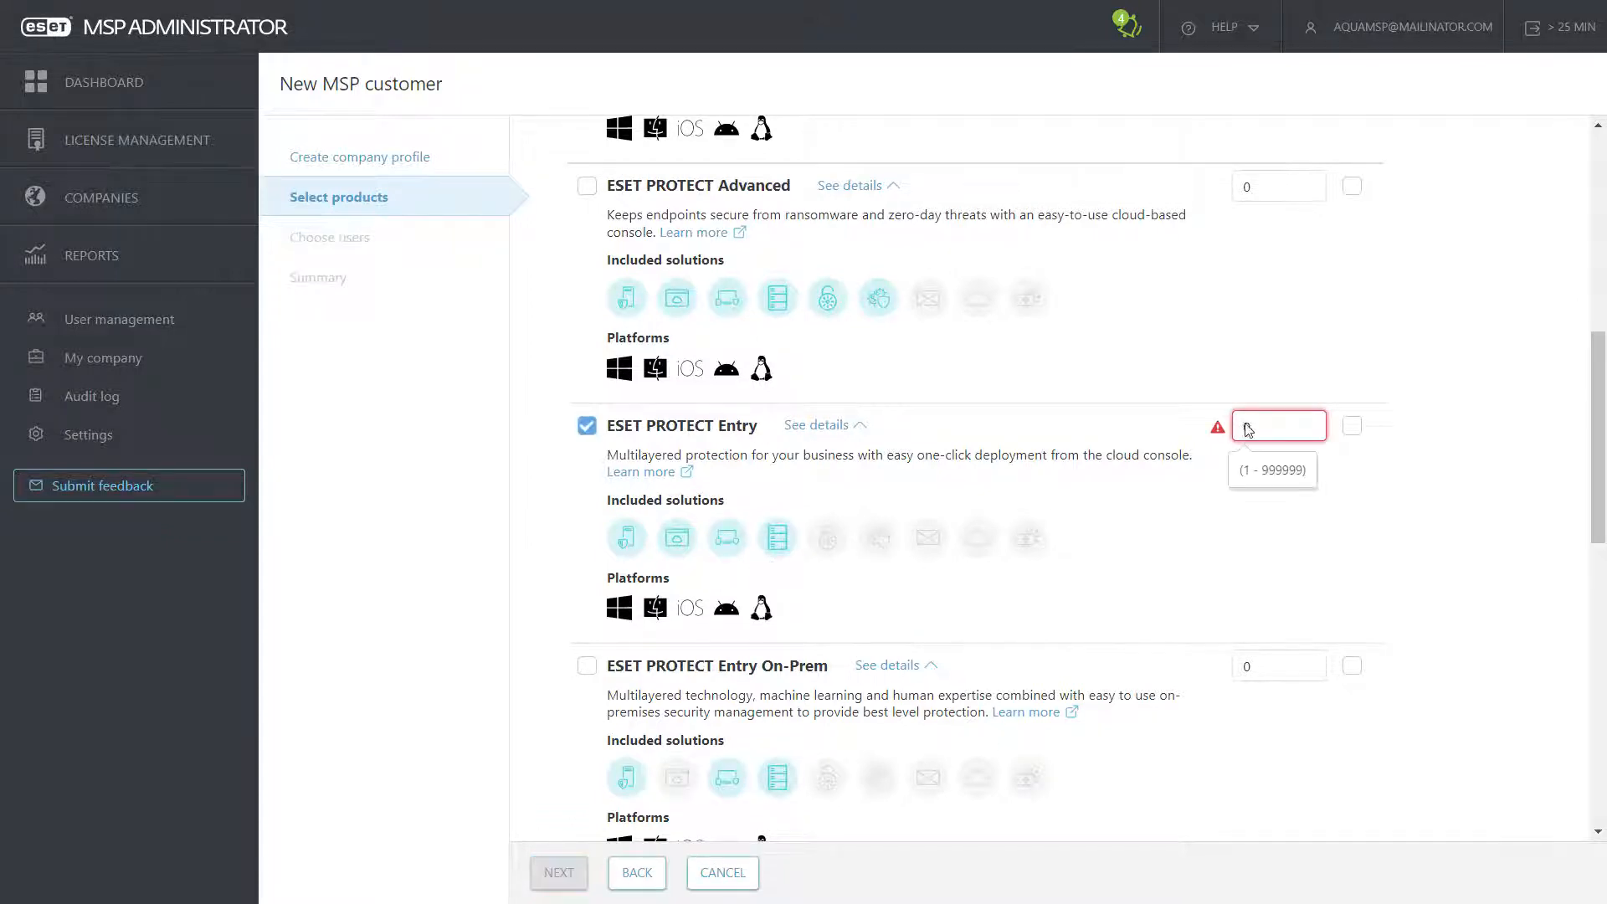
{"action": "left_click_drag", "start_coordinate": [1248, 428], "coordinate": [1236, 428]}
{"action": "type", "text": "10"}
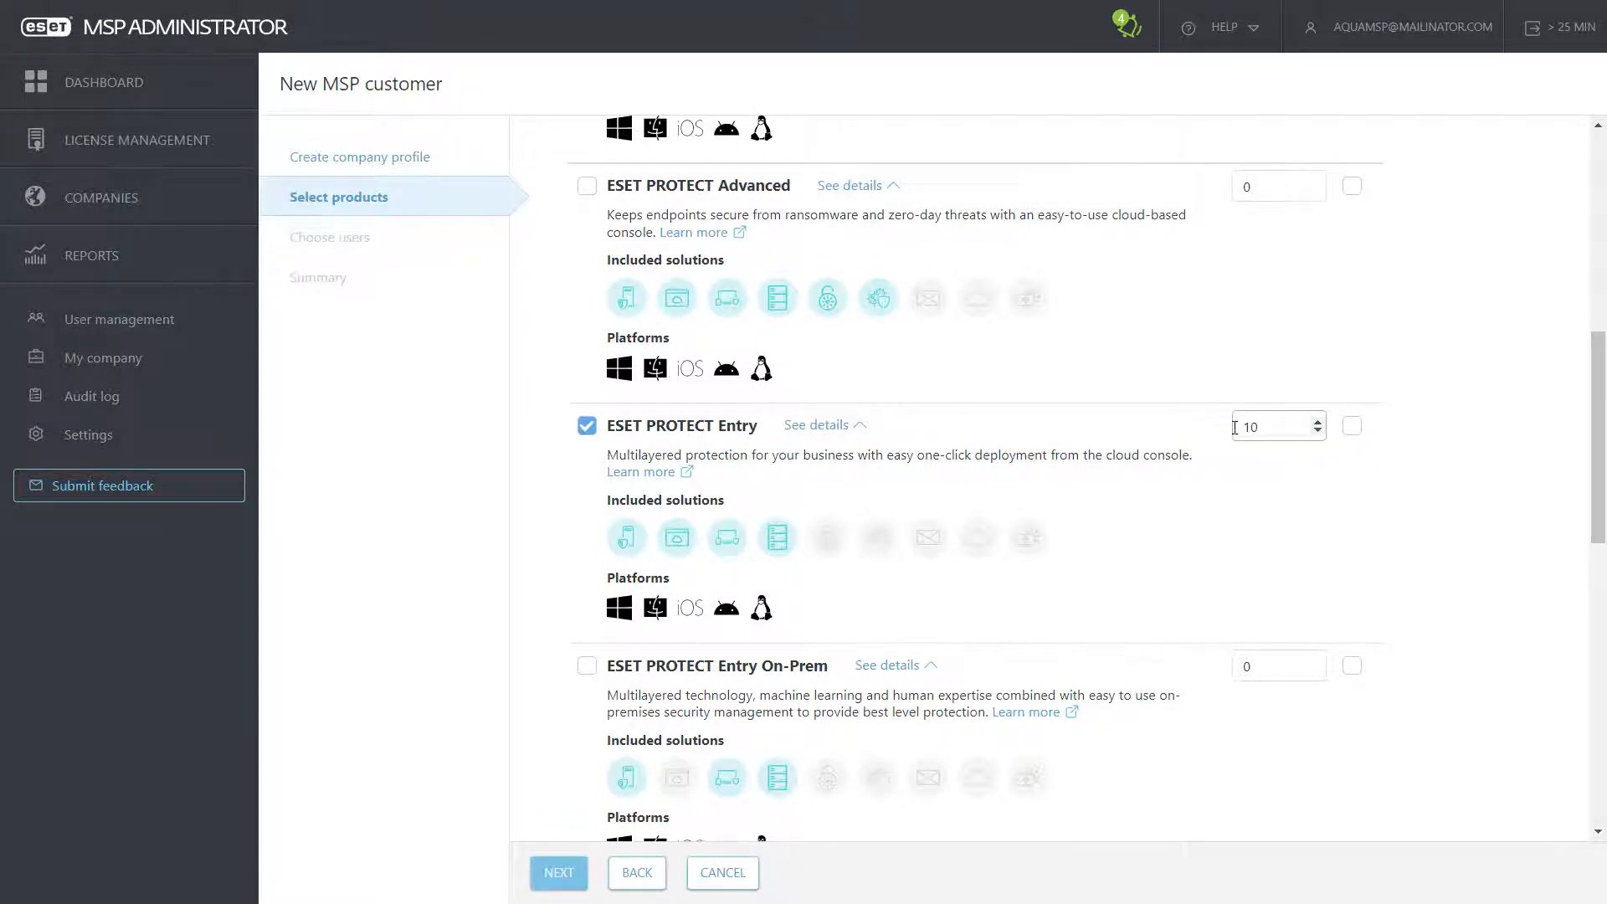
Step: Add ESET Cloud Office Security (50) and ESET LiveGuard Advanced (10) to the order
{"action": "scroll", "coordinate": [1016, 490], "scroll_direction": "down", "scroll_amount": 7}
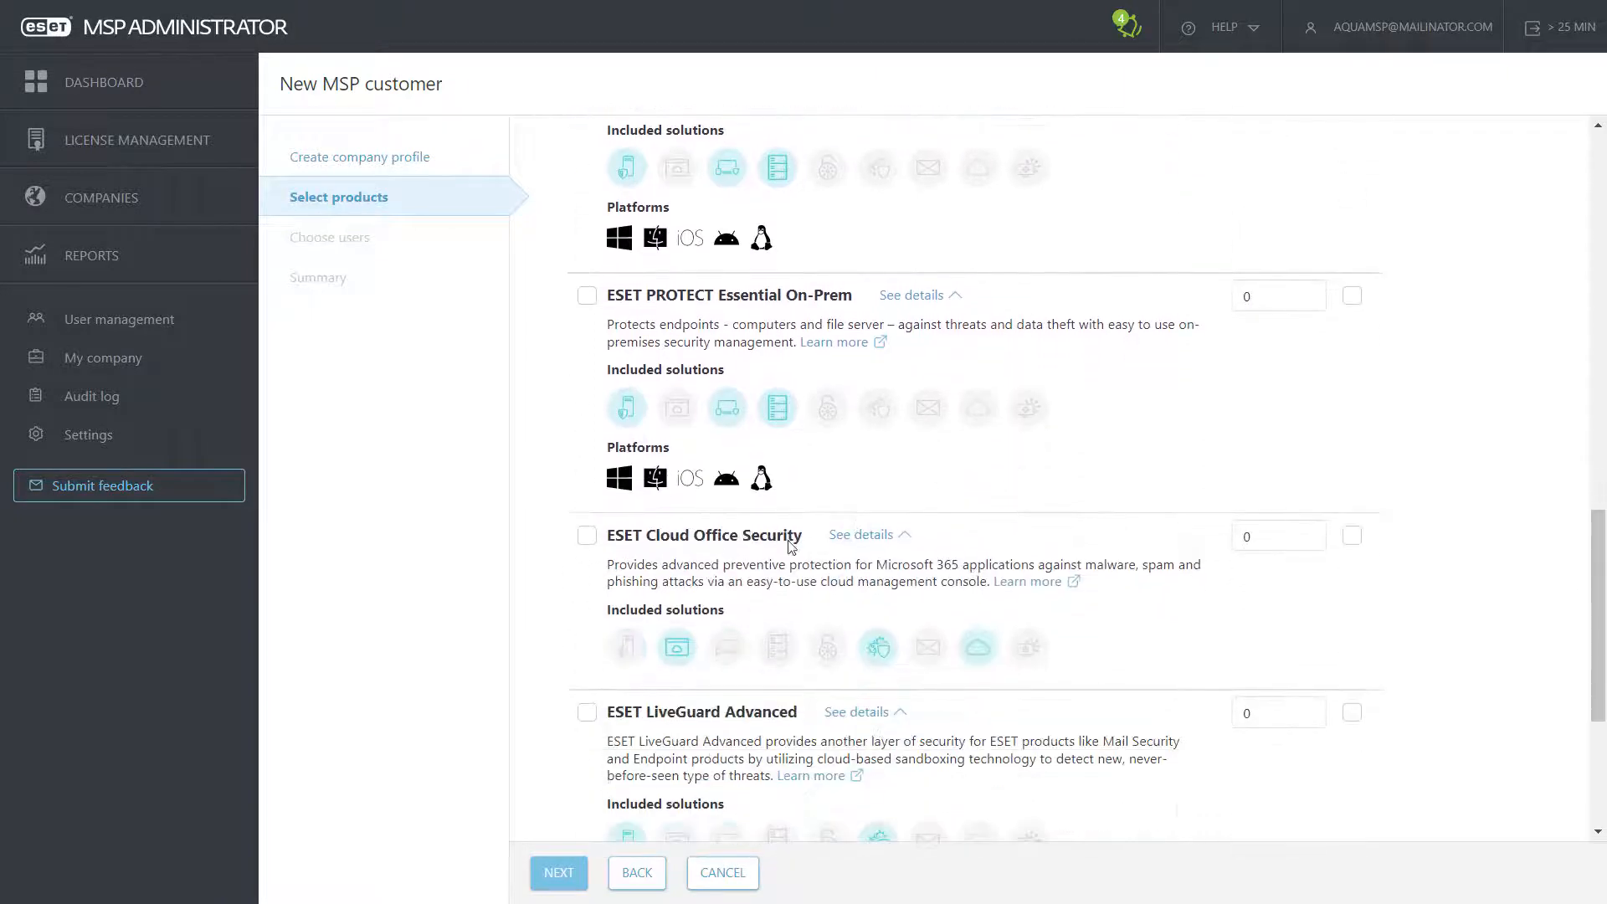
{"action": "left_click", "coordinate": [587, 545]}
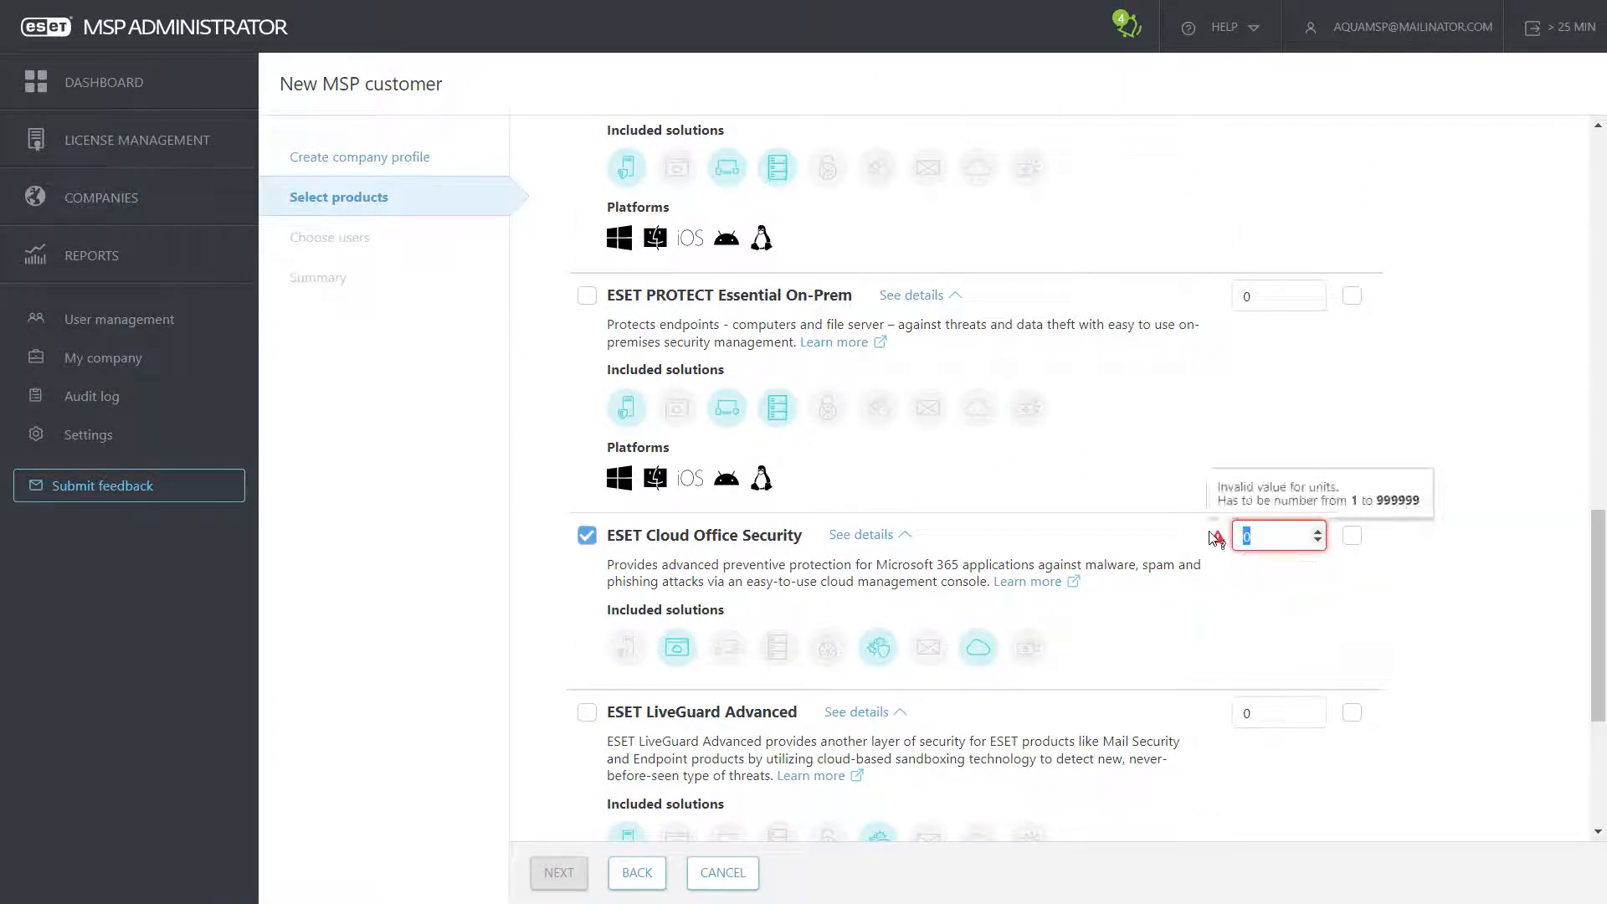
{"action": "type", "text": "5"}
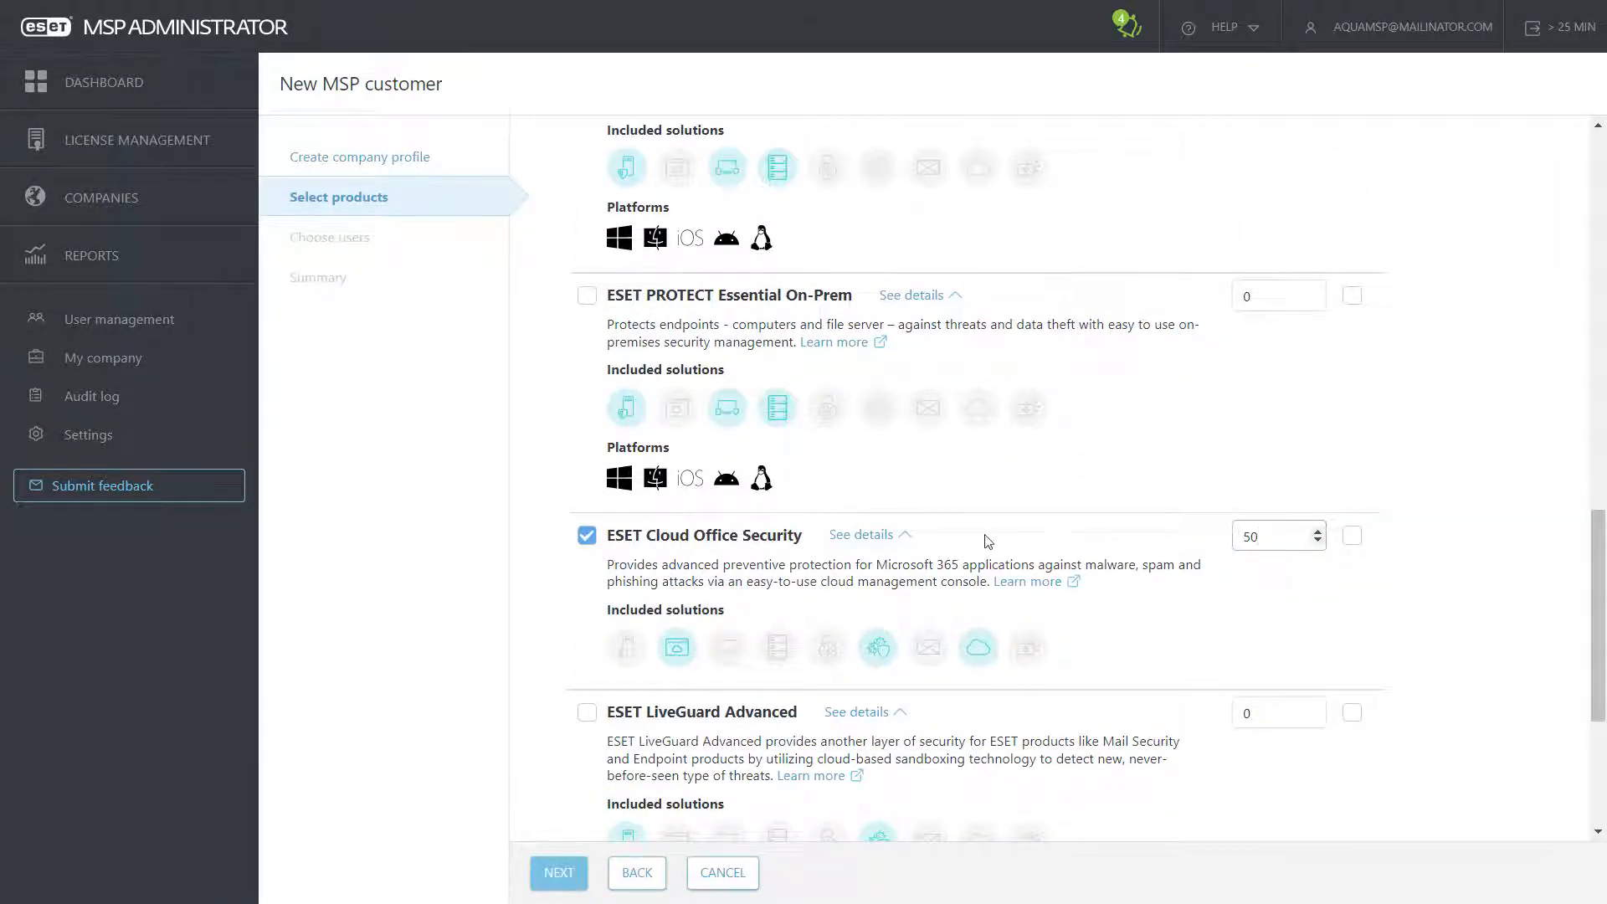
{"action": "scroll", "coordinate": [988, 540], "scroll_direction": "down", "scroll_amount": 2}
{"action": "left_click", "coordinate": [587, 537]}
{"action": "double_click", "coordinate": [1256, 538]}
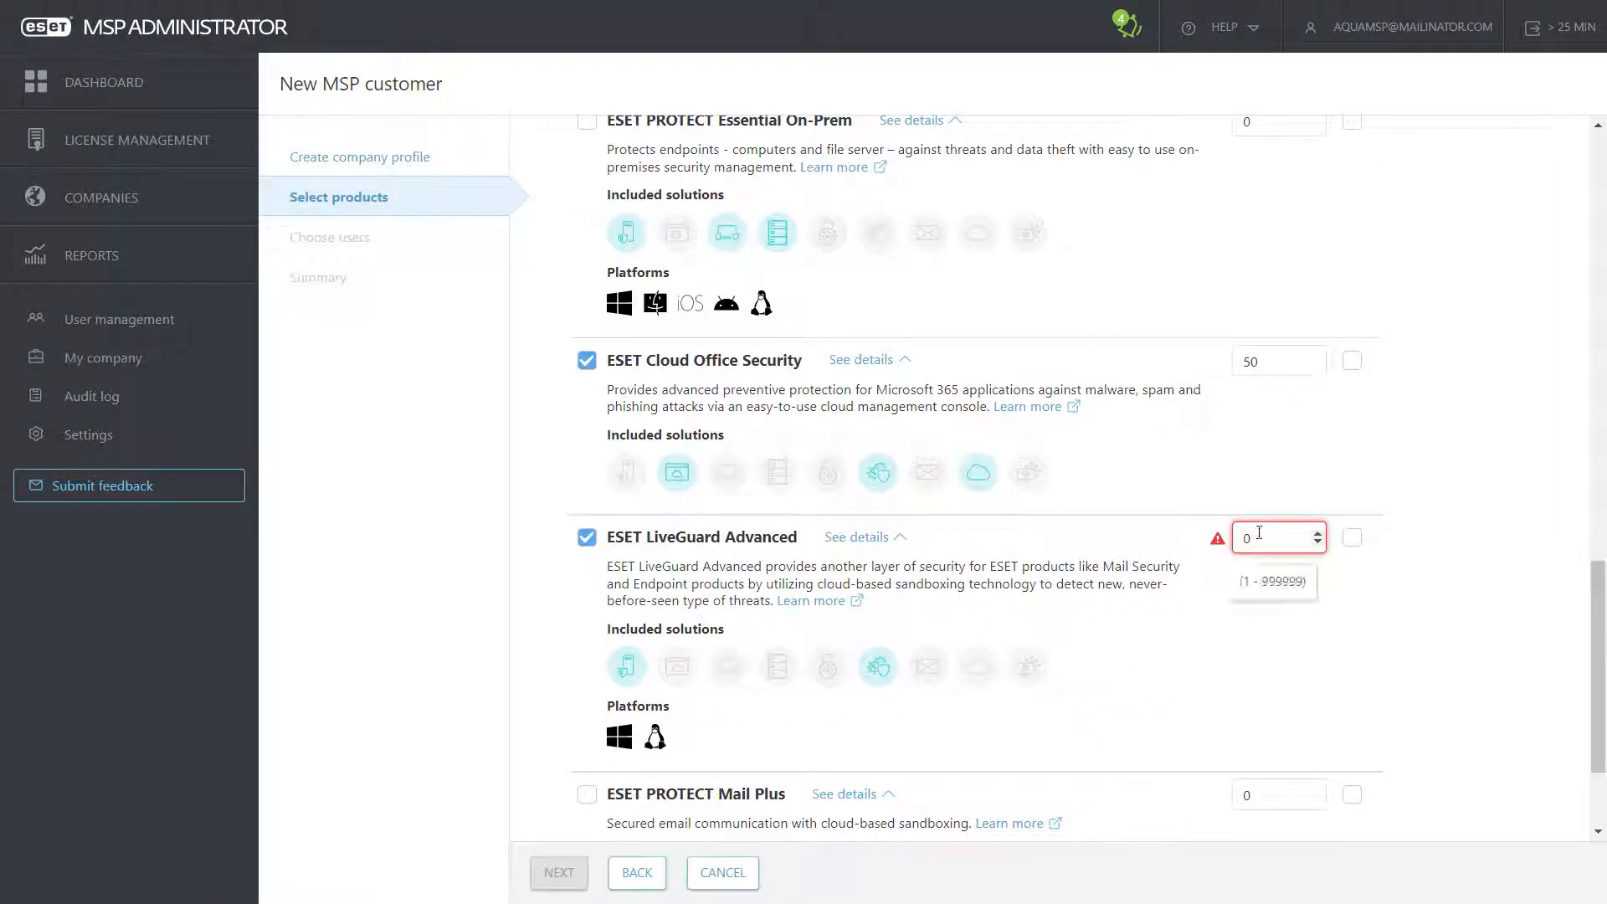
{"action": "type", "text": "10"}
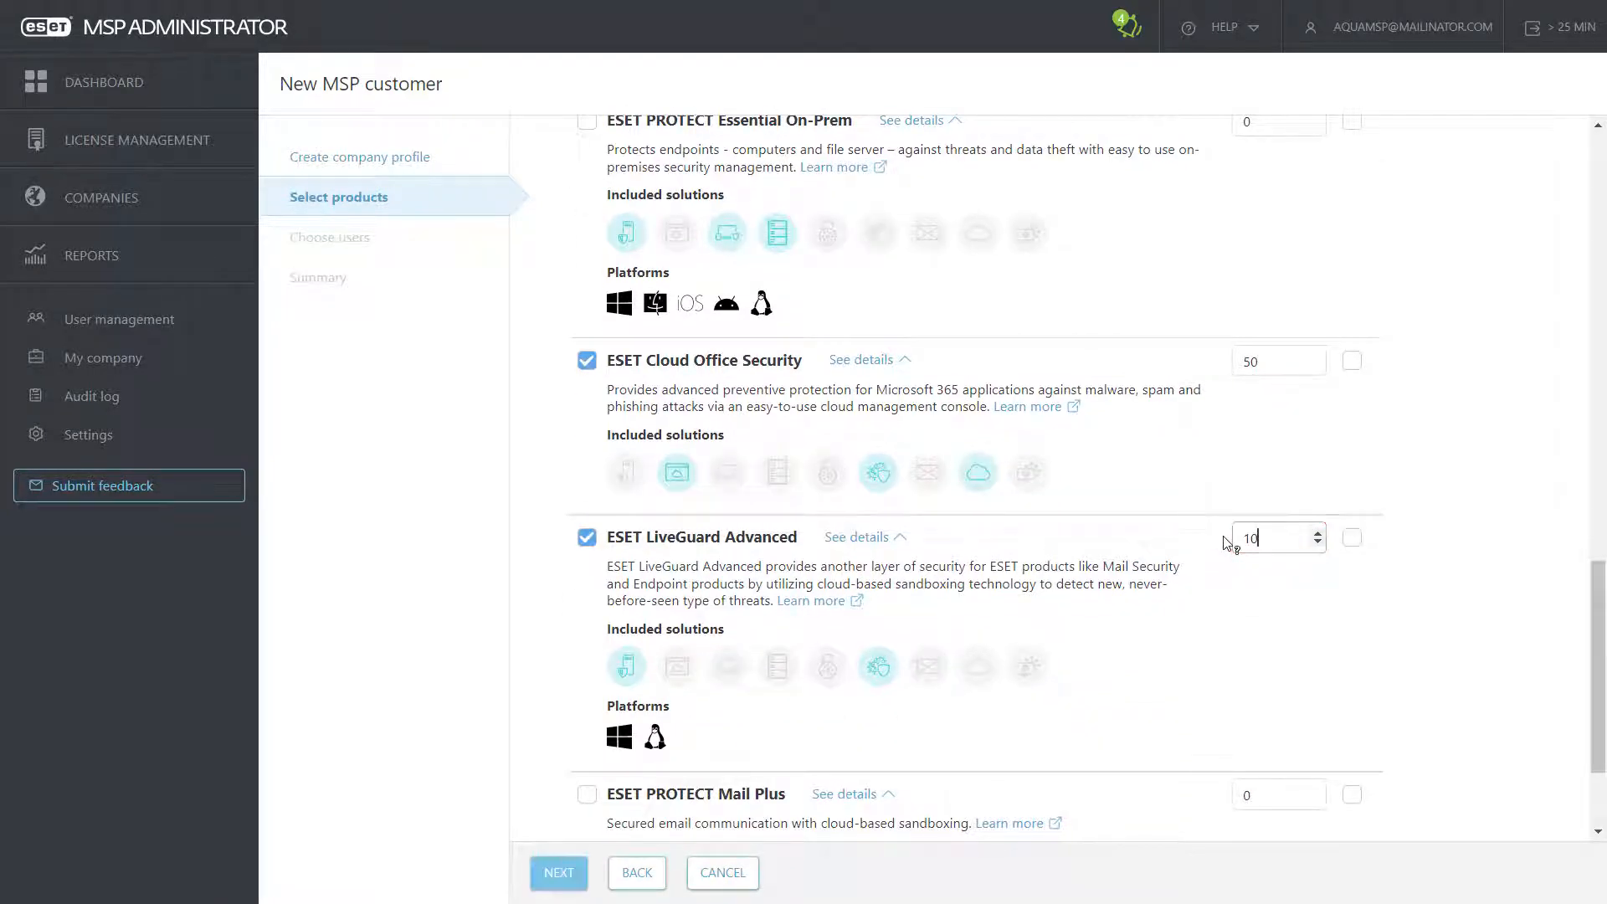
Step: Add ESET Endpoint Antivirus for Linux as a 50-unit trial and continue to user selection
{"action": "scroll", "coordinate": [971, 546], "scroll_direction": "up", "scroll_amount": 10}
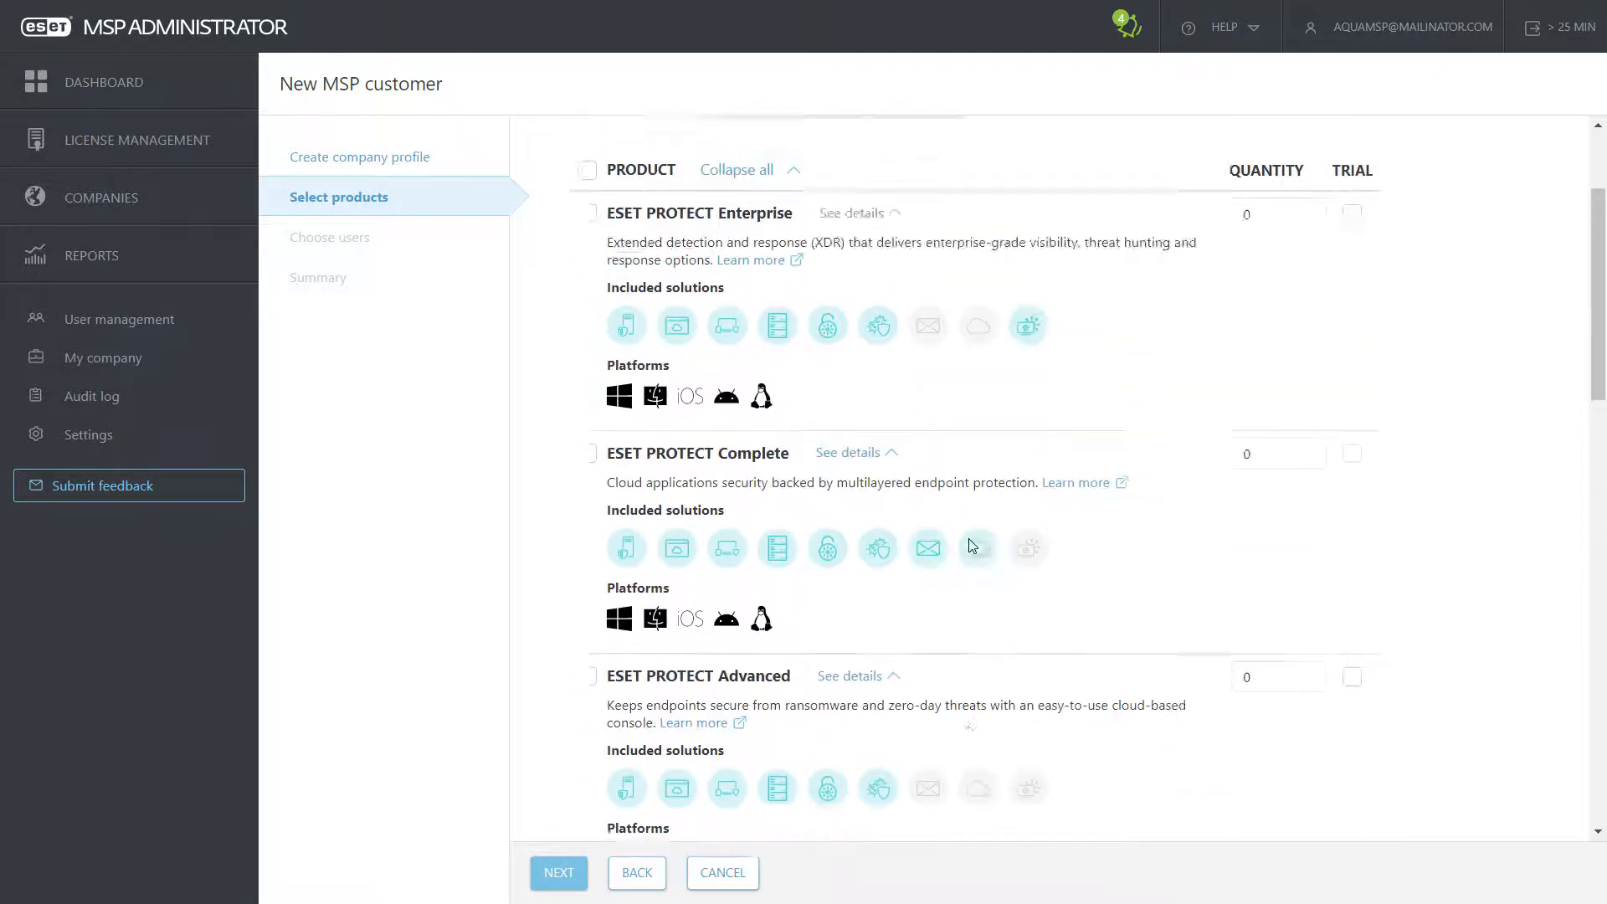
{"action": "left_click", "coordinate": [810, 295]}
{"action": "left_click", "coordinate": [586, 405]}
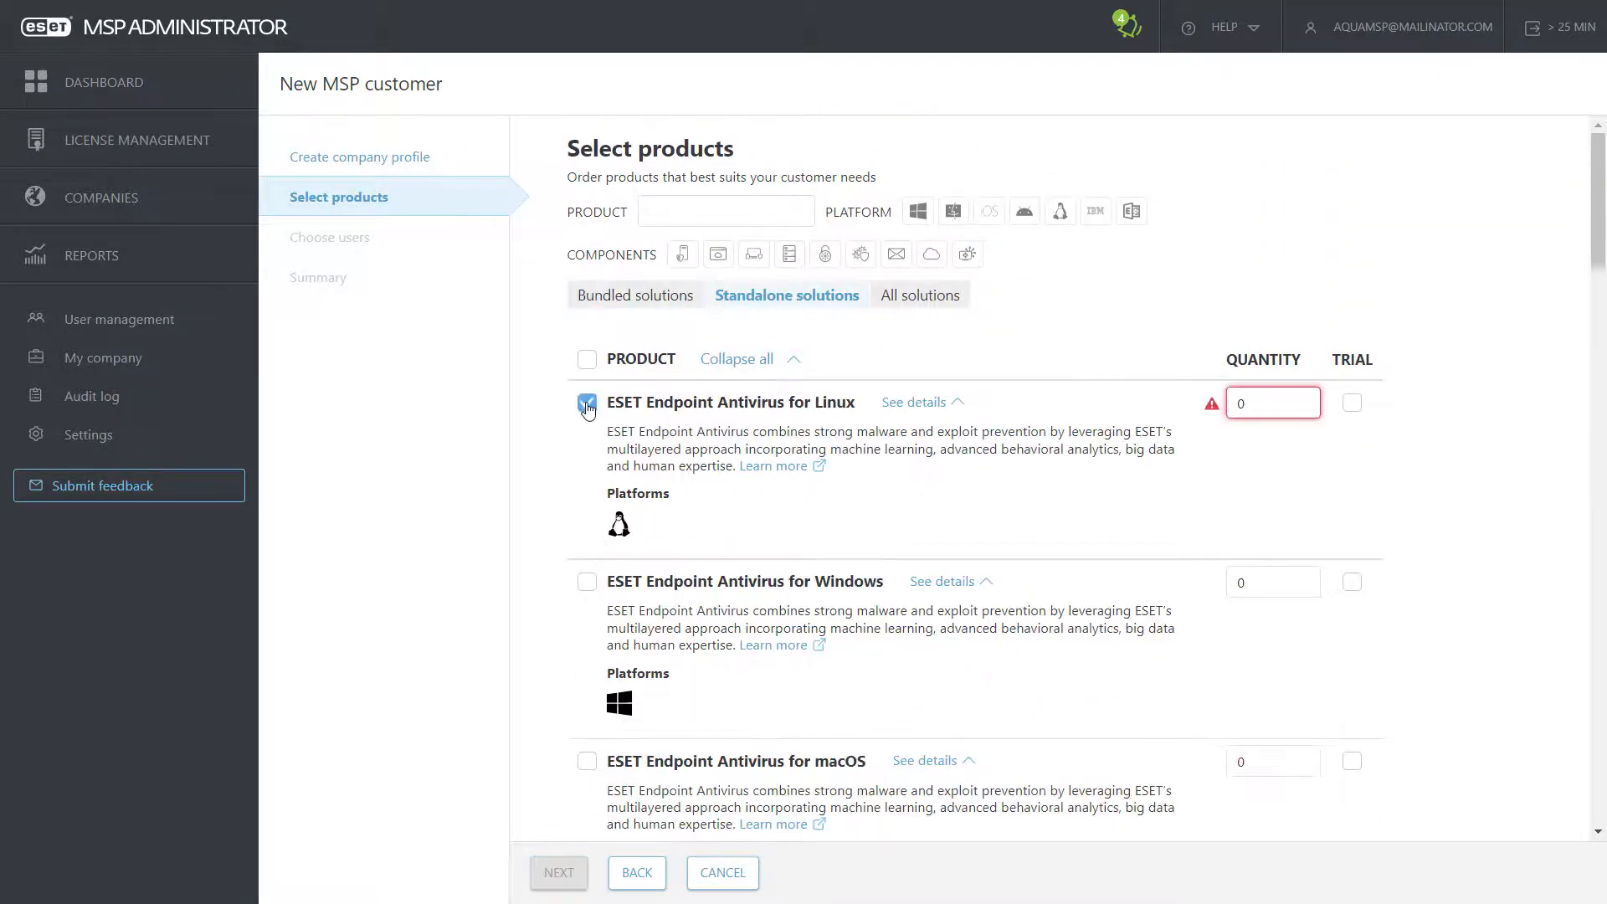
{"action": "left_click", "coordinate": [1229, 405]}
{"action": "type", "text": "5"}
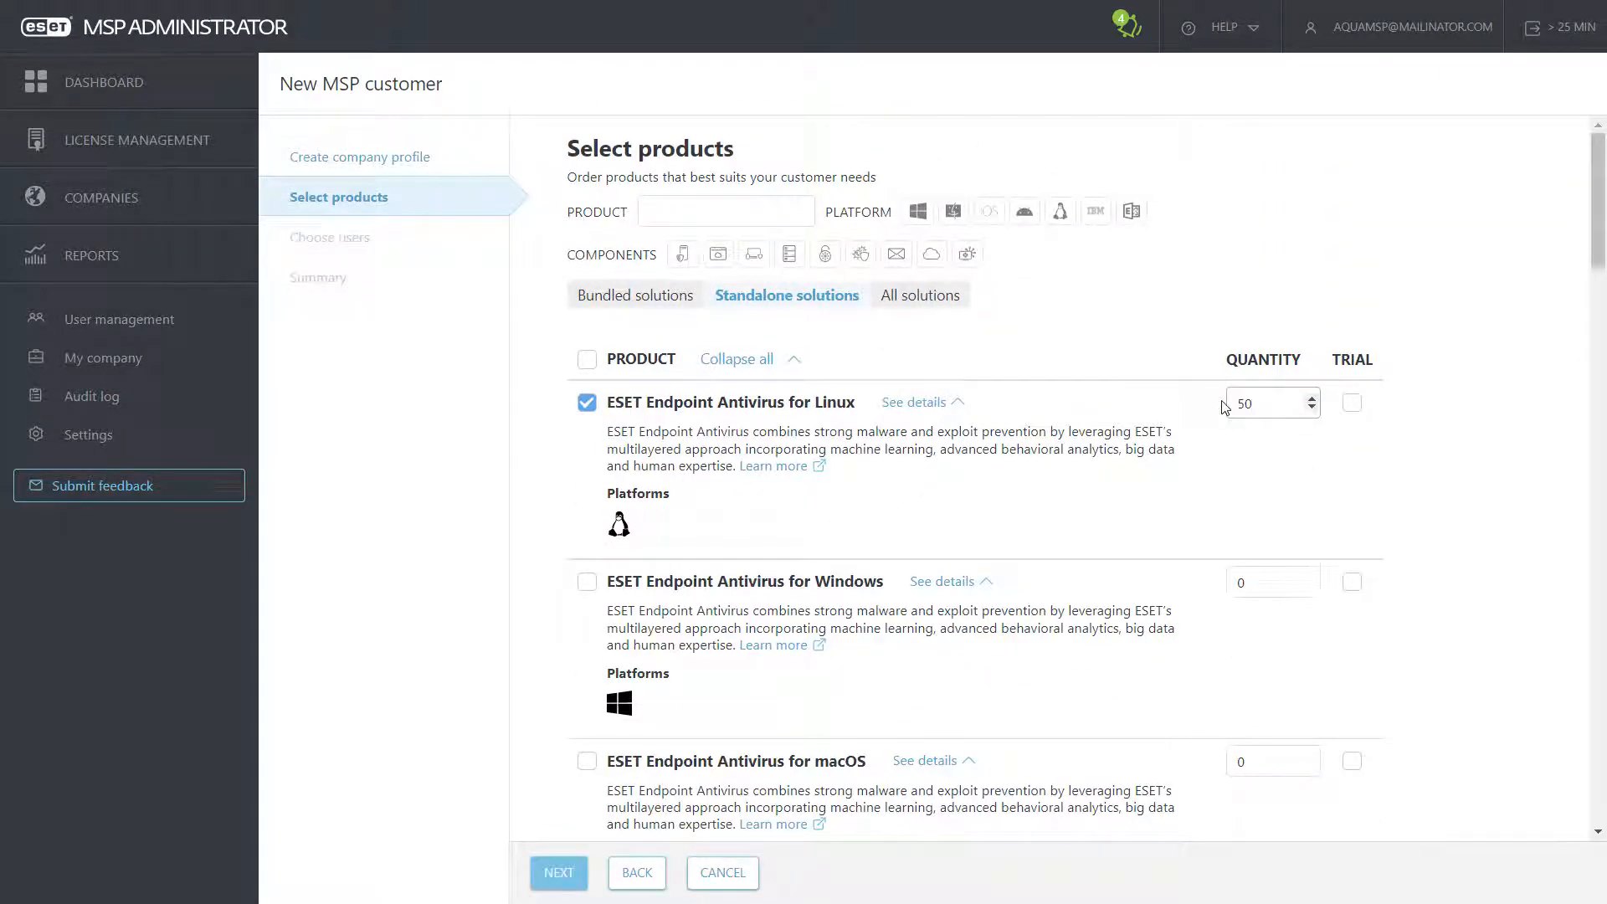
{"action": "left_click", "coordinate": [1352, 404]}
{"action": "left_click", "coordinate": [554, 872]}
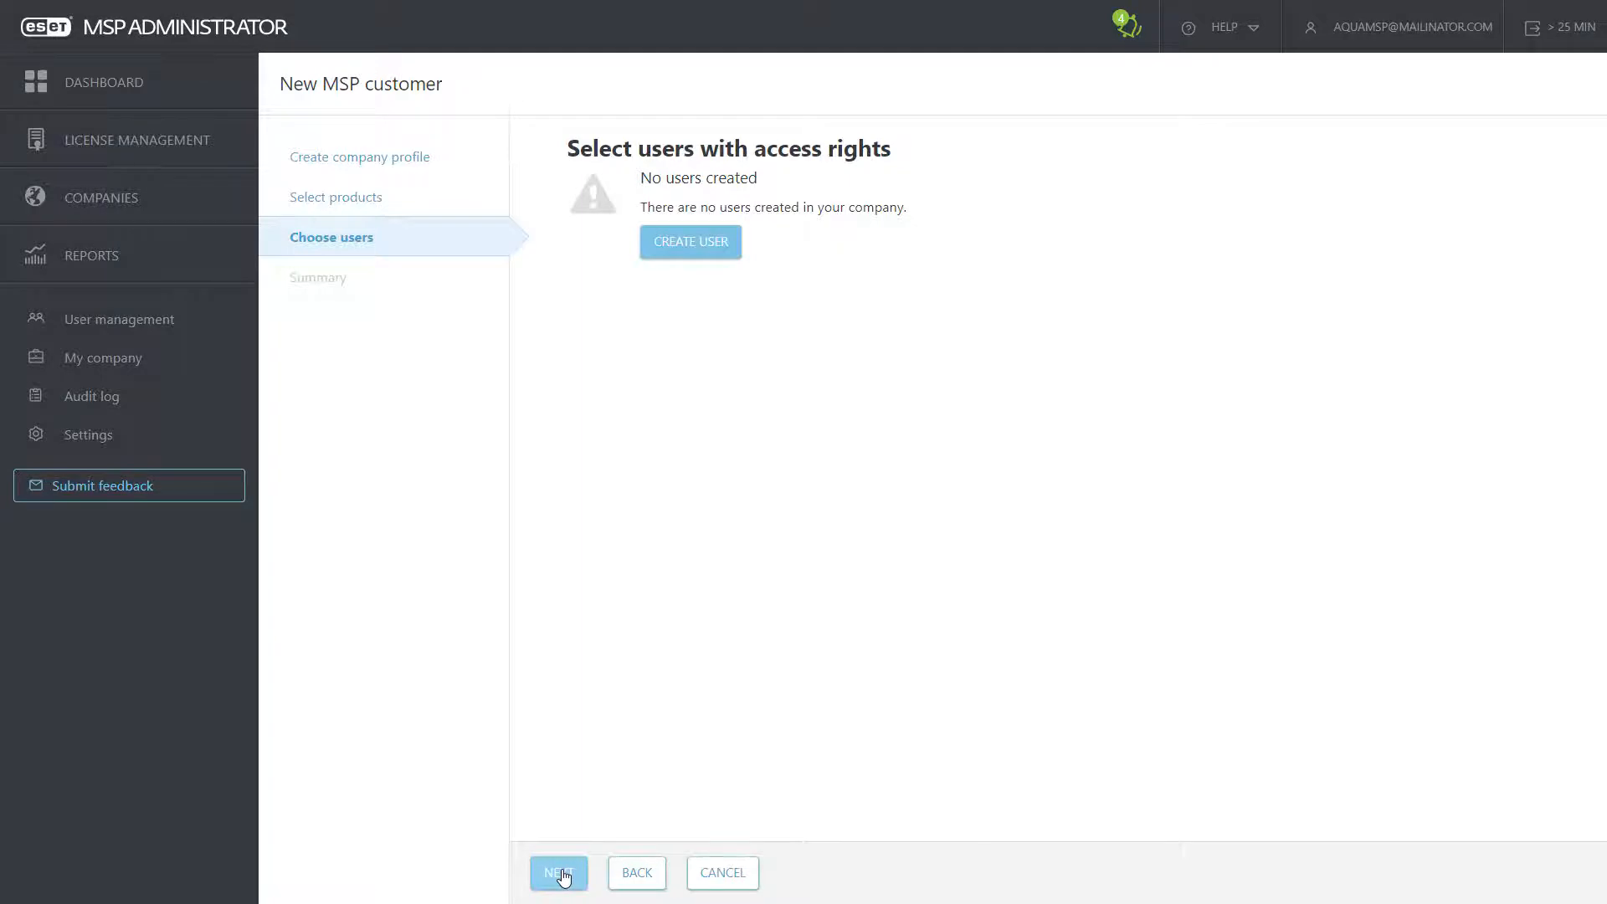
Step: Finish creating the Pets customer and accept the ESET LiveGuard Terms of Use
{"action": "left_click", "coordinate": [559, 874]}
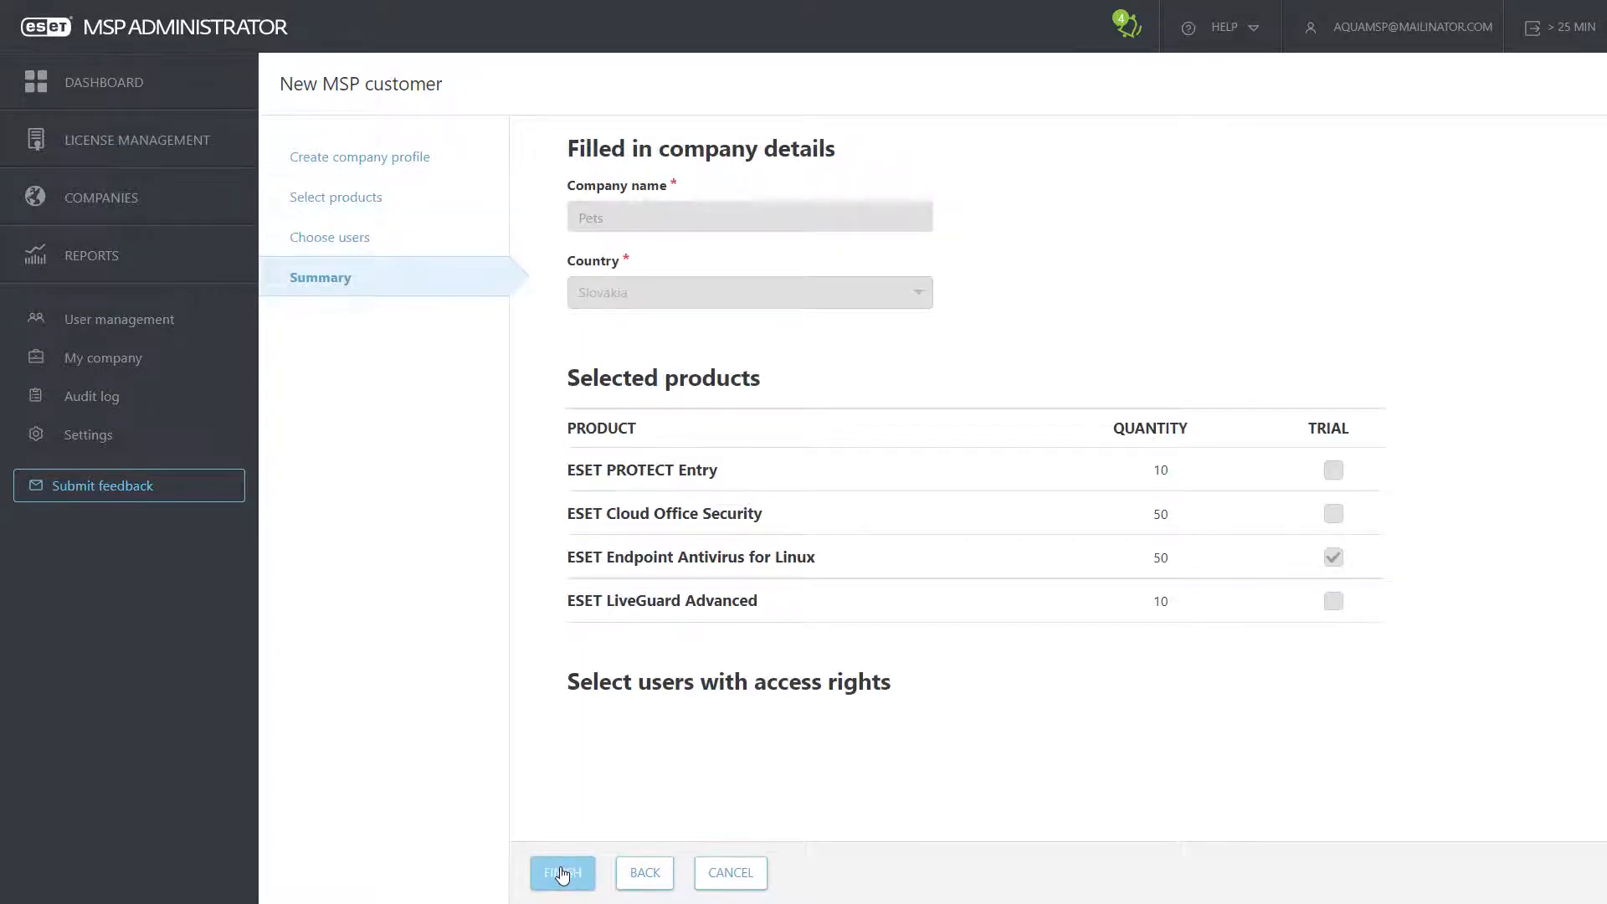
{"action": "left_click", "coordinate": [562, 873]}
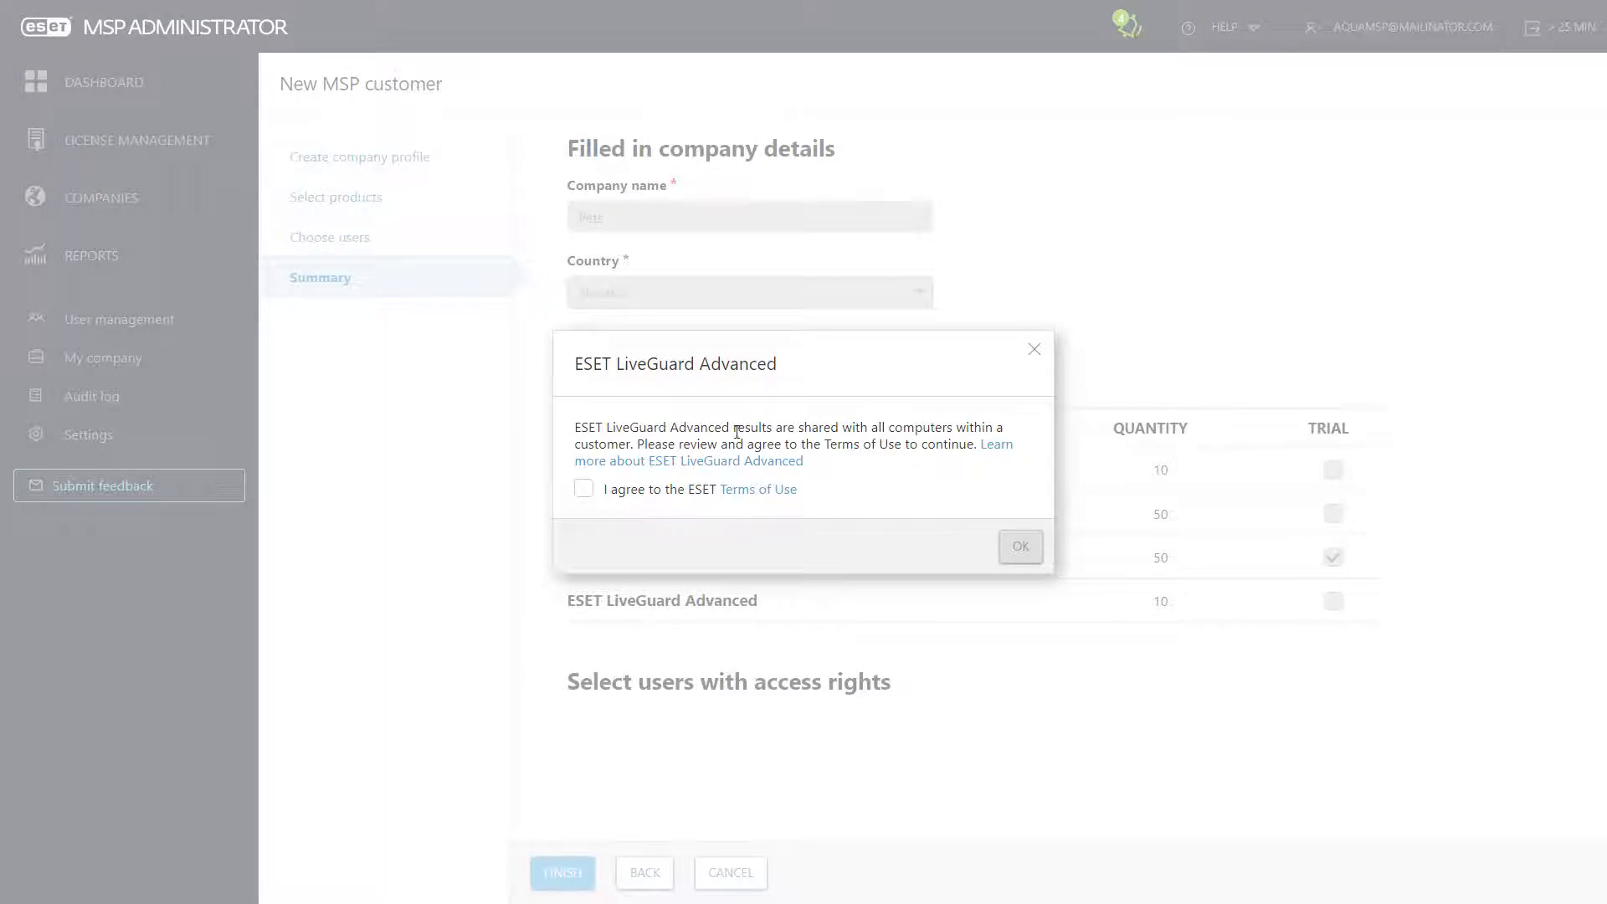
{"action": "left_click", "coordinate": [585, 490]}
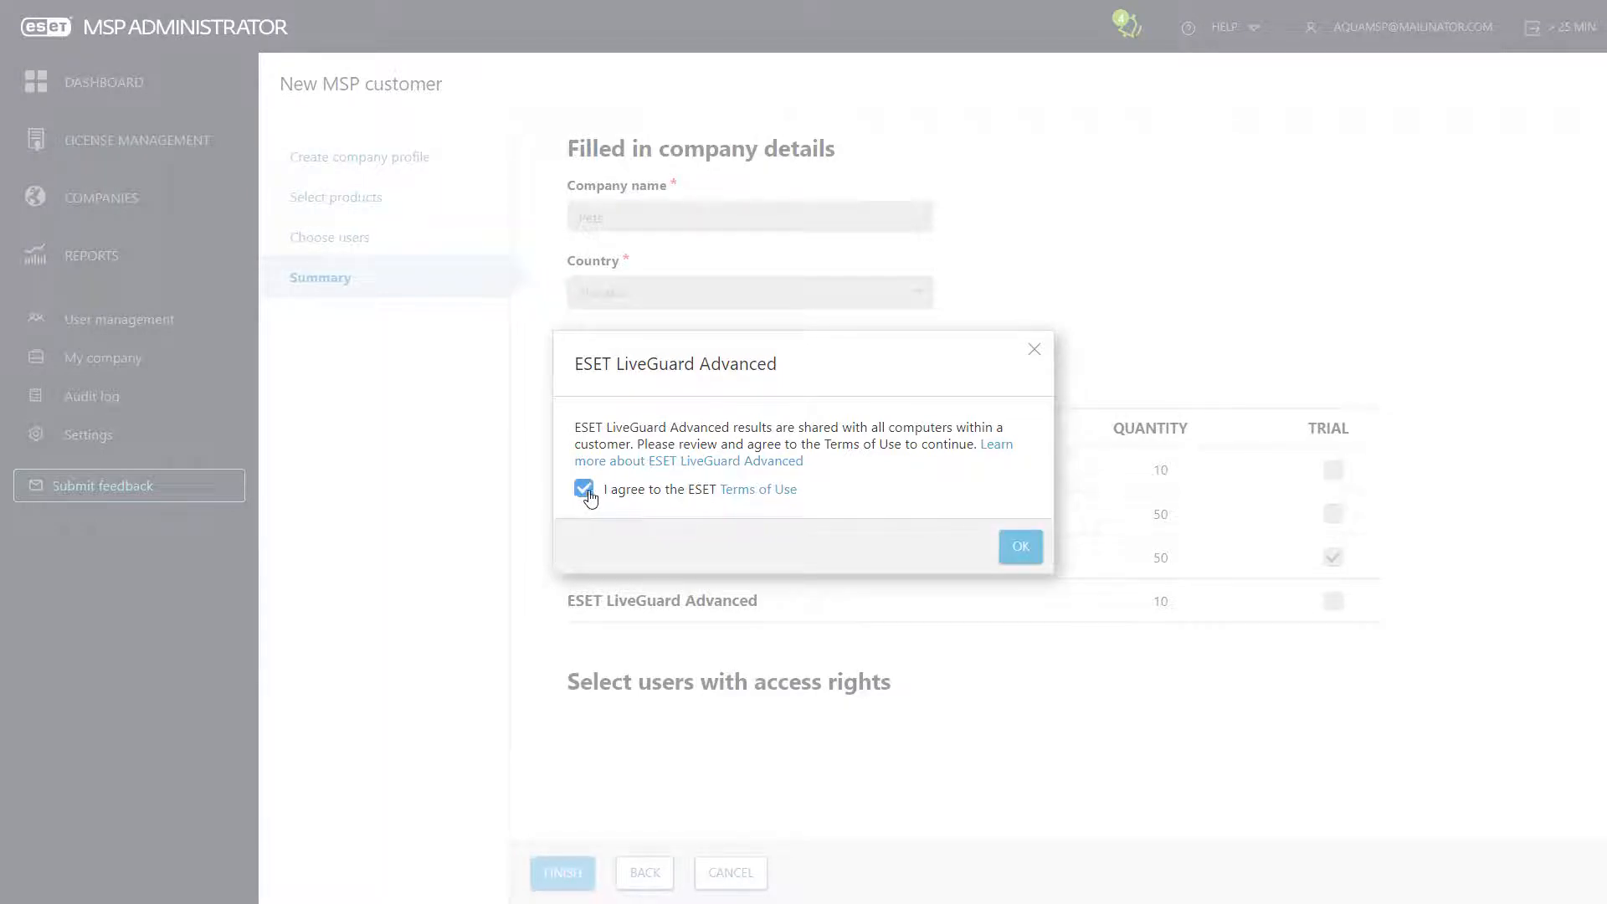
{"action": "left_click", "coordinate": [1019, 554]}
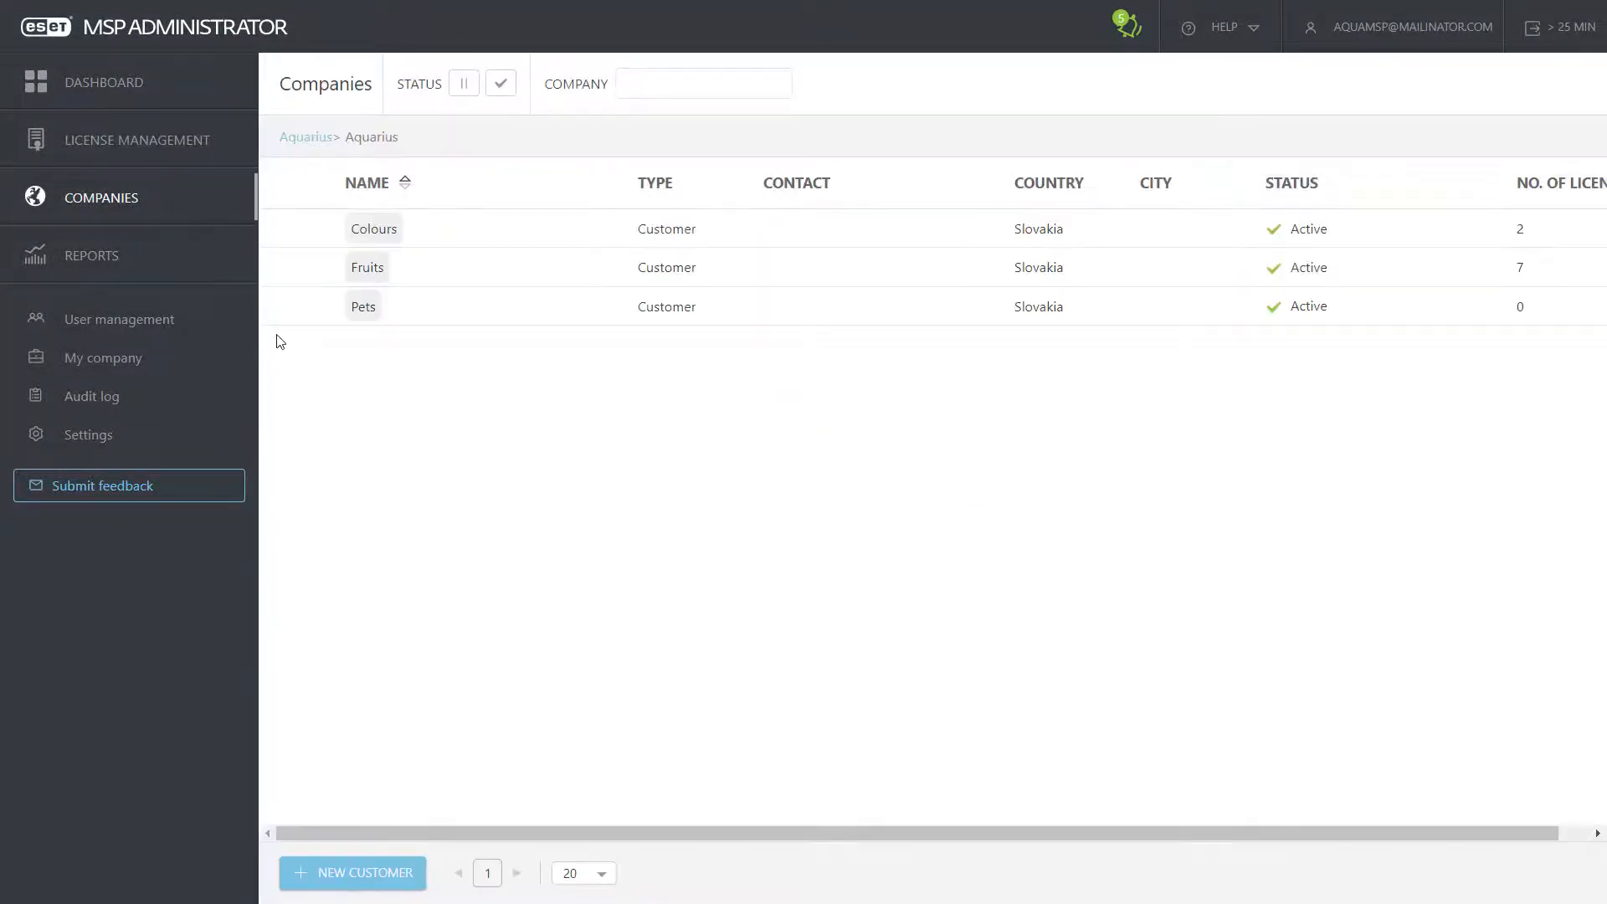
Step: Switch to the Dashboard overview
{"action": "left_click", "coordinate": [105, 92]}
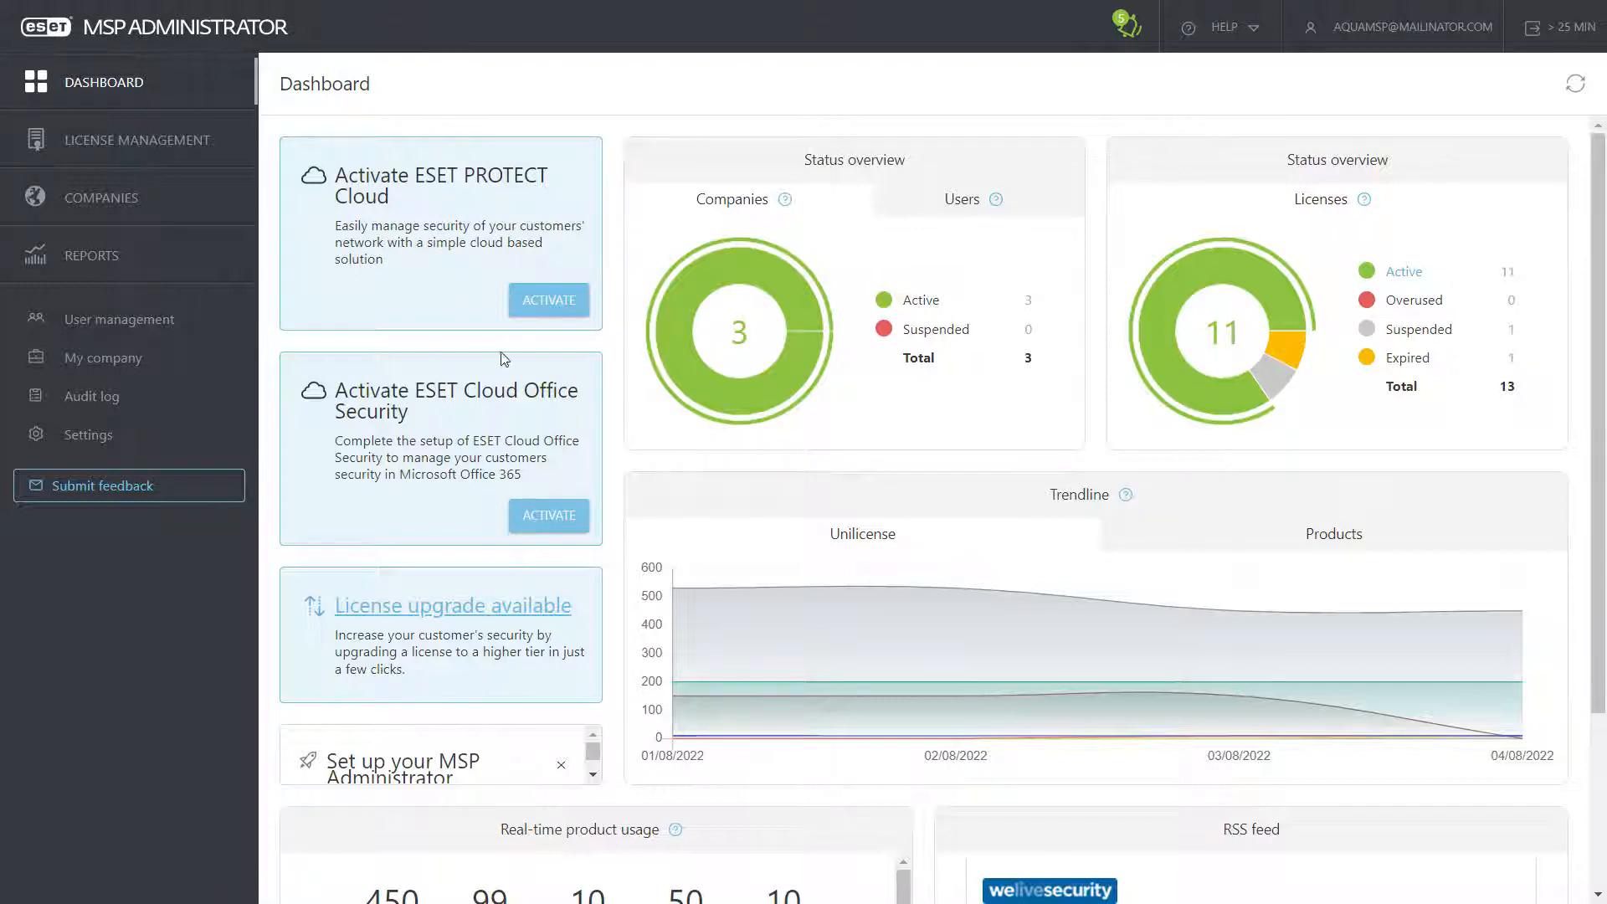
Step: Activate ESET PROTECT Cloud after agreeing to its terms
{"action": "left_click", "coordinate": [550, 303]}
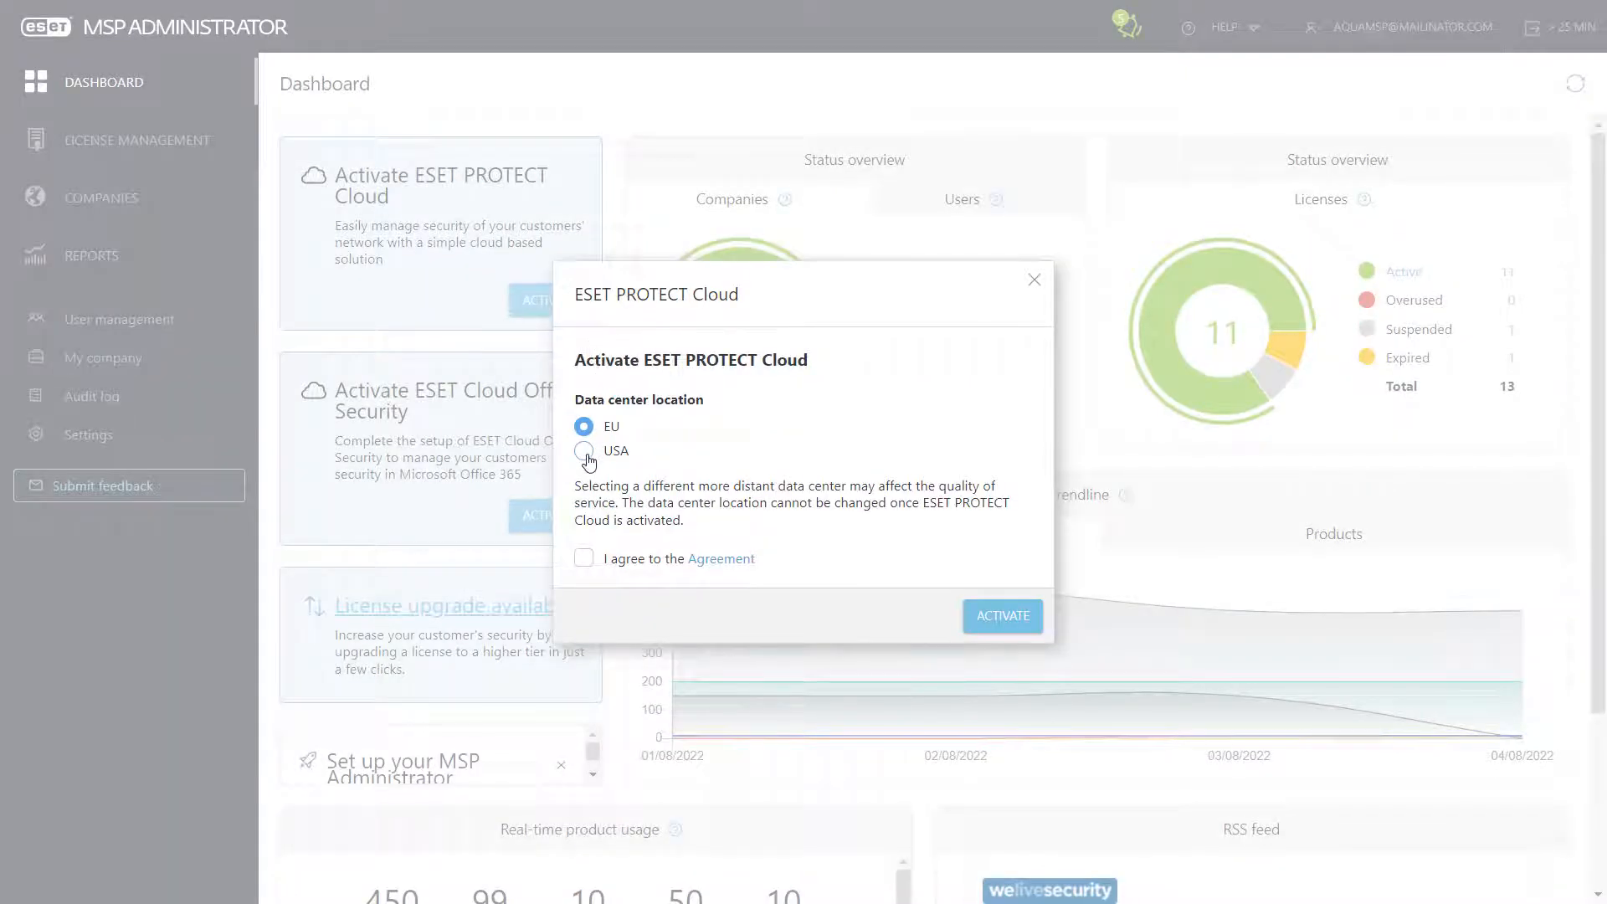
{"action": "left_click", "coordinate": [583, 558]}
{"action": "left_click", "coordinate": [1008, 623]}
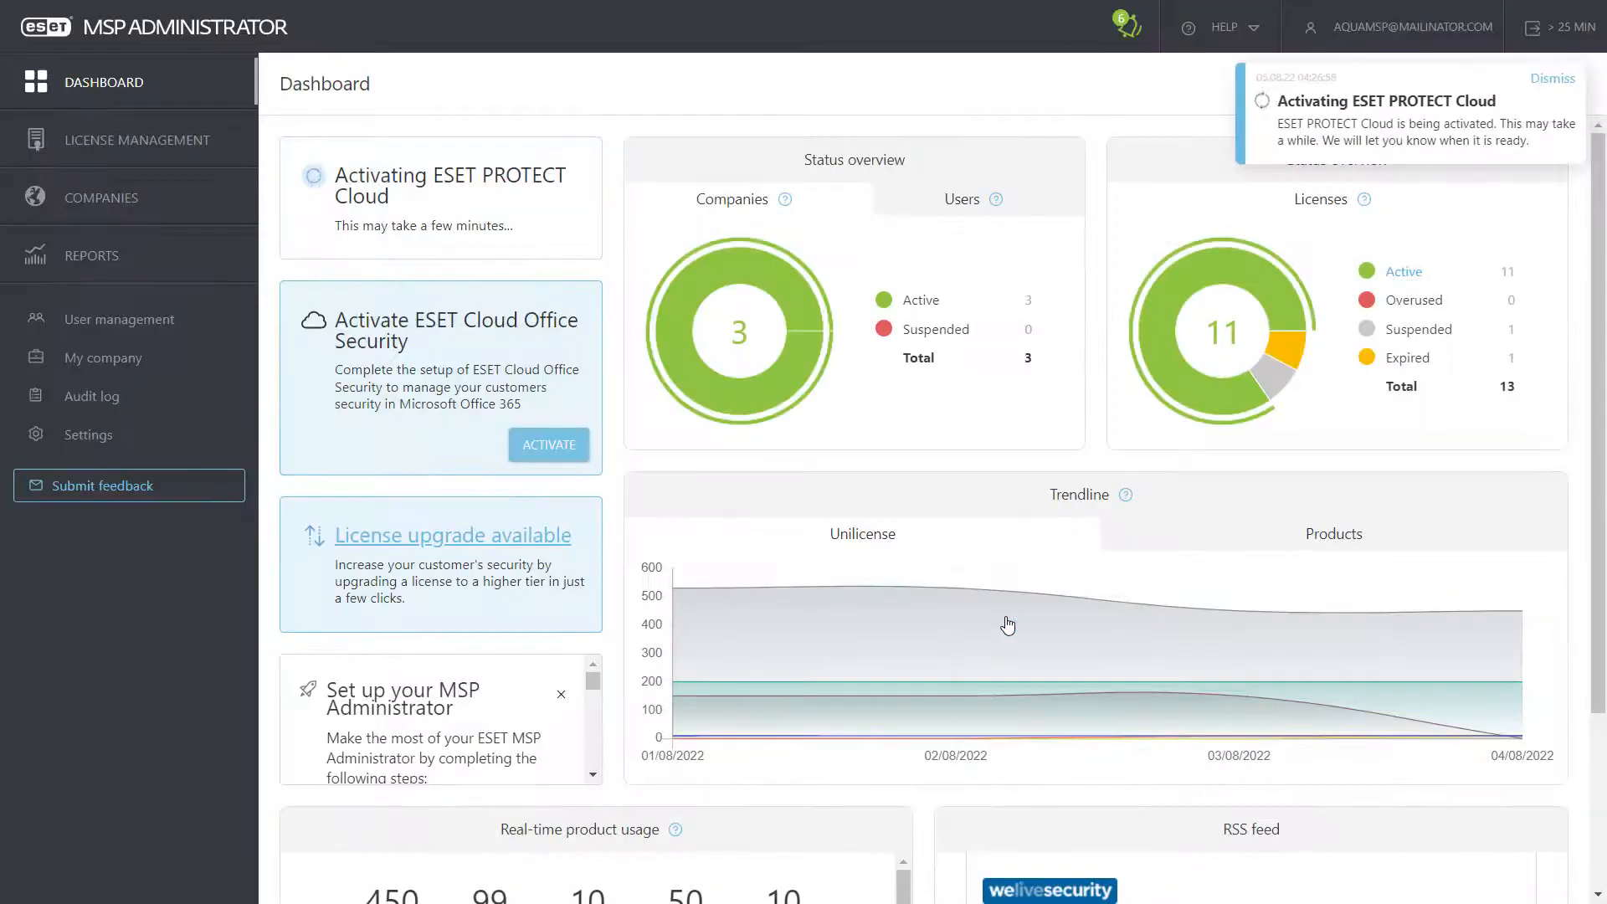
Step: Activate ESET Cloud Office Security with the agreement accepted, then open ESET PROTECT Cloud
{"action": "left_click", "coordinate": [563, 448]}
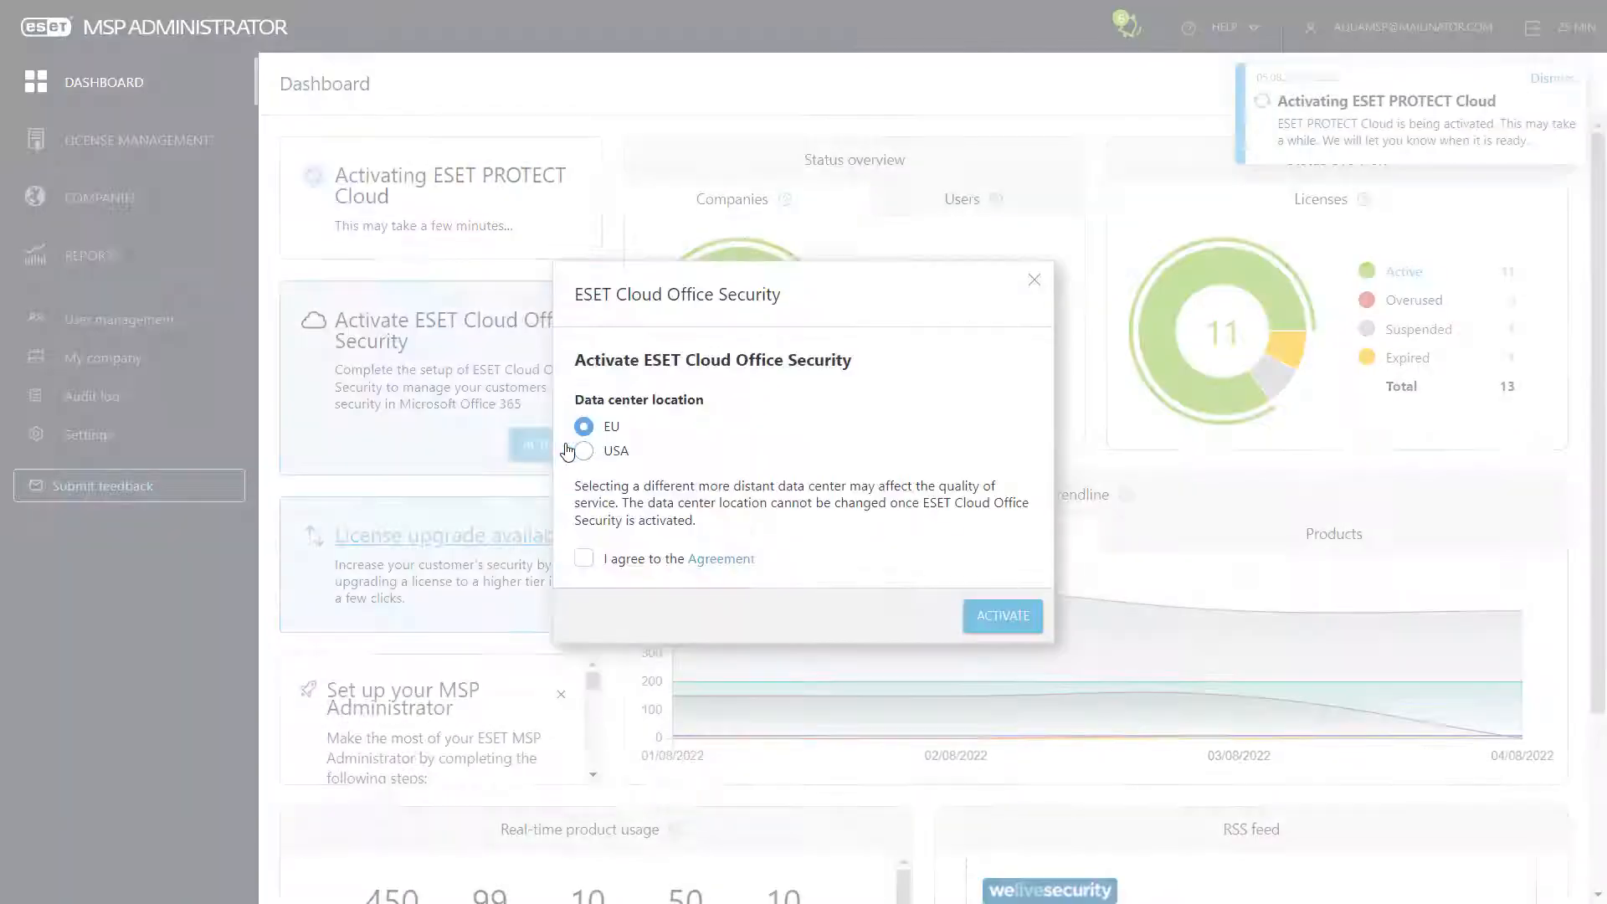
{"action": "left_click", "coordinate": [584, 559]}
{"action": "left_click", "coordinate": [992, 624]}
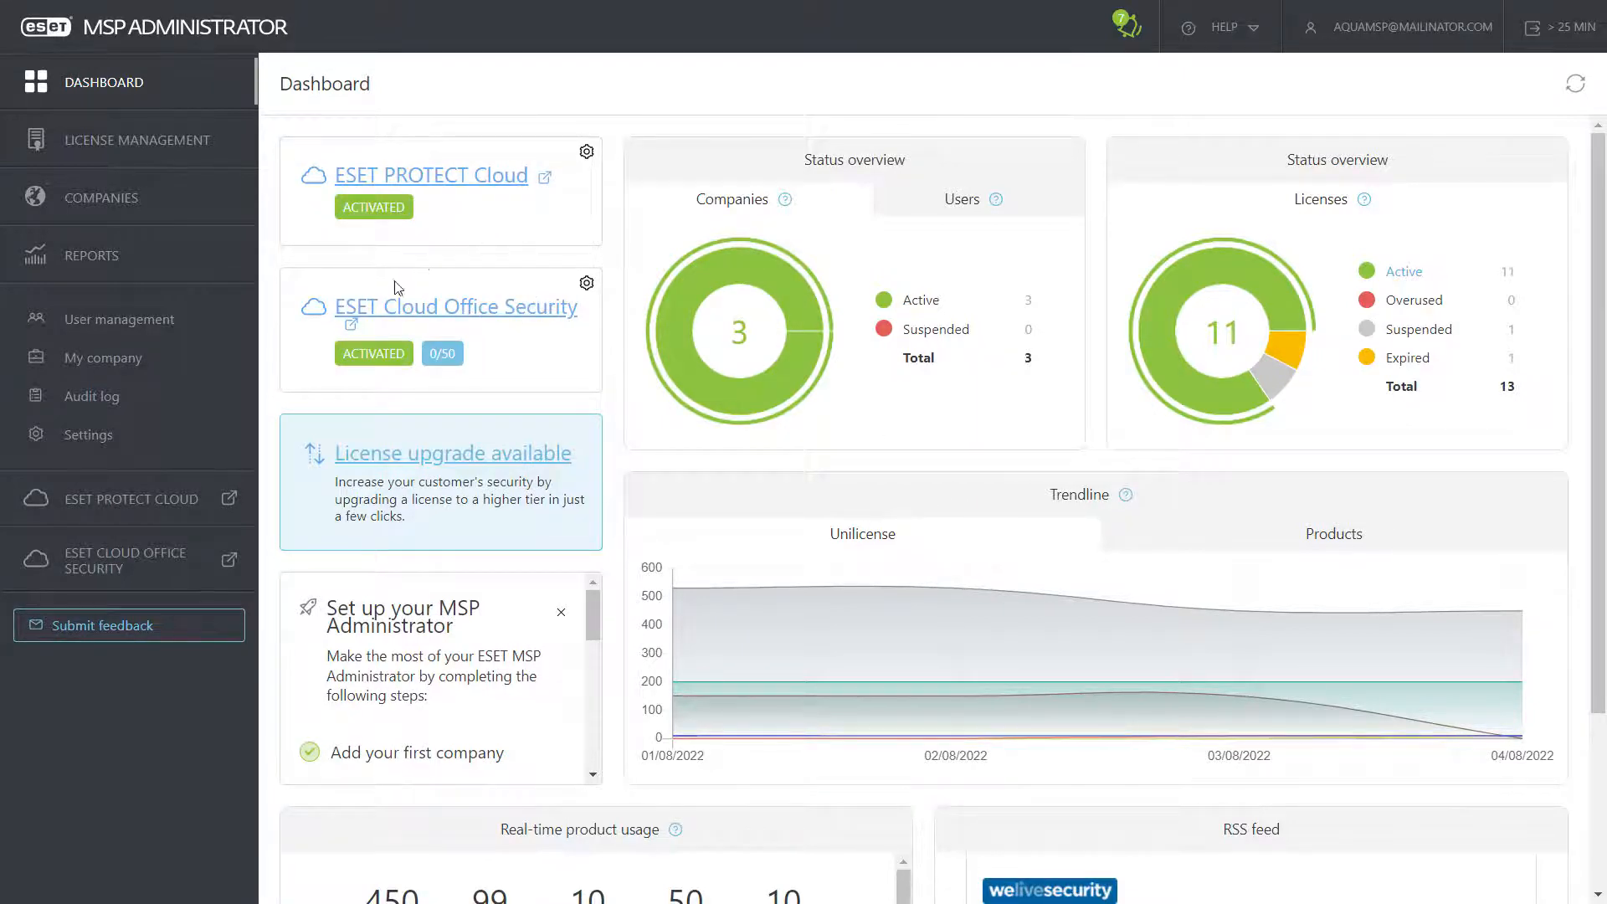
{"action": "left_click", "coordinate": [115, 502]}
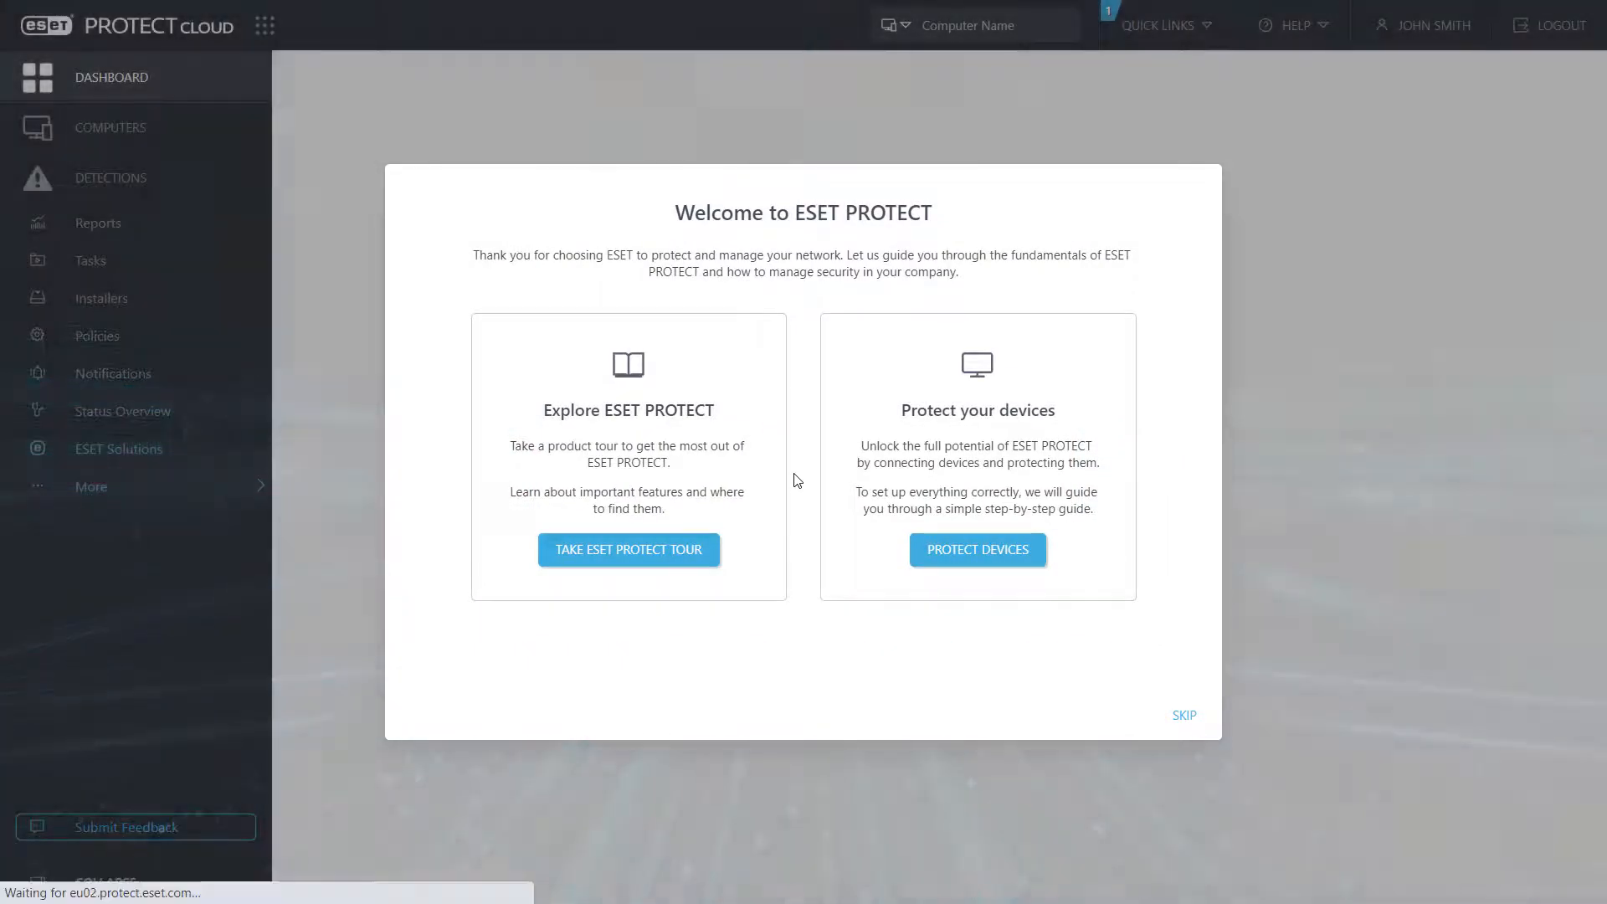
{"action": "key", "text": "ctrl+w"}
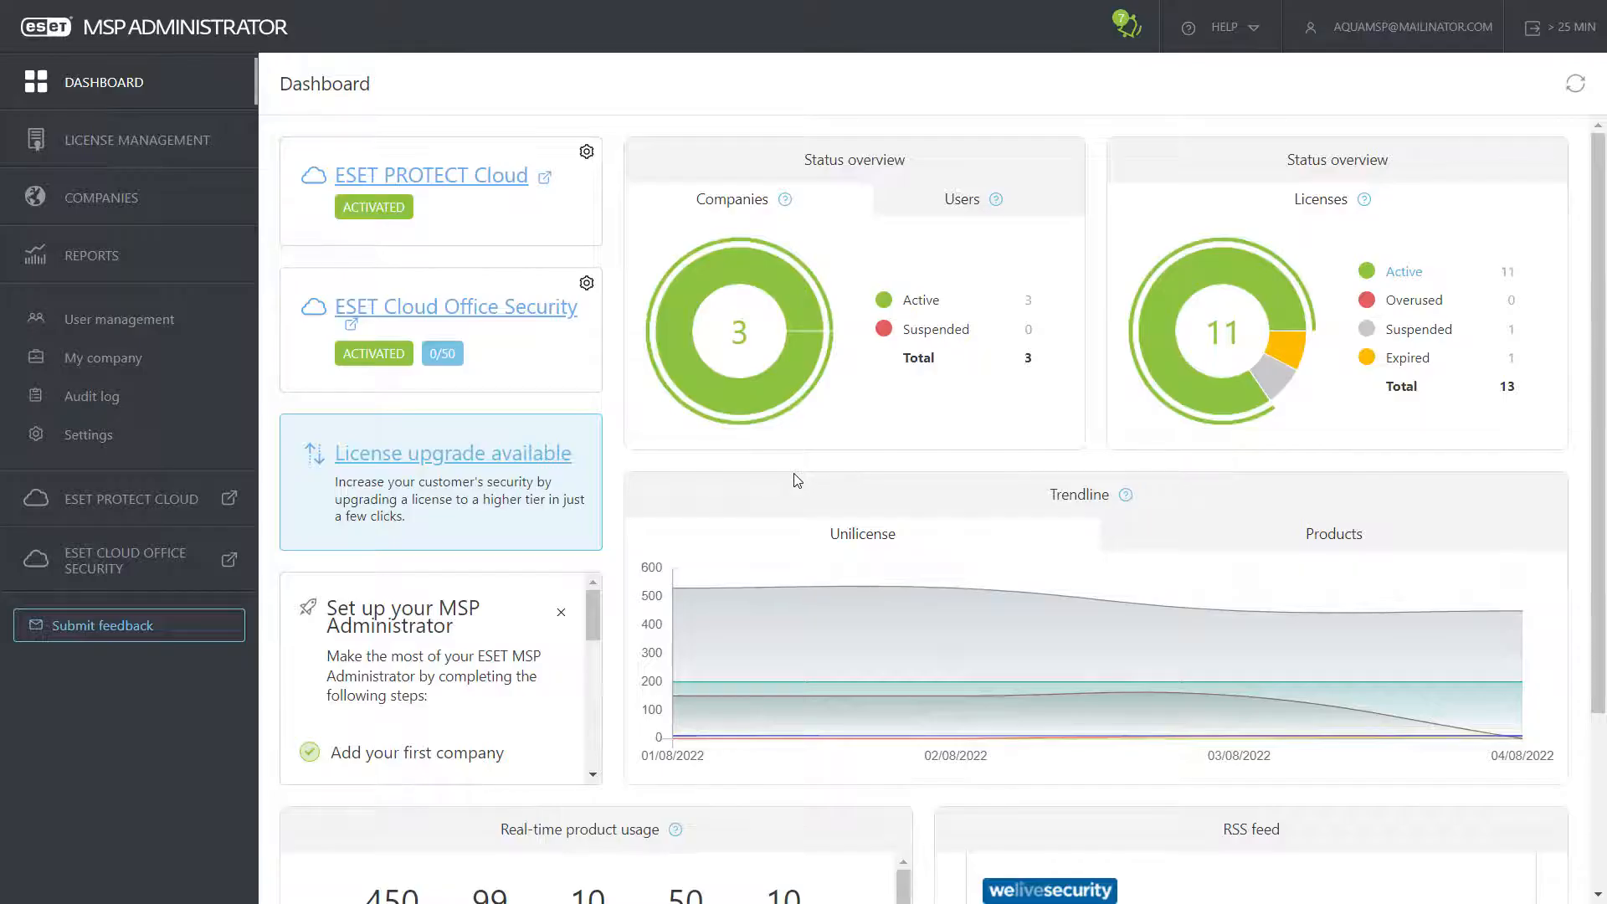
{"action": "left_click", "coordinate": [144, 561]}
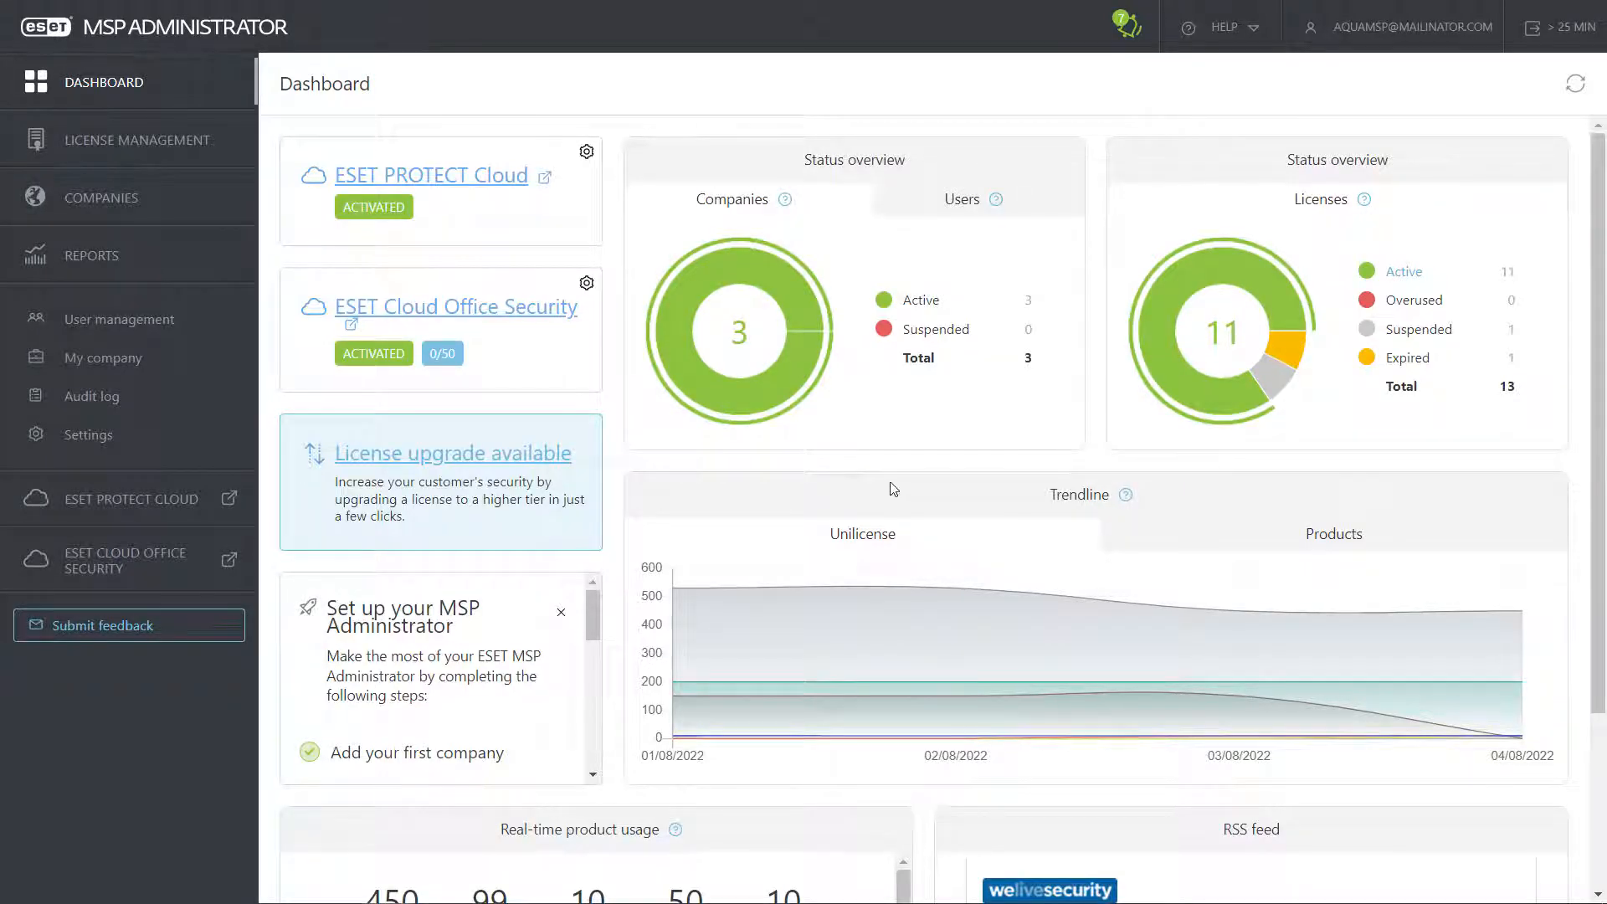
Step: Generate a license usage report for Colours and Fruits covering 07/07/2022–29/07/2022
{"action": "left_click", "coordinate": [146, 258]}
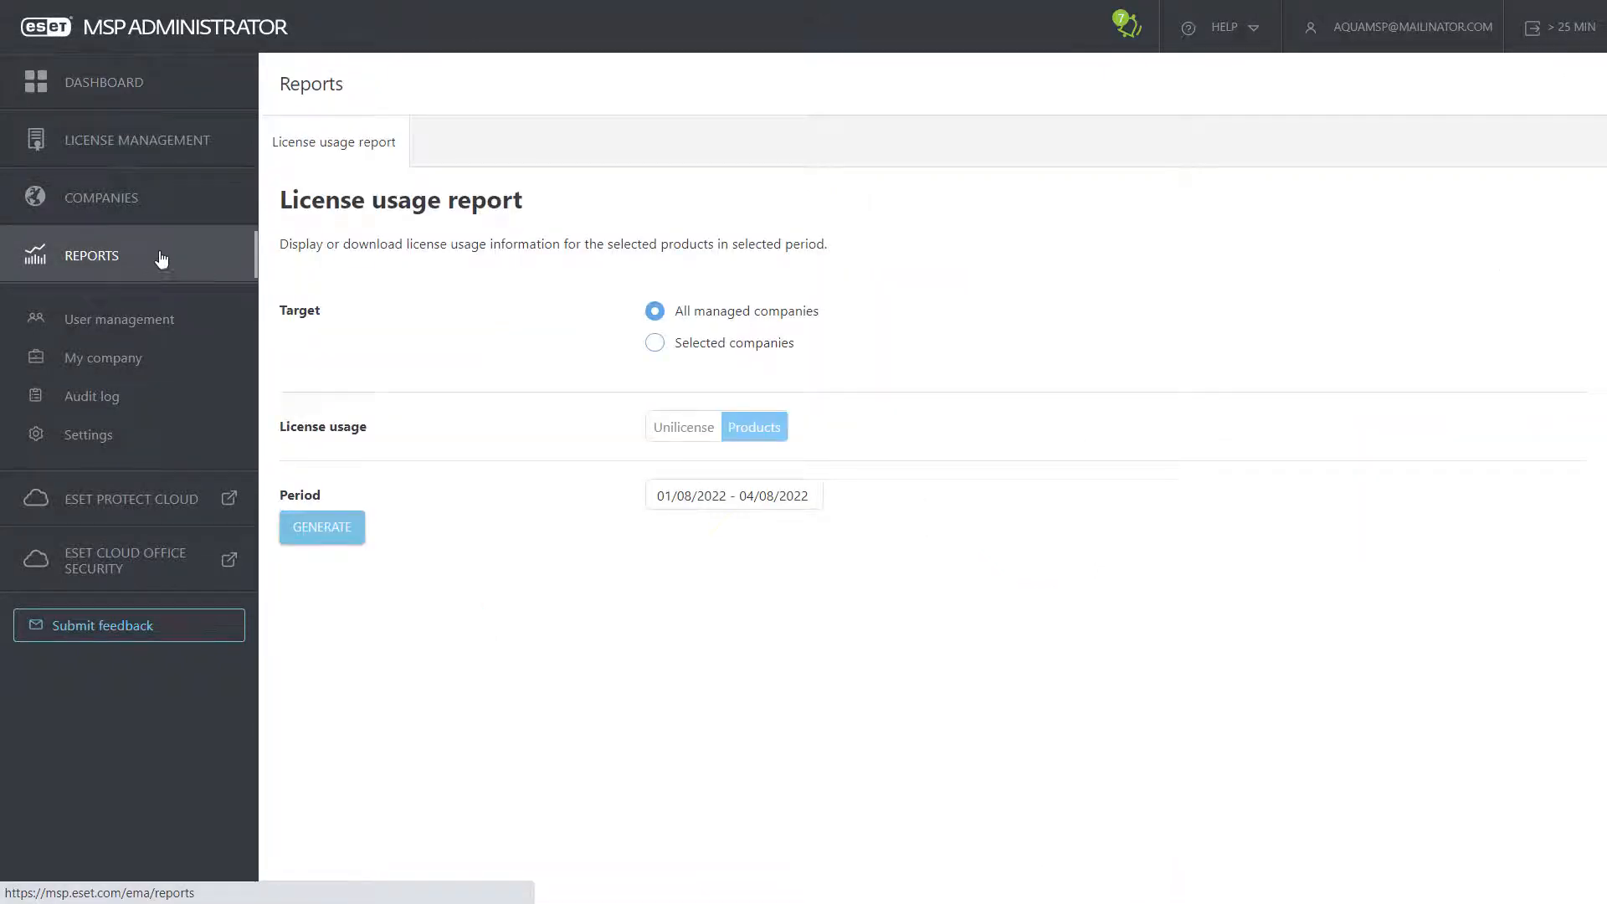
{"action": "left_click", "coordinate": [656, 344]}
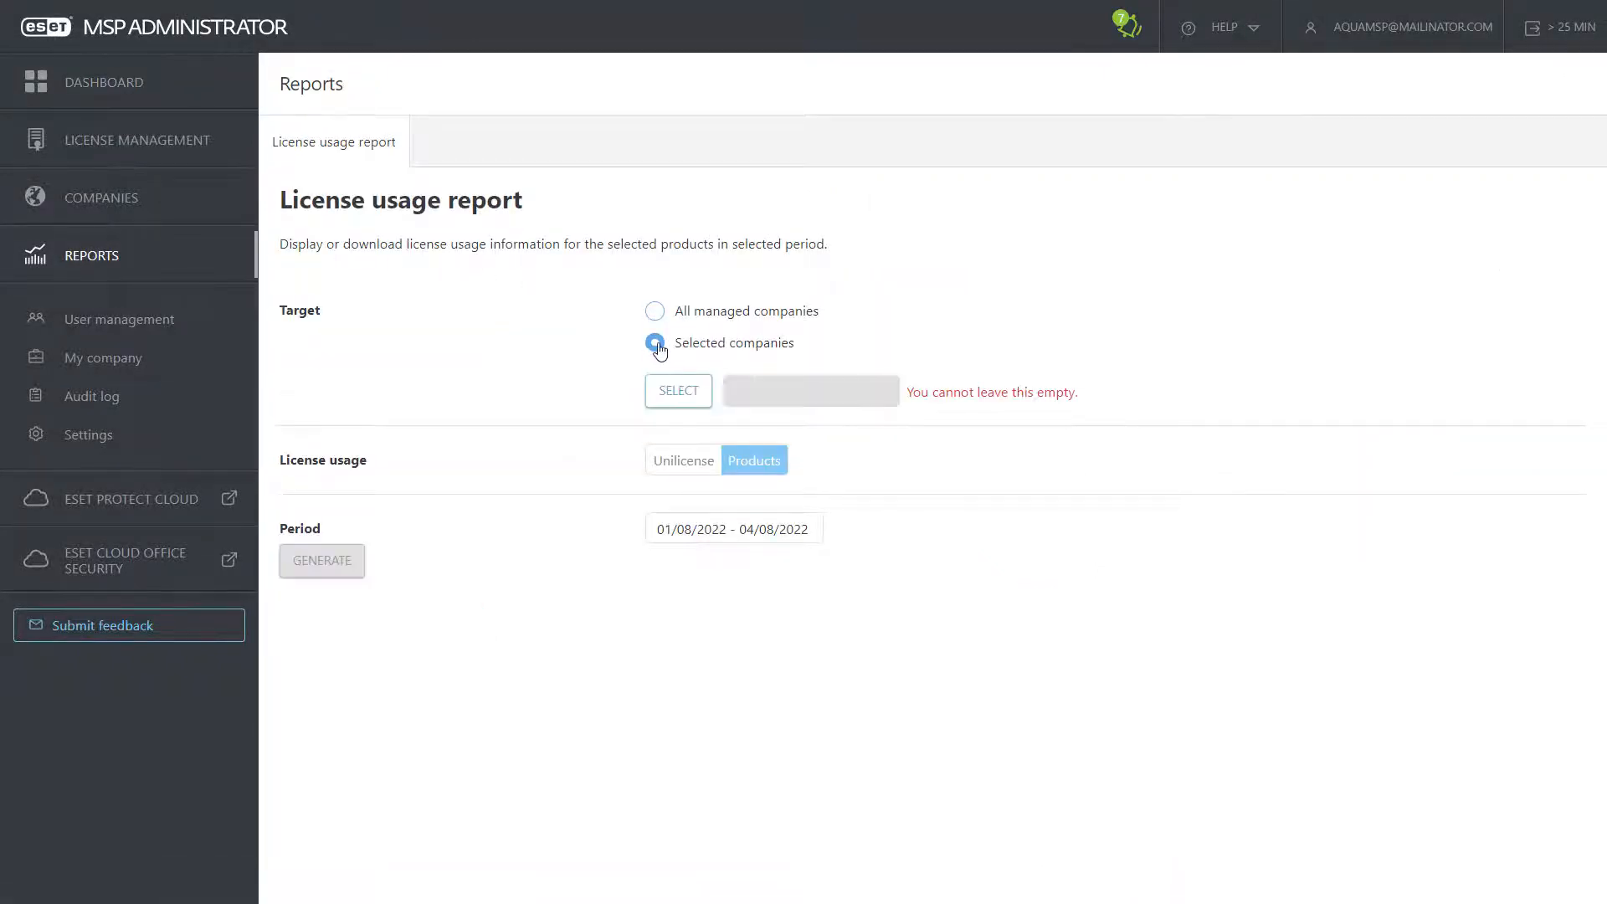
{"action": "left_click", "coordinate": [701, 396]}
{"action": "left_click", "coordinate": [564, 484]}
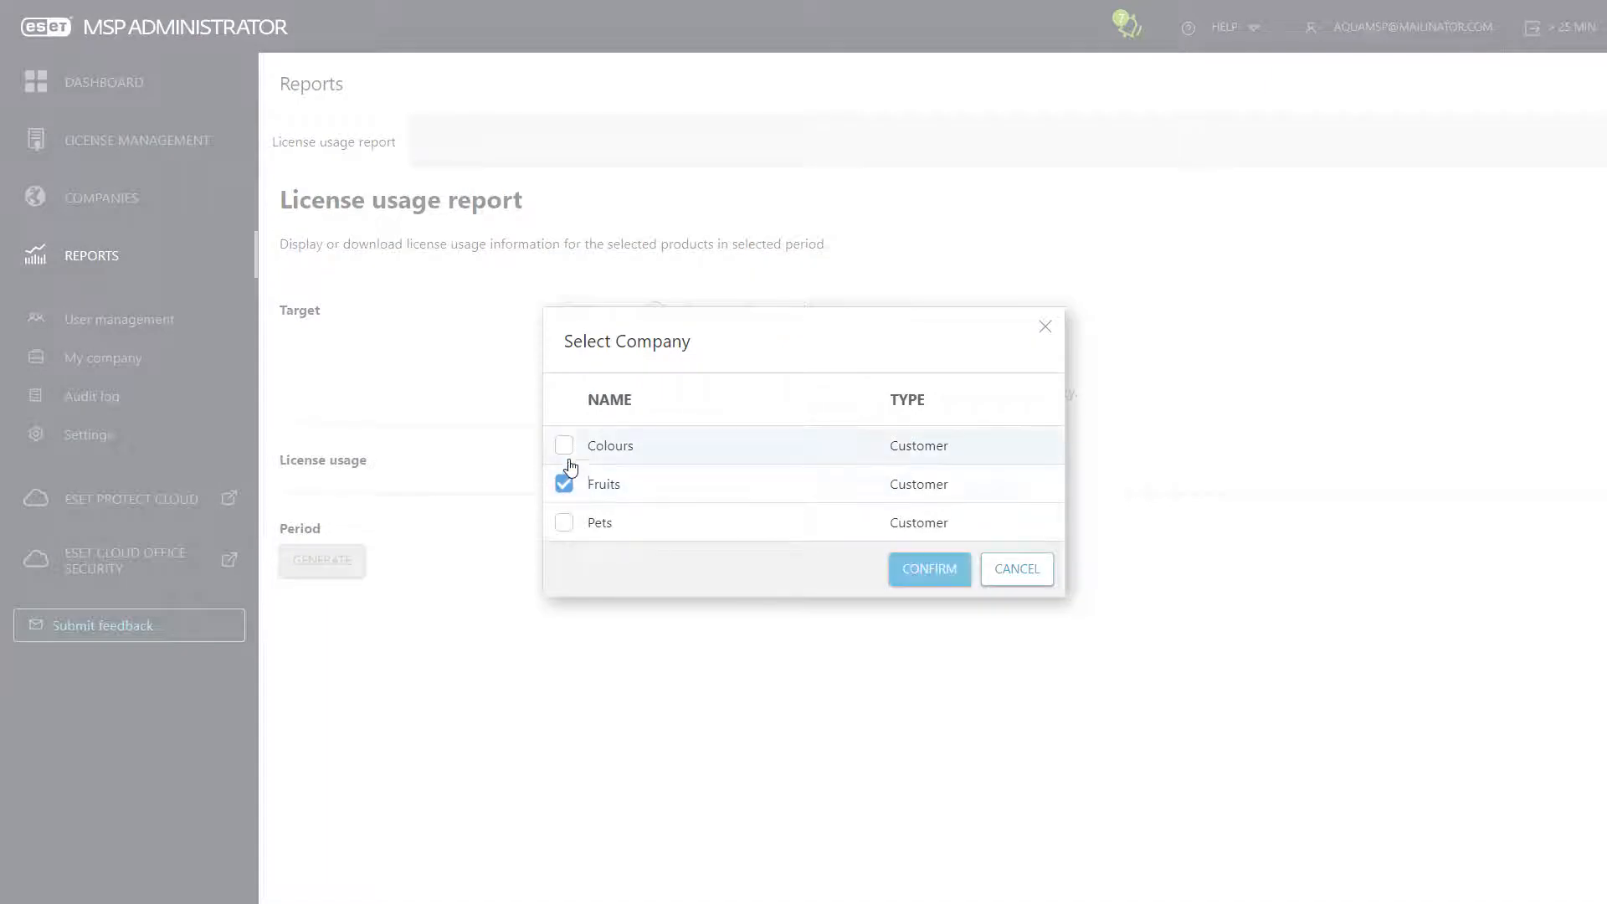
{"action": "left_click", "coordinate": [564, 446]}
{"action": "left_click", "coordinate": [897, 559]}
{"action": "left_click", "coordinate": [715, 532]}
{"action": "left_click", "coordinate": [764, 683]}
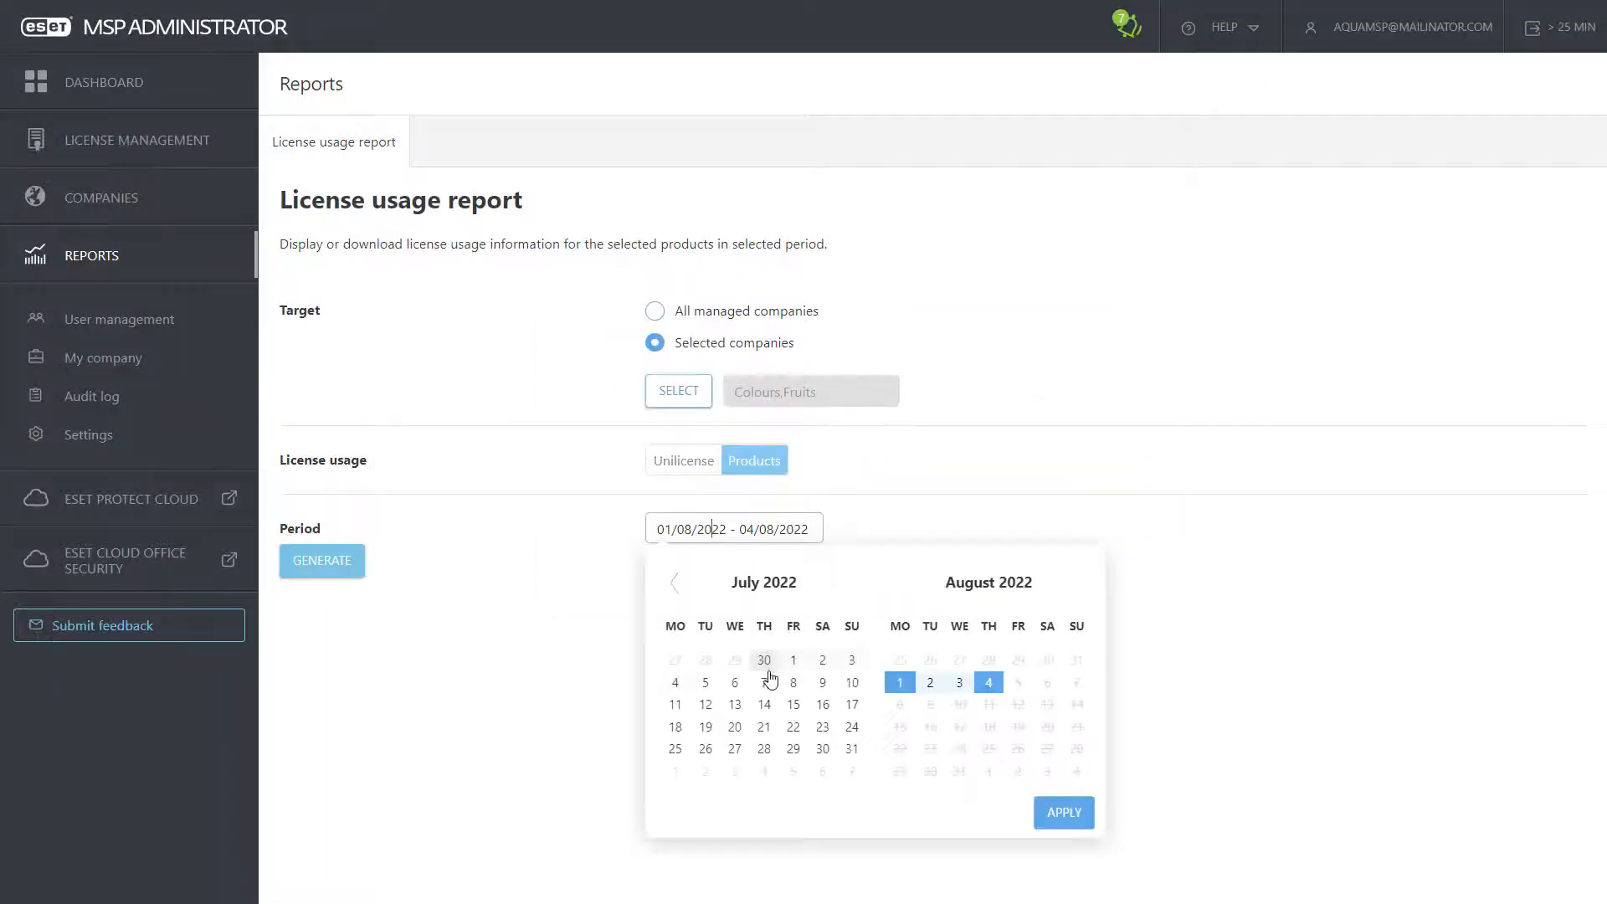
{"action": "left_click", "coordinate": [793, 749]}
{"action": "left_click", "coordinate": [1062, 816]}
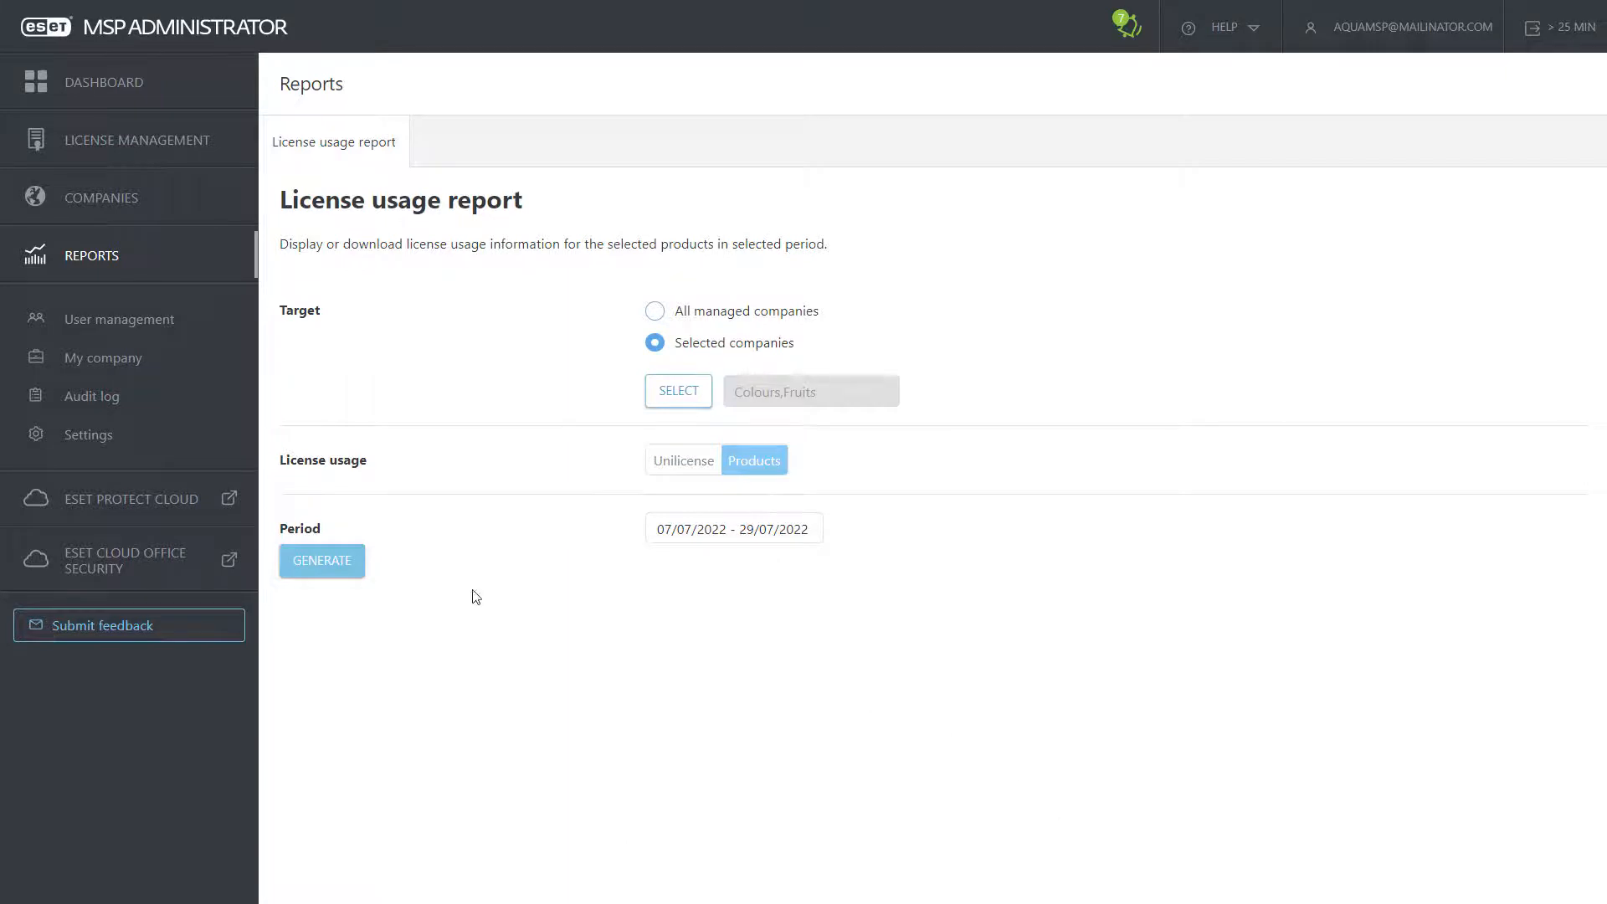
{"action": "left_click", "coordinate": [322, 560]}
Step: Expand both companies' product rows, export the report as CSV, then go to User management
{"action": "left_click", "coordinate": [301, 492]}
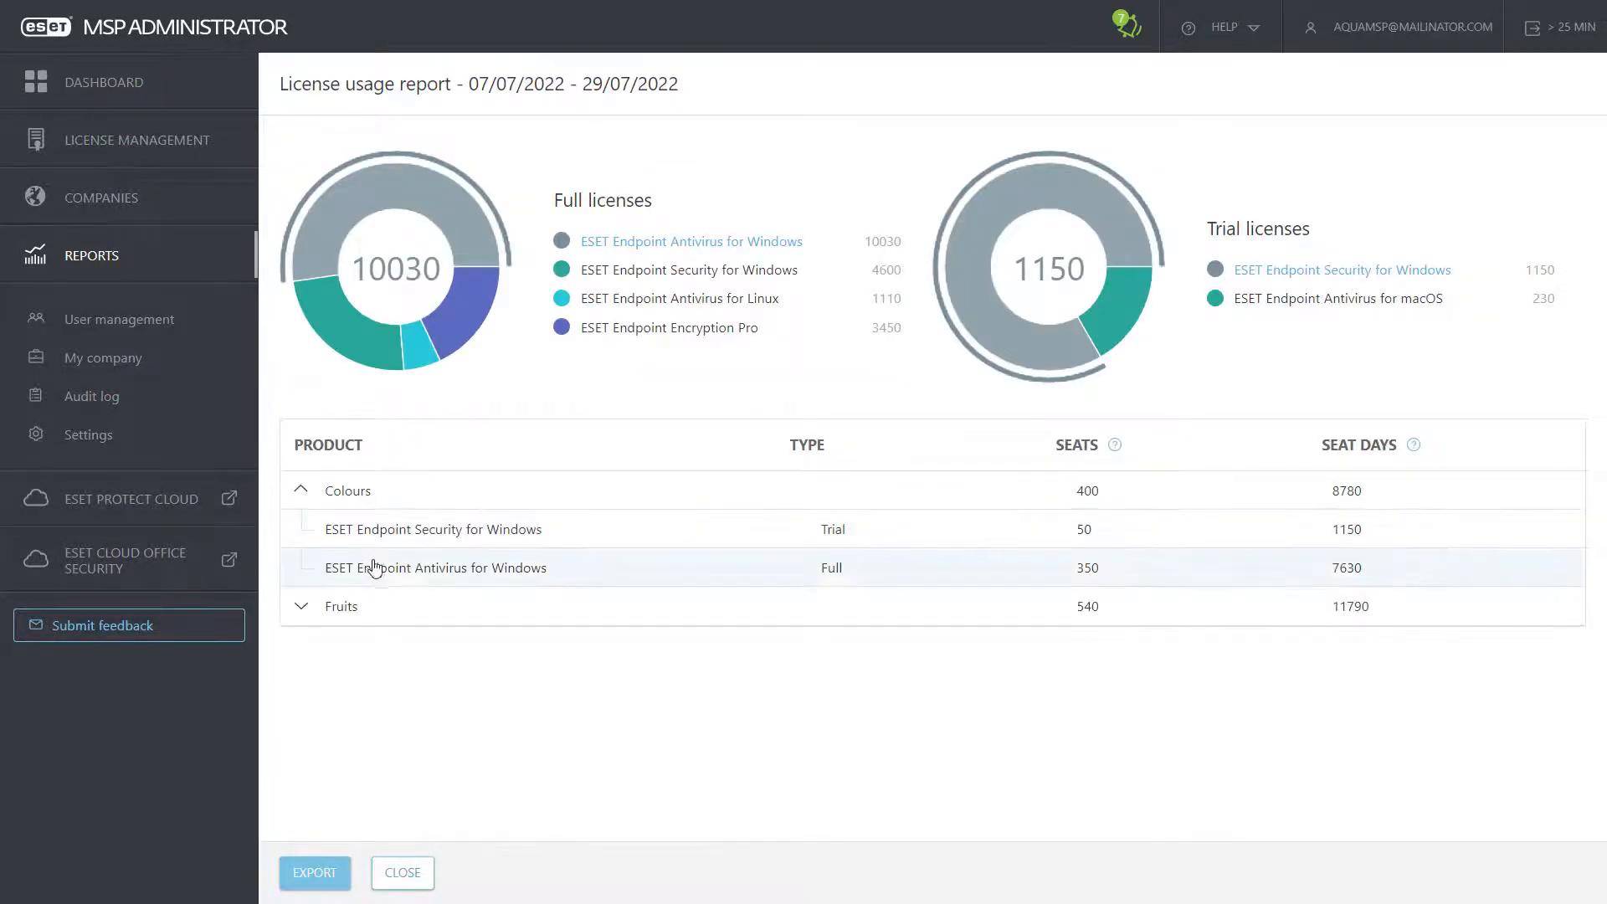
{"action": "left_click", "coordinate": [301, 607]}
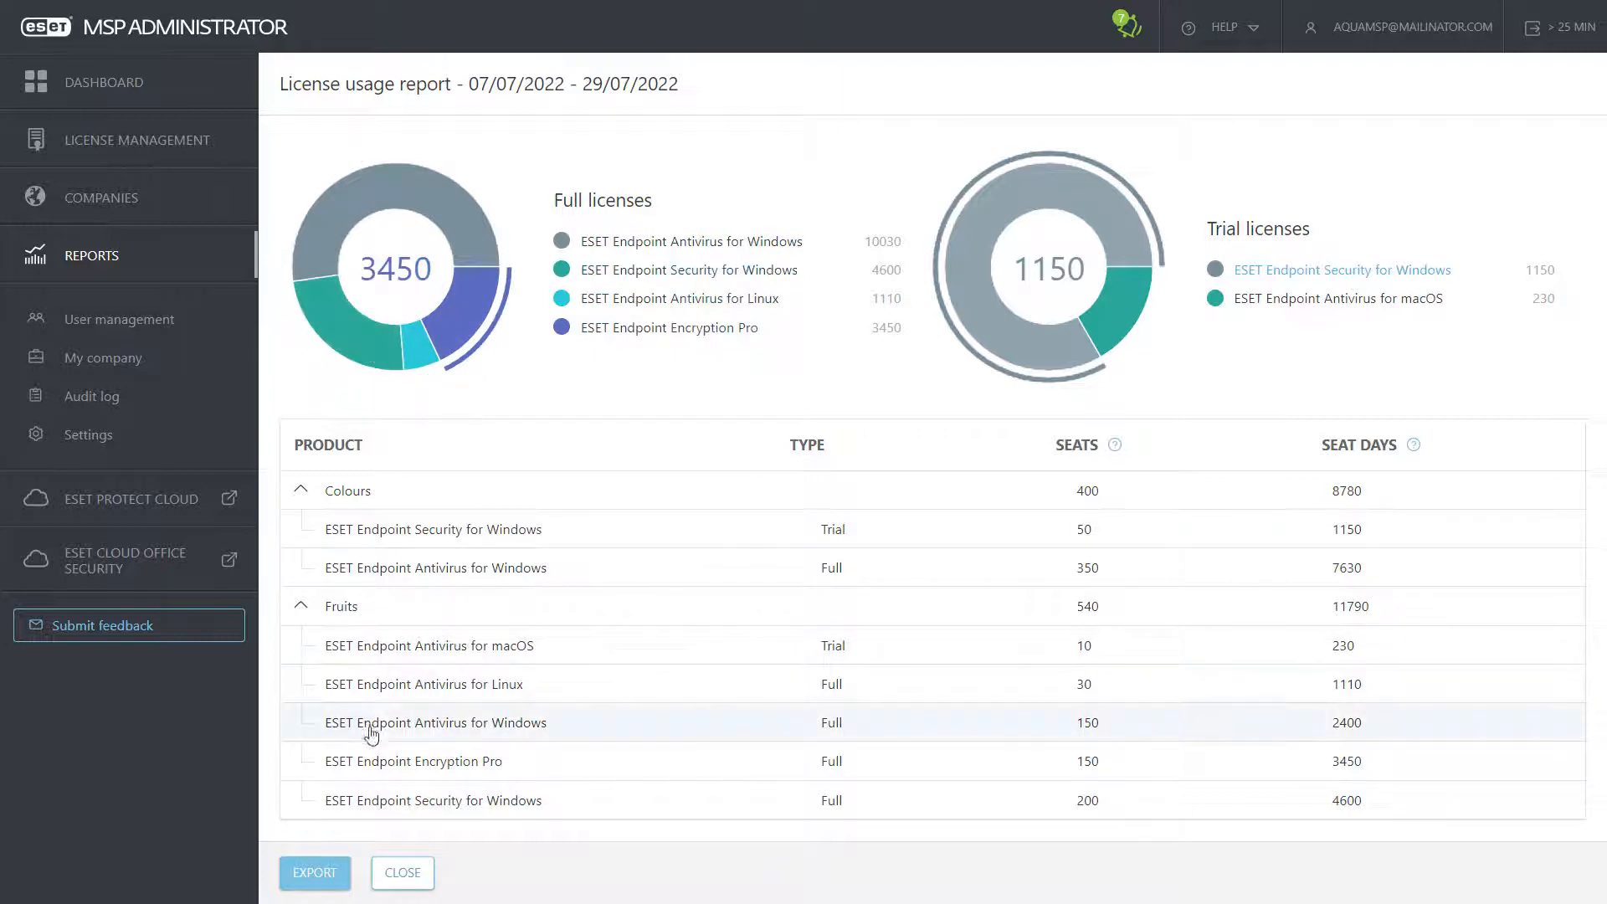
{"action": "left_click", "coordinate": [316, 873]}
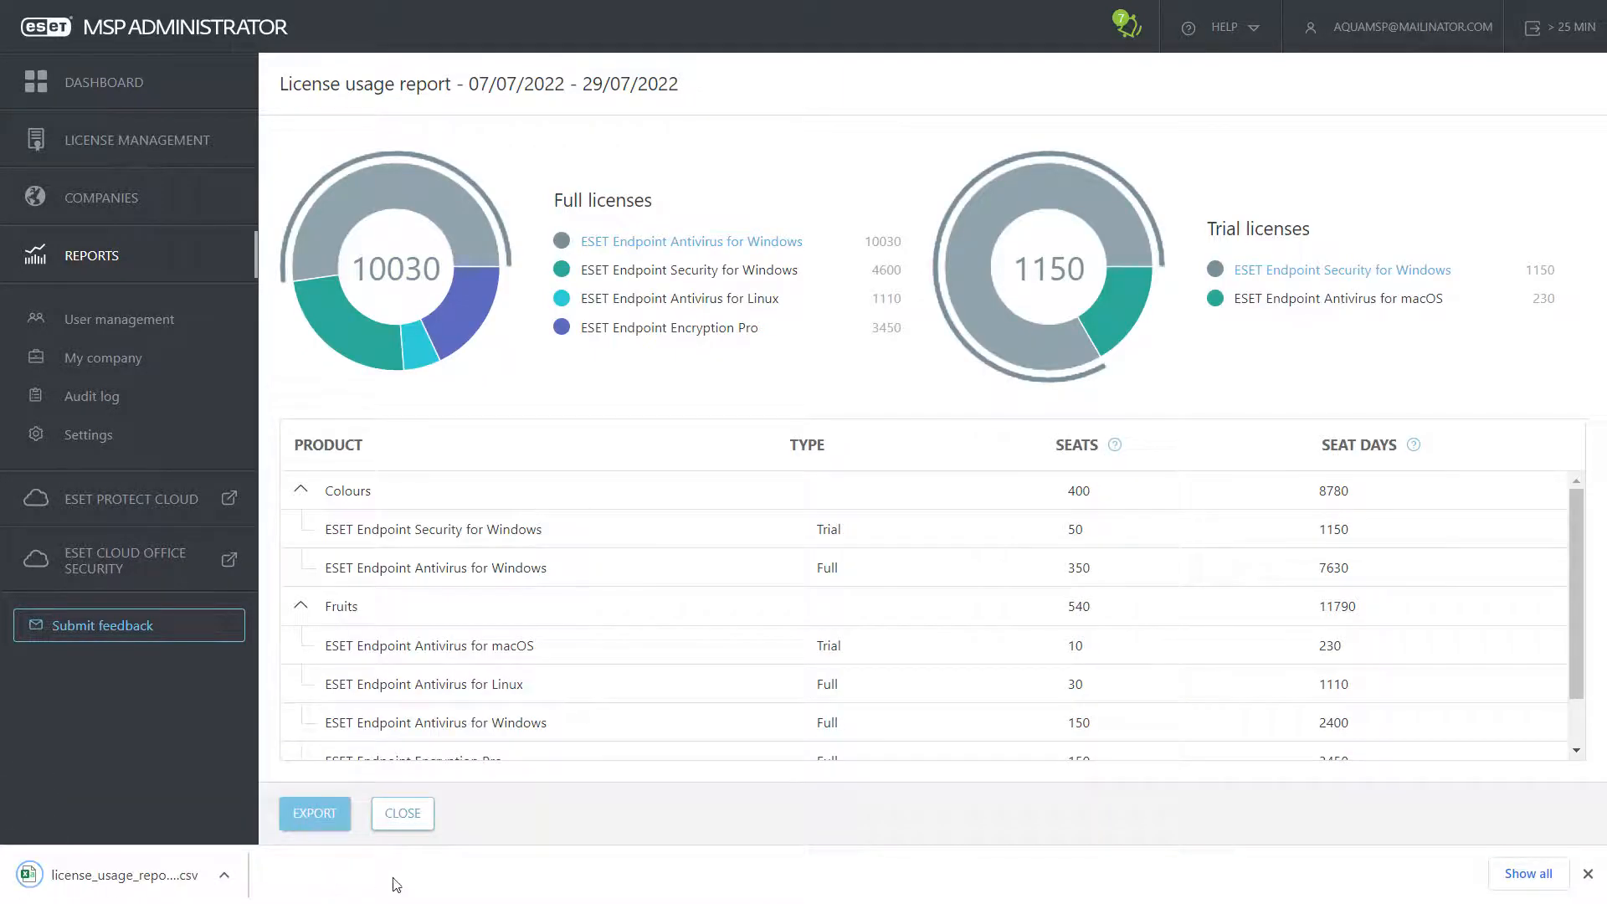
{"action": "left_click", "coordinate": [1588, 874]}
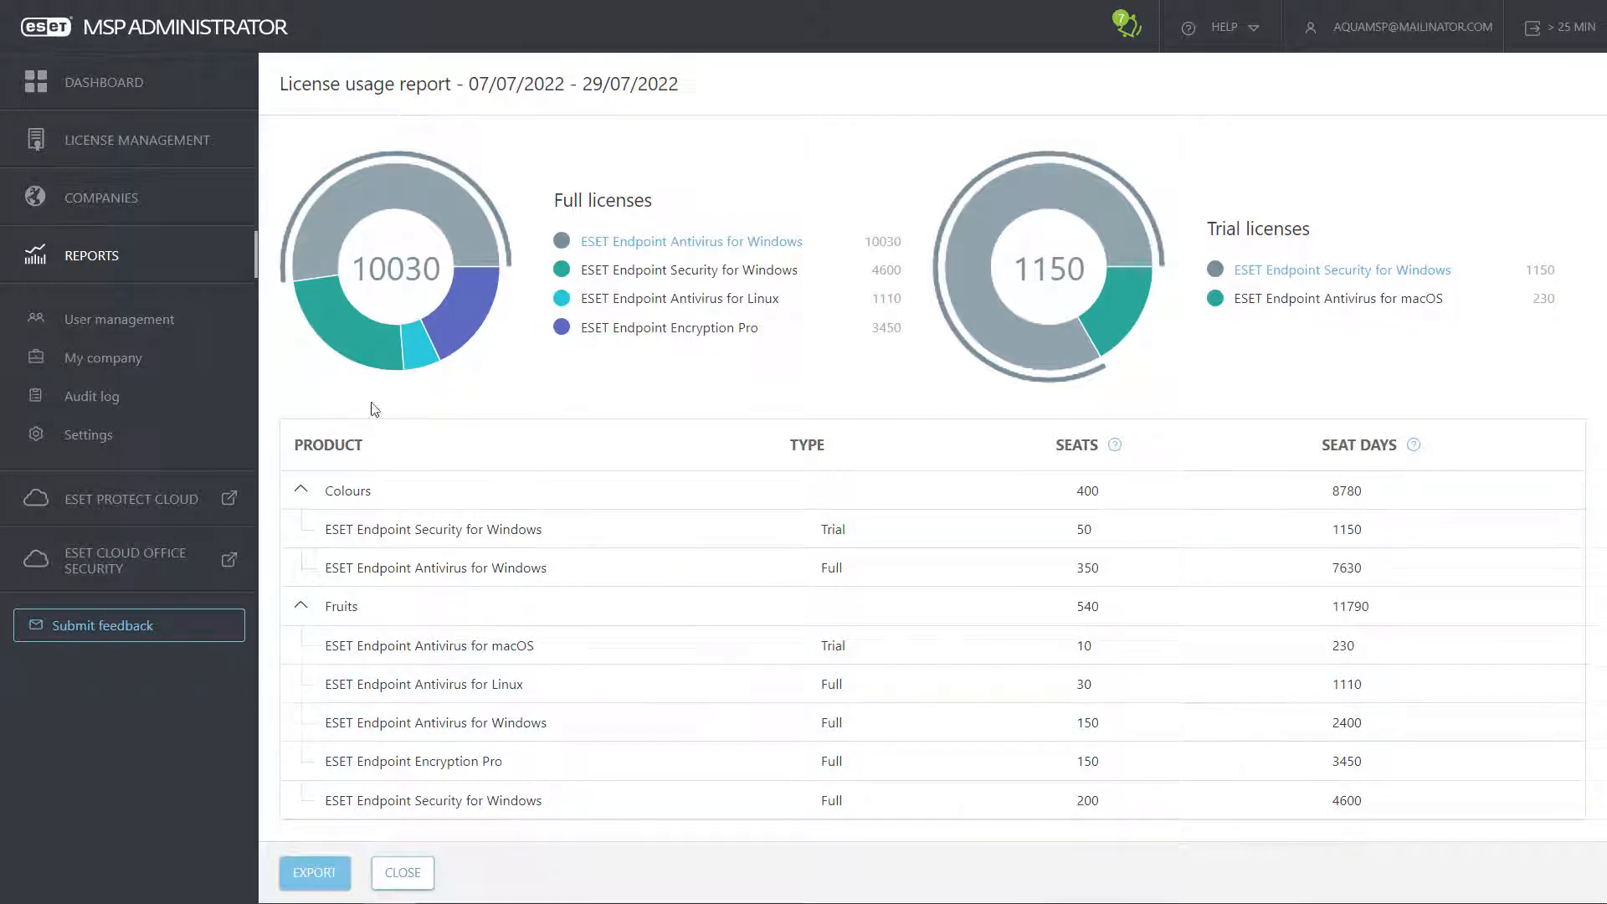
{"action": "left_click", "coordinate": [119, 321]}
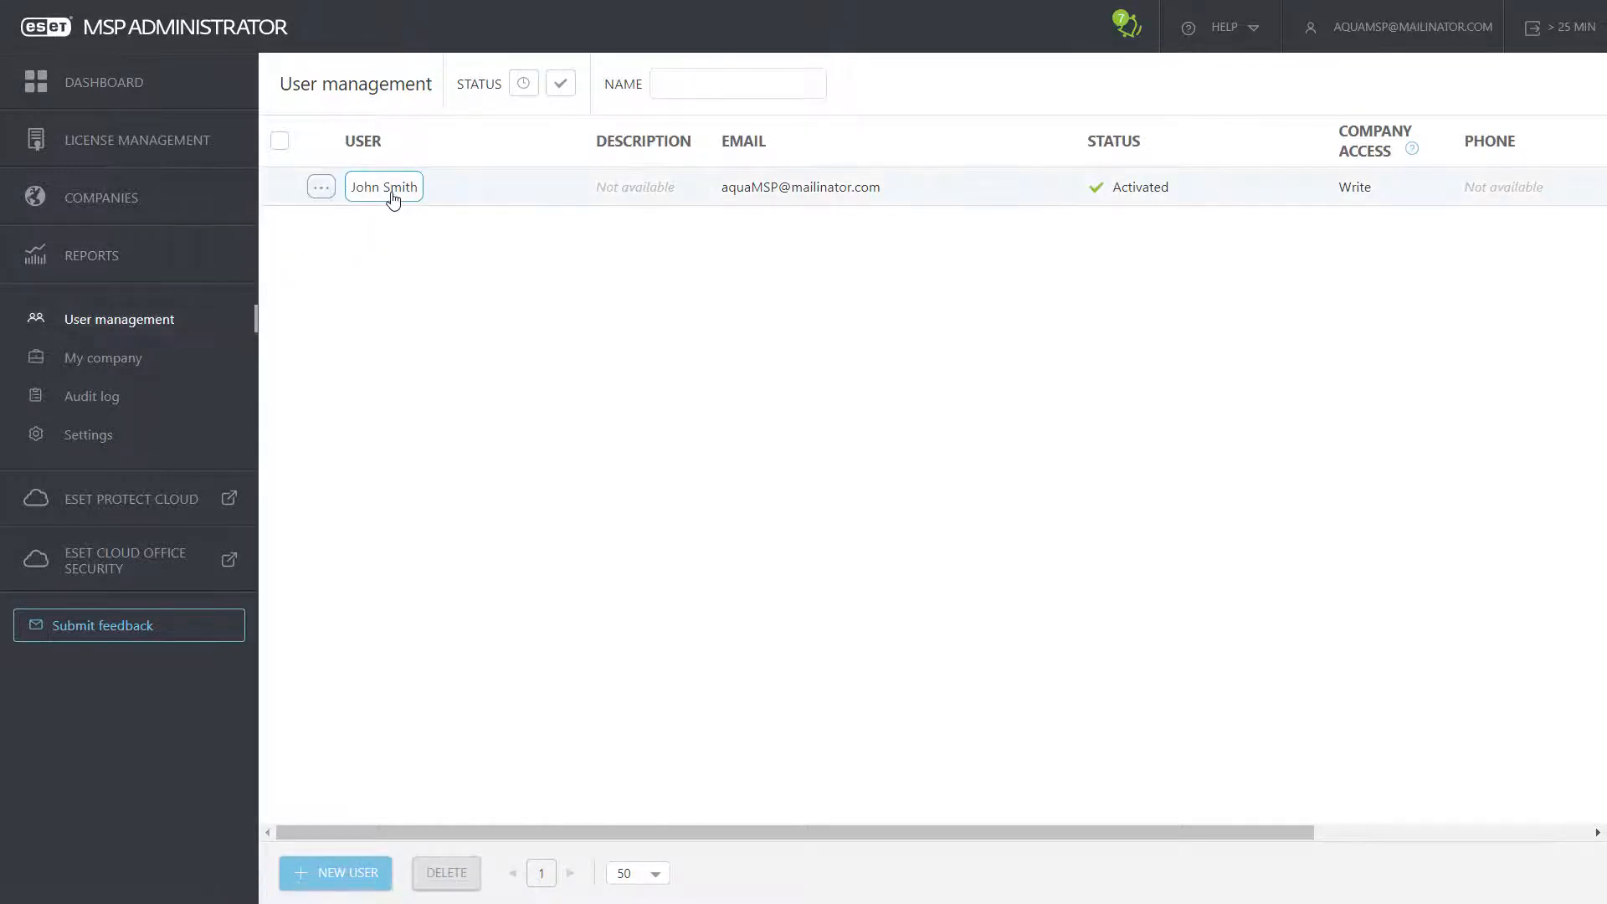
Step: Start a new user and enter their first name, last name and e-mail address
{"action": "left_click", "coordinate": [324, 191]}
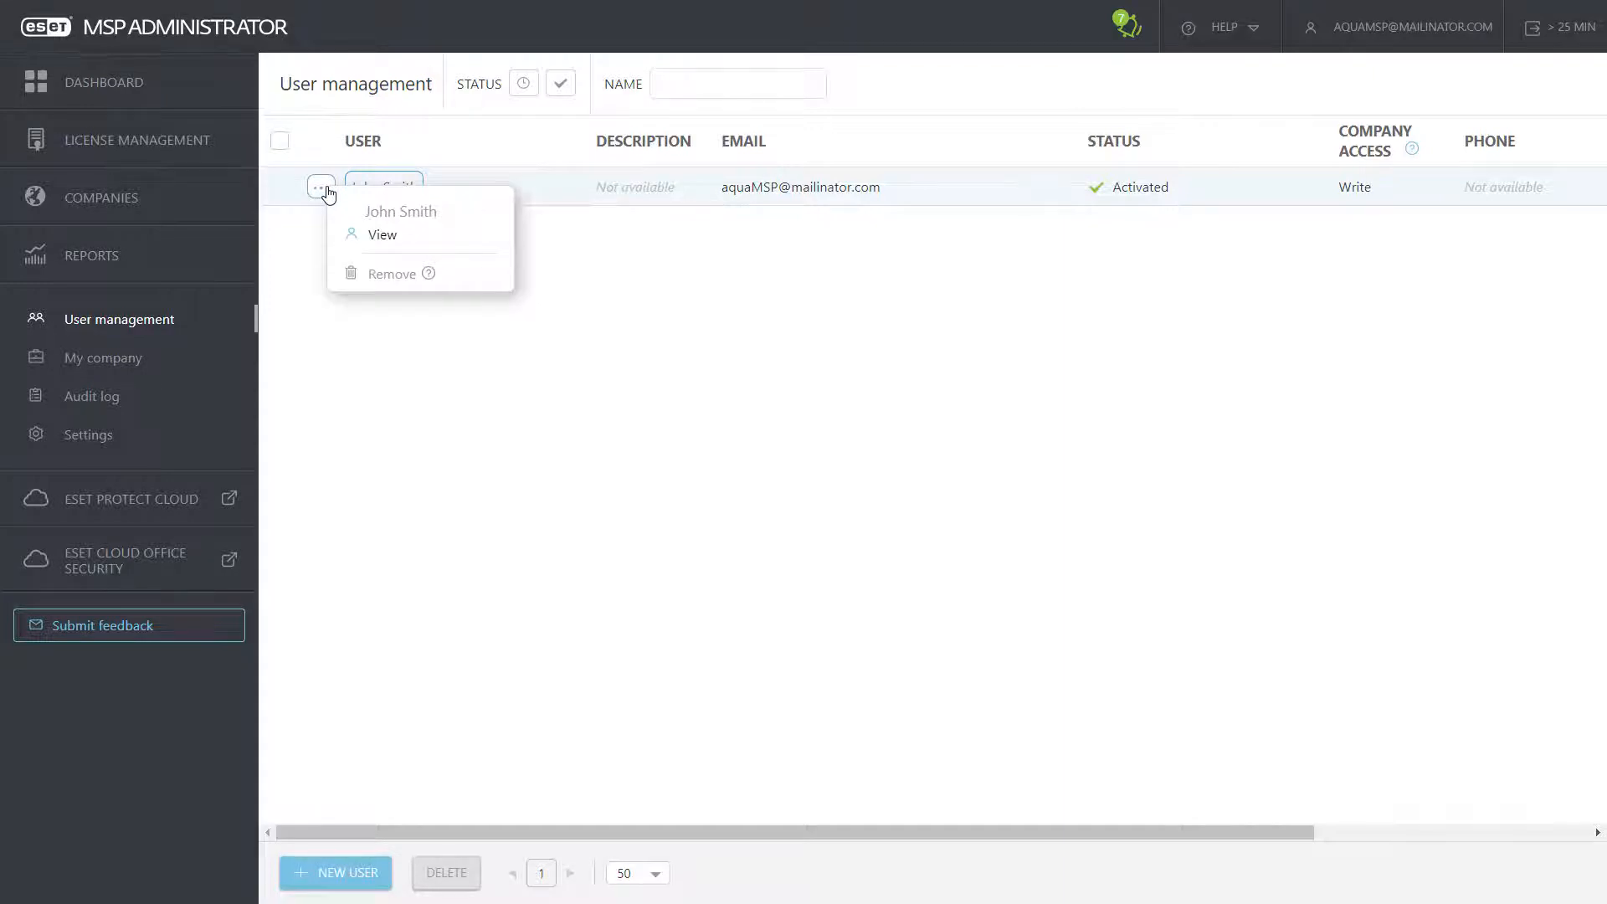
{"action": "left_click", "coordinate": [595, 298]}
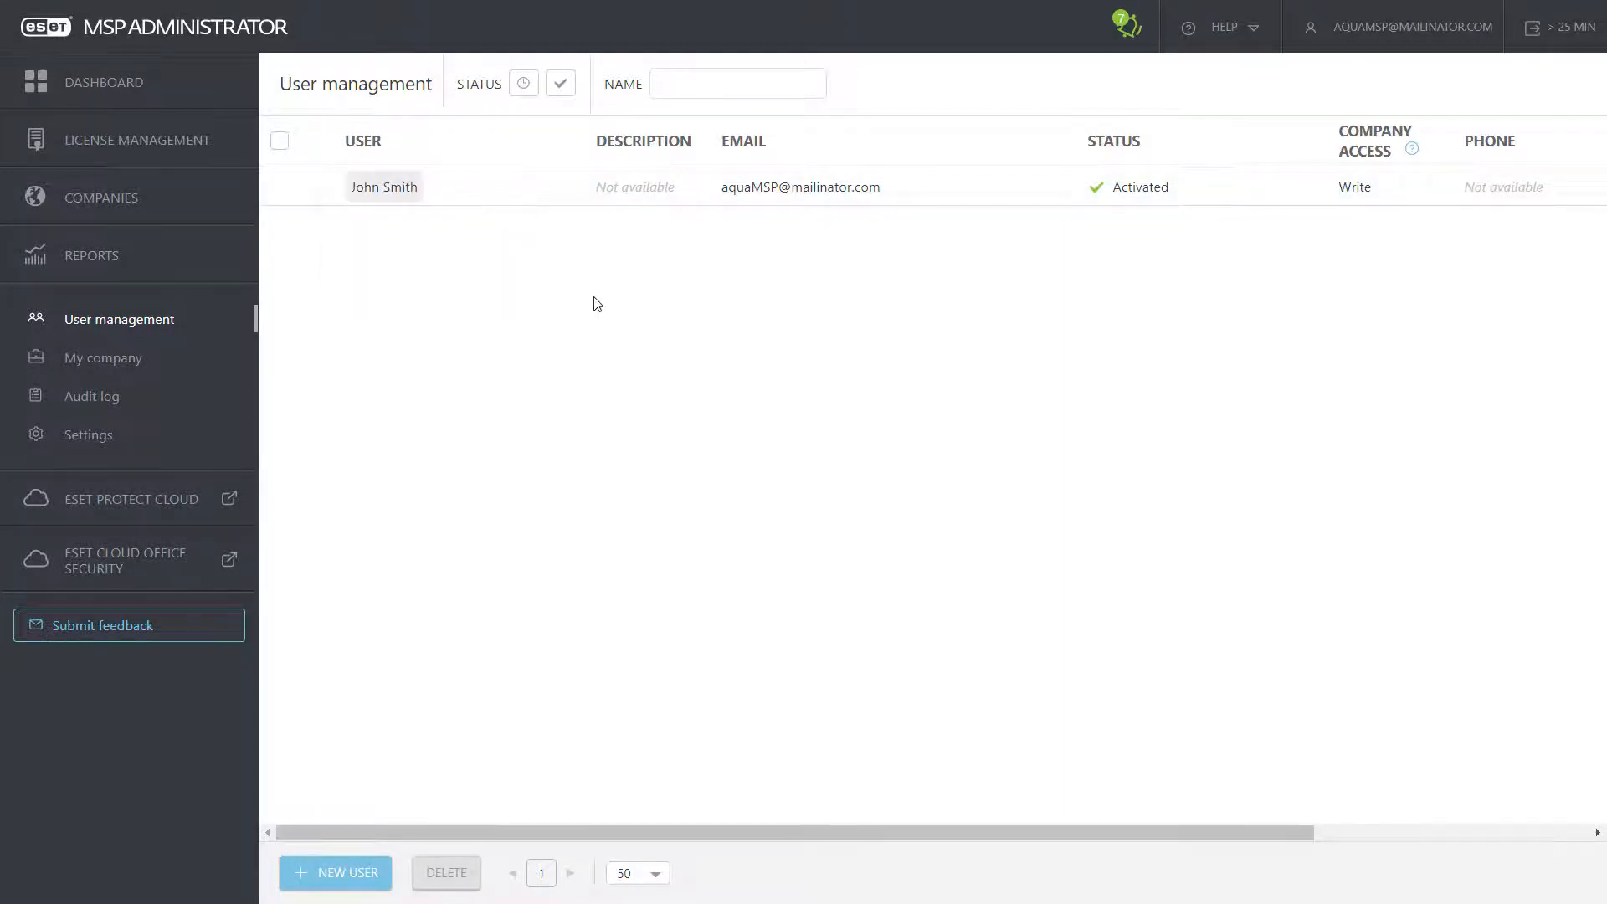
{"action": "left_click", "coordinate": [330, 876]}
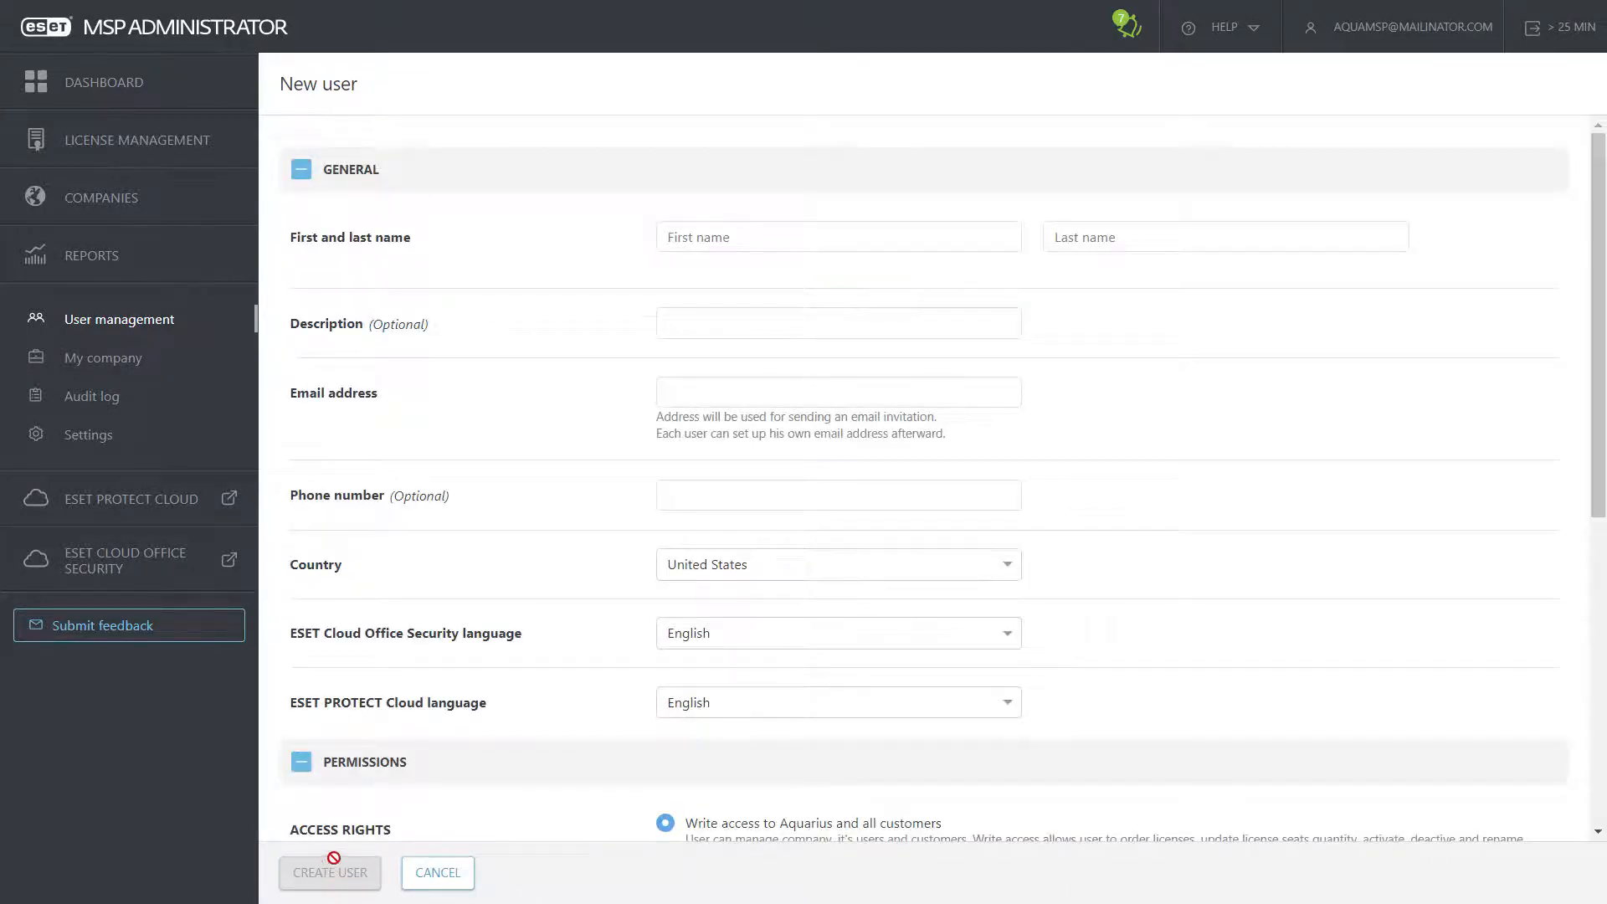
{"action": "left_click", "coordinate": [822, 233]}
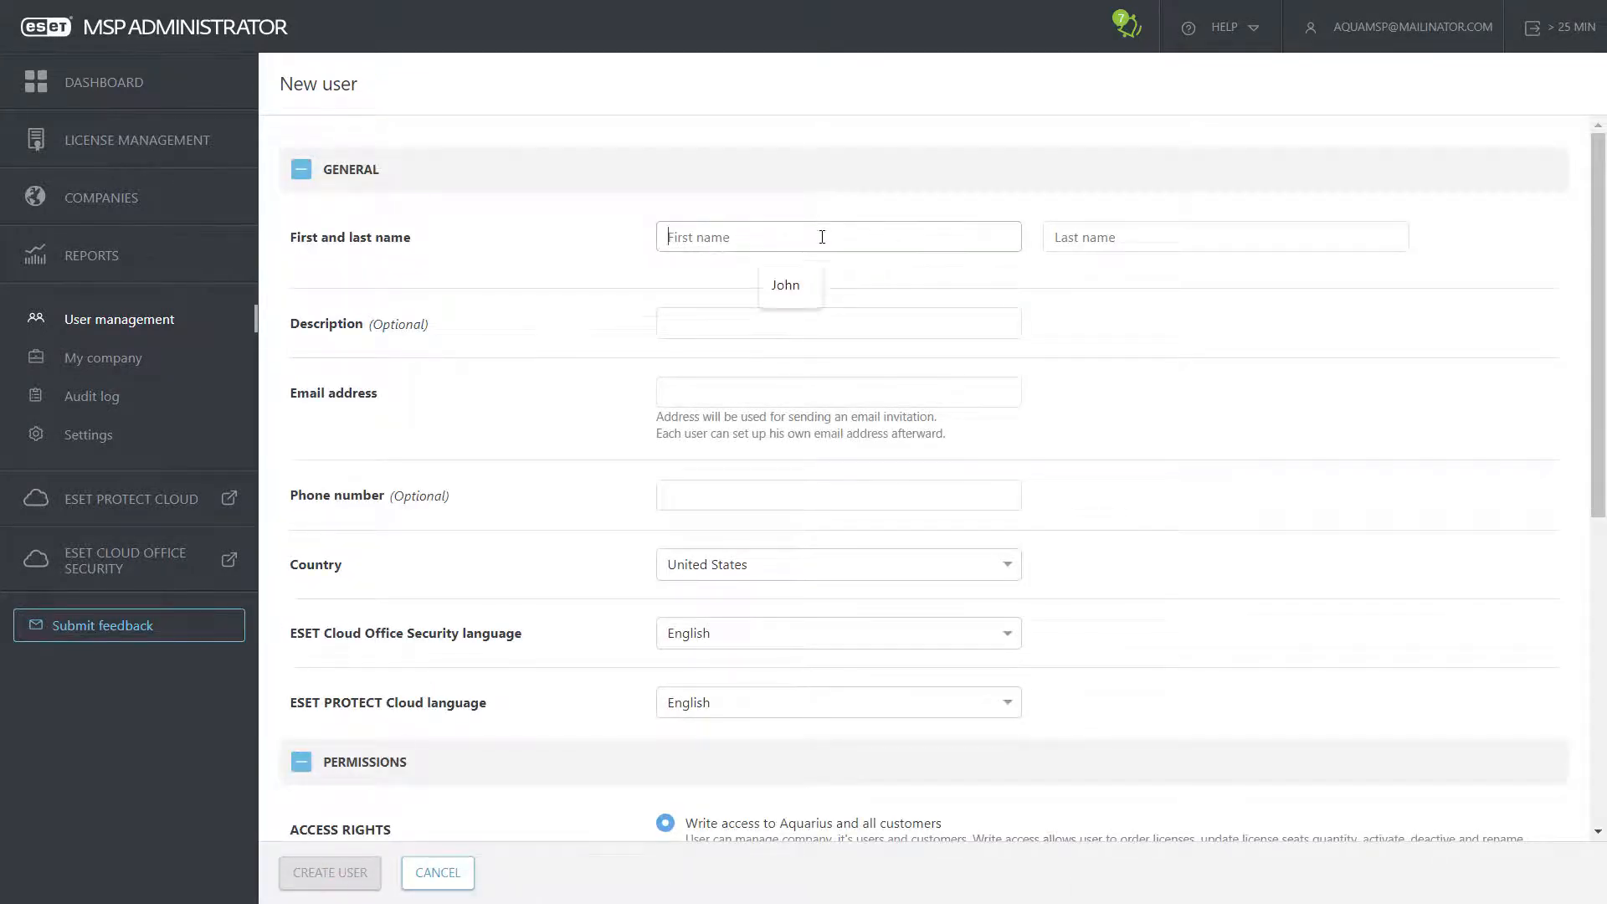
{"action": "key", "text": "Tab"}
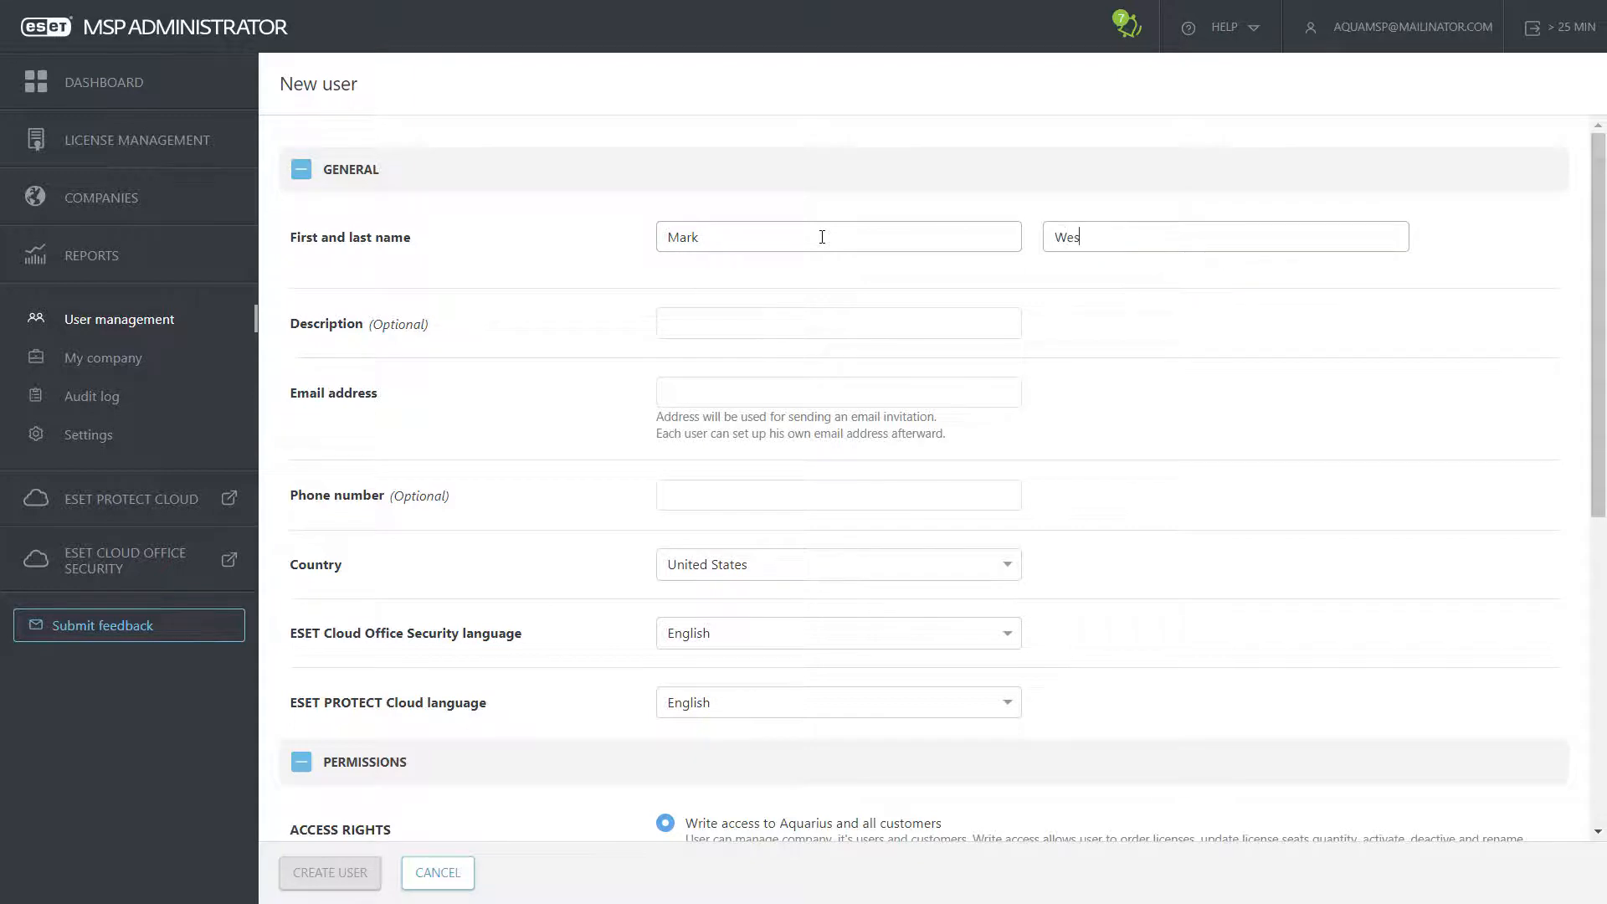
{"action": "left_click", "coordinate": [753, 387]}
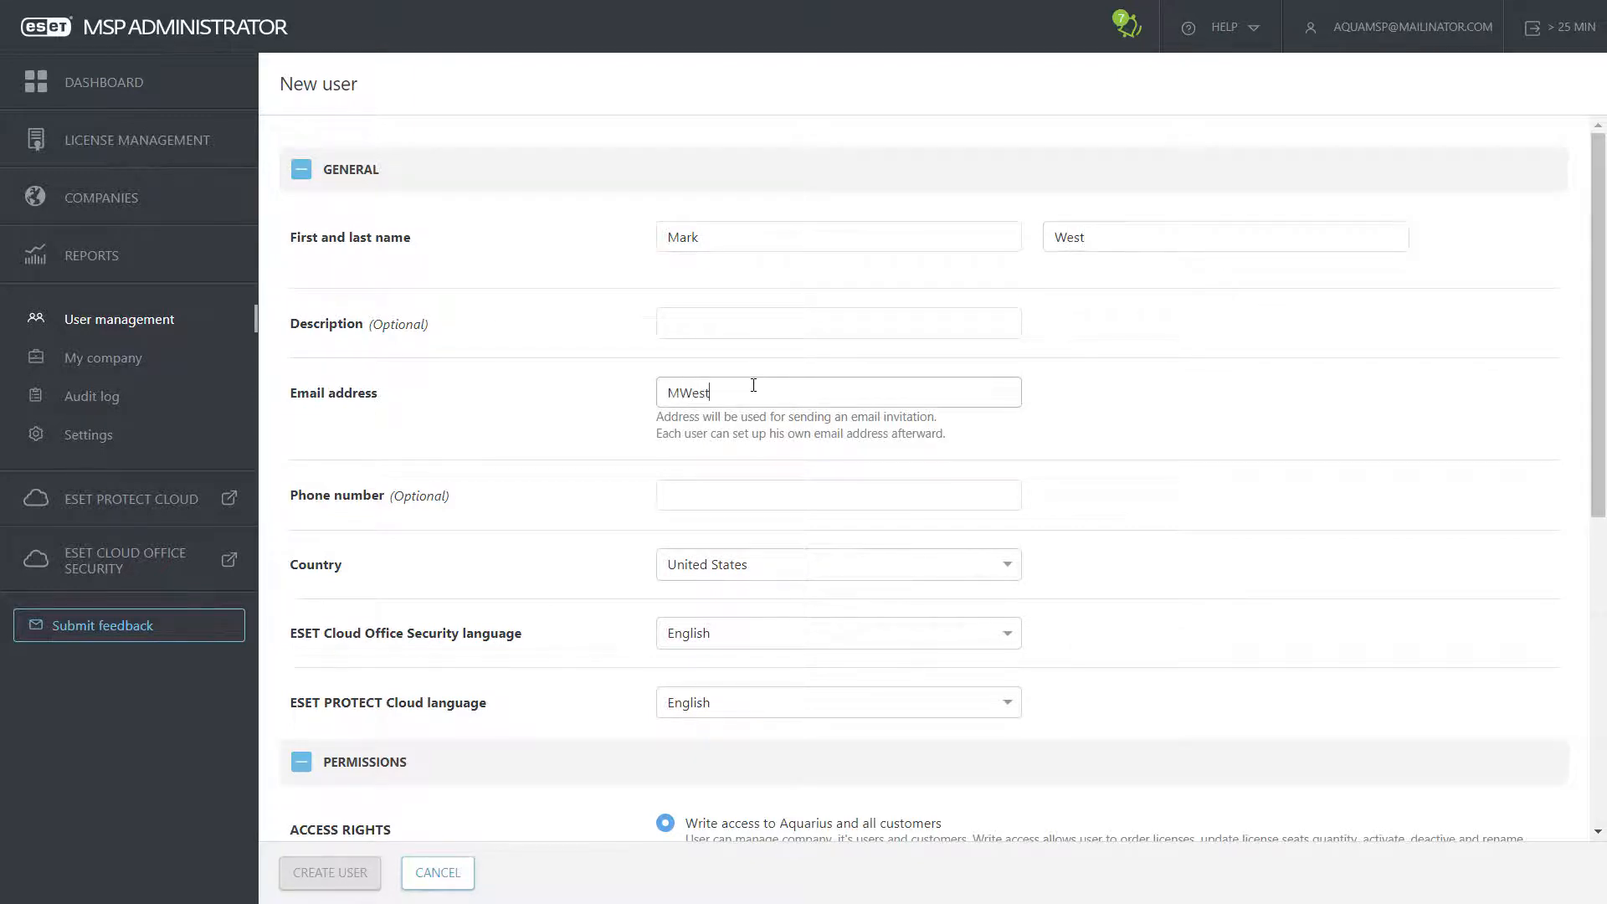
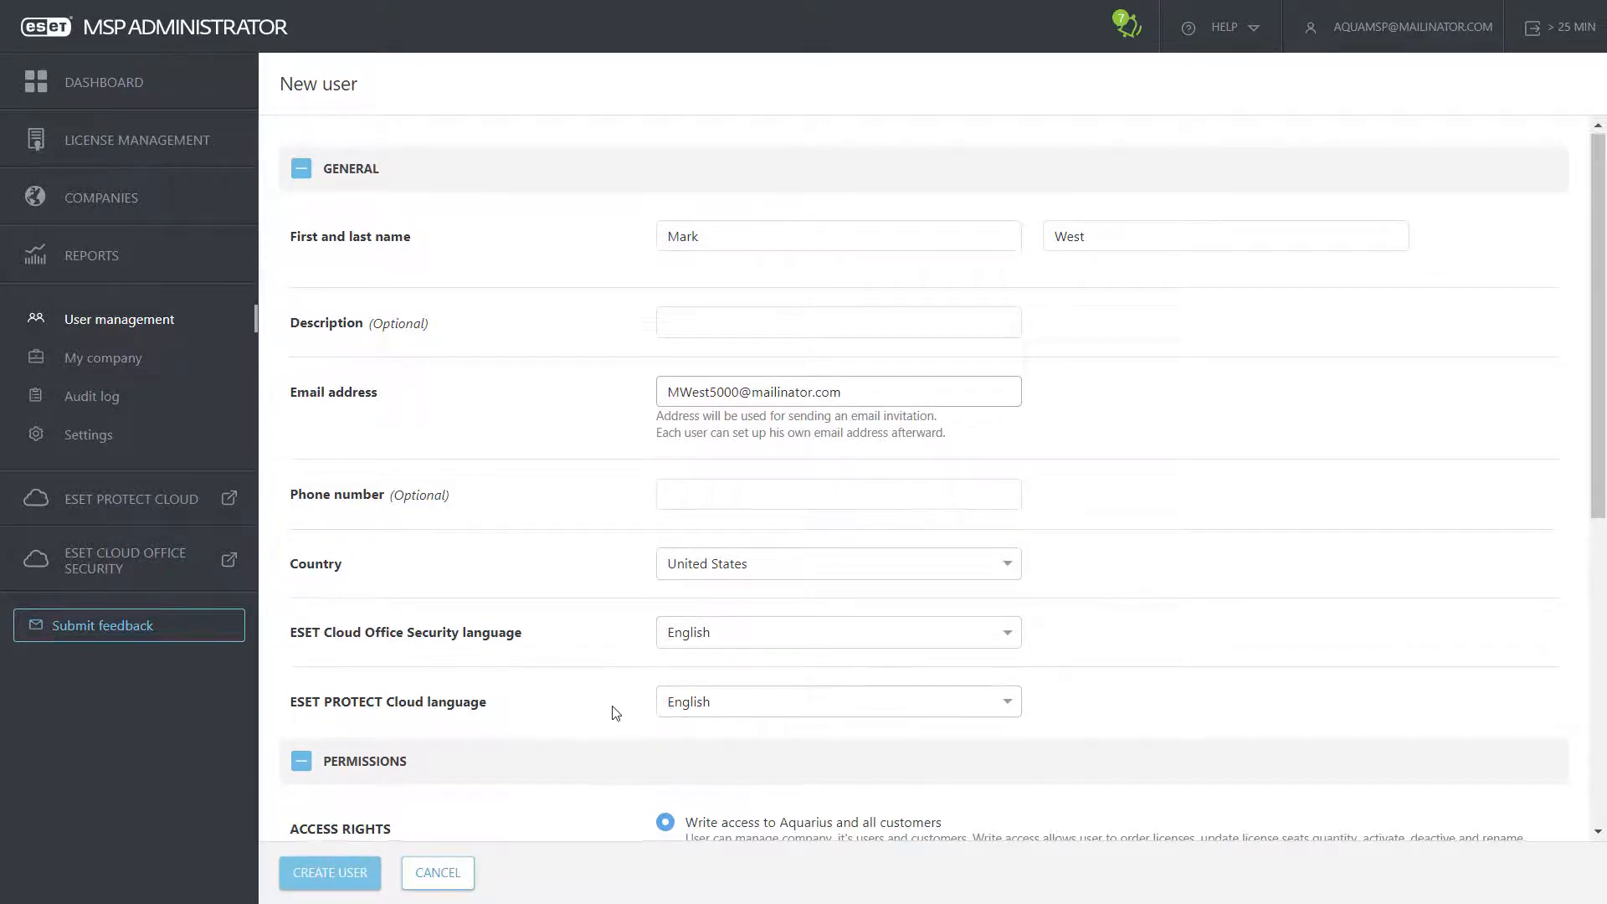
{"action": "scroll", "coordinate": [616, 713], "scroll_direction": "down", "scroll_amount": 6}
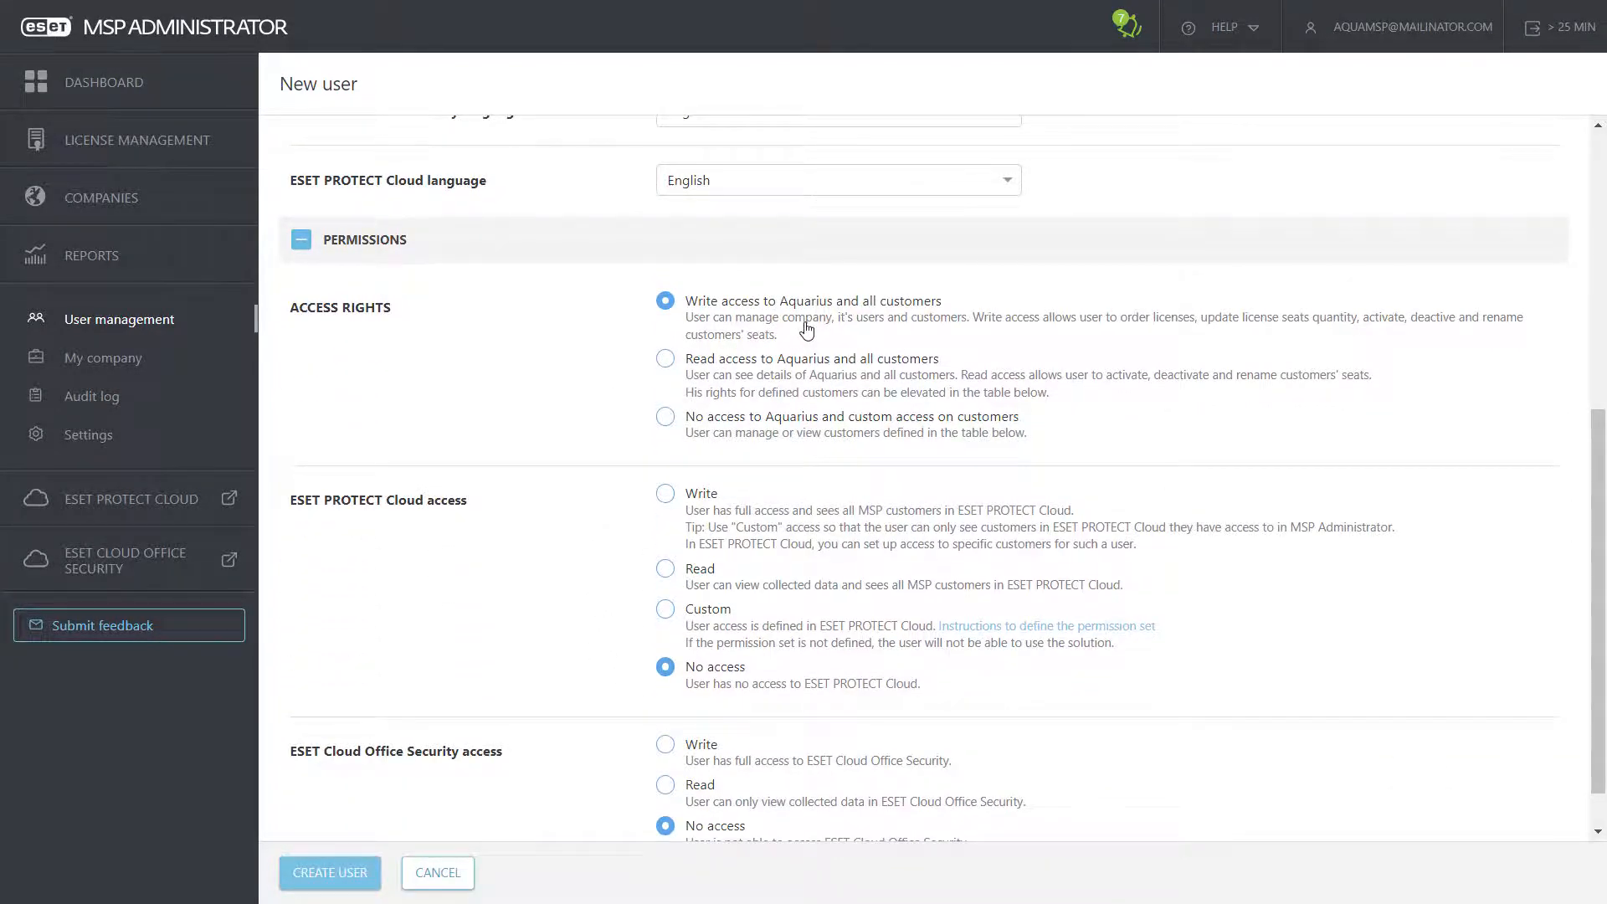
Step: Give the user custom company access: Read for Fruits and Write for Pets
{"action": "left_click", "coordinate": [722, 362]}
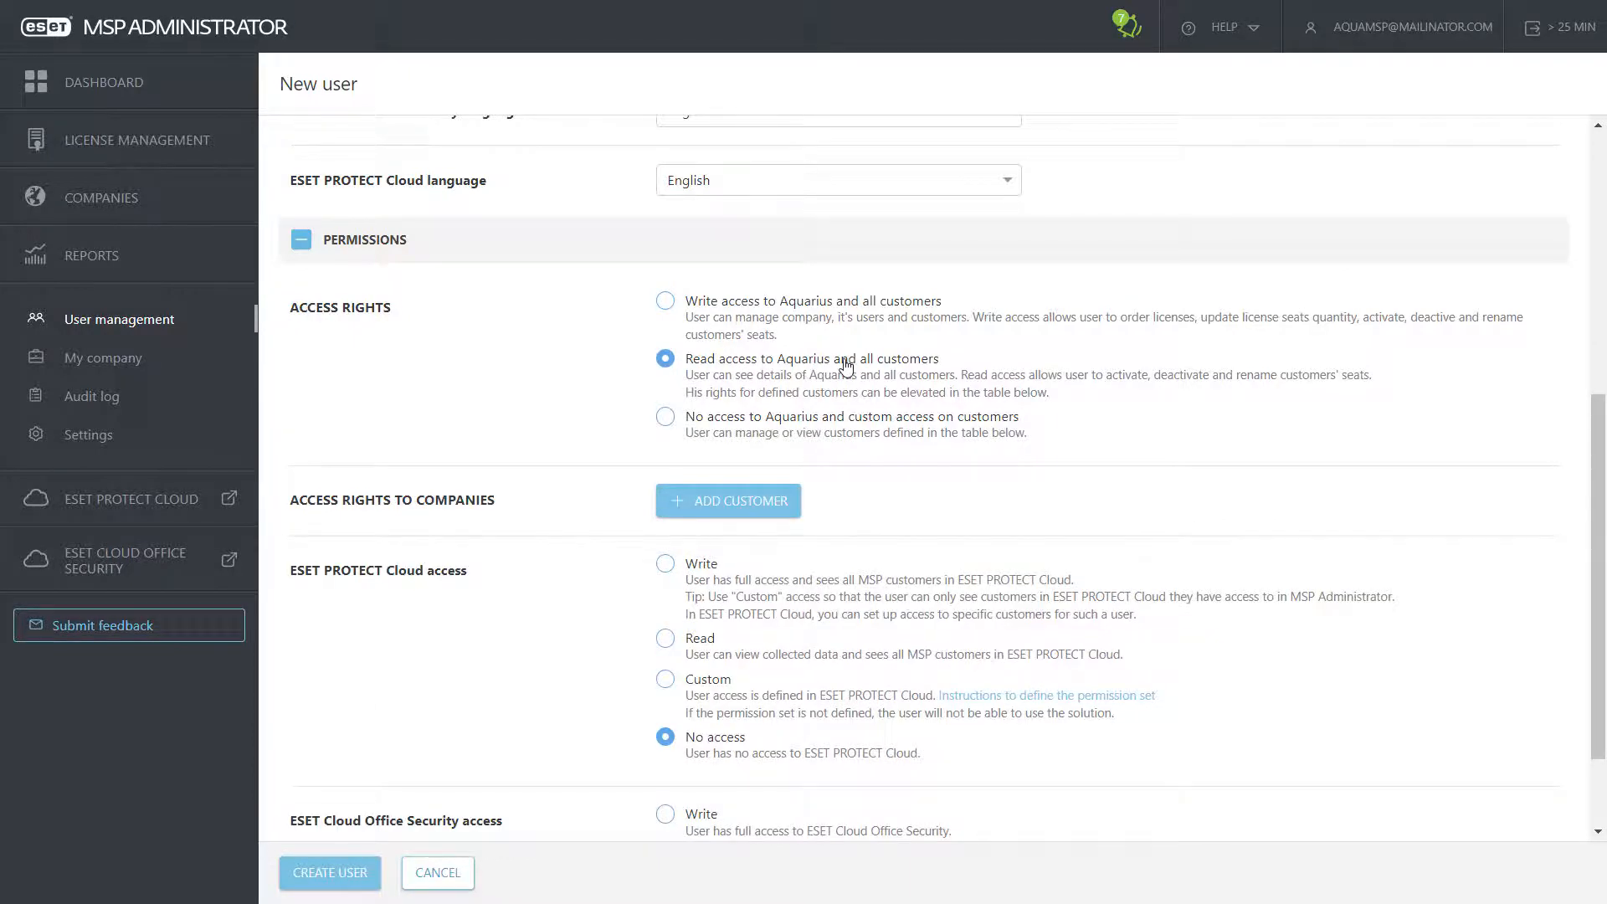
{"action": "left_click", "coordinate": [743, 419]}
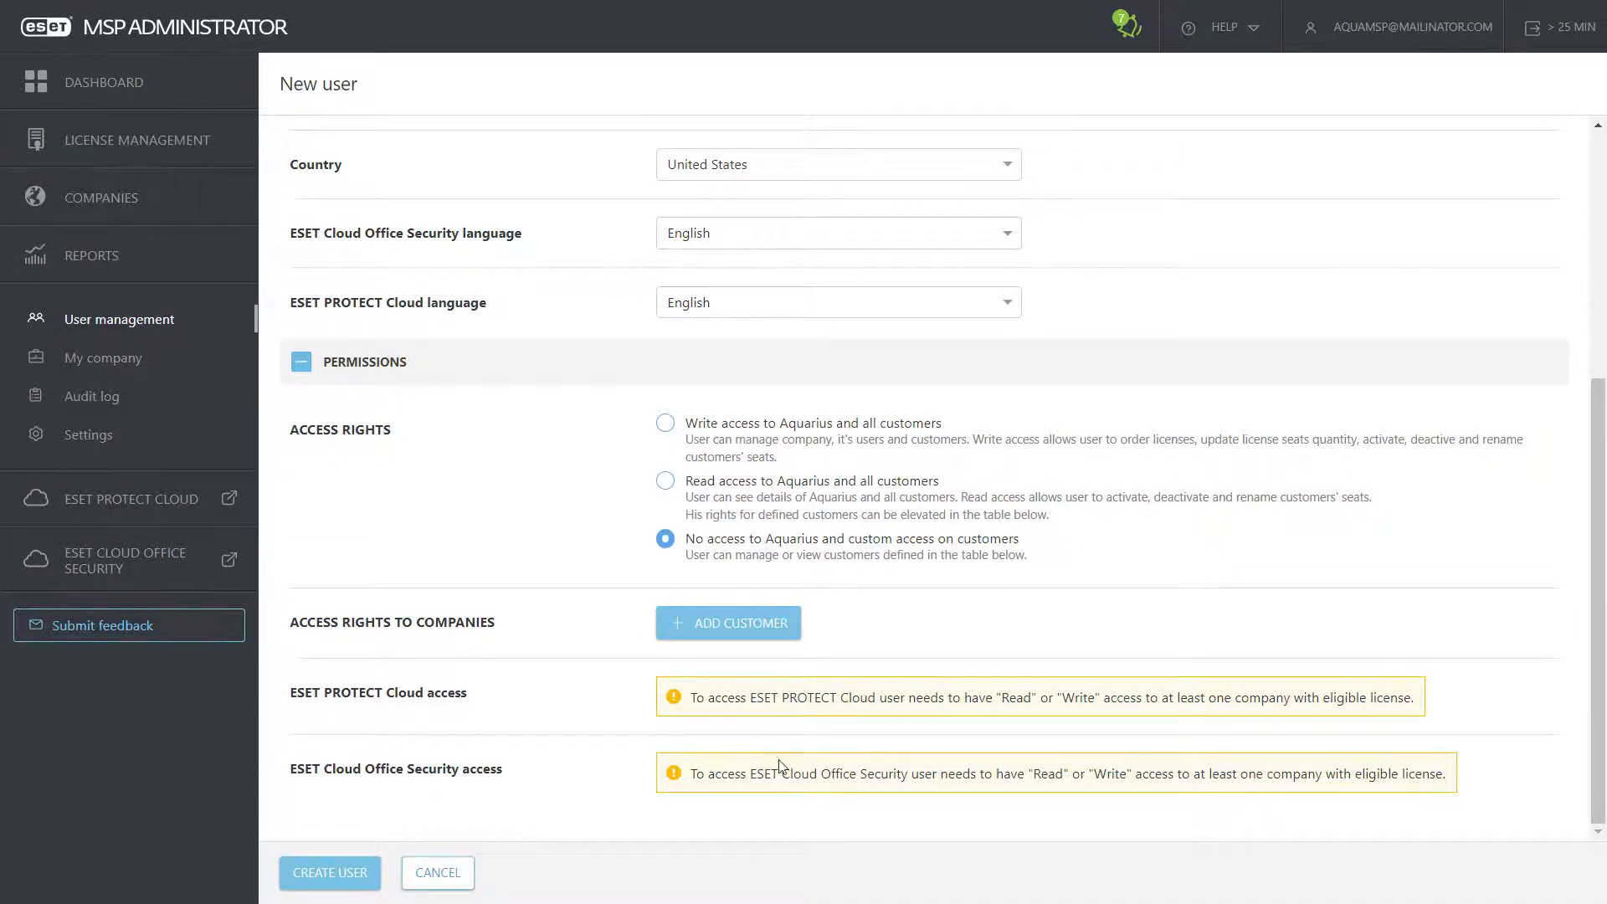
{"action": "left_click", "coordinate": [730, 628]}
{"action": "left_click", "coordinate": [565, 484]}
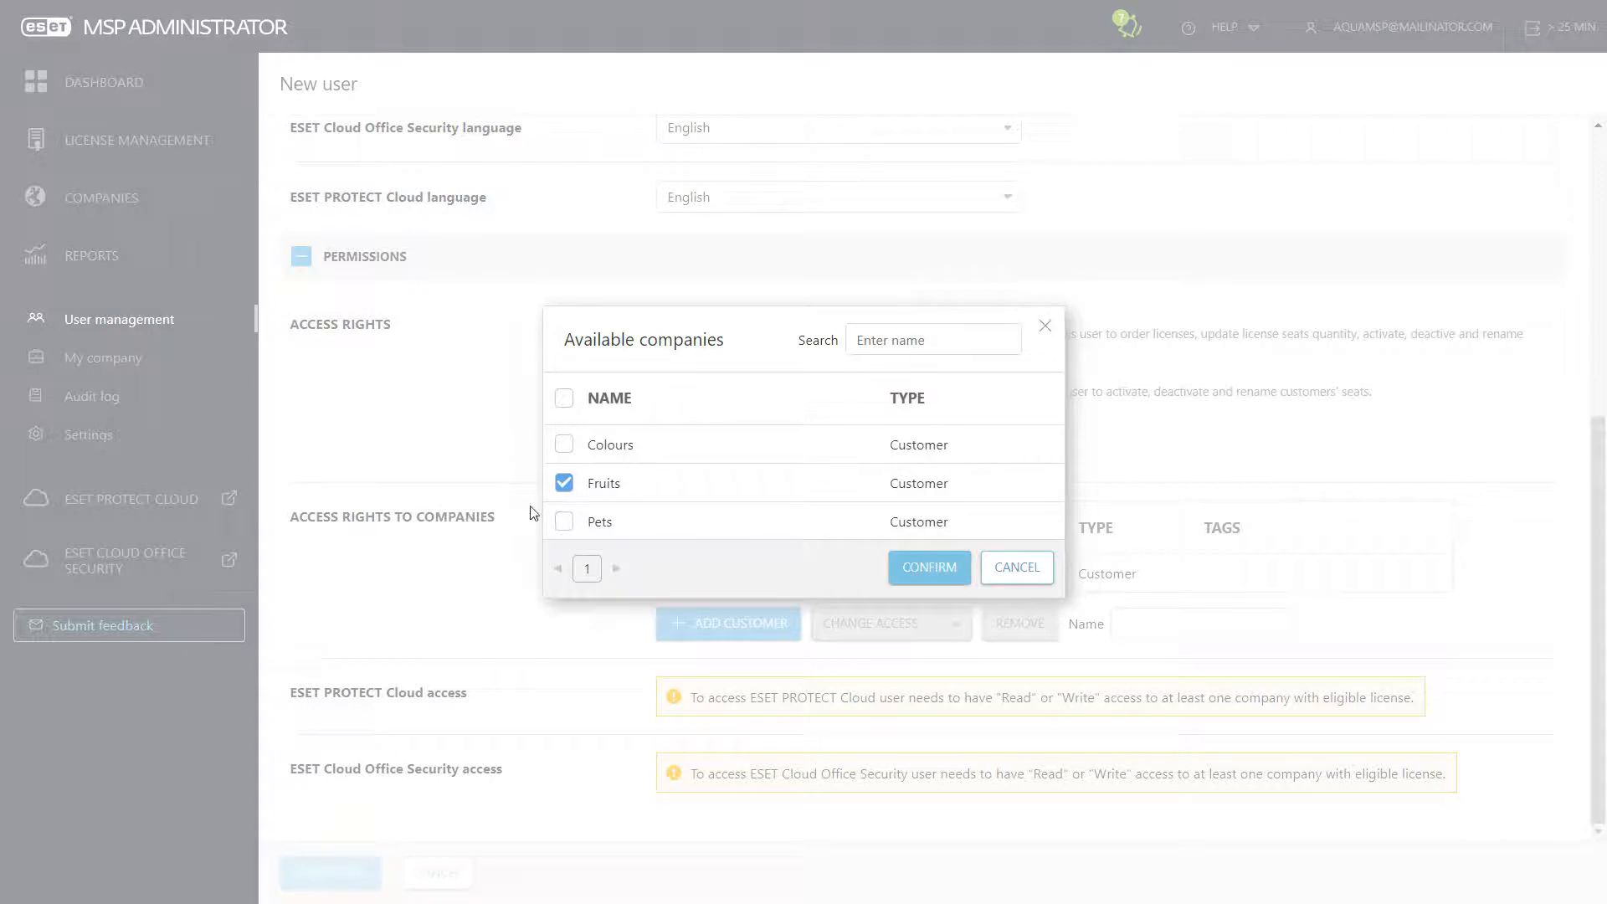
{"action": "left_click", "coordinate": [564, 521]}
{"action": "left_click", "coordinate": [946, 574]}
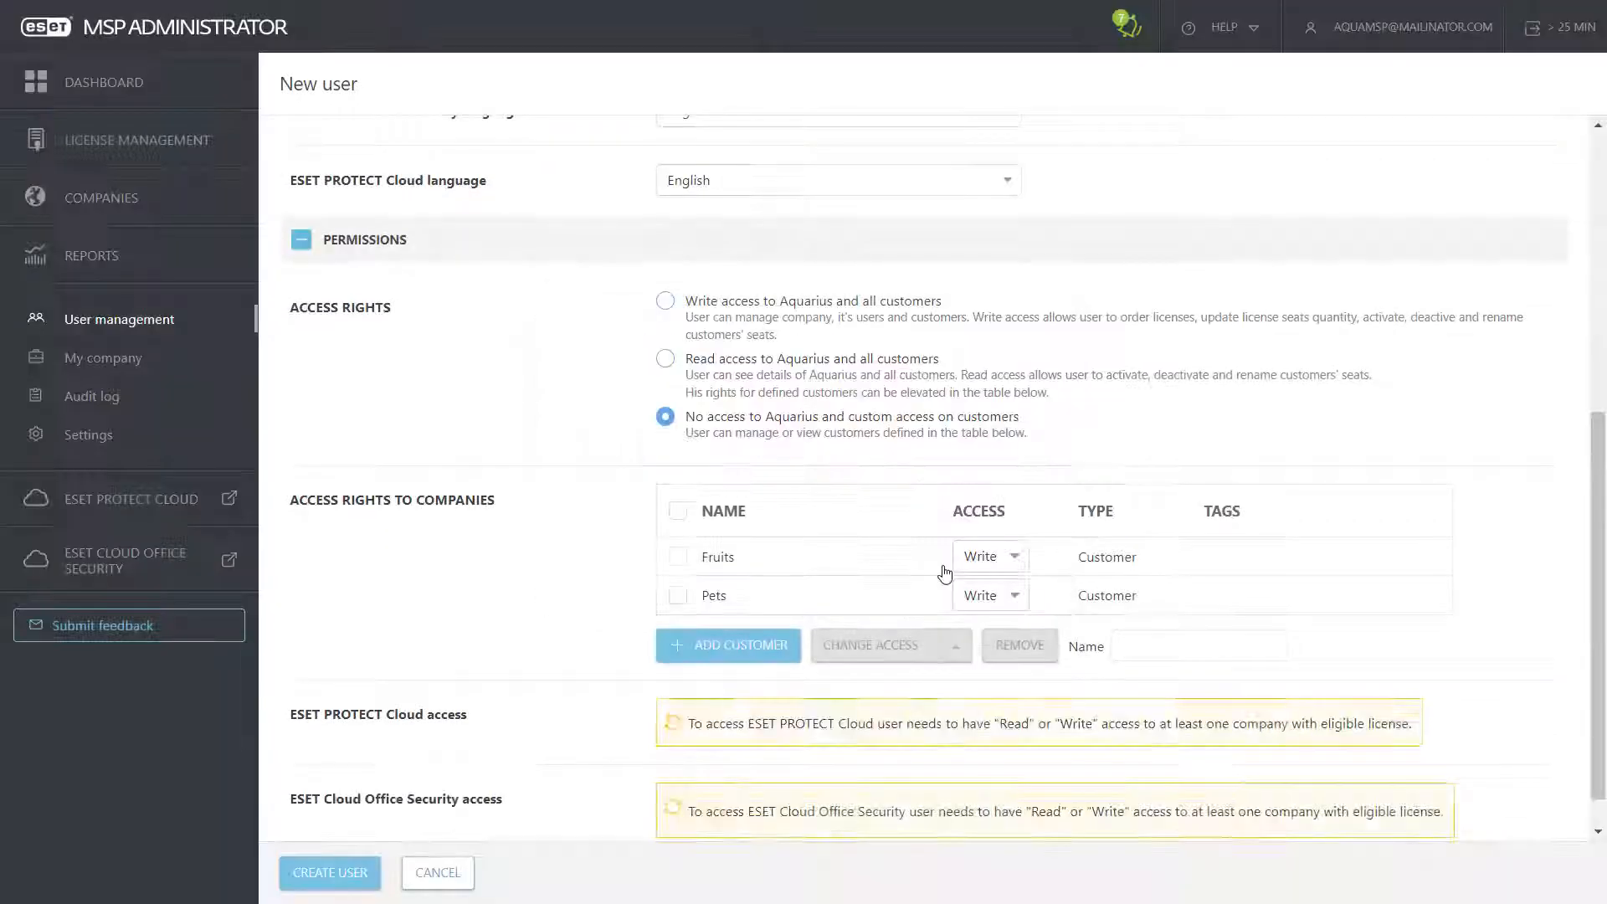
{"action": "left_click", "coordinate": [1018, 561]}
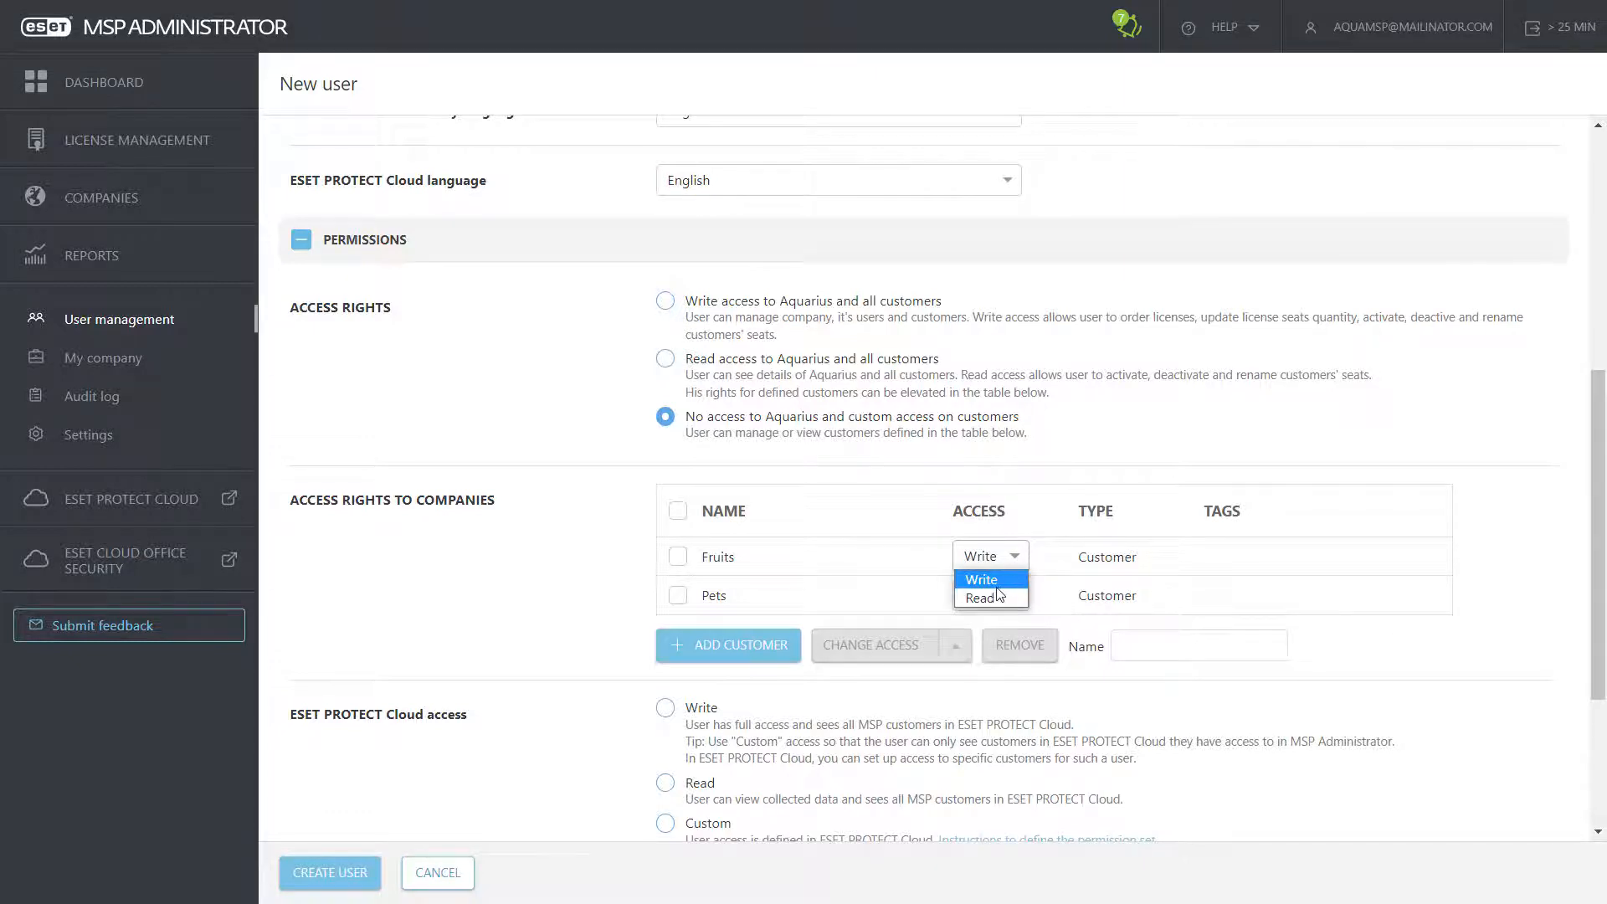
{"action": "left_click", "coordinate": [994, 596]}
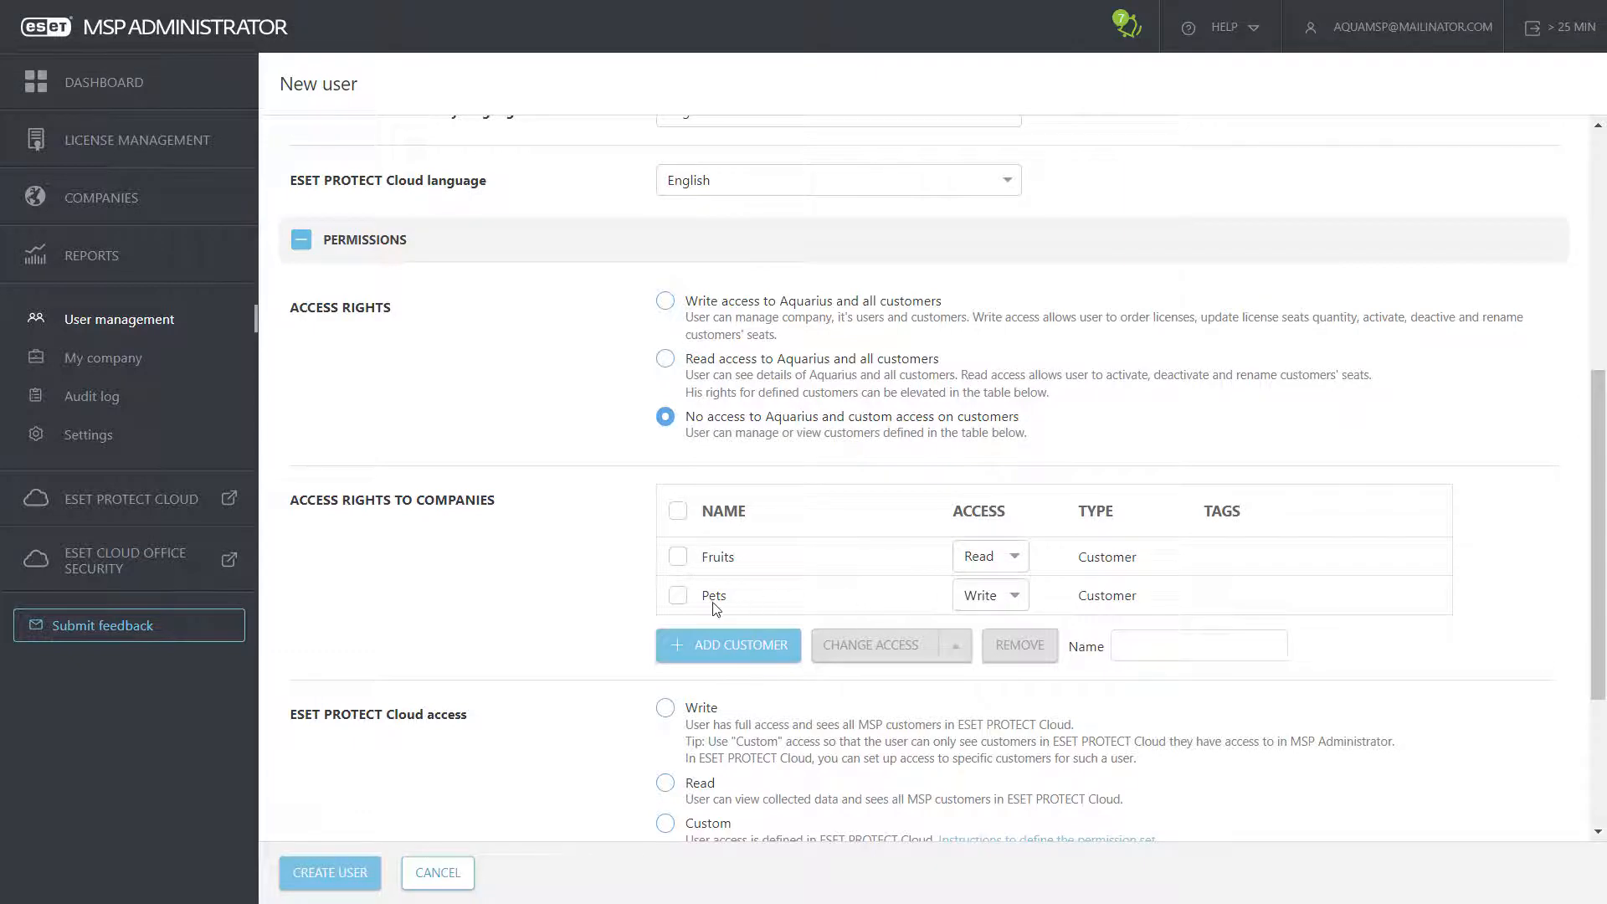
Step: Set Read access for ESET PROTECT Cloud and Cloud Office Security, then create the user
{"action": "scroll", "coordinate": [585, 596], "scroll_direction": "down", "scroll_amount": 3}
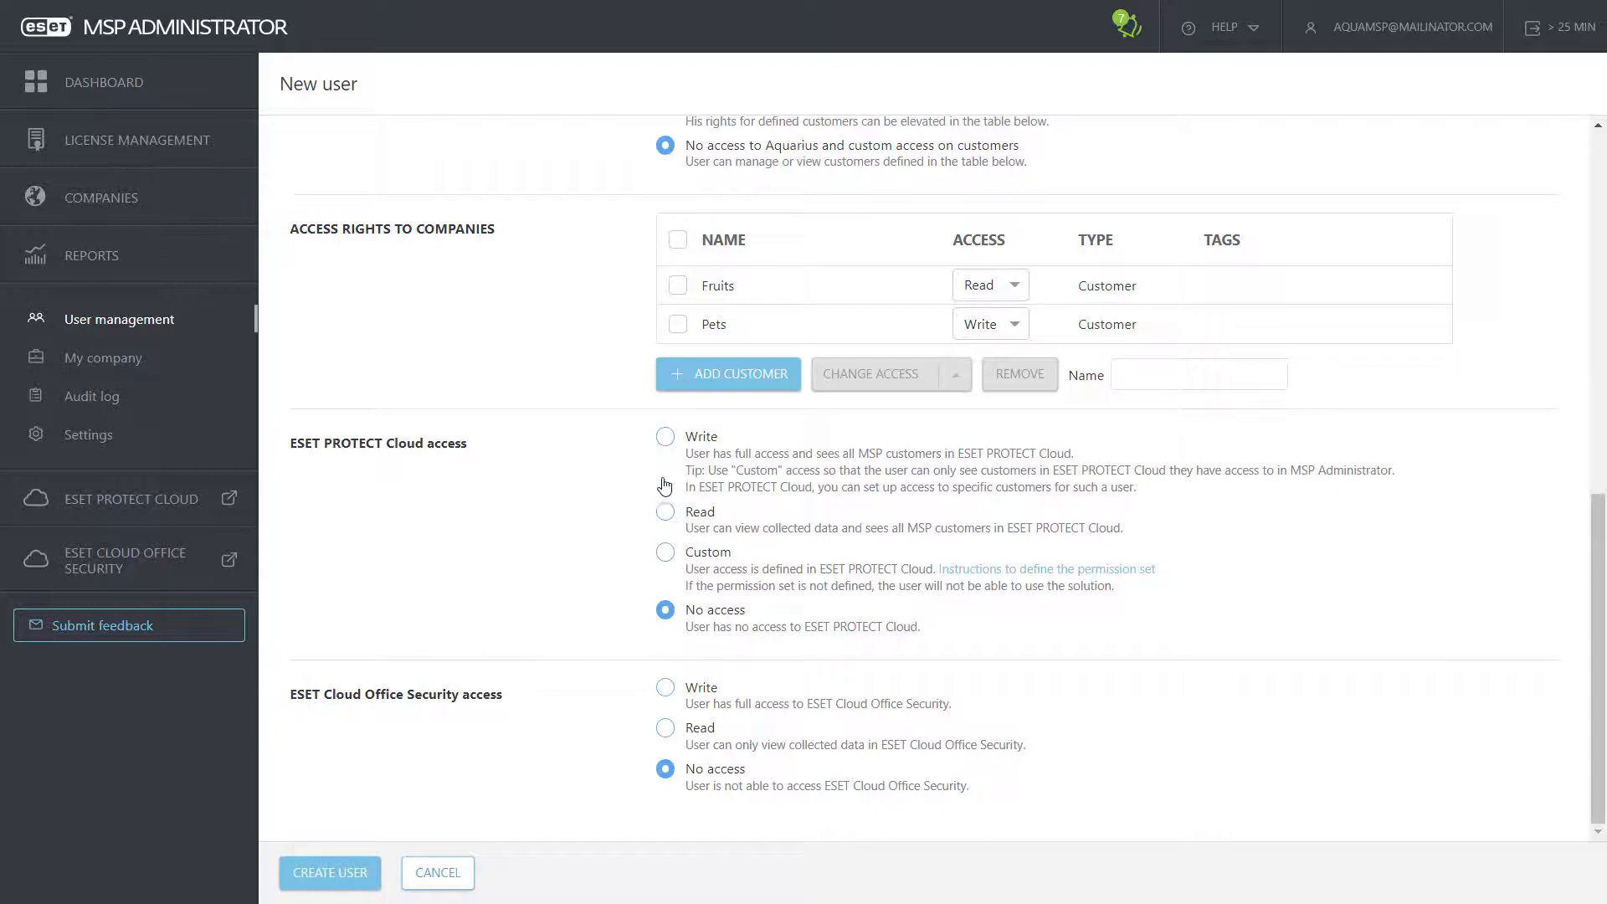
{"action": "left_click", "coordinate": [666, 514]}
{"action": "left_click", "coordinate": [668, 692]}
{"action": "left_click", "coordinate": [666, 729]}
{"action": "left_click", "coordinate": [668, 772]}
{"action": "left_click", "coordinate": [666, 727]}
{"action": "left_click", "coordinate": [334, 872]}
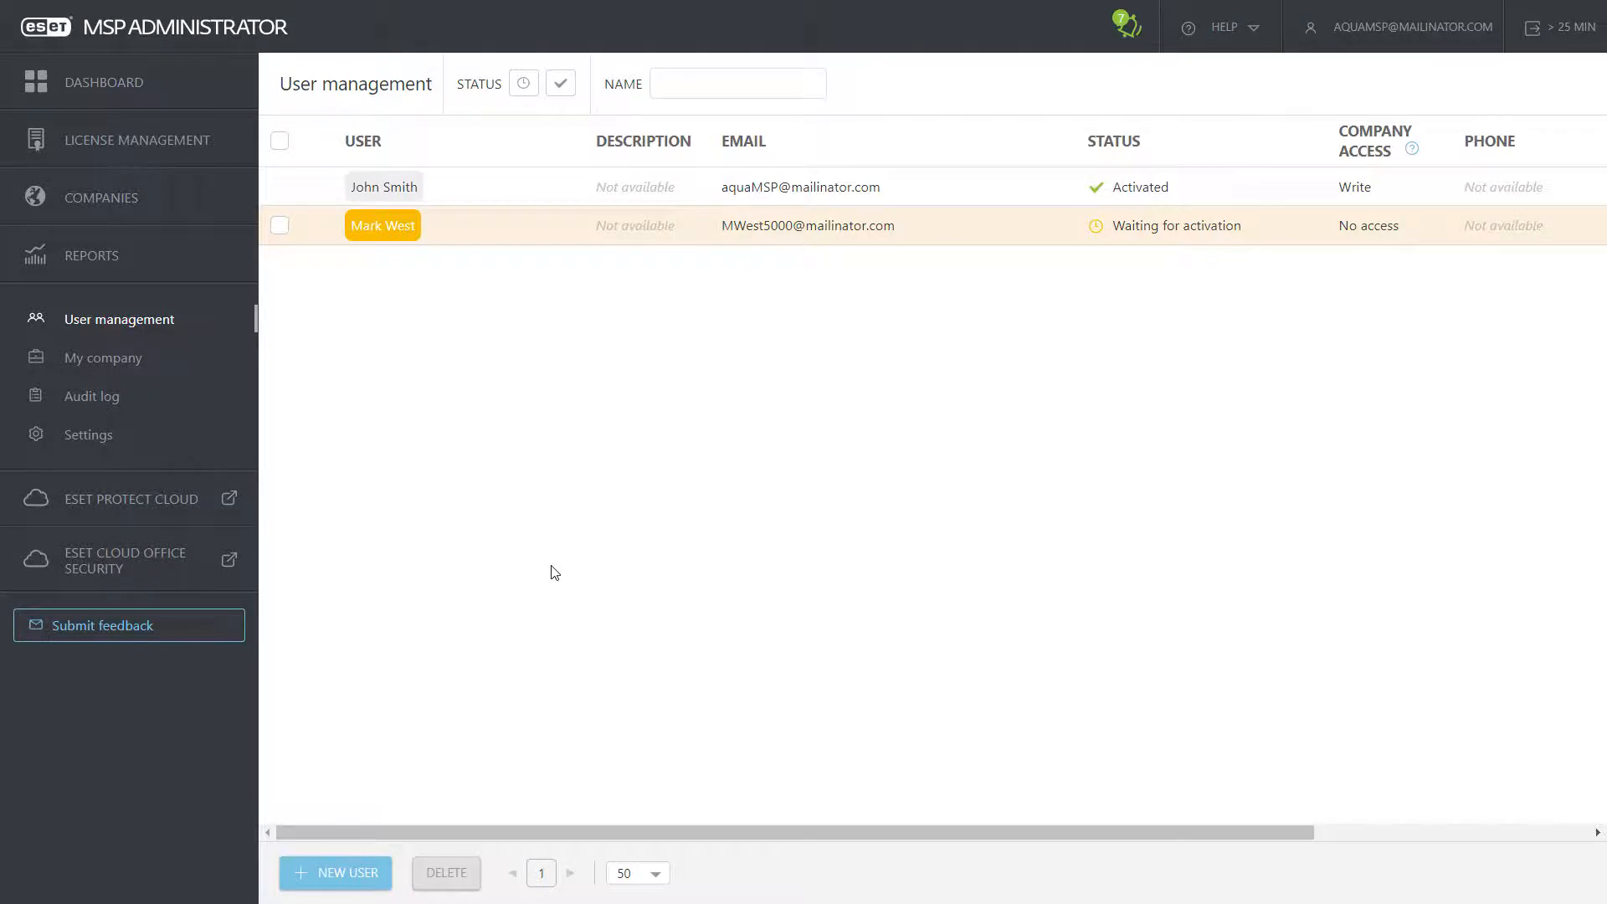
Step: Log out and sign in with the new user's e-mail and password, declining to save the password
{"action": "left_click", "coordinate": [1545, 28]}
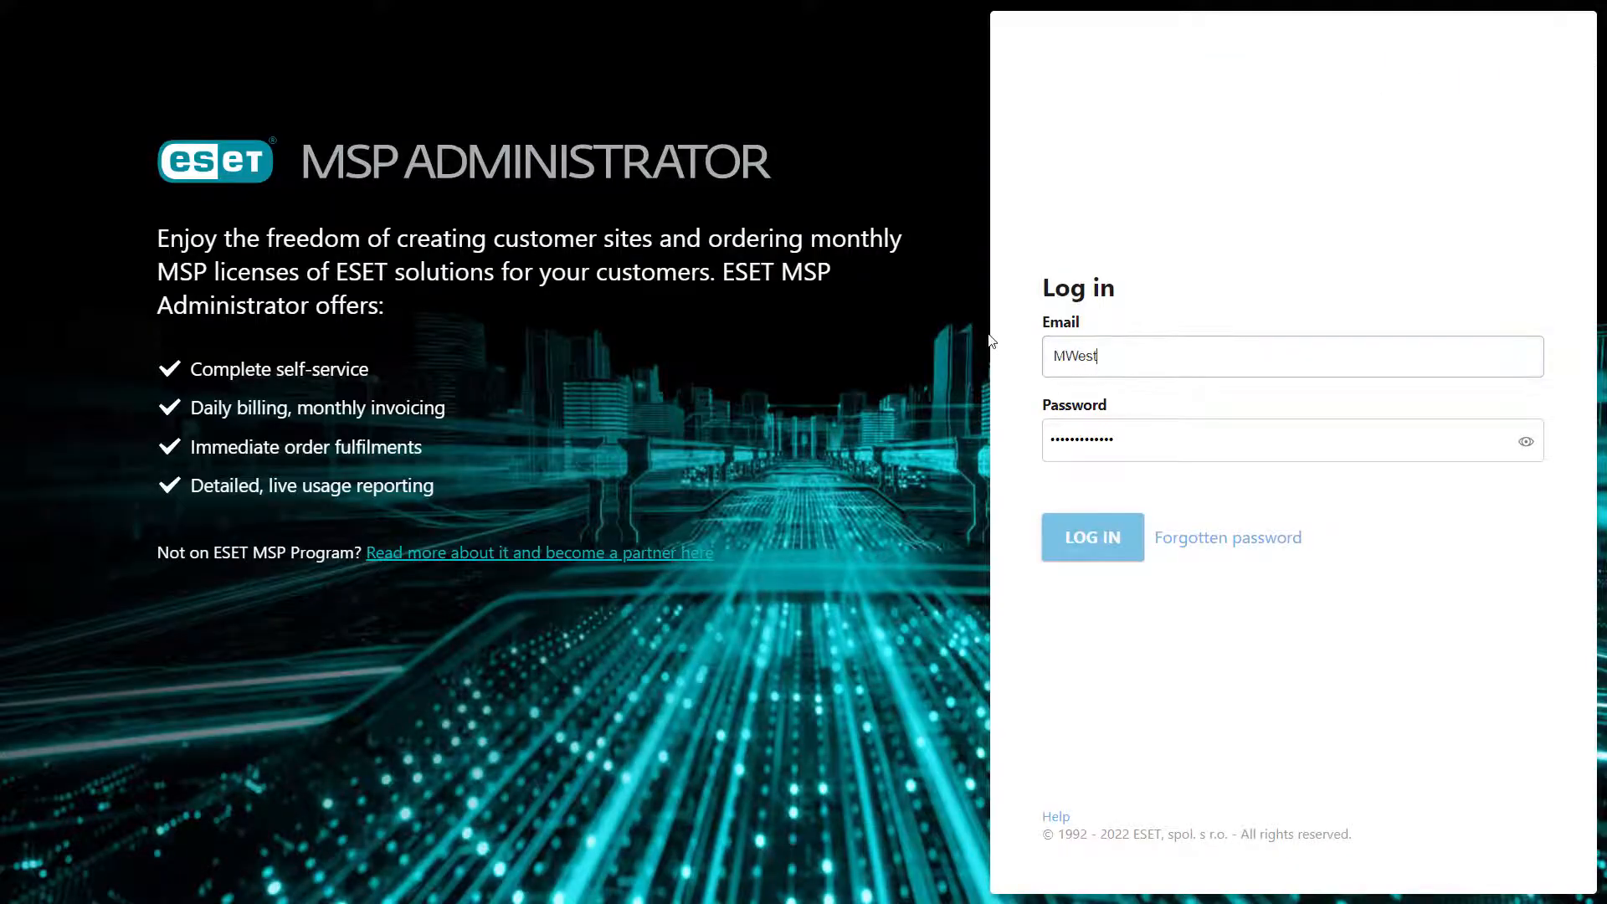
{"action": "key", "text": "Tab"}
{"action": "type", "text": "•••••••"}
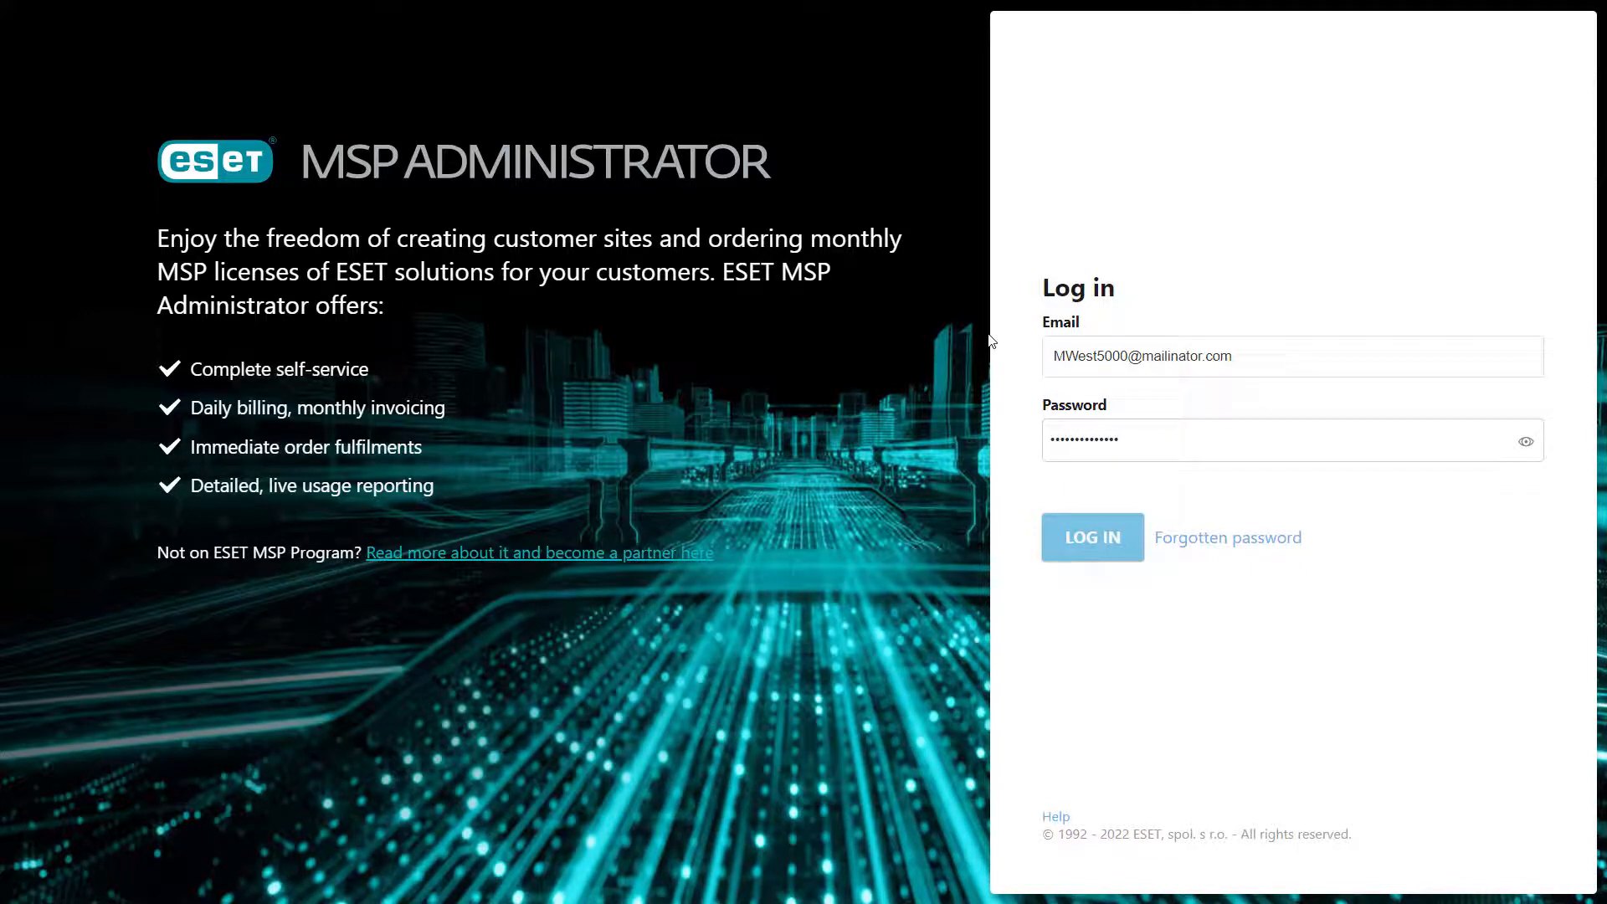
{"action": "type", "text": "•••••••"}
{"action": "left_click", "coordinate": [1097, 543]}
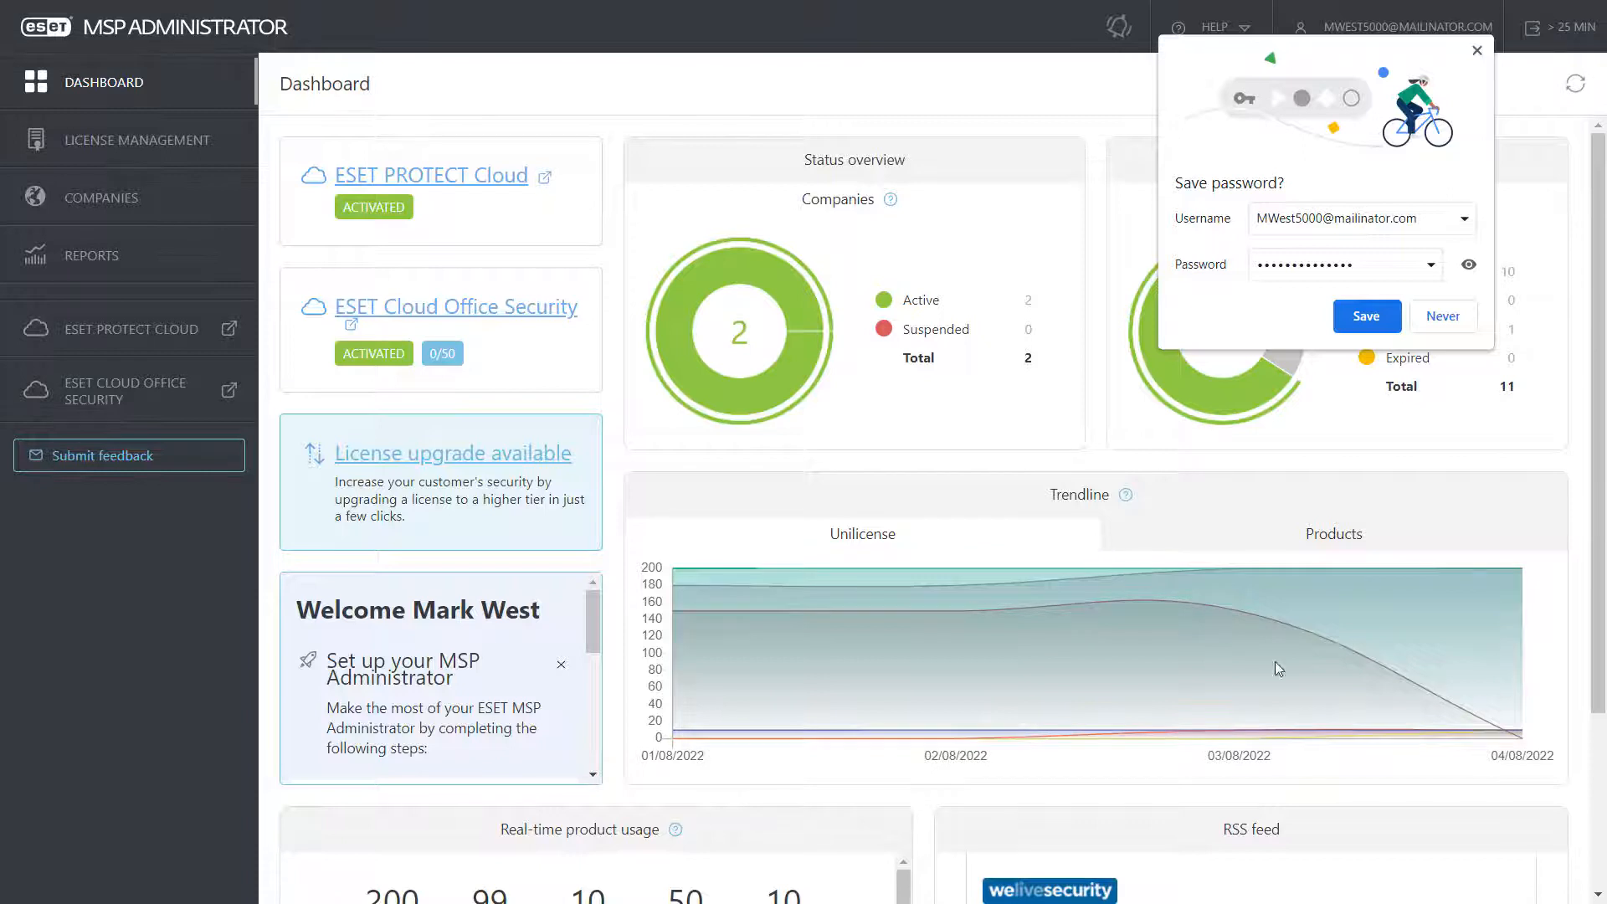
{"action": "left_click", "coordinate": [1444, 315]}
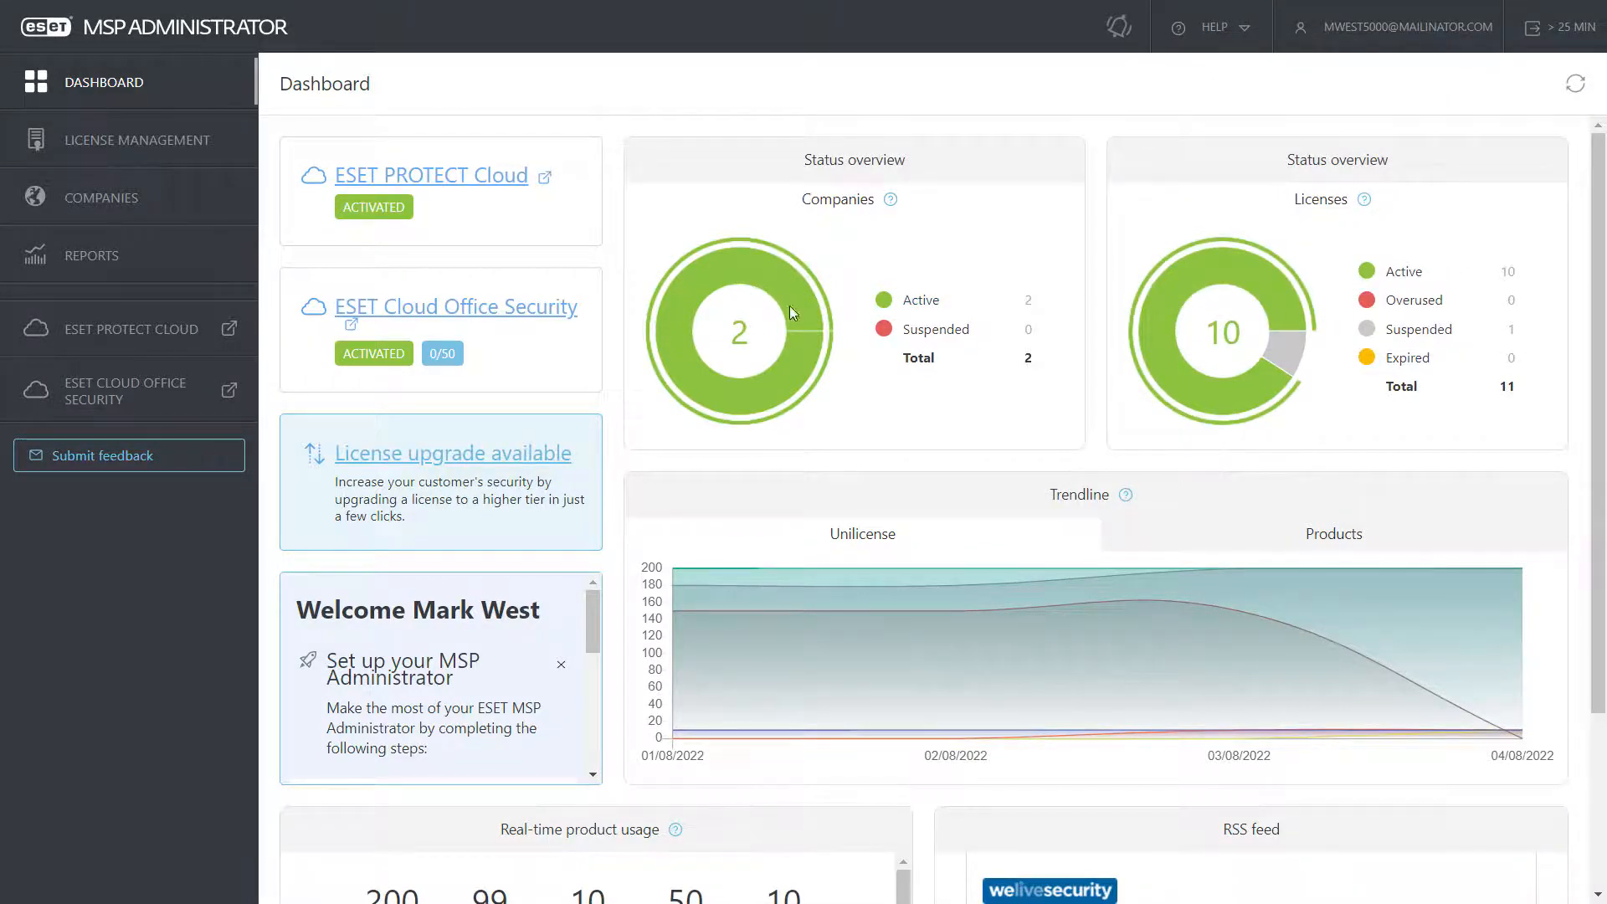
{"action": "scroll", "coordinate": [993, 410], "scroll_direction": "down", "scroll_amount": 3}
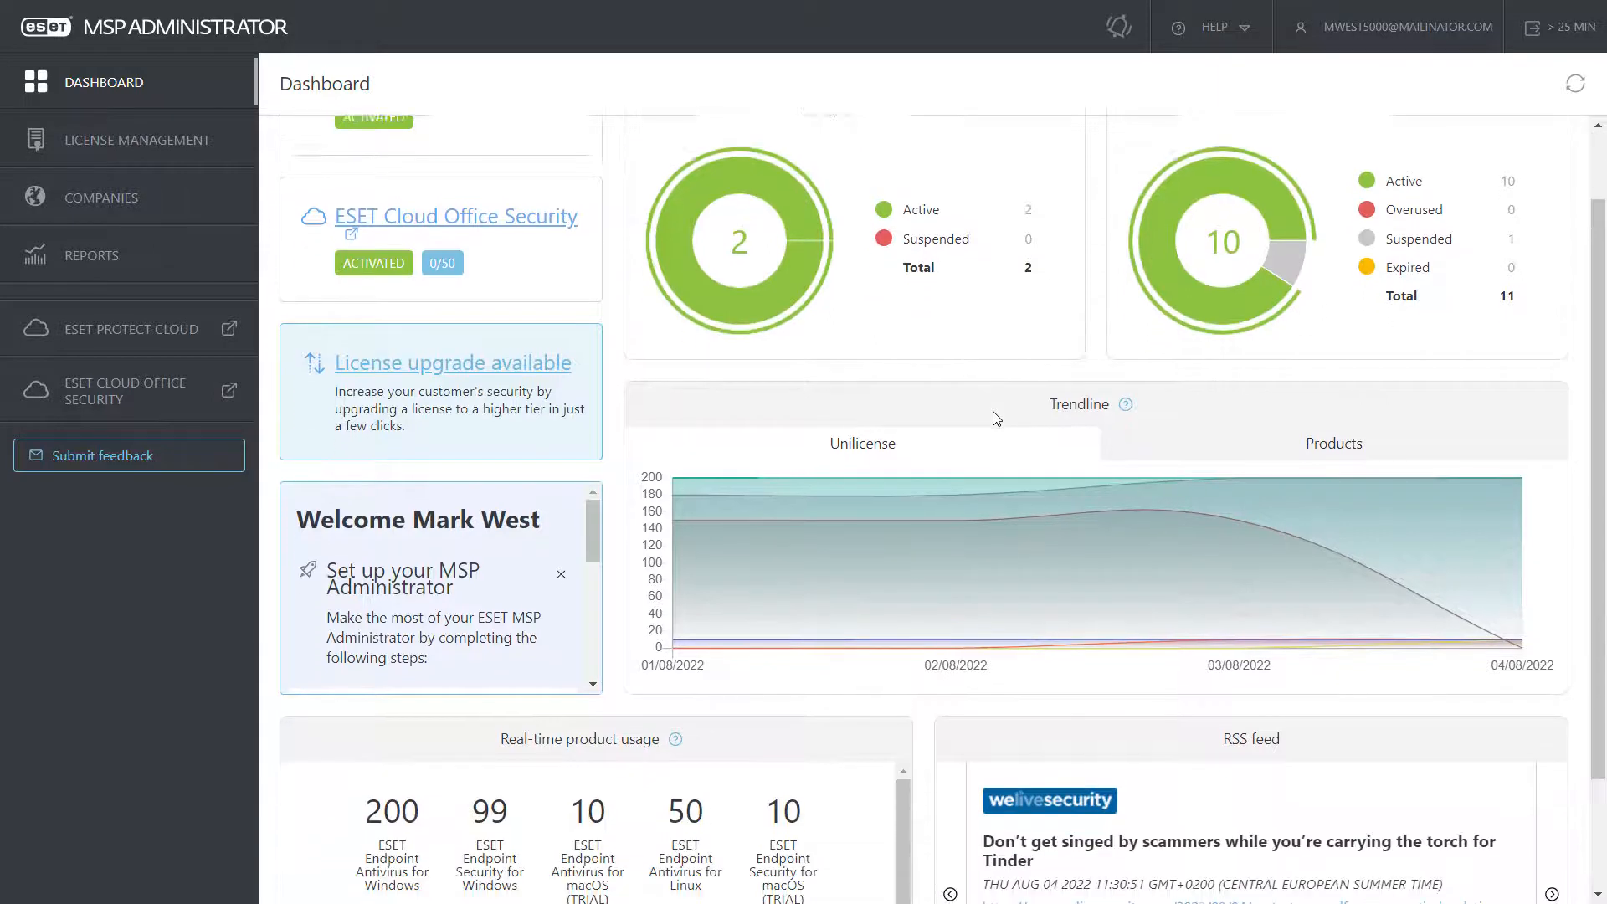
{"action": "scroll", "coordinate": [993, 410], "scroll_direction": "up", "scroll_amount": 2}
{"action": "scroll", "coordinate": [993, 410], "scroll_direction": "up", "scroll_amount": 1}
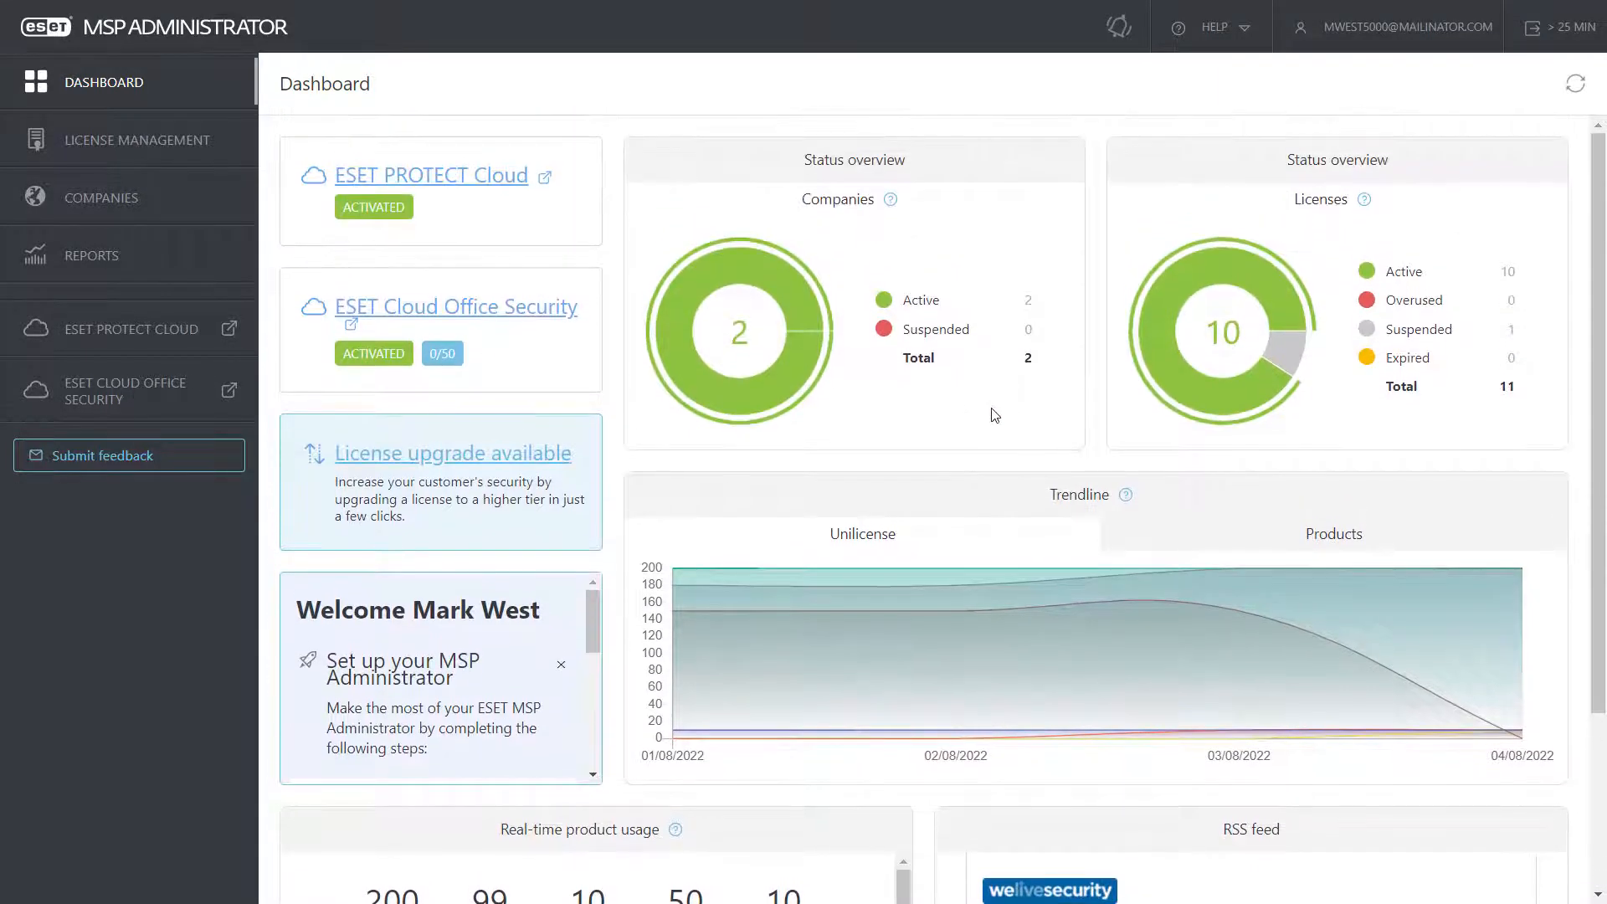
Step: In License management, expand Fruits and Pets, review several license action menus, then collapse both groups
{"action": "left_click", "coordinate": [146, 144]}
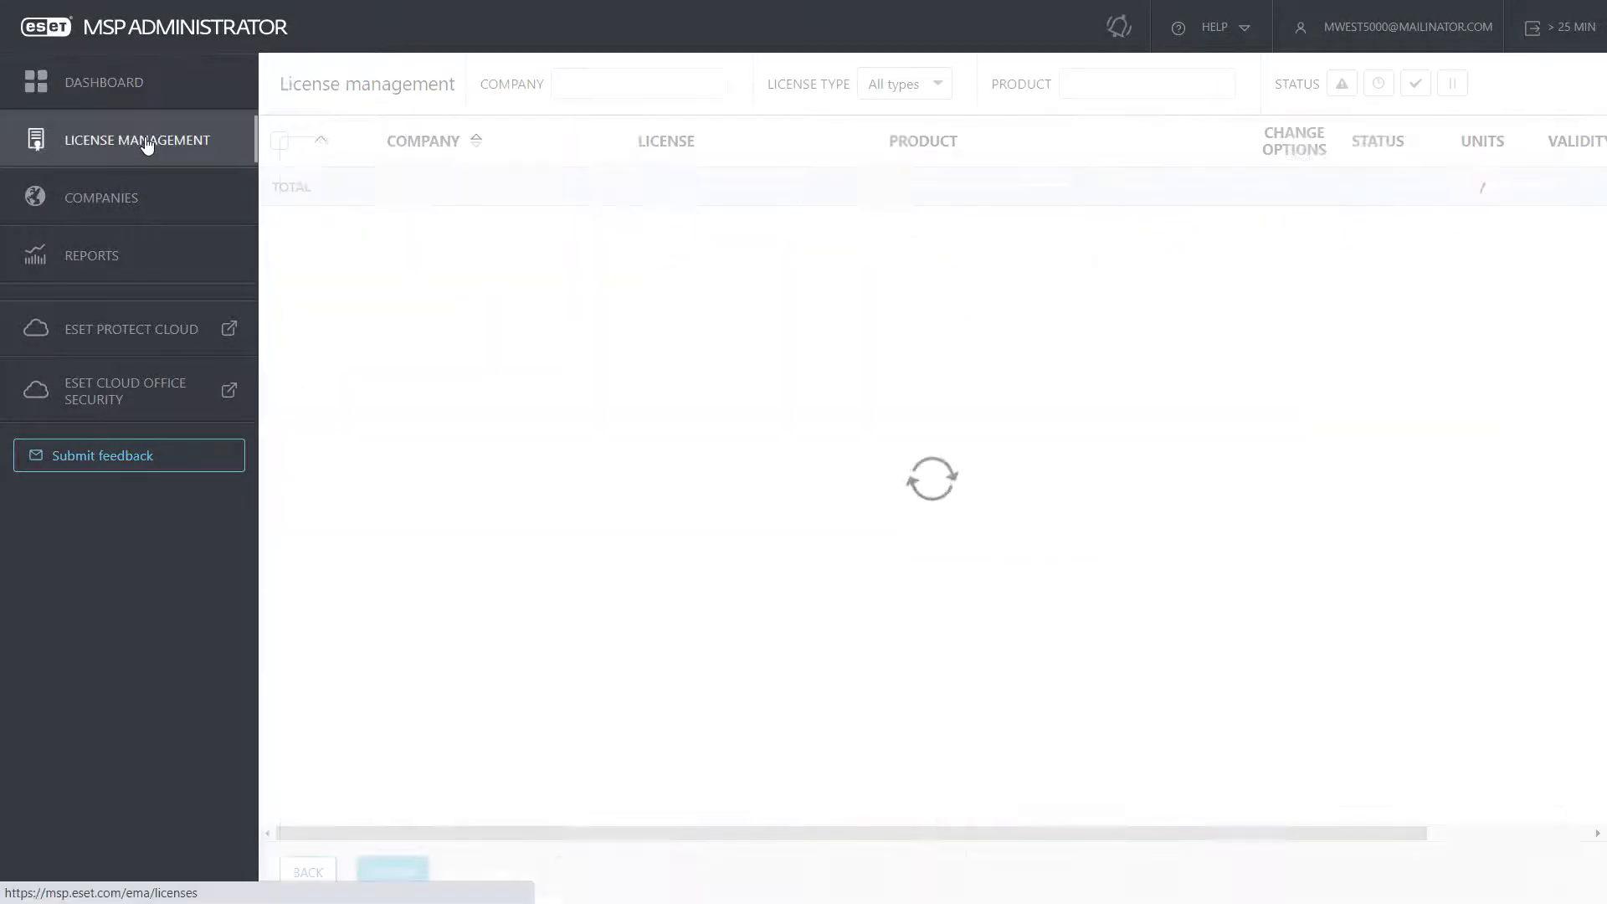
{"action": "left_click", "coordinate": [321, 225]}
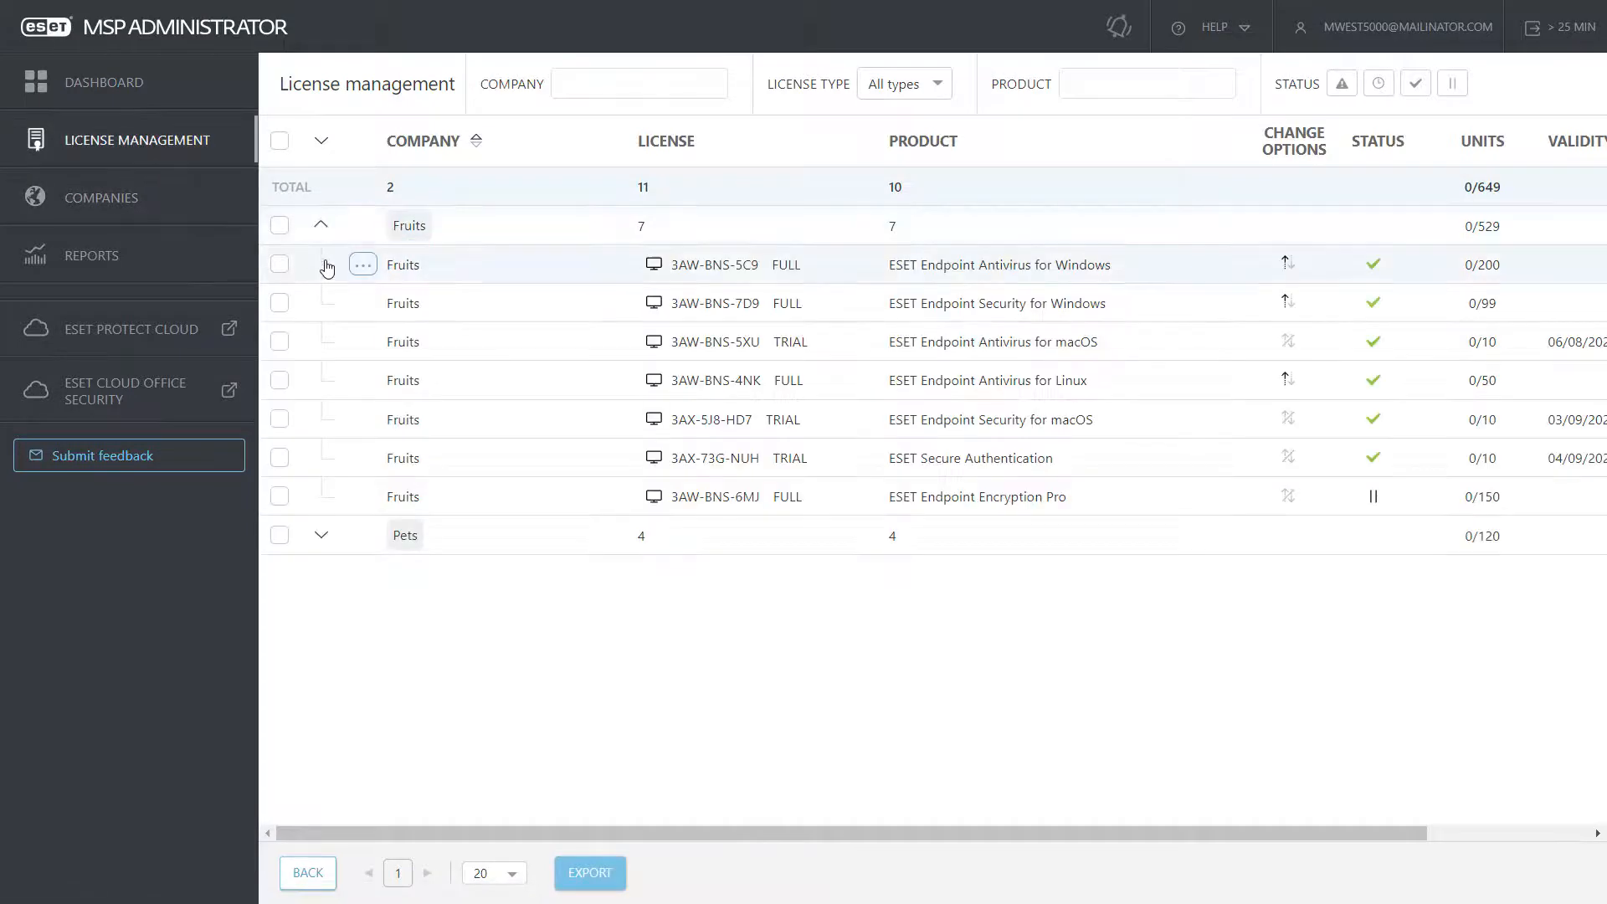
{"action": "left_click", "coordinate": [323, 539]}
{"action": "left_click", "coordinate": [365, 582]}
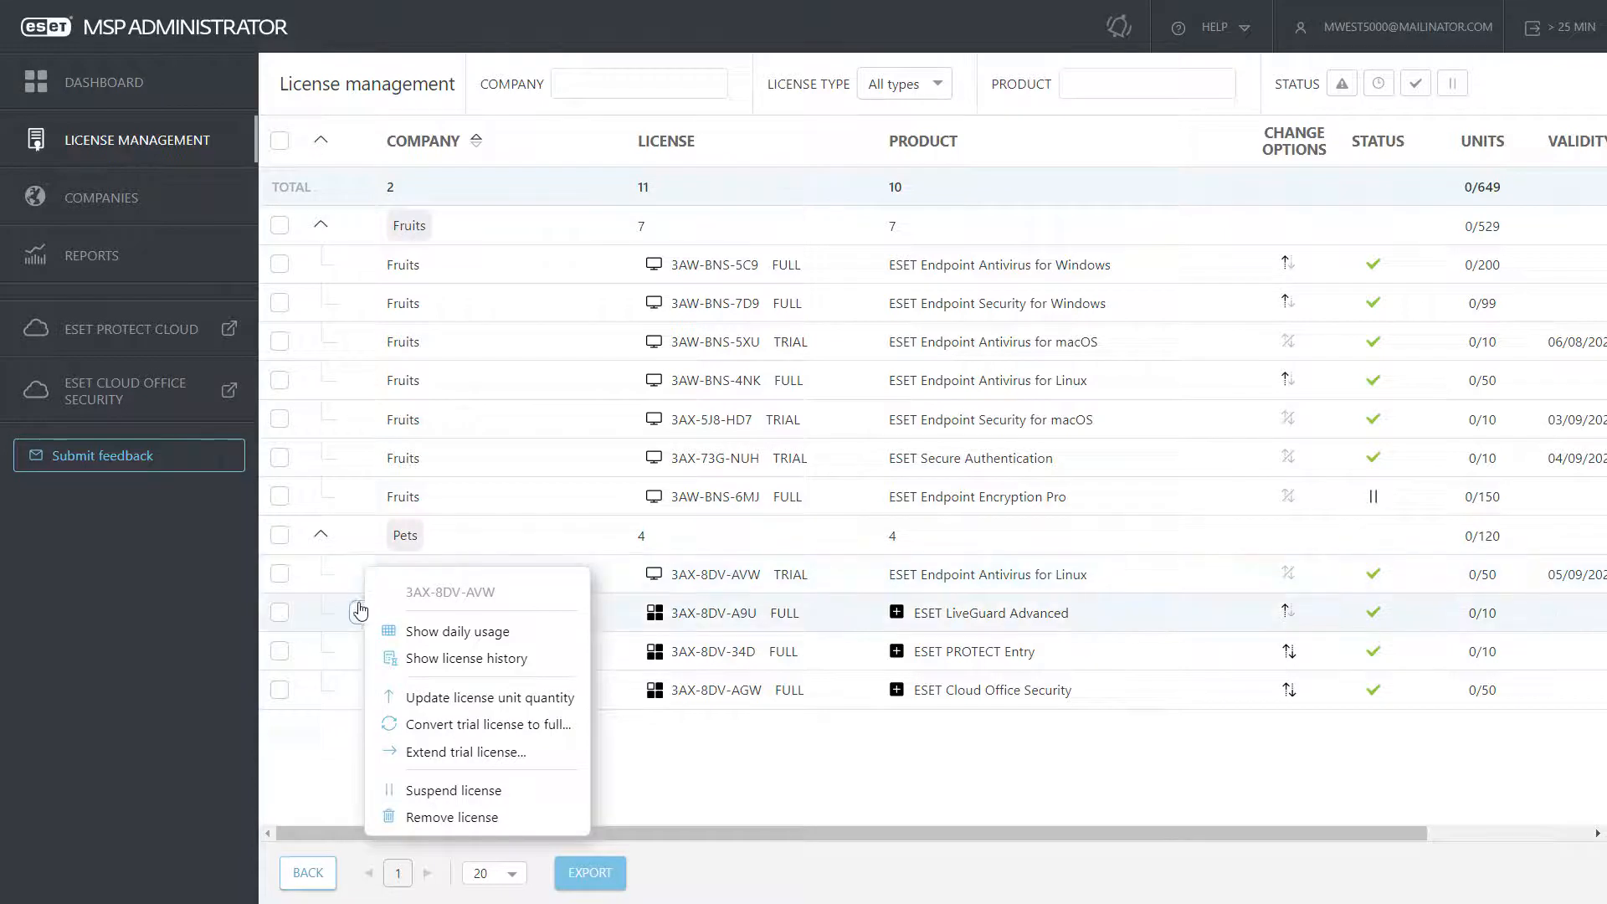
{"action": "left_click", "coordinate": [361, 617]}
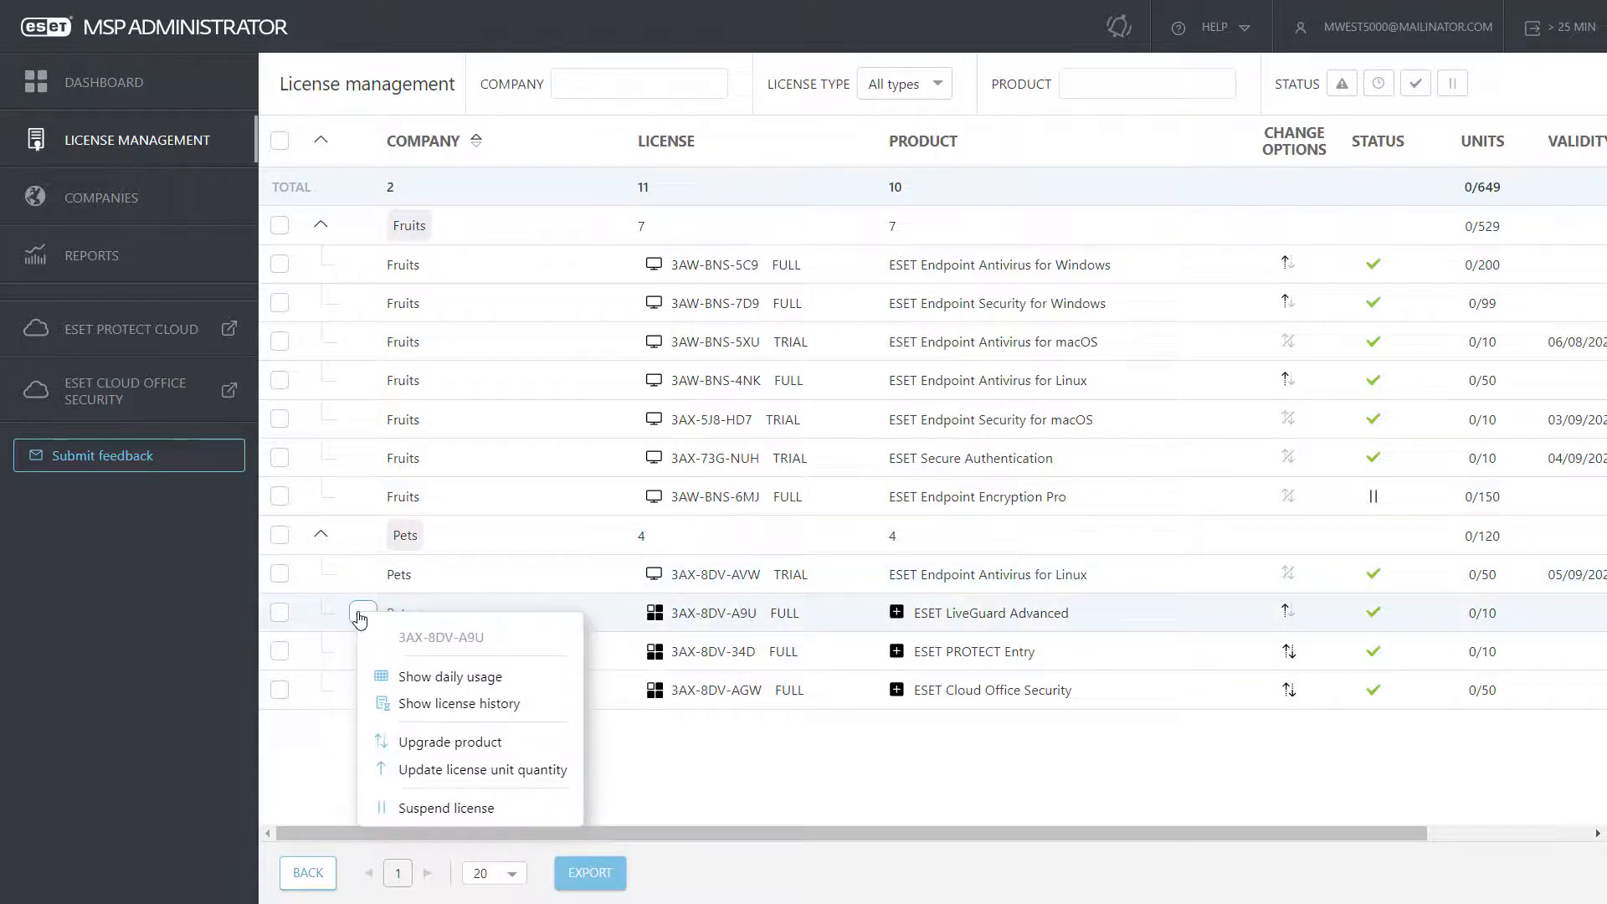
{"action": "left_click", "coordinate": [361, 496]}
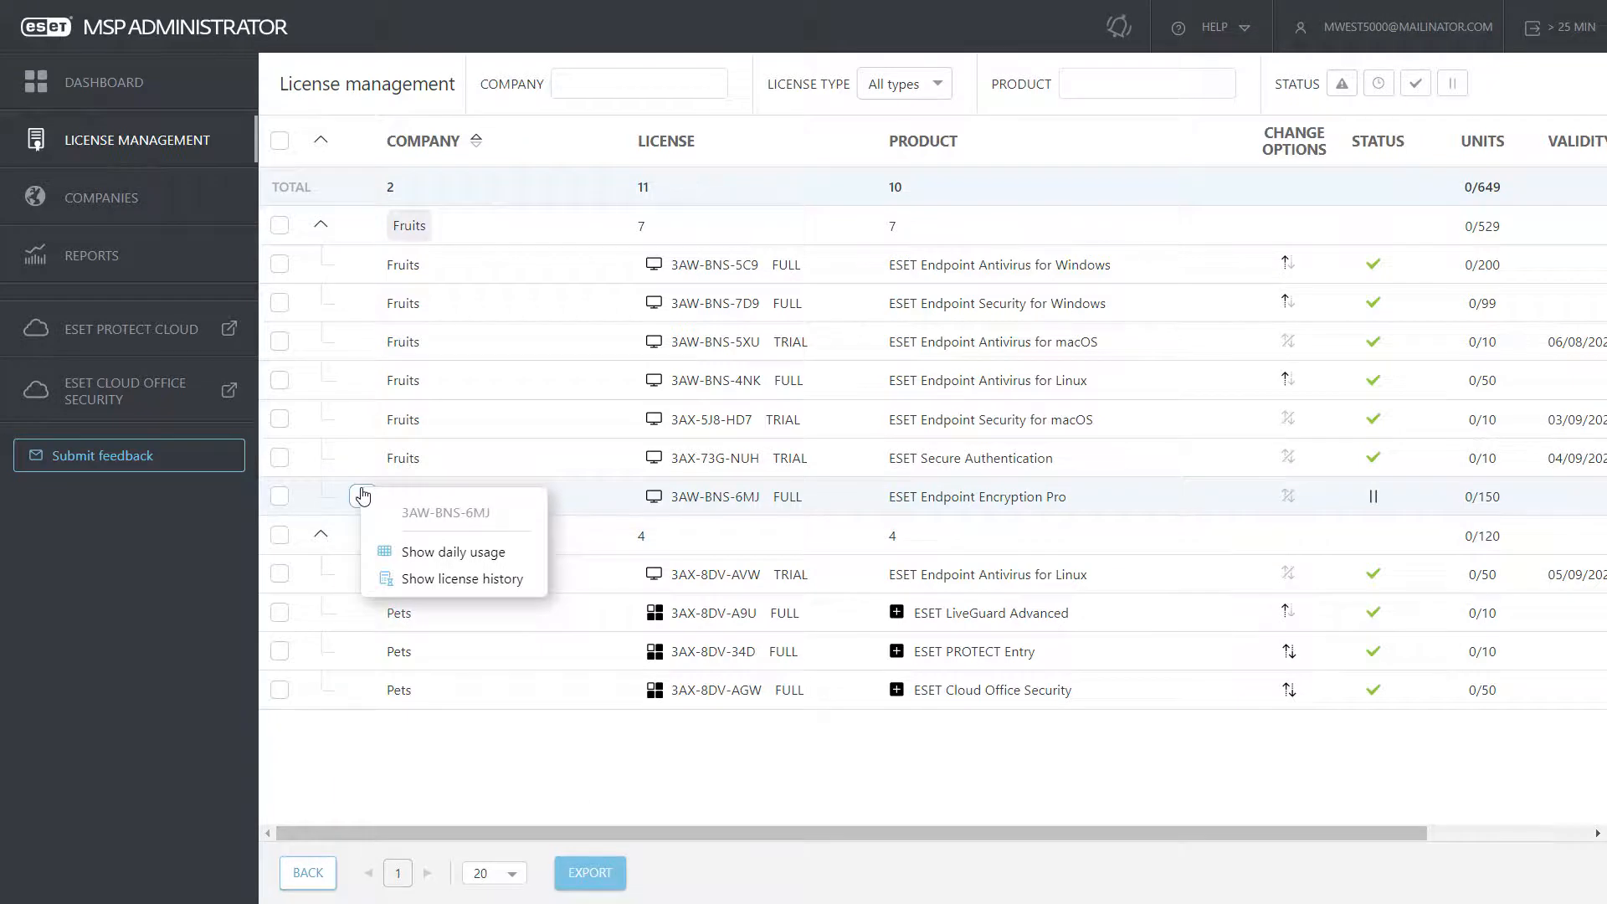
{"action": "left_click", "coordinate": [362, 467]}
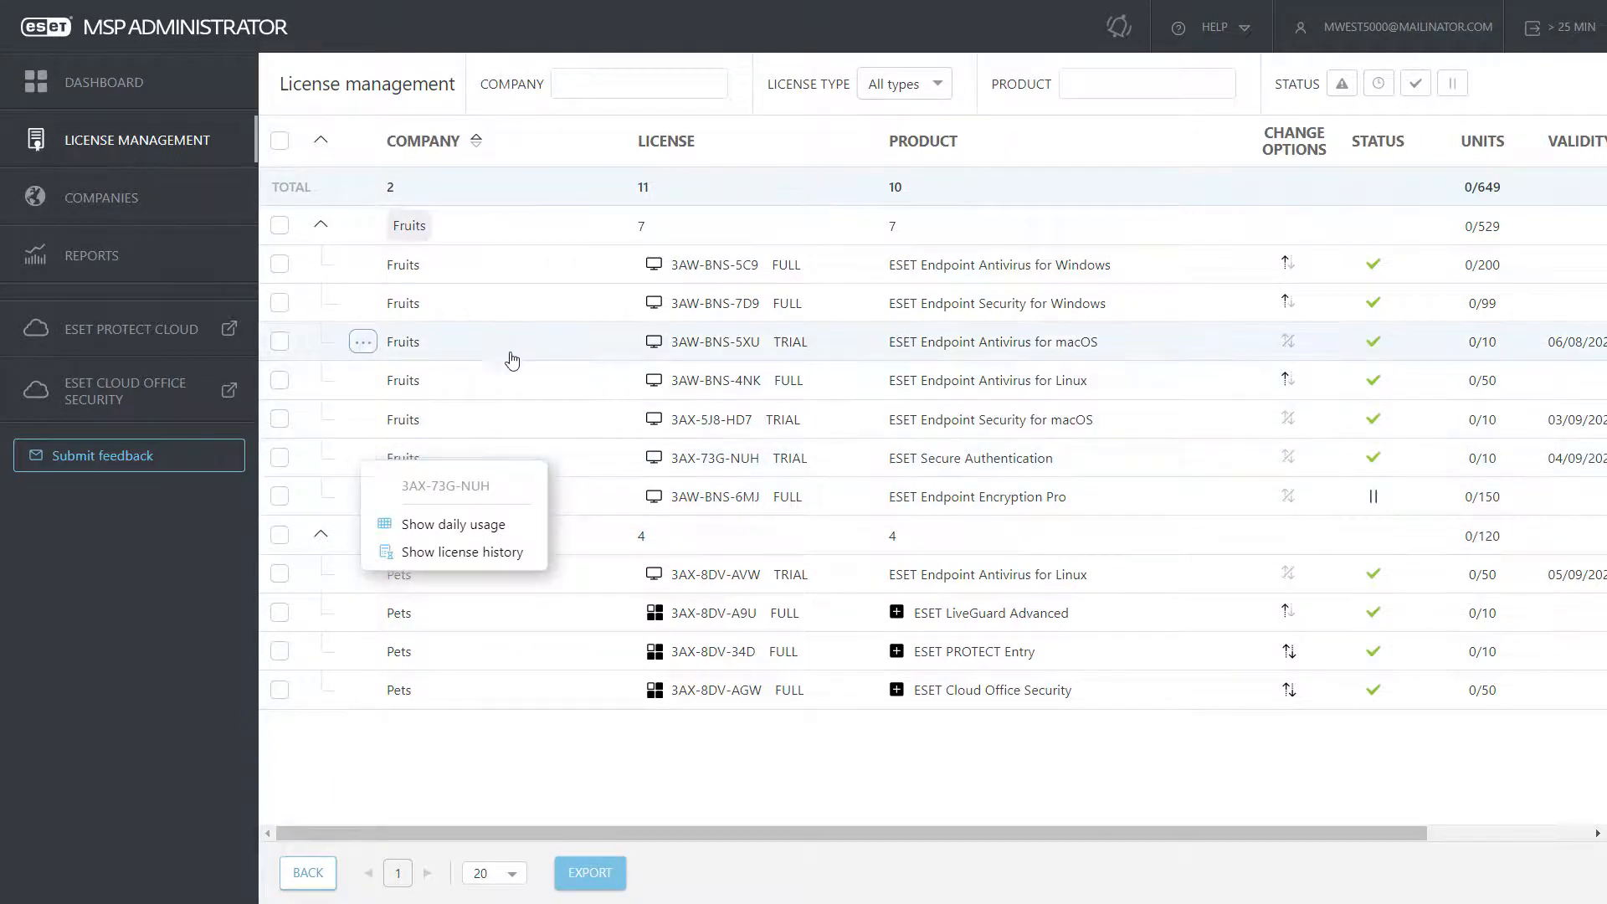
{"action": "left_click", "coordinate": [322, 226]}
{"action": "left_click", "coordinate": [321, 264]}
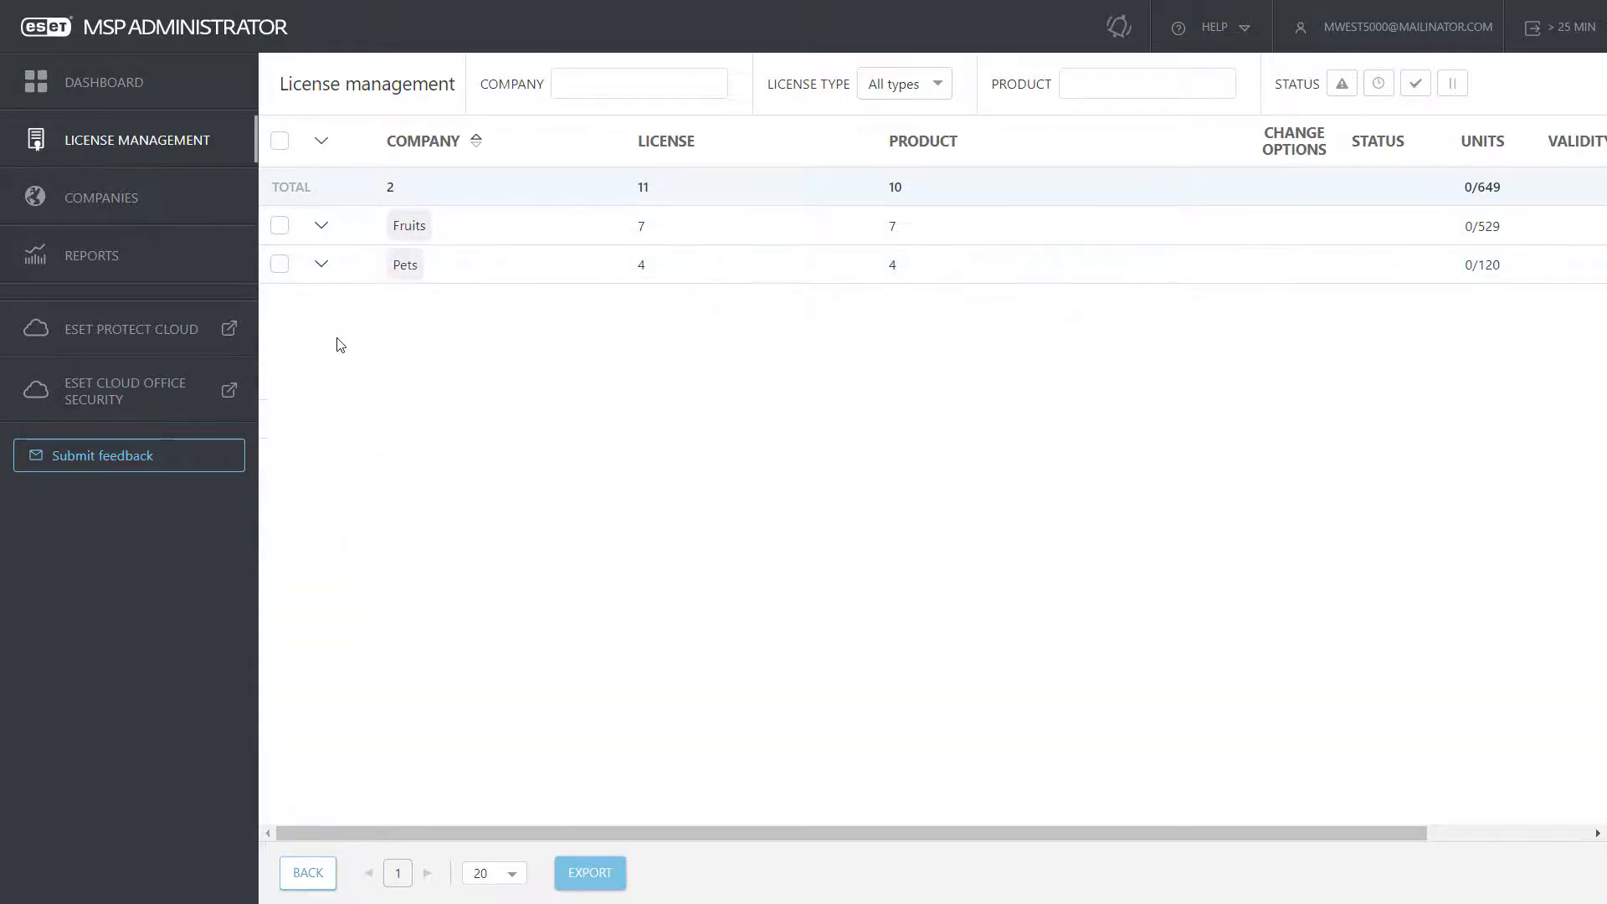
Step: Review Fruits' activated units, licenses and license usage in its company details, then return to the Dashboard
{"action": "left_click", "coordinate": [151, 200]}
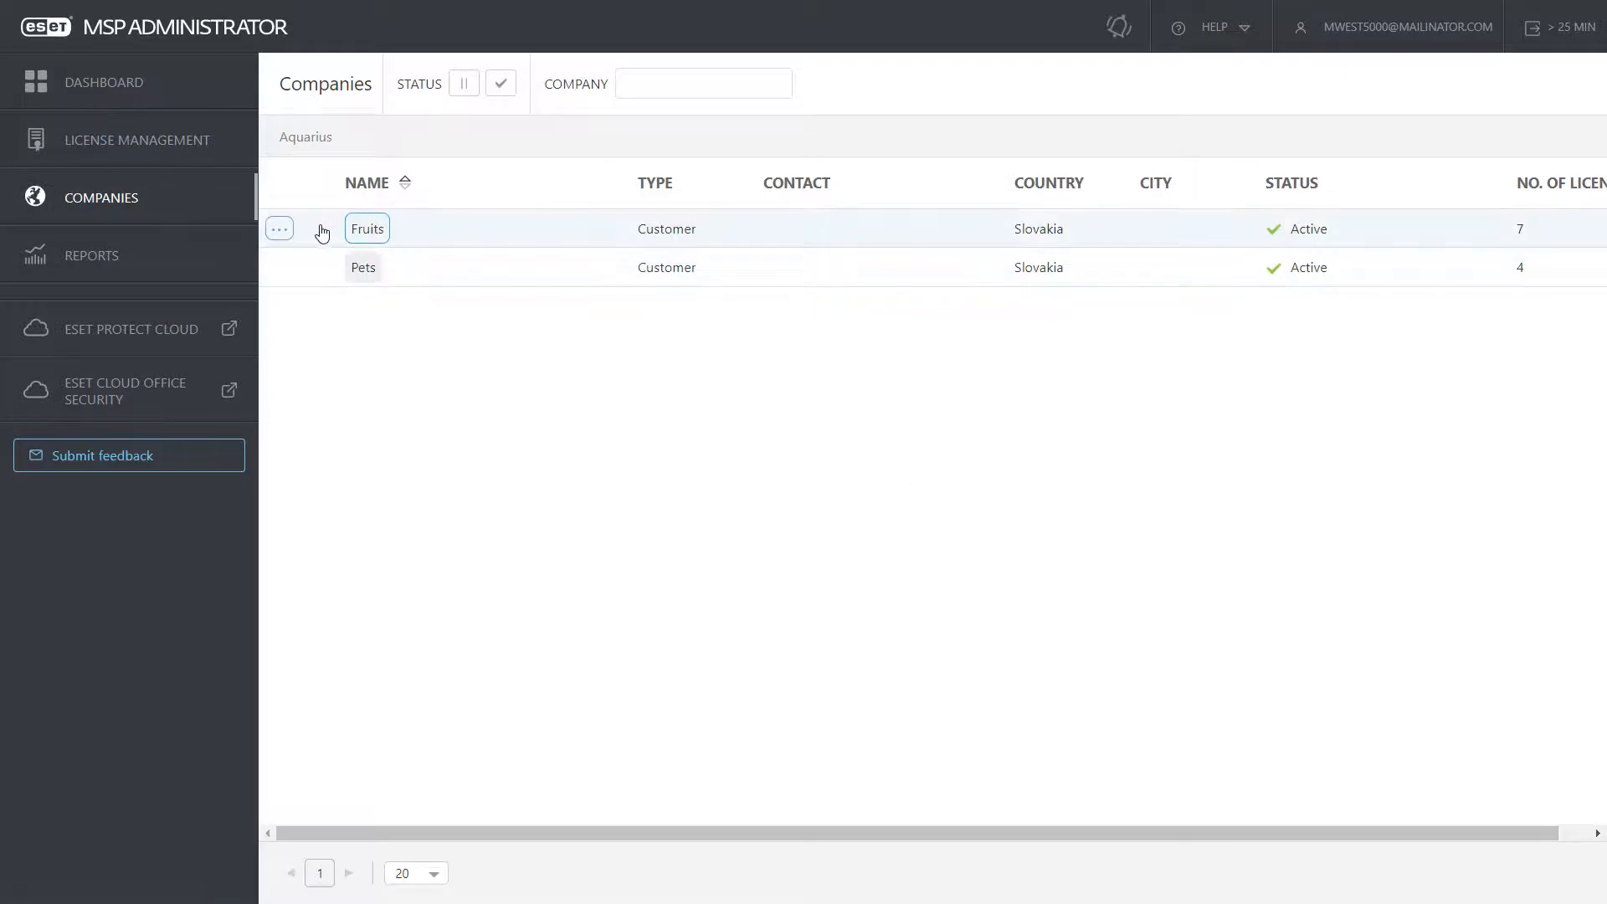
{"action": "left_click", "coordinate": [274, 236]}
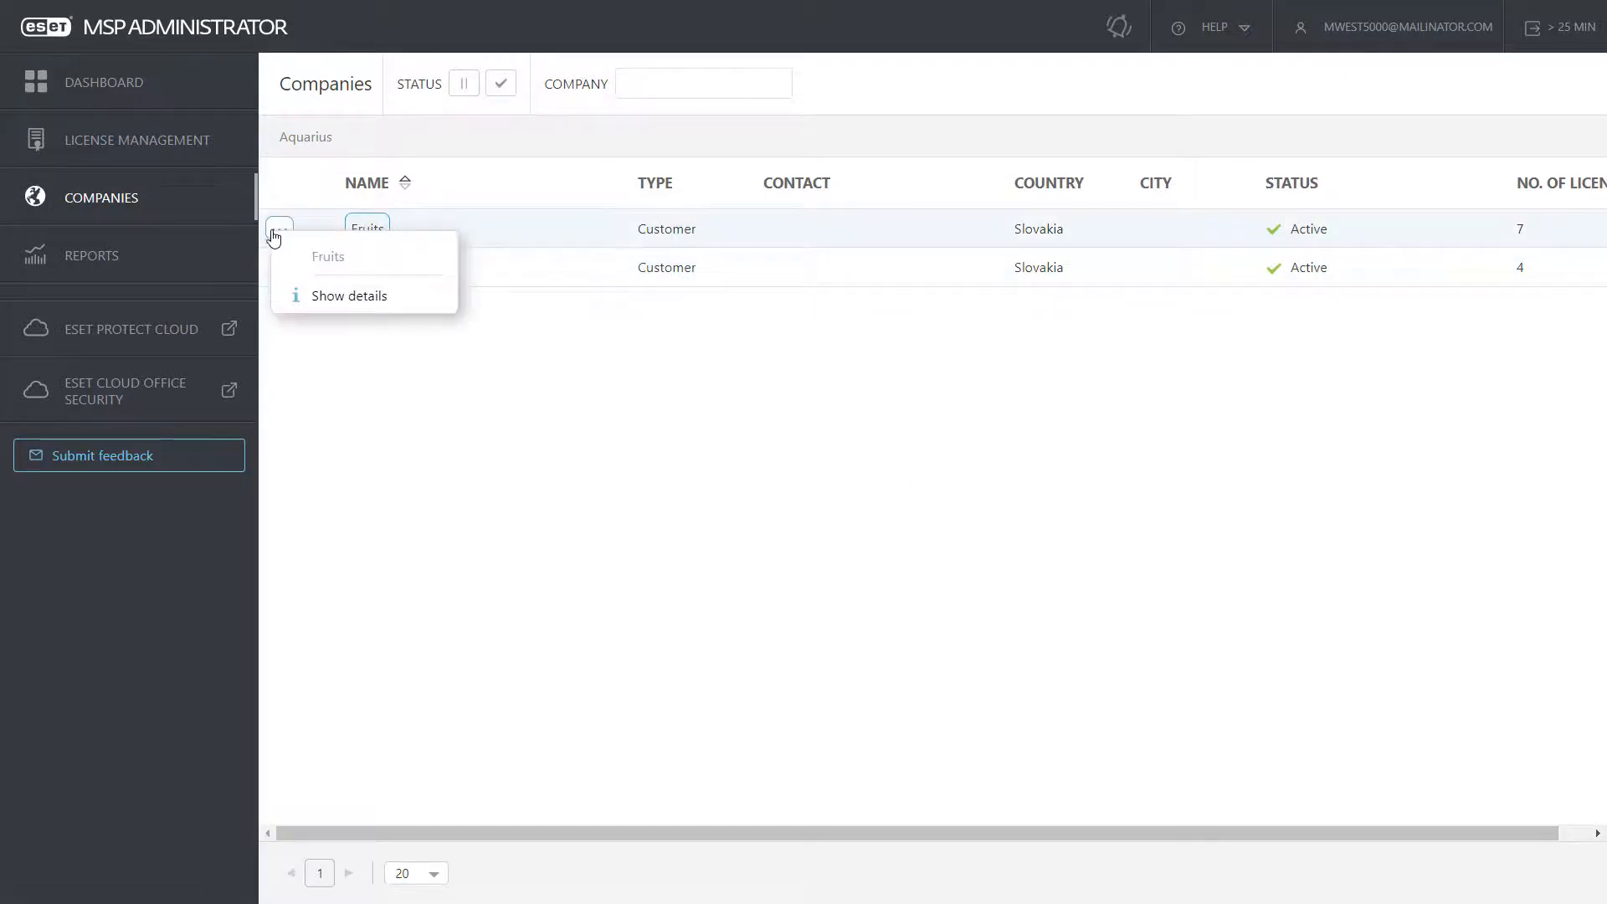
{"action": "left_click", "coordinate": [351, 299]}
{"action": "left_click", "coordinate": [398, 247]}
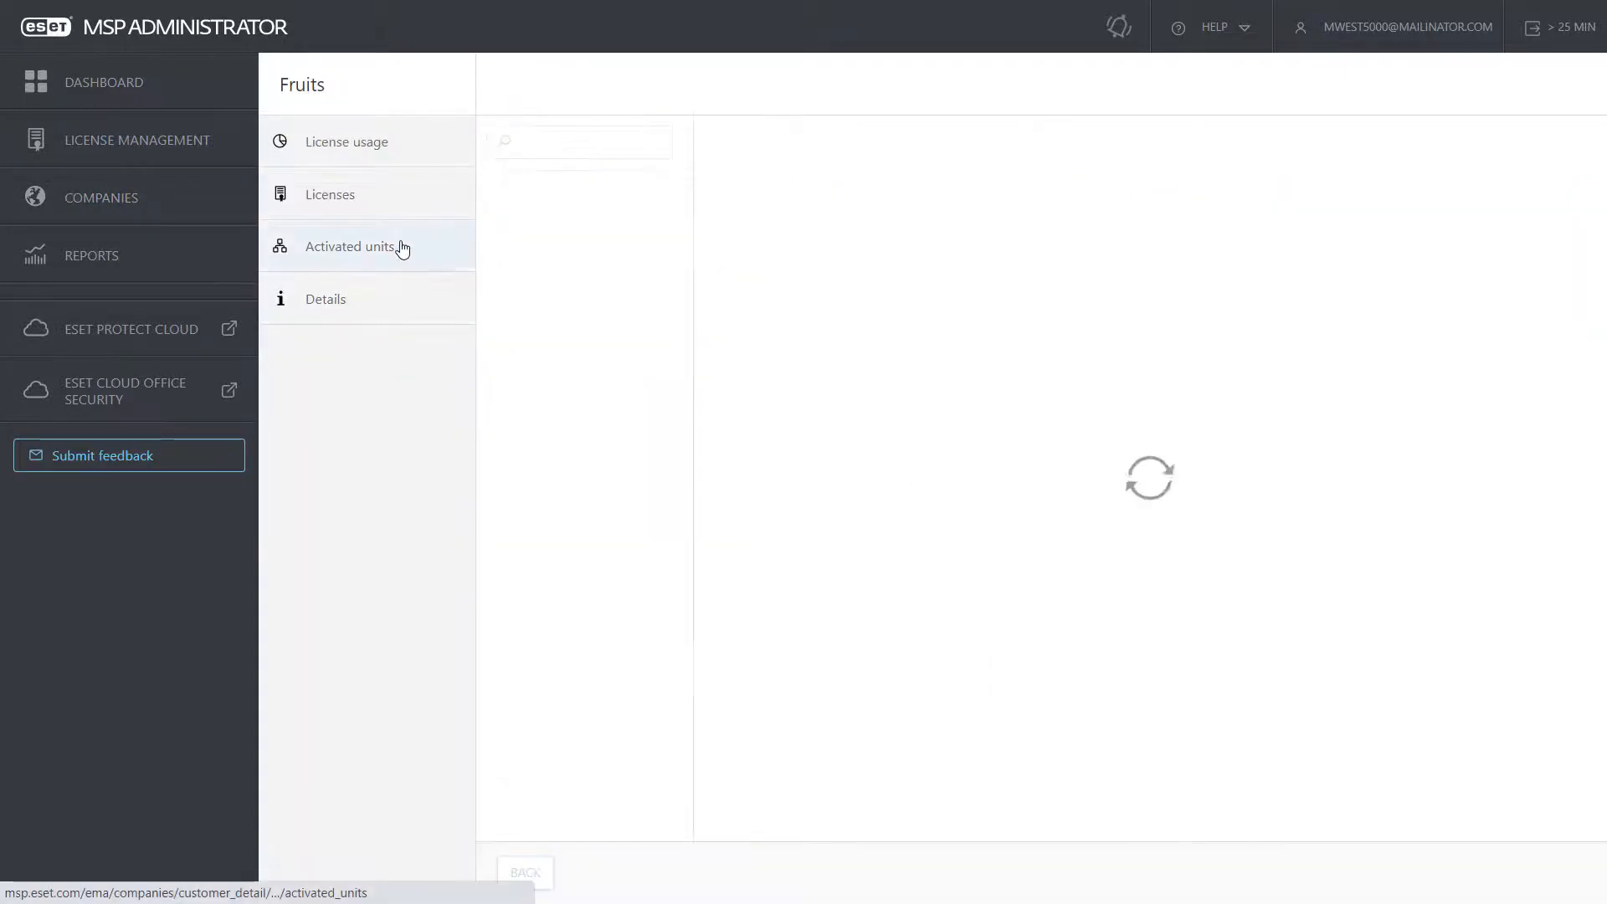
{"action": "left_click", "coordinate": [396, 209]}
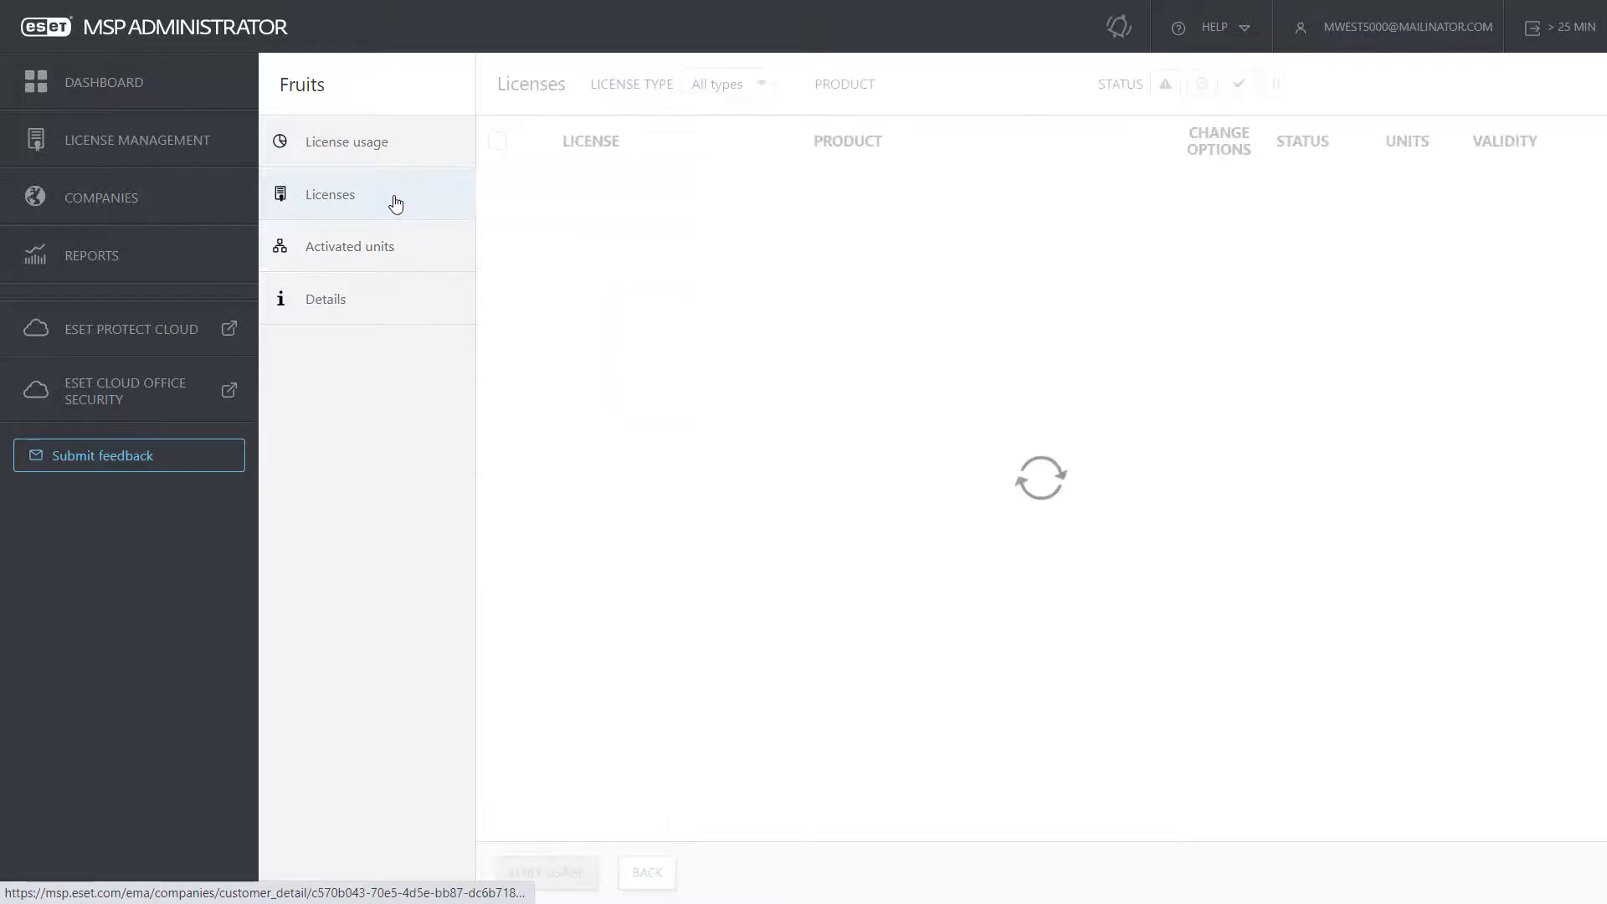
{"action": "left_click", "coordinate": [396, 160]}
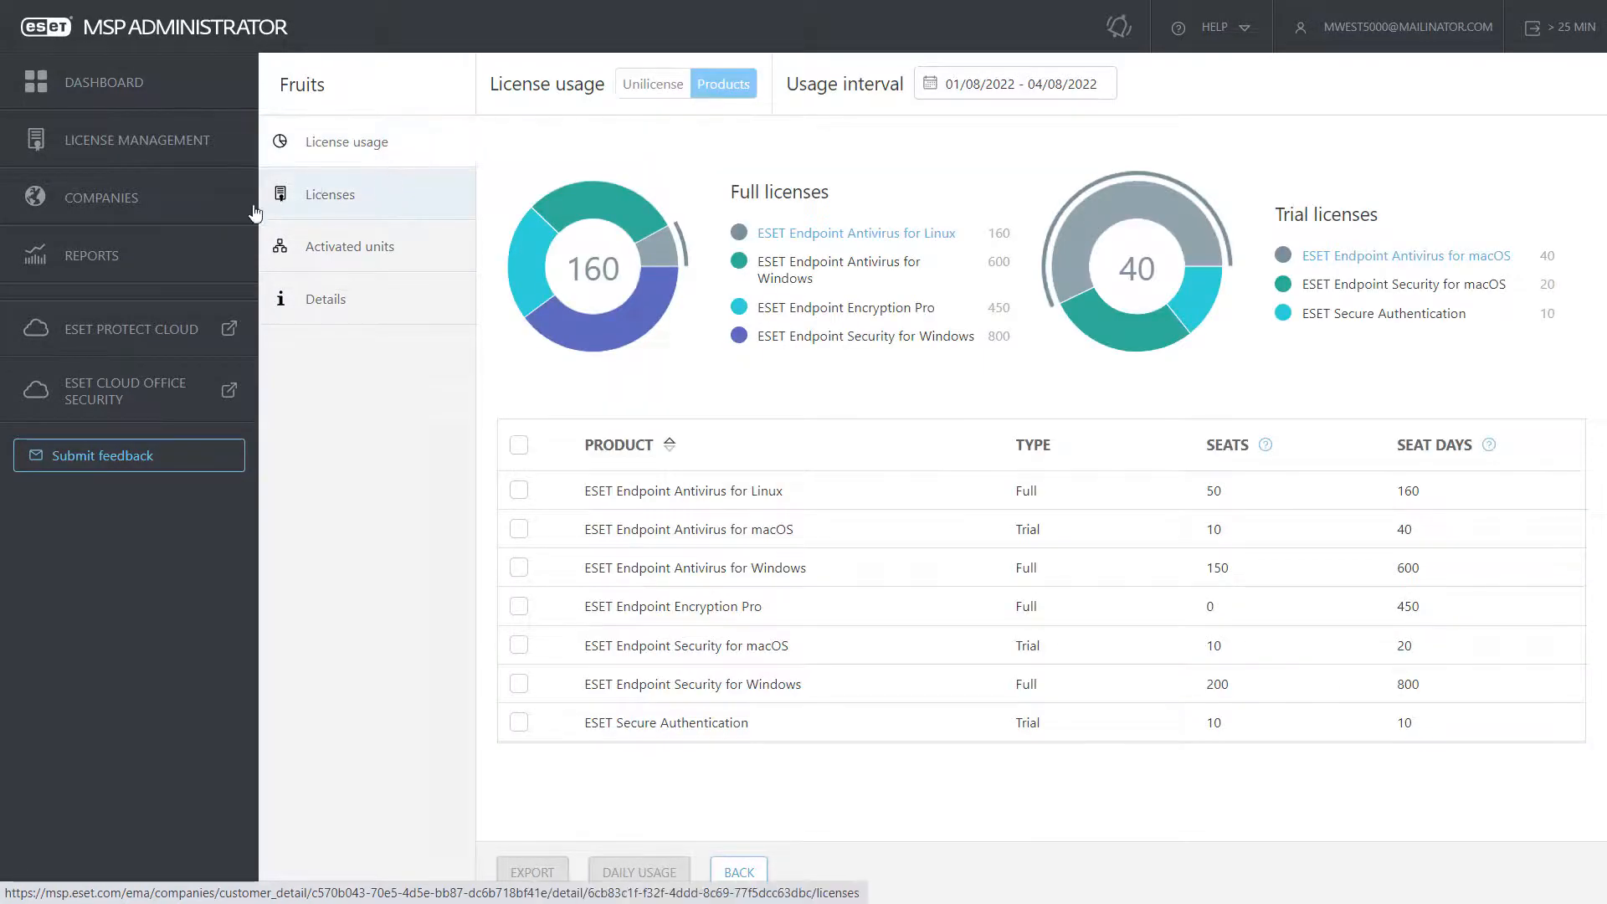
{"action": "left_click", "coordinate": [224, 218]}
{"action": "left_click", "coordinate": [290, 273]}
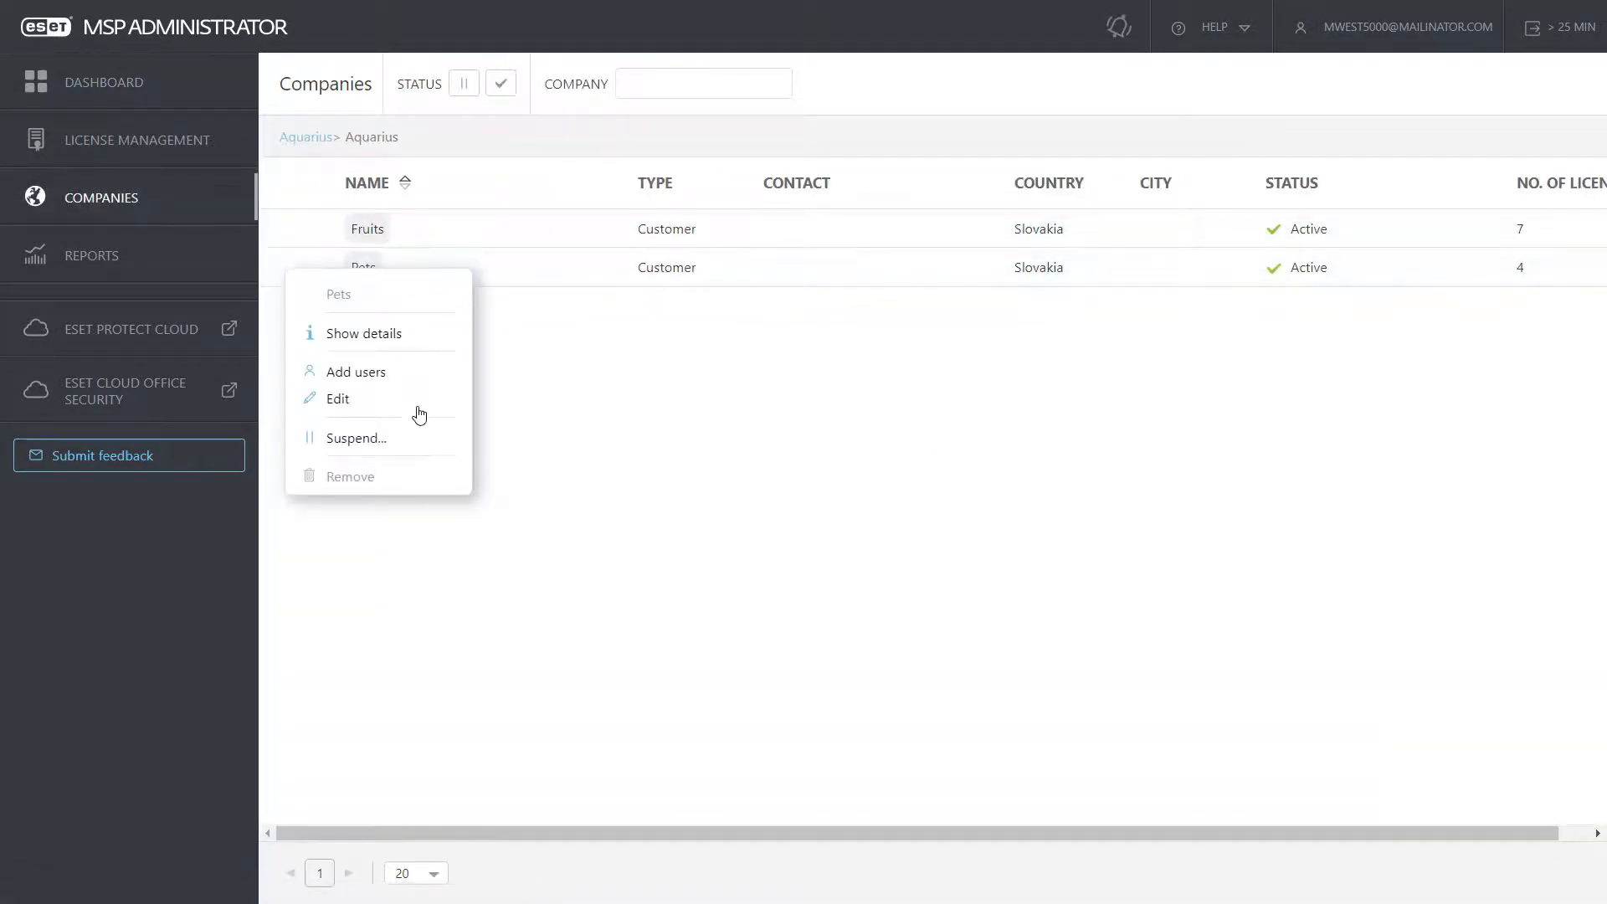
{"action": "left_click", "coordinate": [277, 299]}
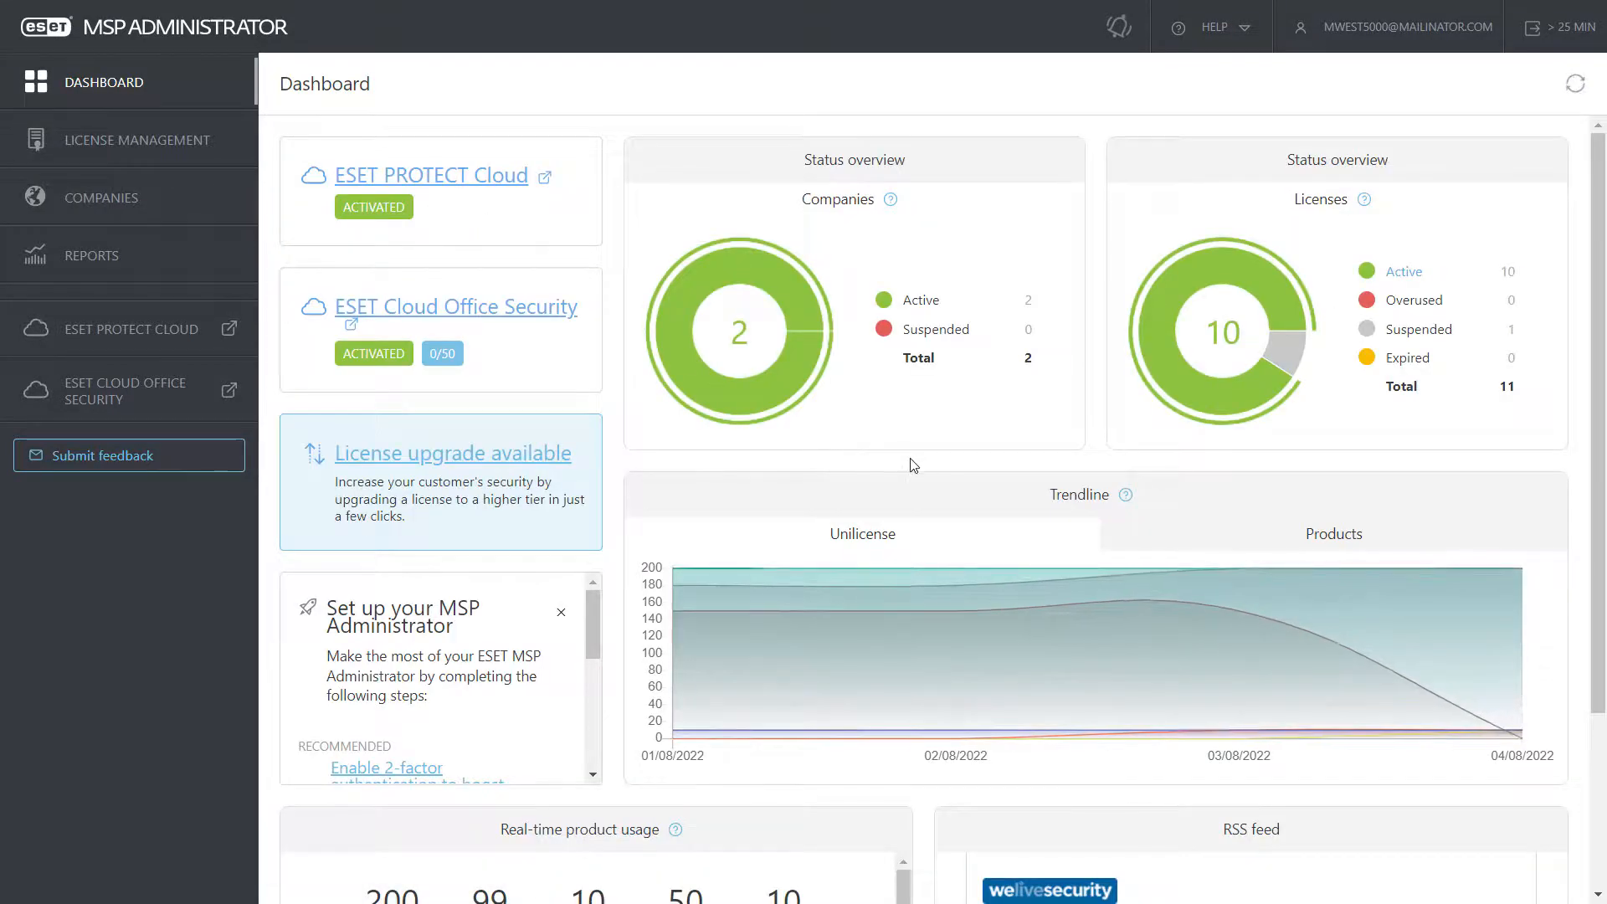
Step: Log out of the new user's account and sign back in as the MSP administrator
{"action": "left_click", "coordinate": [1523, 32]}
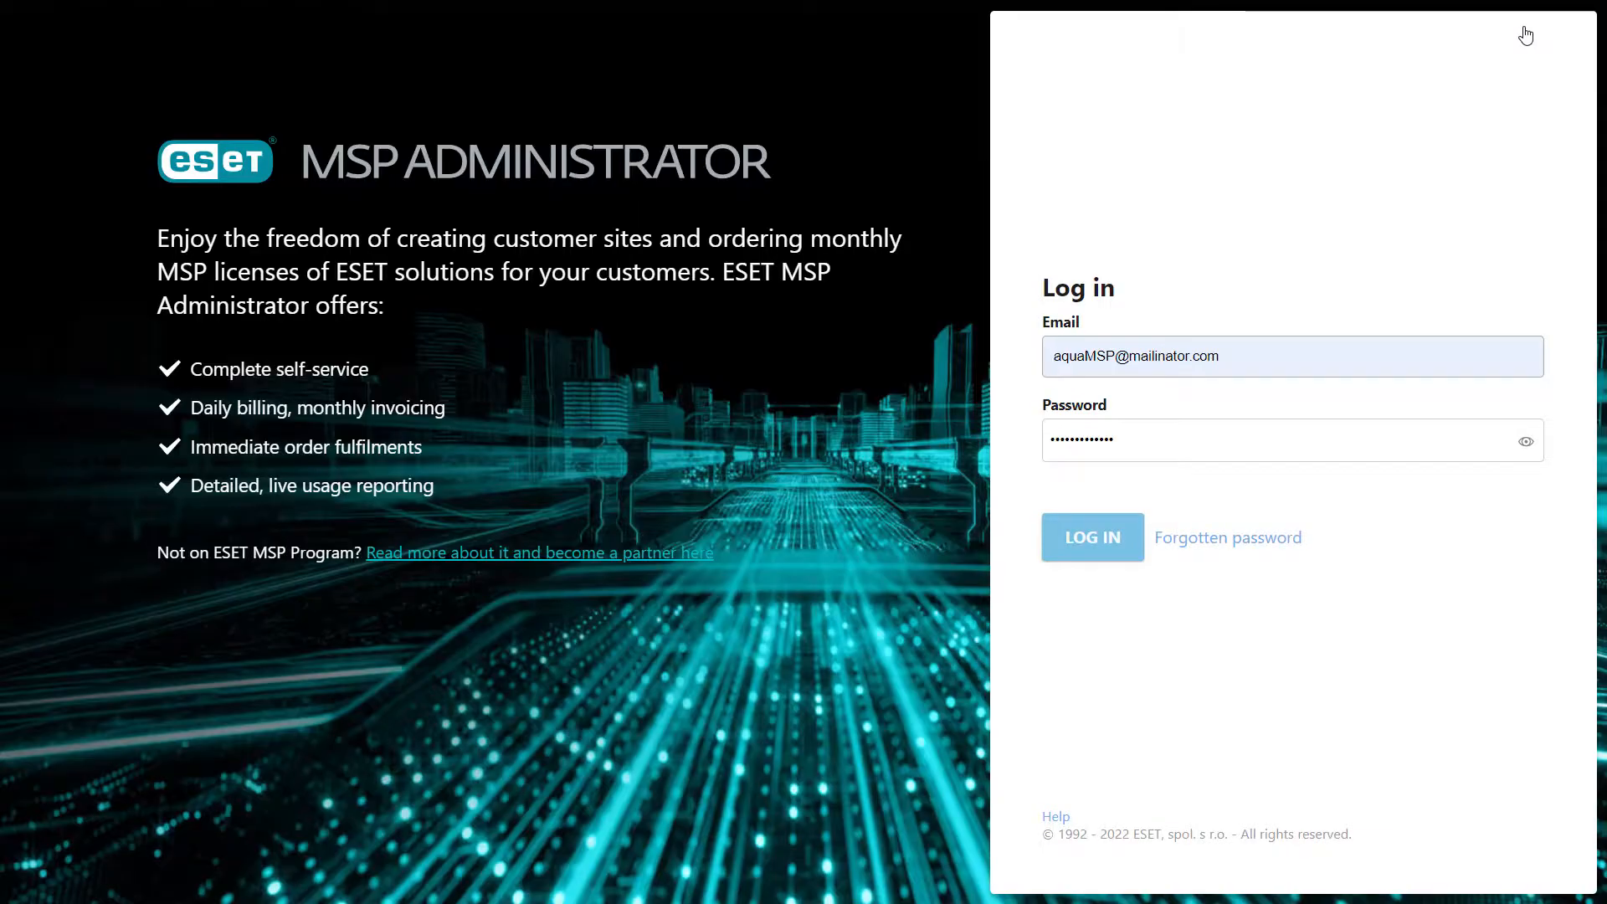
{"action": "left_click", "coordinate": [1087, 551]}
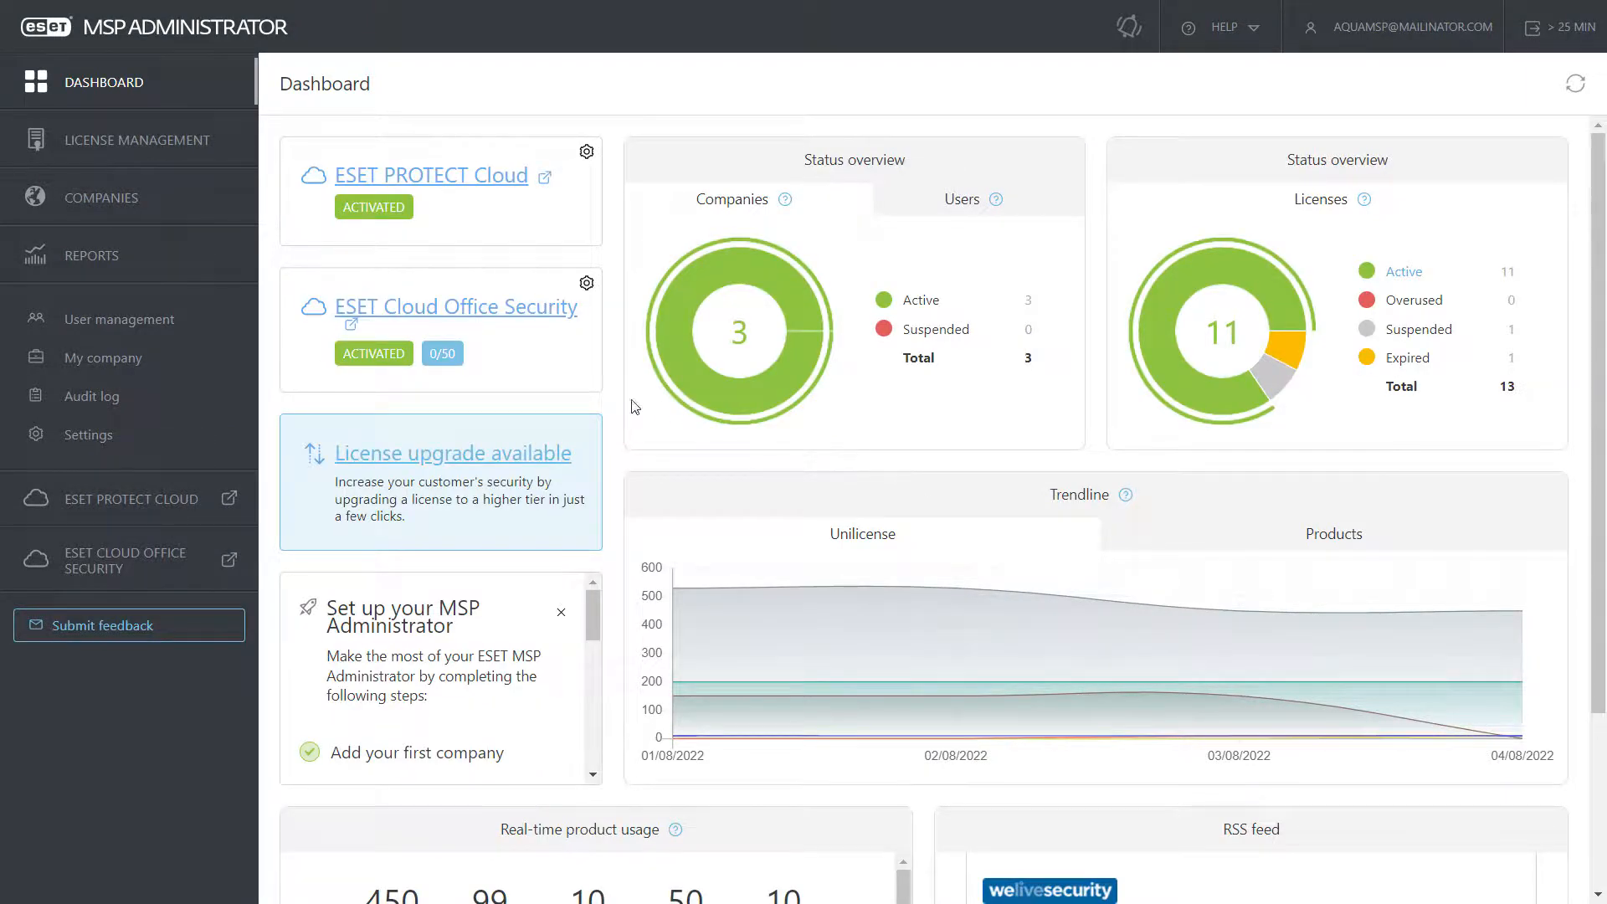
Step: Open Aquarius's company details, check its user access, and show its license usage
{"action": "left_click", "coordinate": [124, 366]}
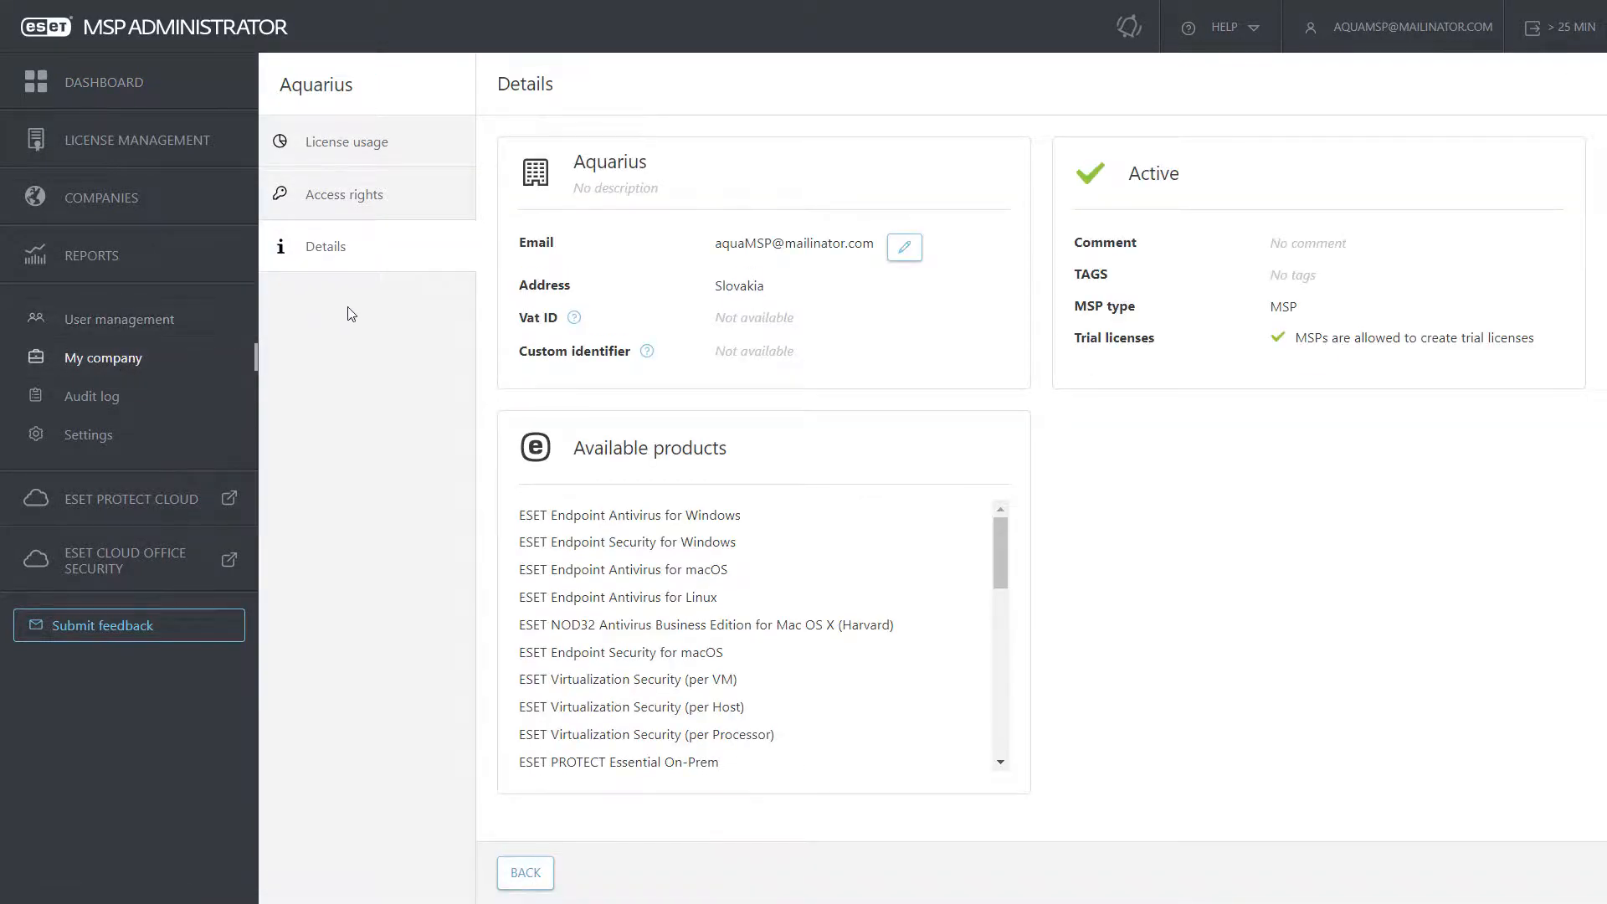
{"action": "left_click", "coordinate": [350, 198]}
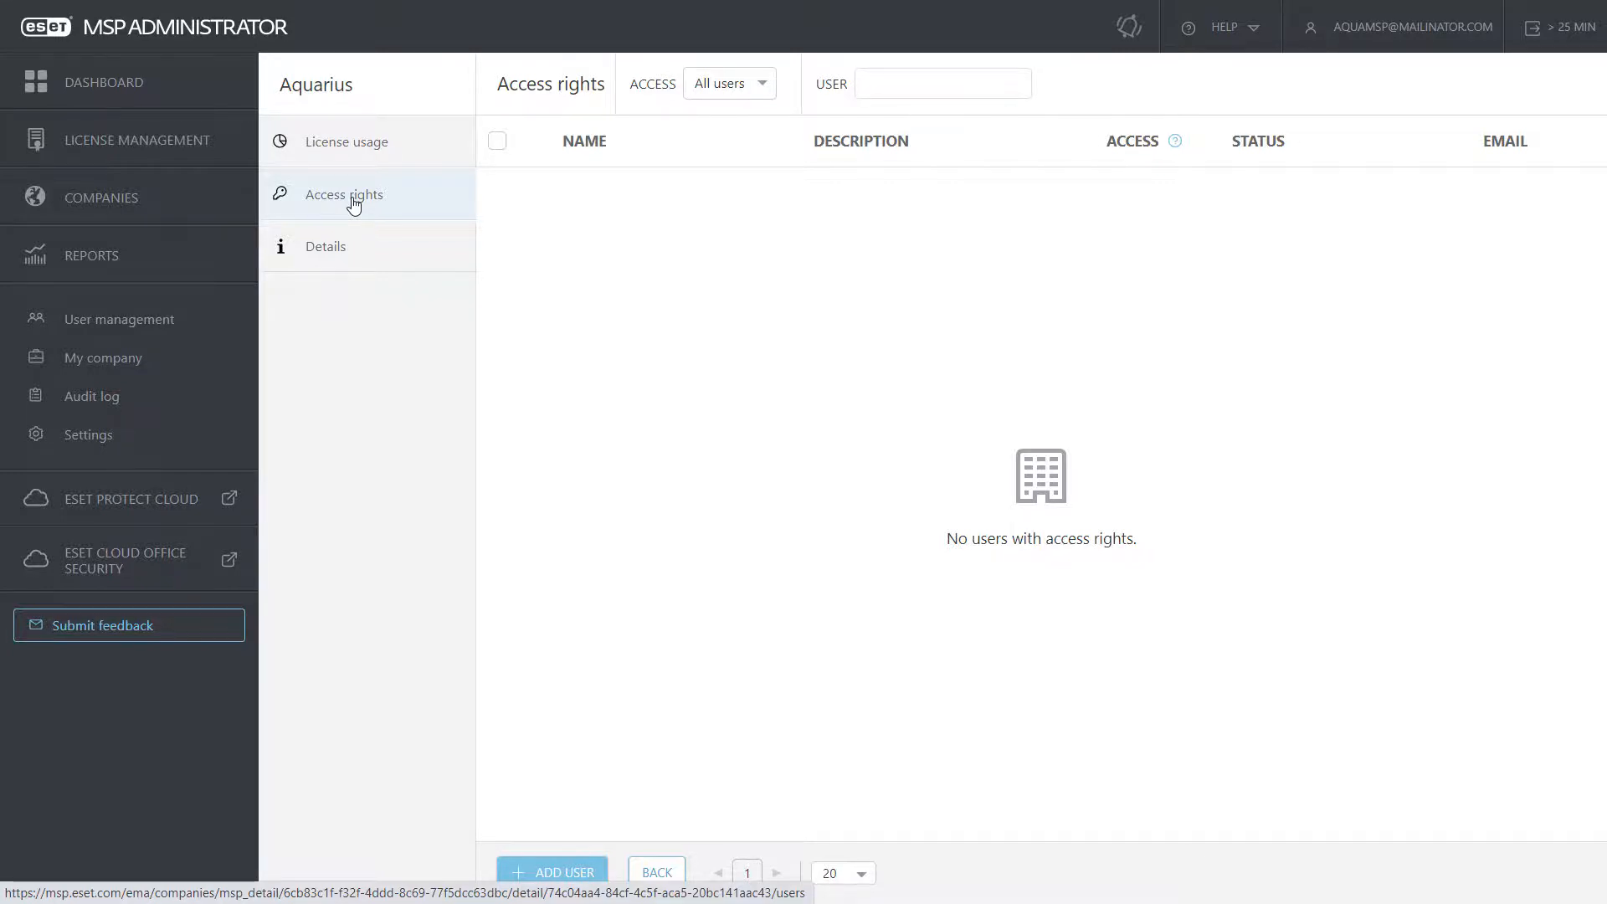
{"action": "left_click", "coordinate": [347, 162]}
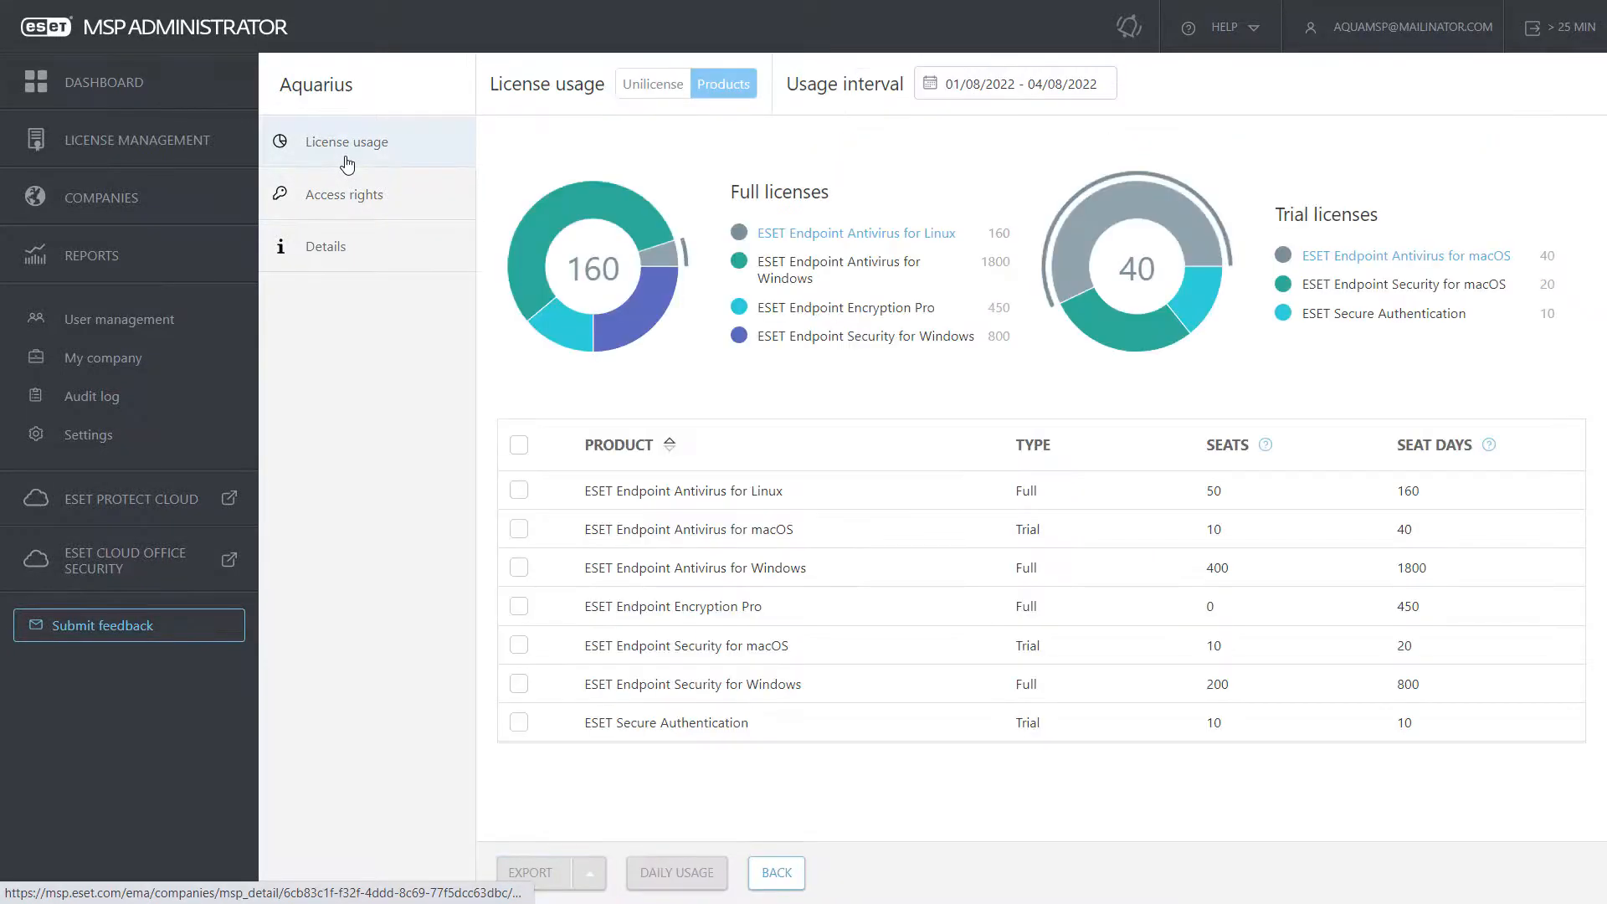
Step: View the daily usage chart for Endpoint Antivirus for Linux and Windows, then close it
{"action": "mouse_move", "coordinate": [571, 194]}
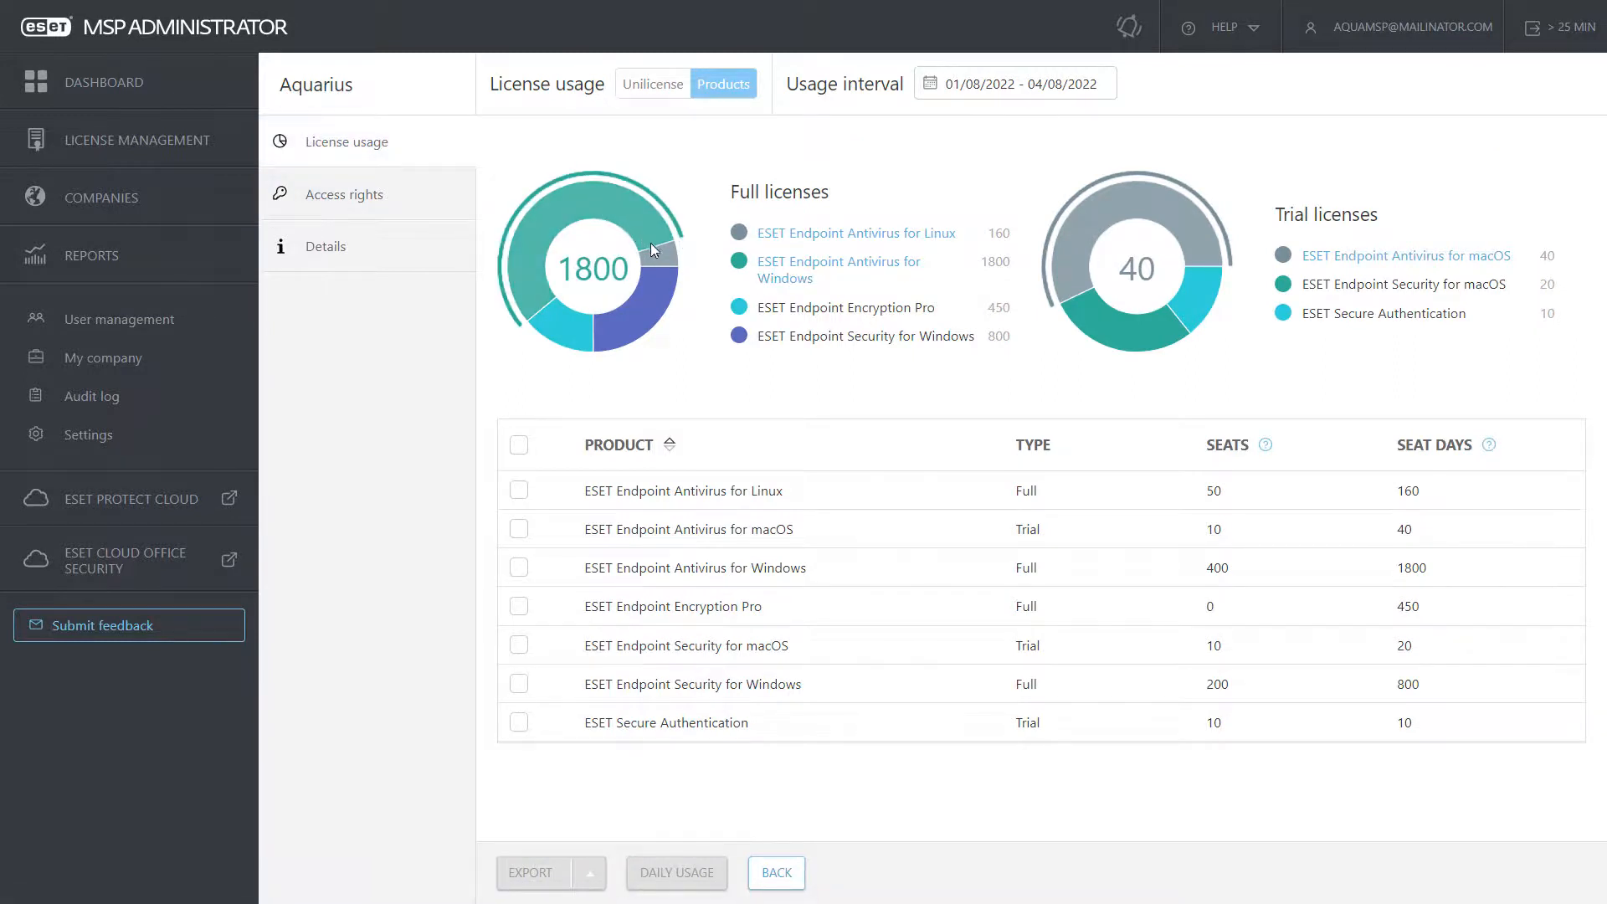
{"action": "mouse_move", "coordinate": [588, 323]}
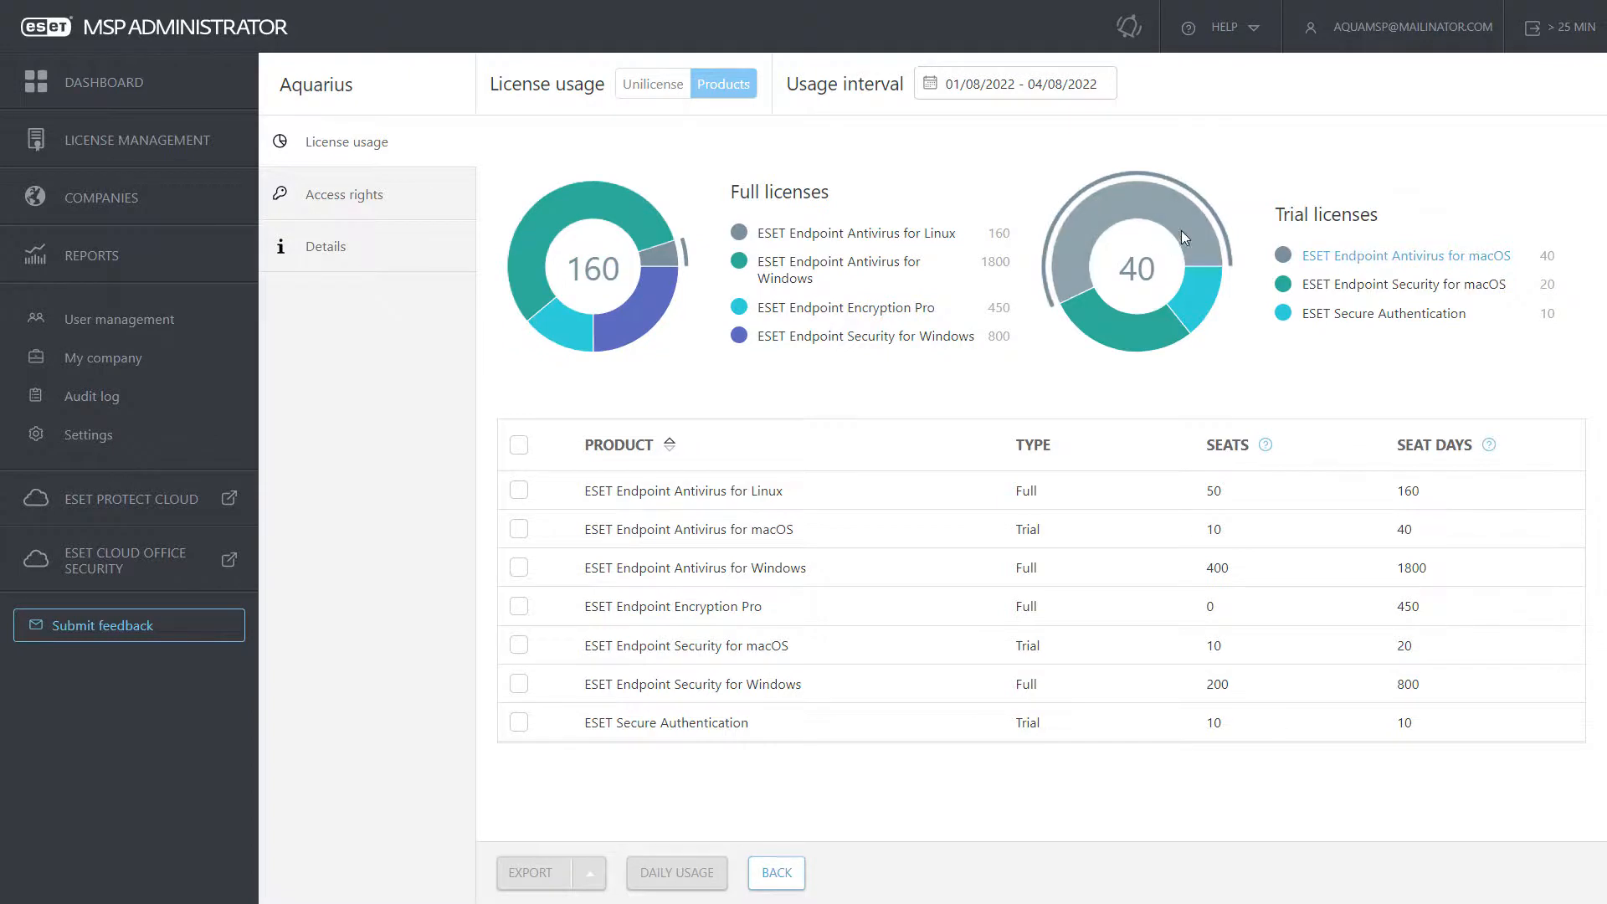
{"action": "mouse_move", "coordinate": [593, 496]}
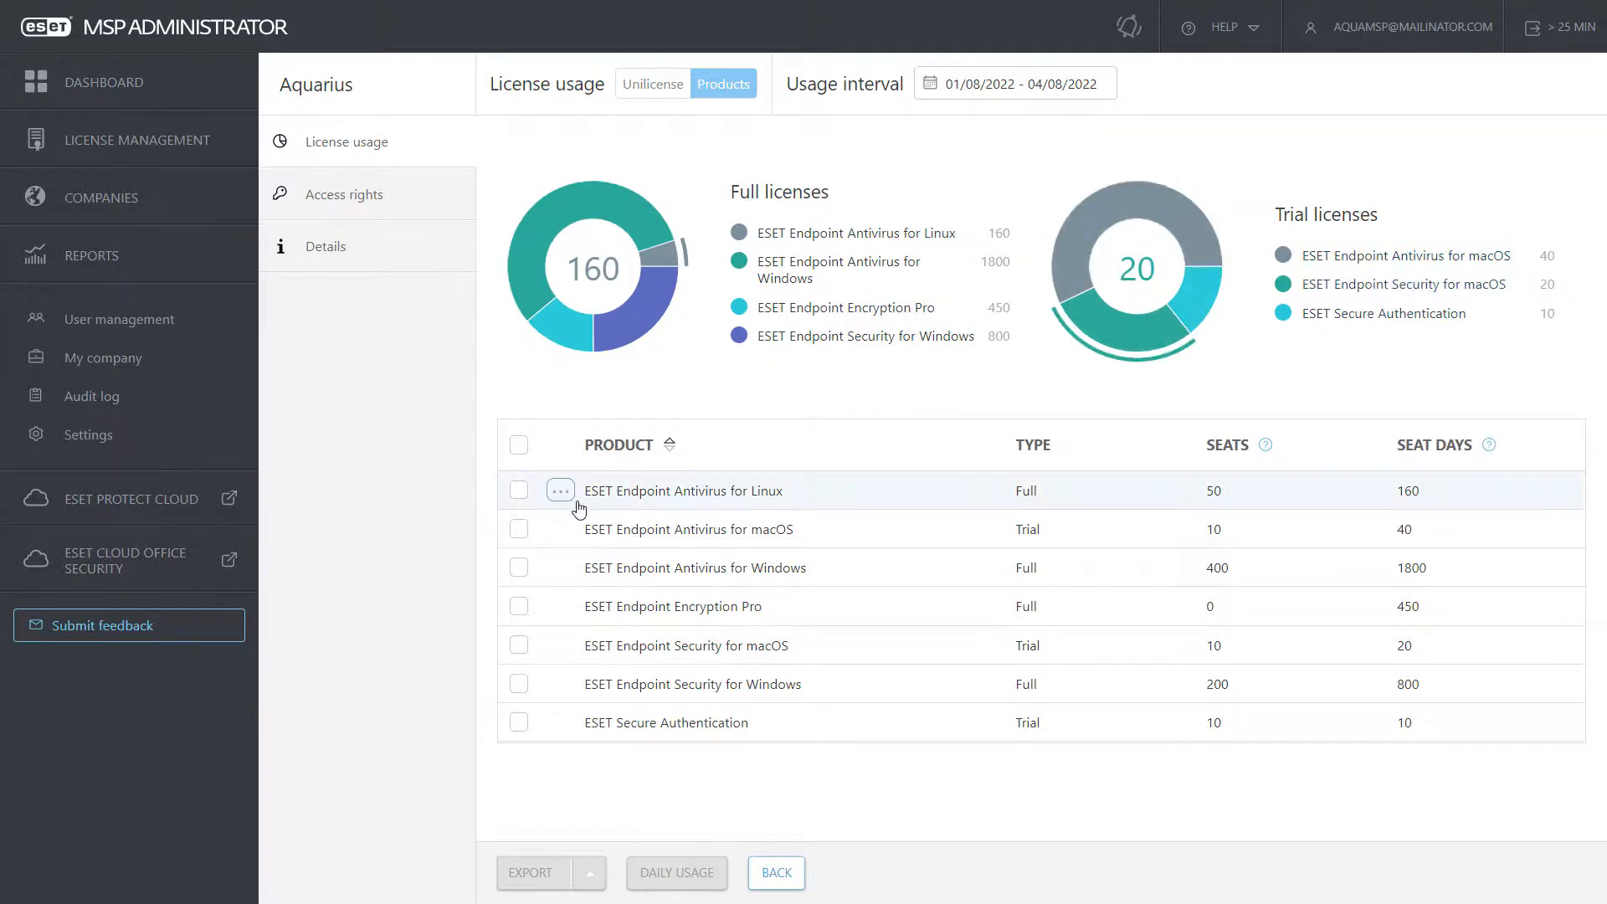
{"action": "left_click", "coordinate": [519, 491]}
{"action": "left_click", "coordinate": [519, 568]}
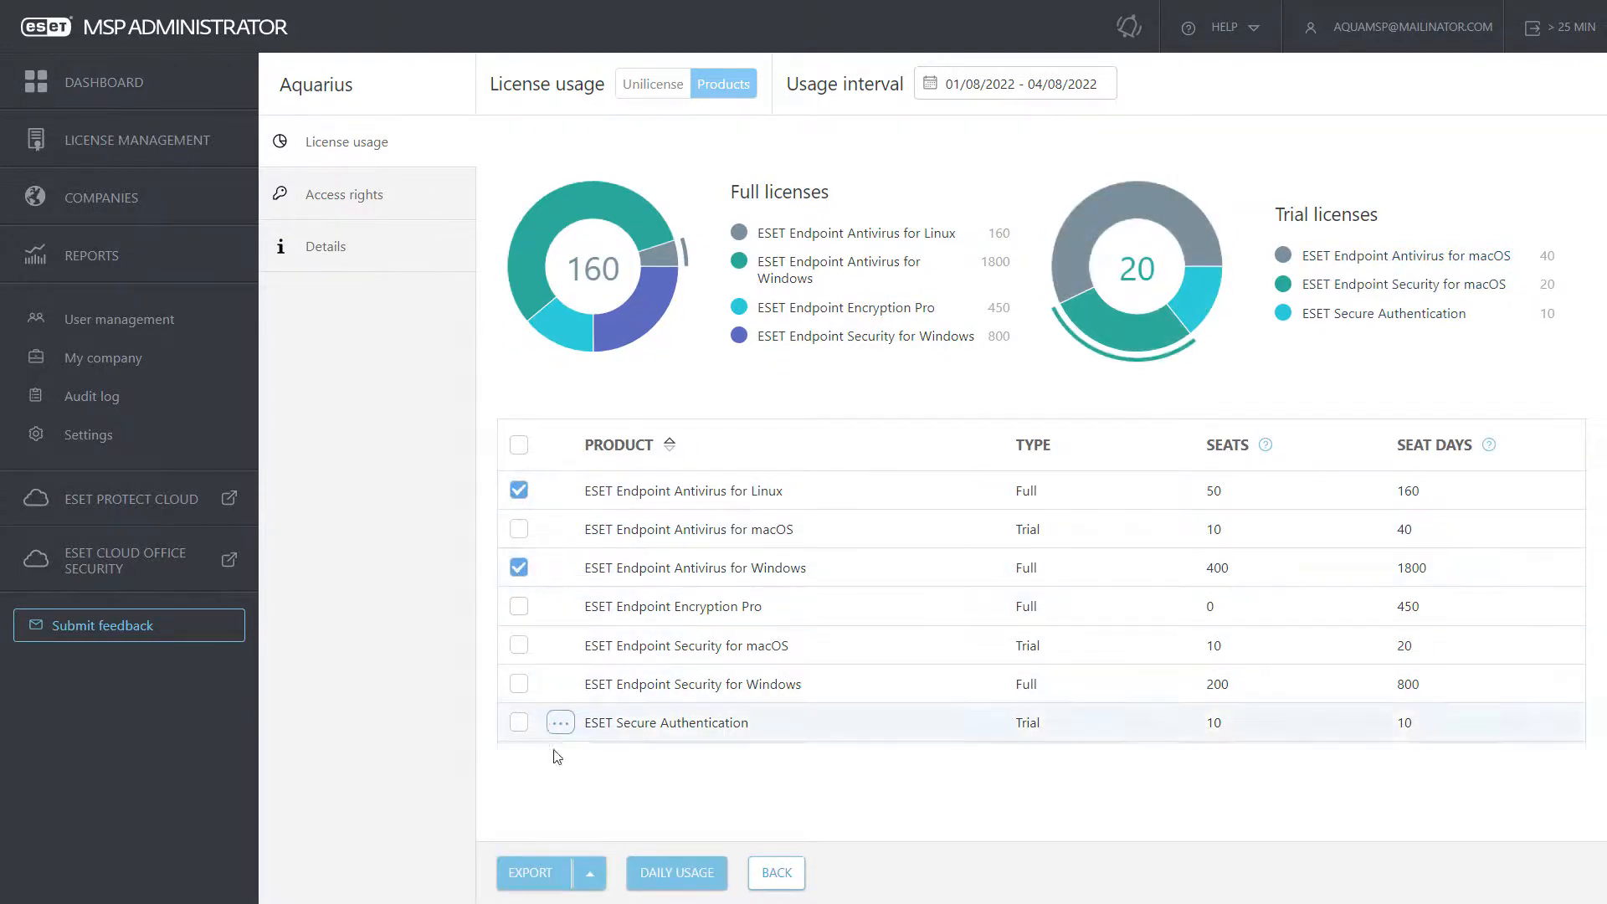
{"action": "left_click", "coordinate": [598, 879]}
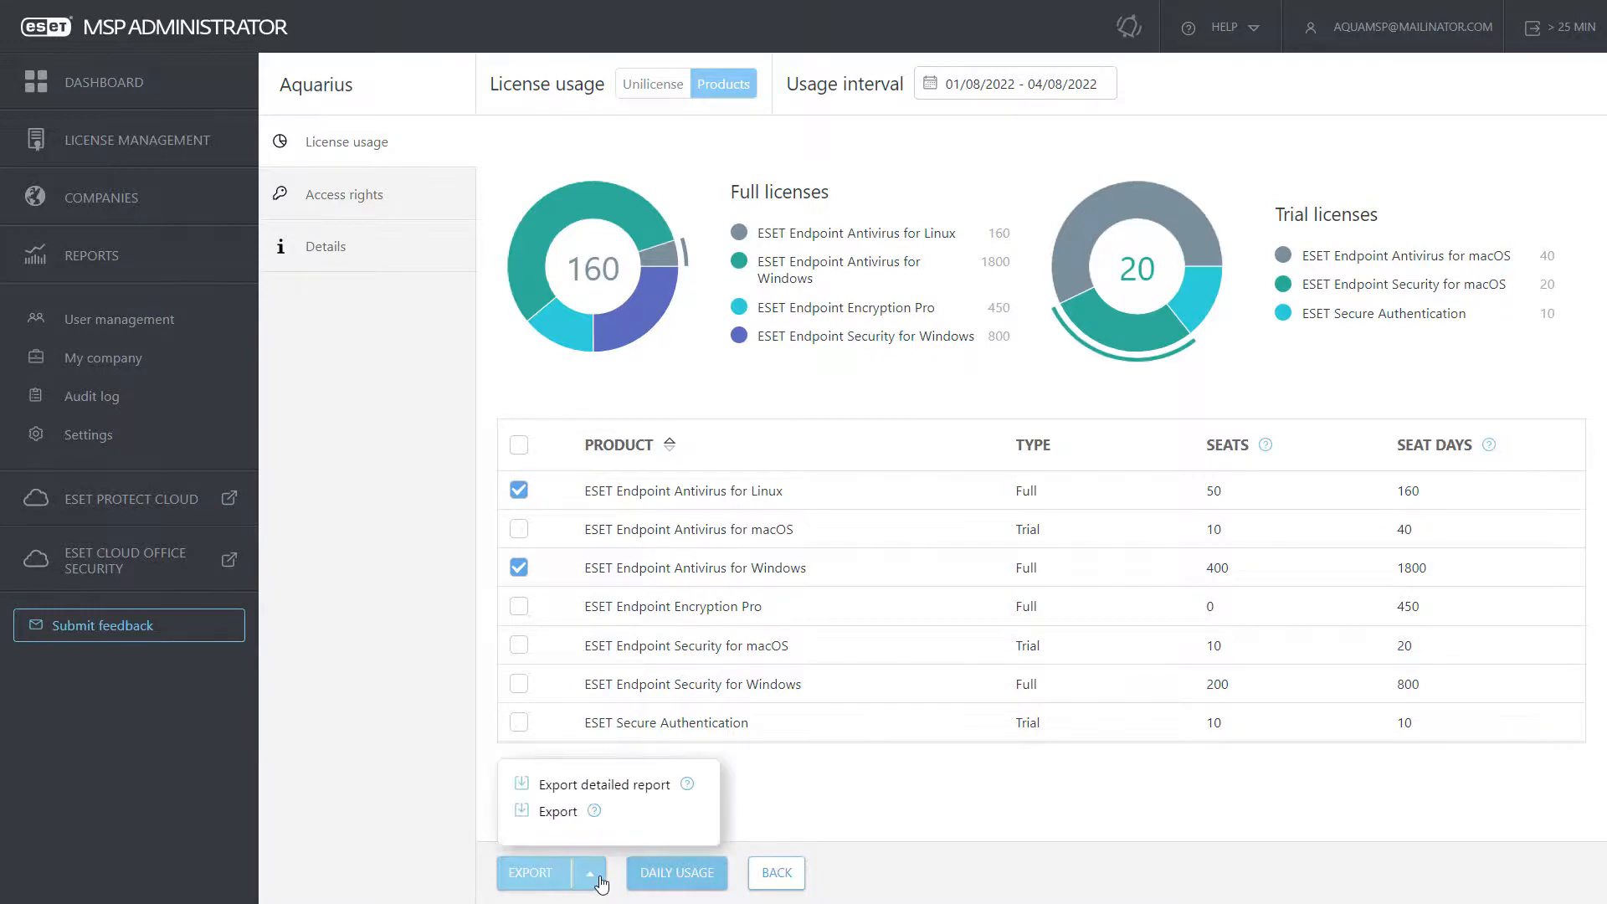
{"action": "left_click", "coordinate": [680, 875]}
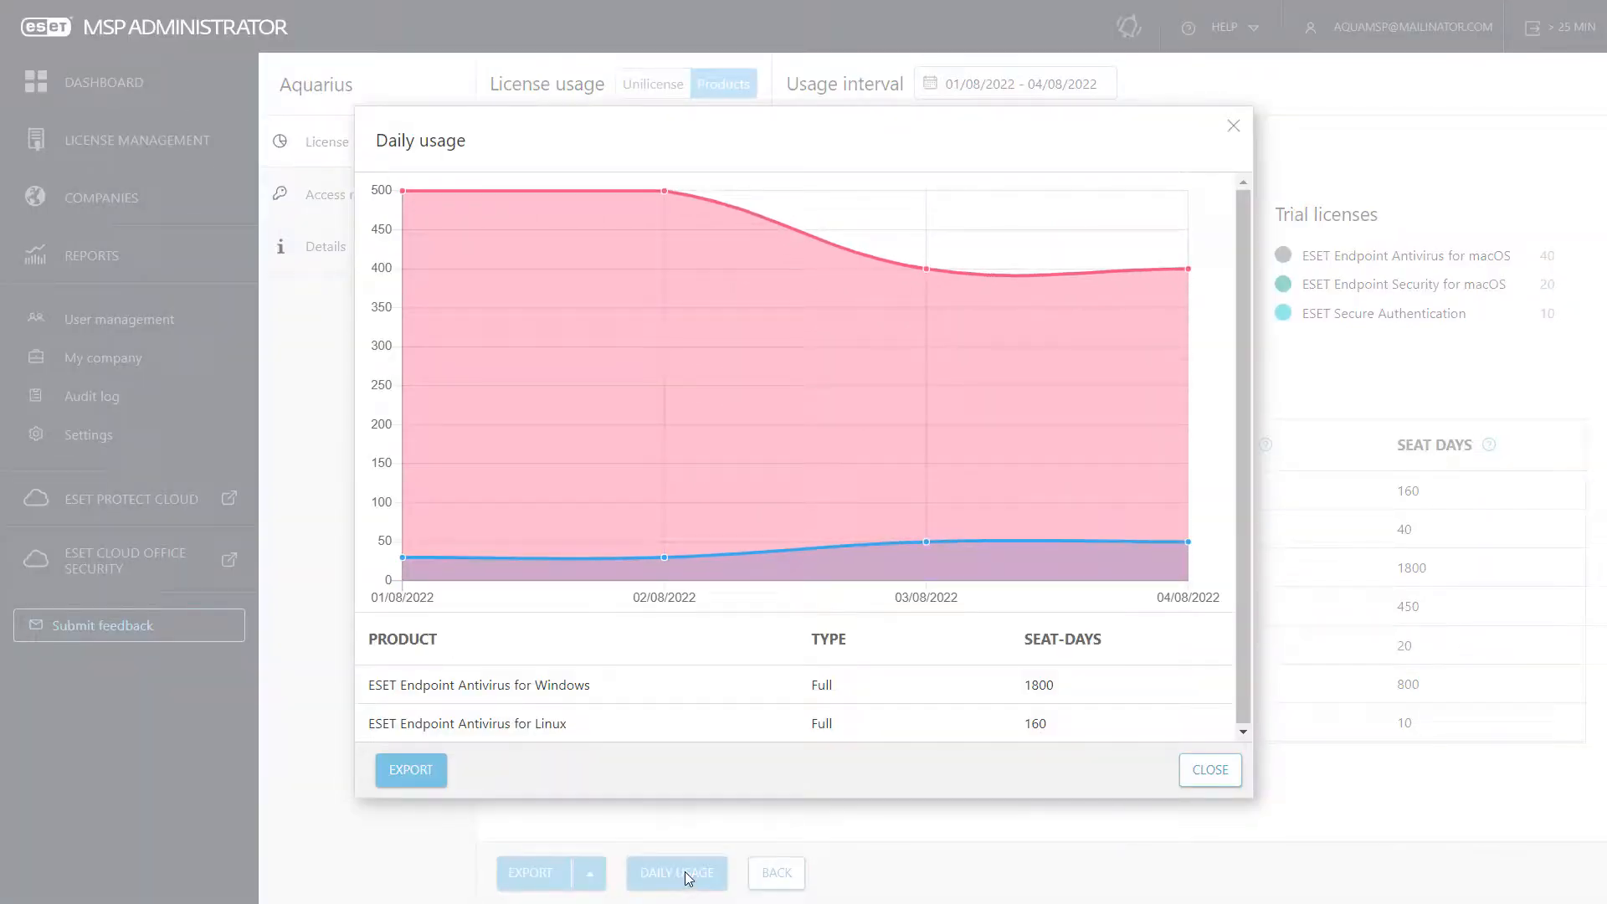
{"action": "left_click", "coordinate": [1234, 128]}
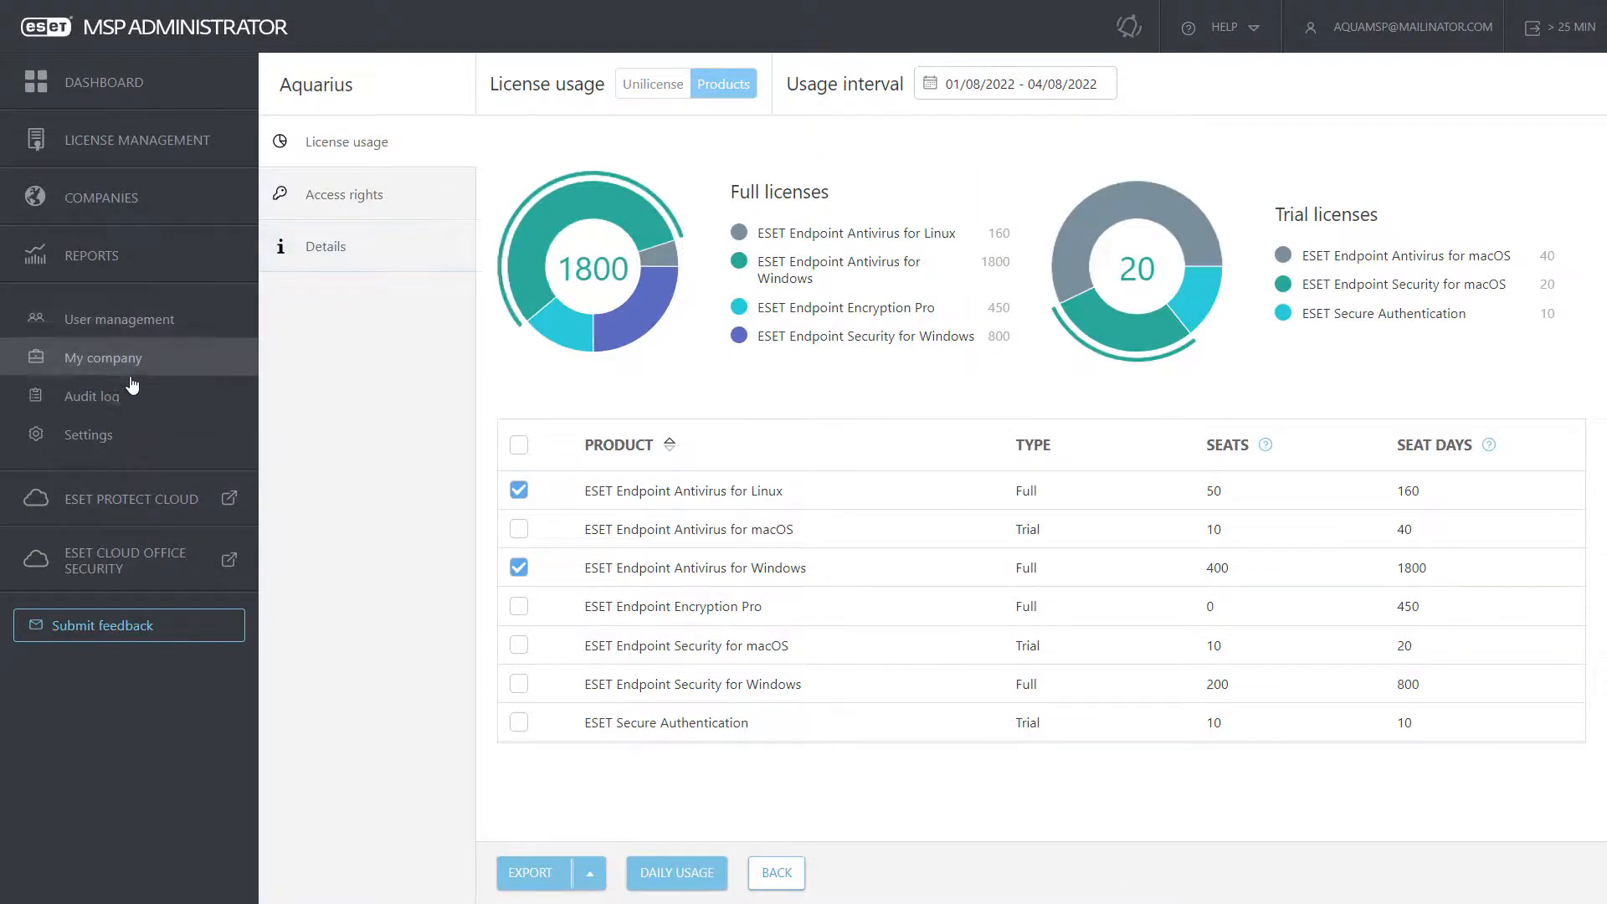
Step: Mark licenses close to overusage in status in Settings, leaving overusage email alerts off
{"action": "left_click", "coordinate": [99, 402]}
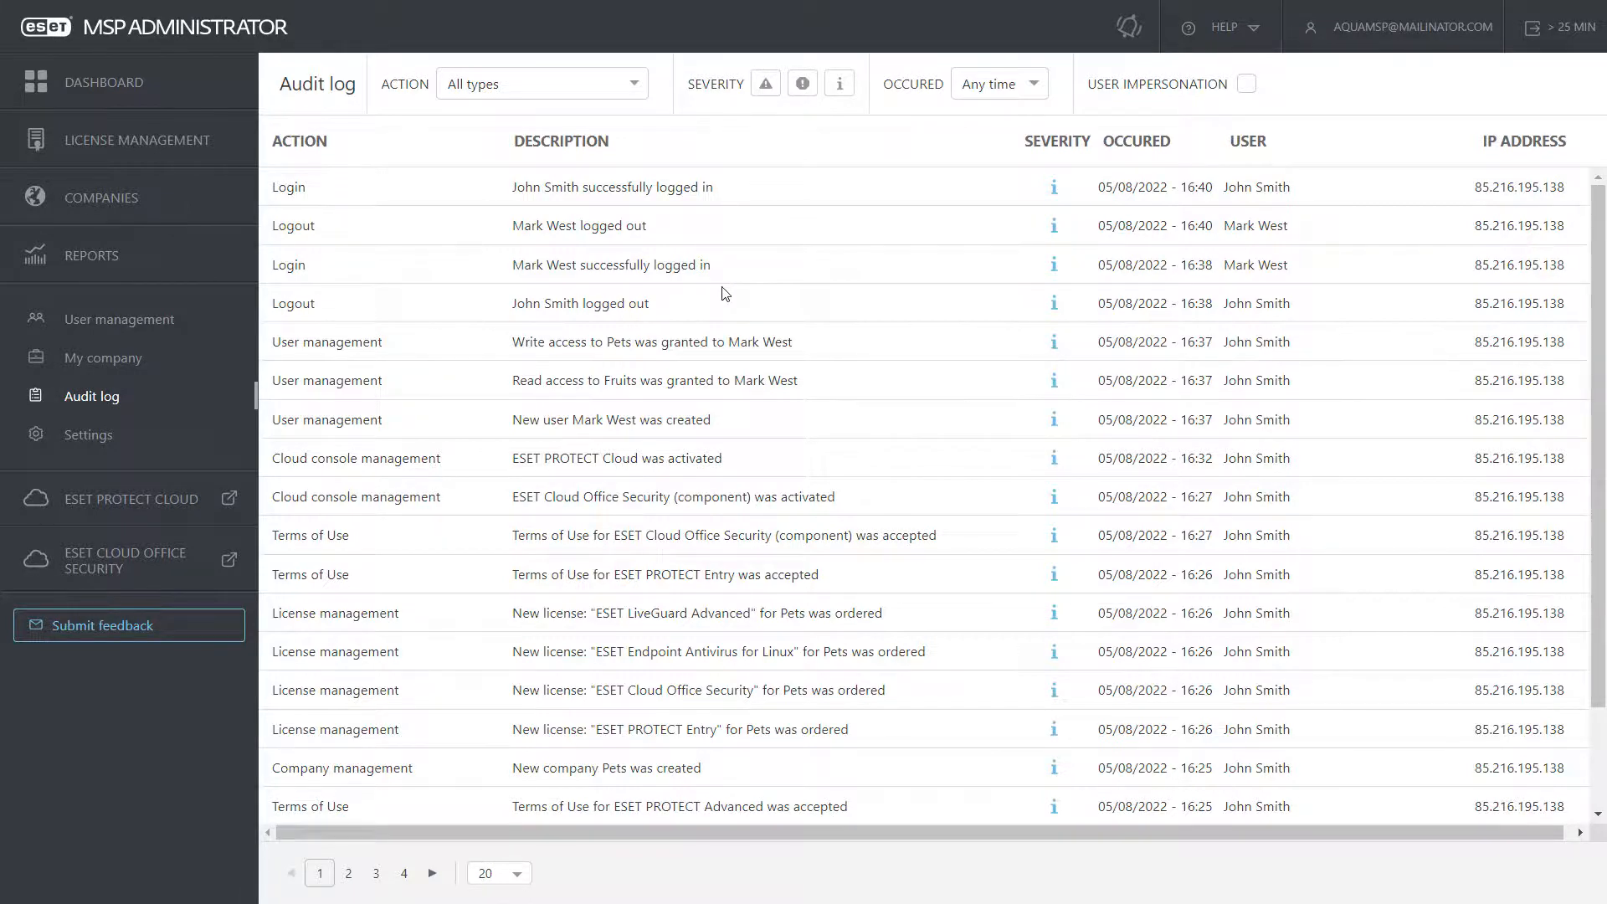
{"action": "left_click", "coordinate": [102, 436]}
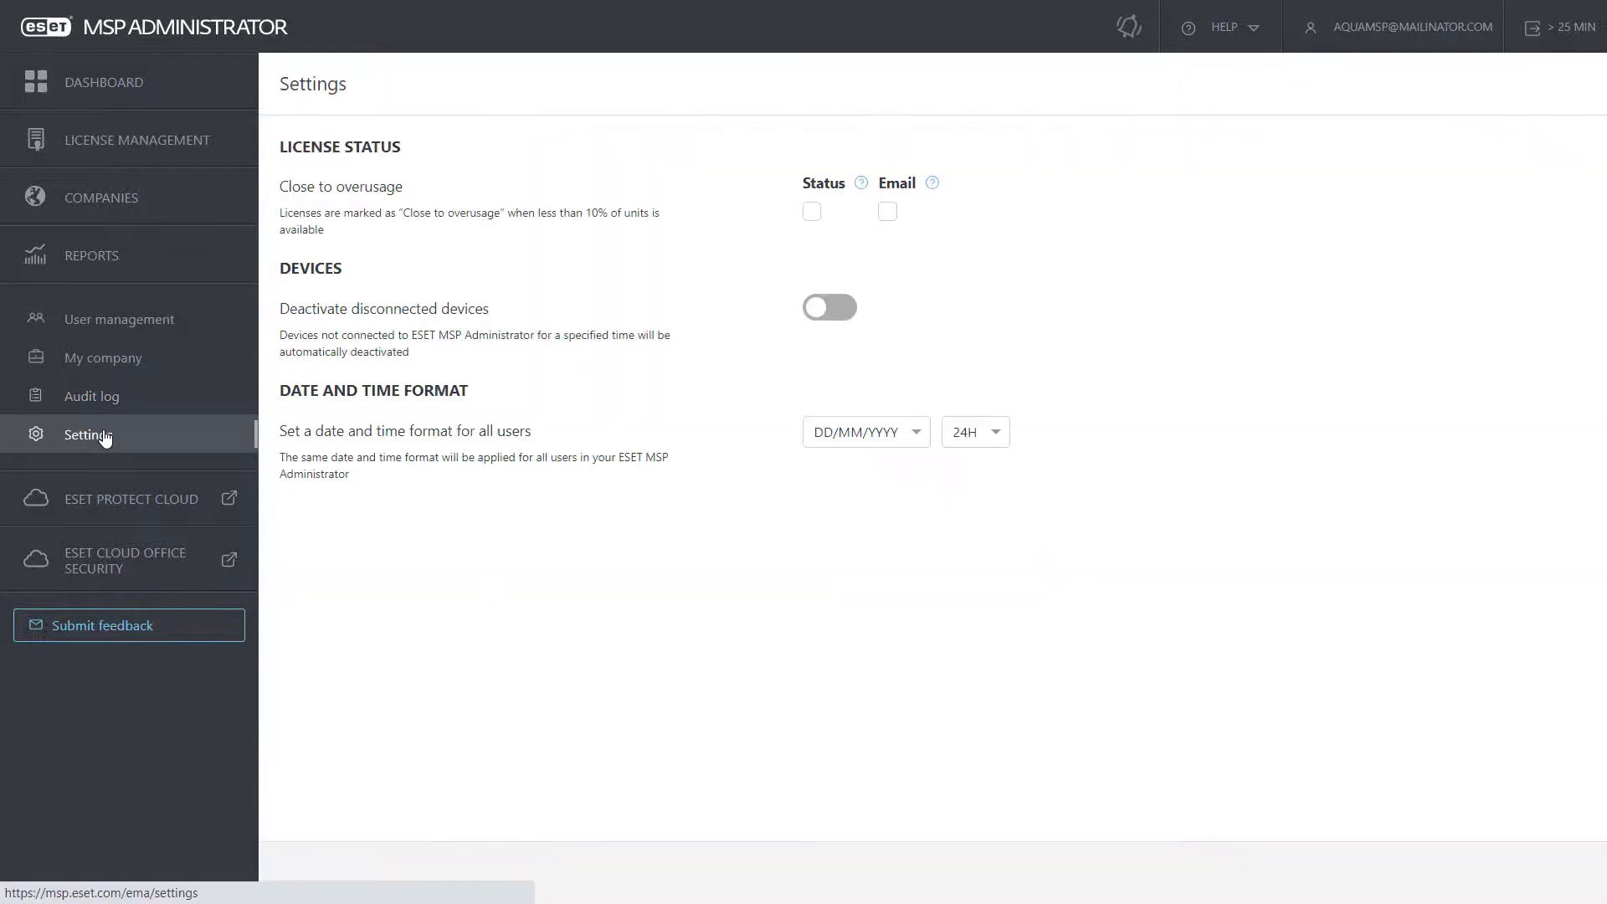
{"action": "left_click", "coordinate": [812, 213]}
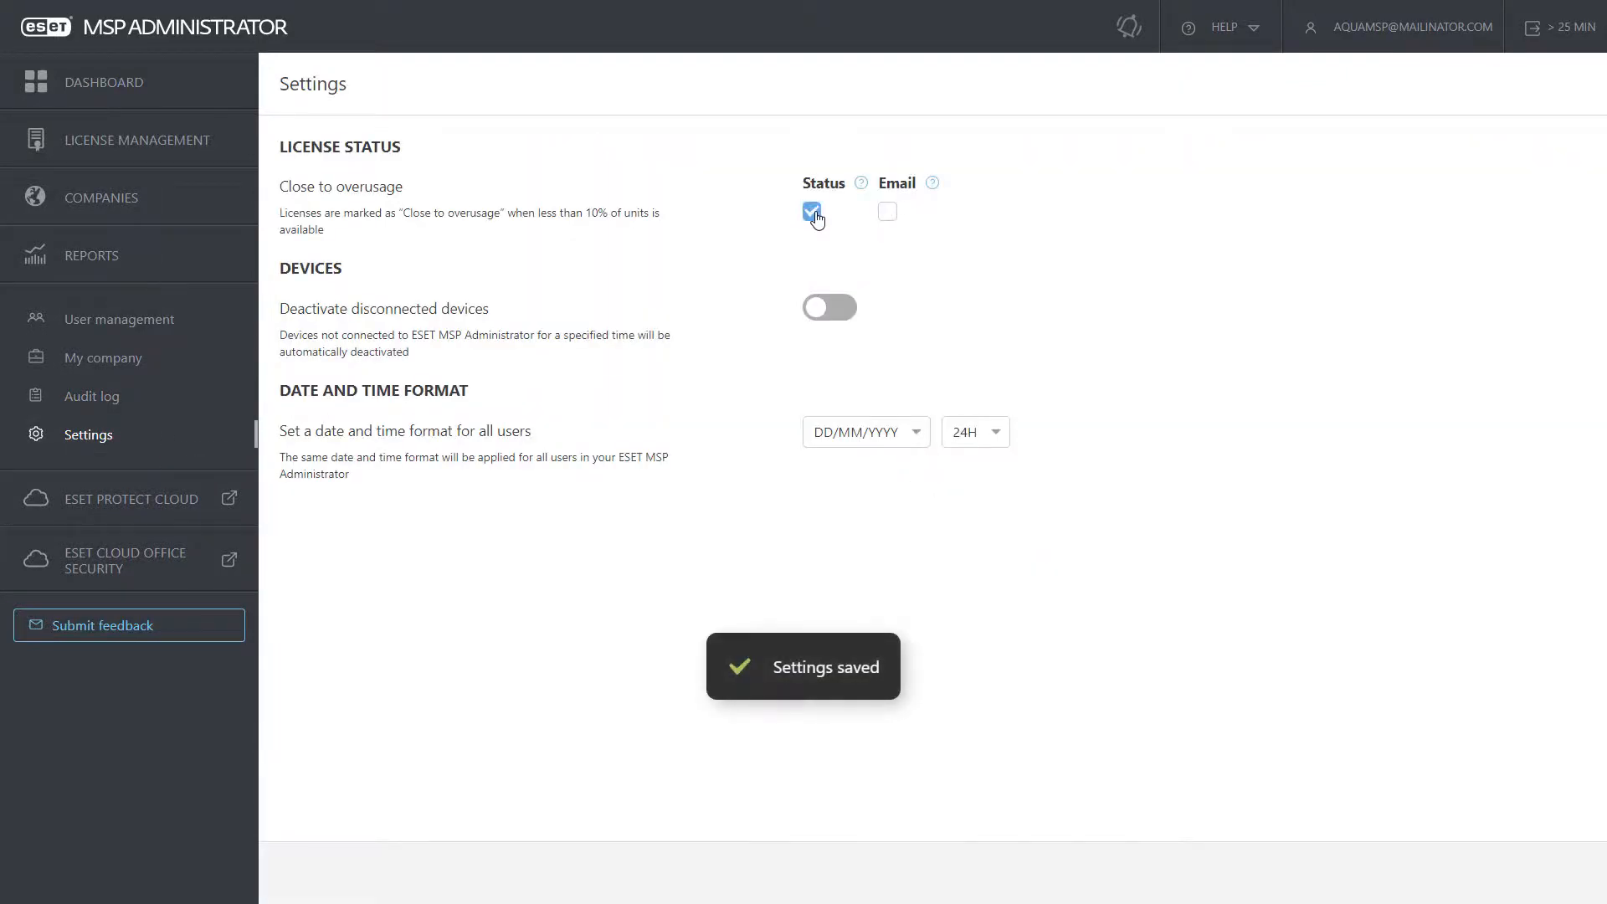
{"action": "left_click", "coordinate": [888, 213]}
{"action": "left_click", "coordinate": [889, 215]}
Step: Deactivate disconnected devices automatically after 128 days, then return to the Dashboard
{"action": "left_click", "coordinate": [837, 310]}
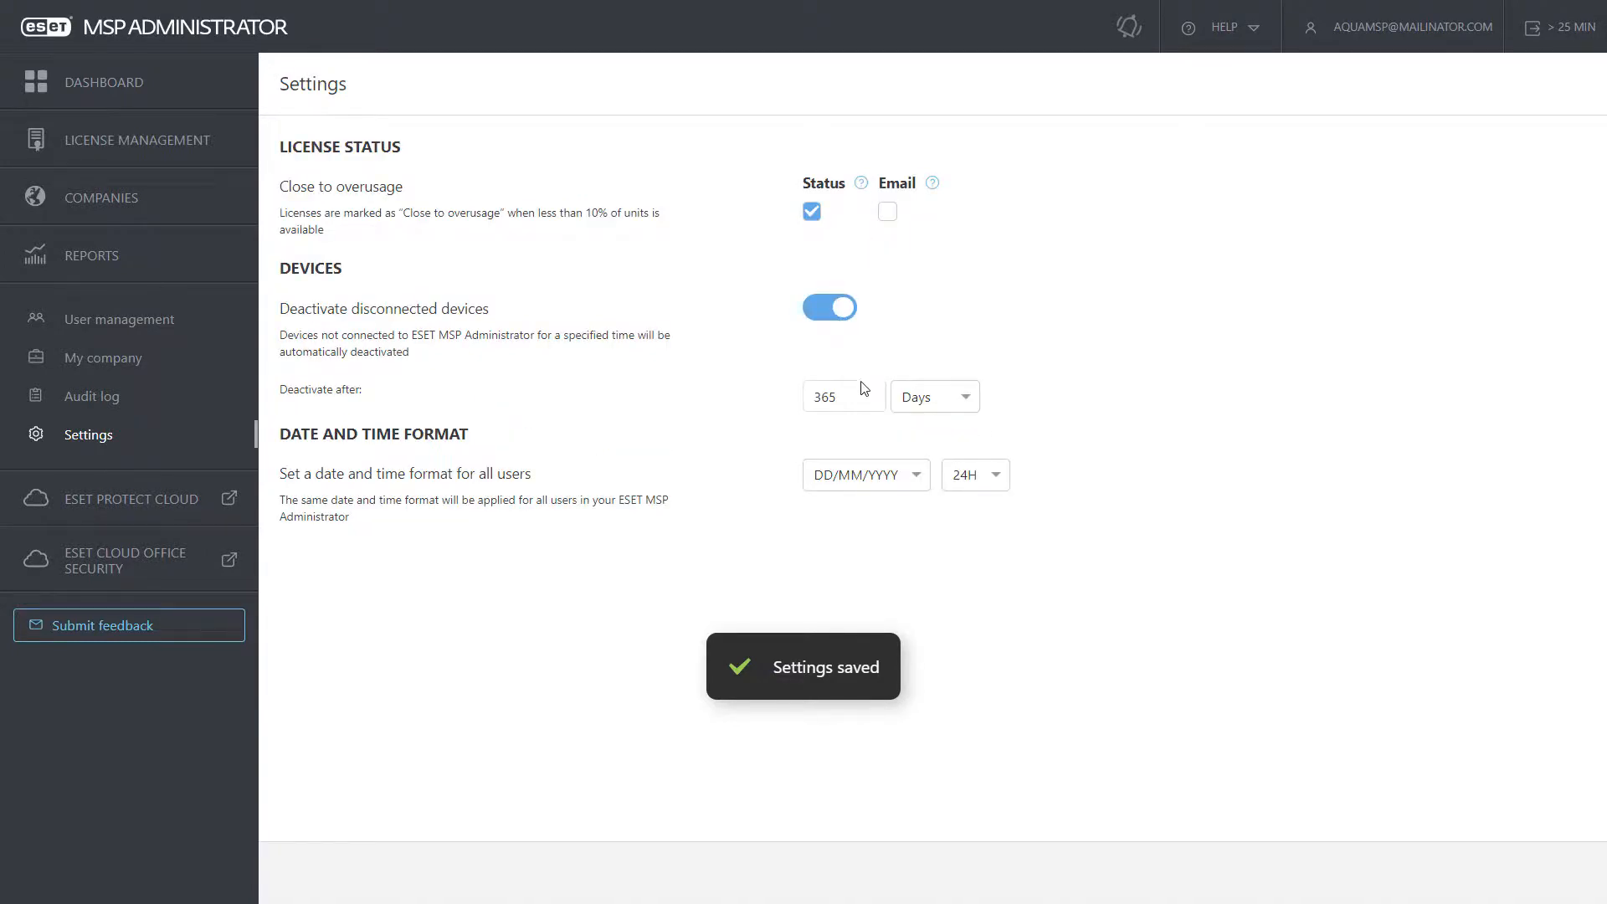
{"action": "left_click_drag", "start_coordinate": [852, 400], "coordinate": [808, 401]}
{"action": "type", "text": "128"}
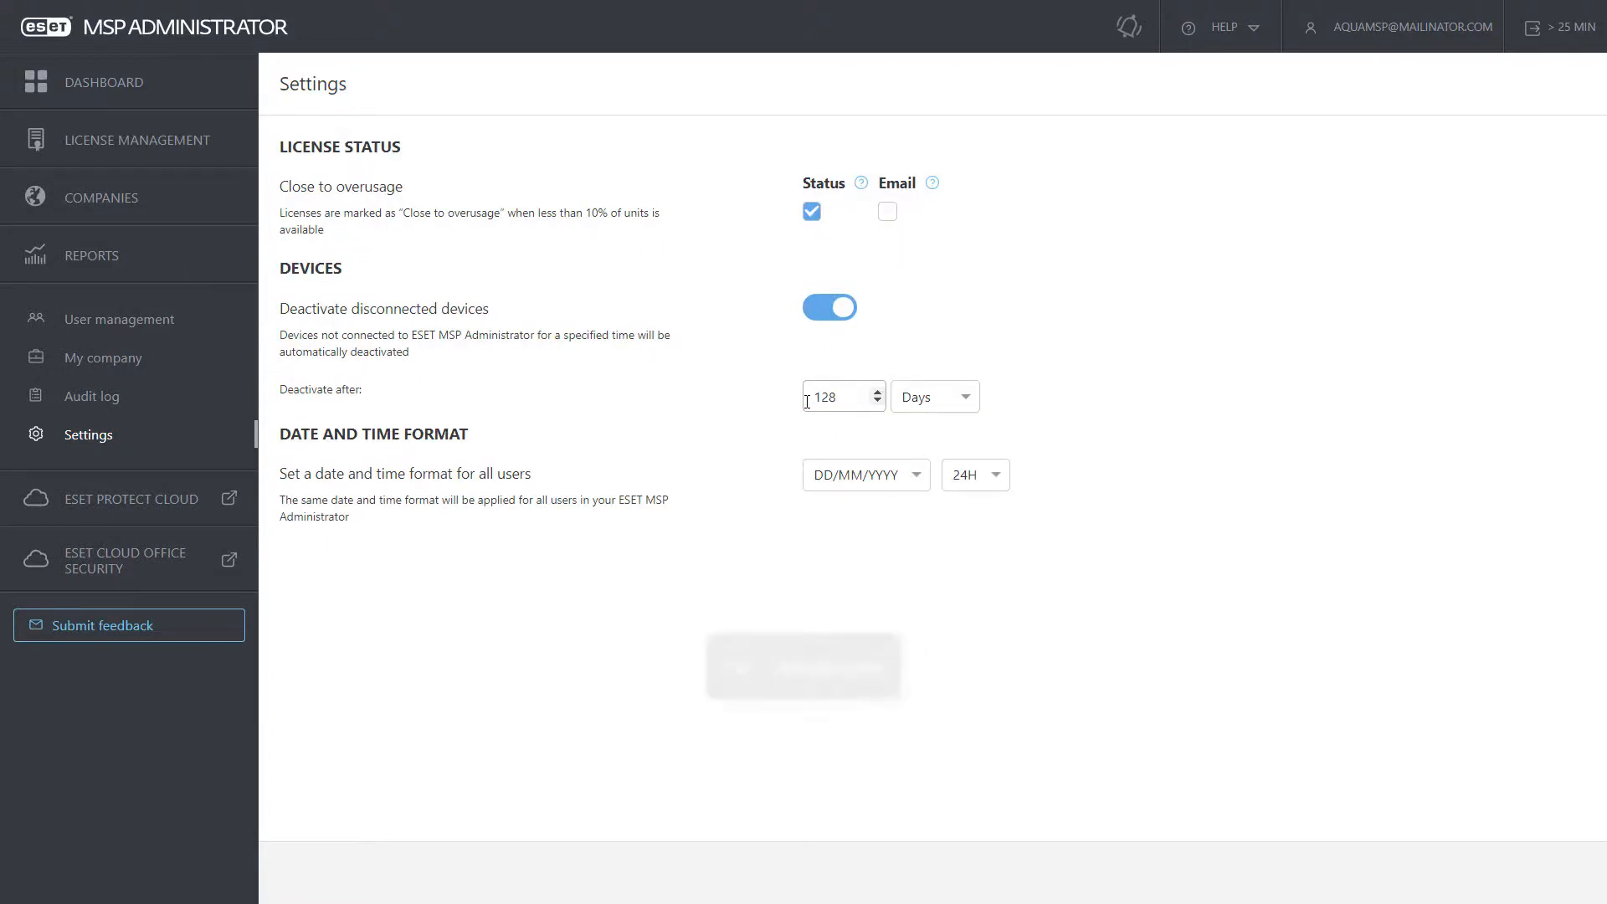
{"action": "left_click", "coordinate": [961, 401]}
{"action": "left_click", "coordinate": [969, 405]}
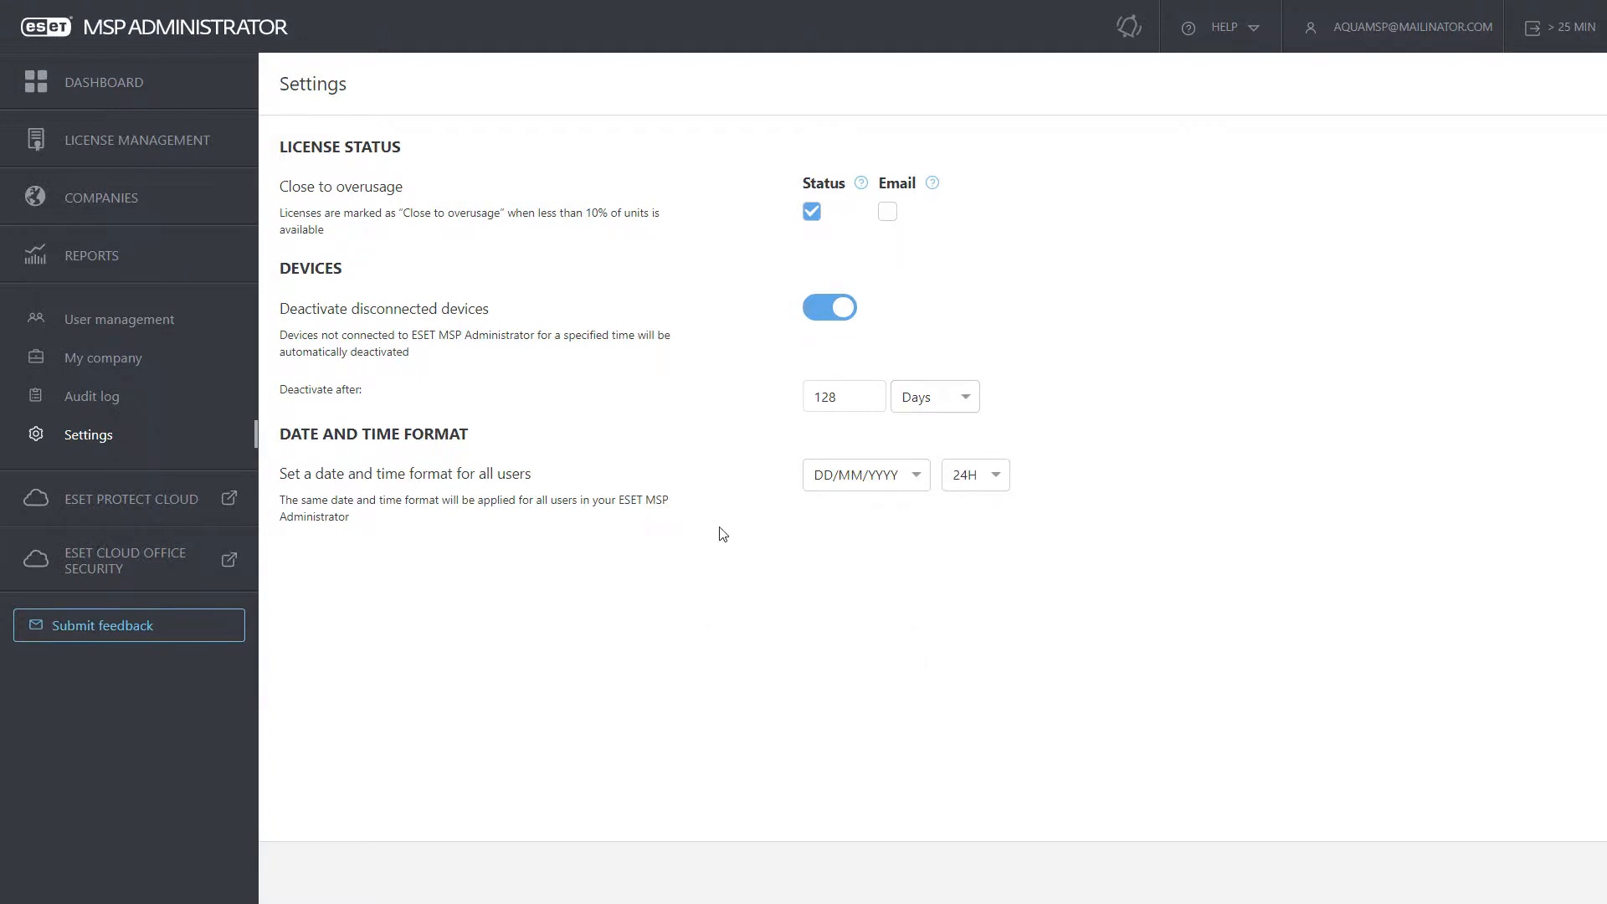
{"action": "left_click", "coordinate": [147, 84]}
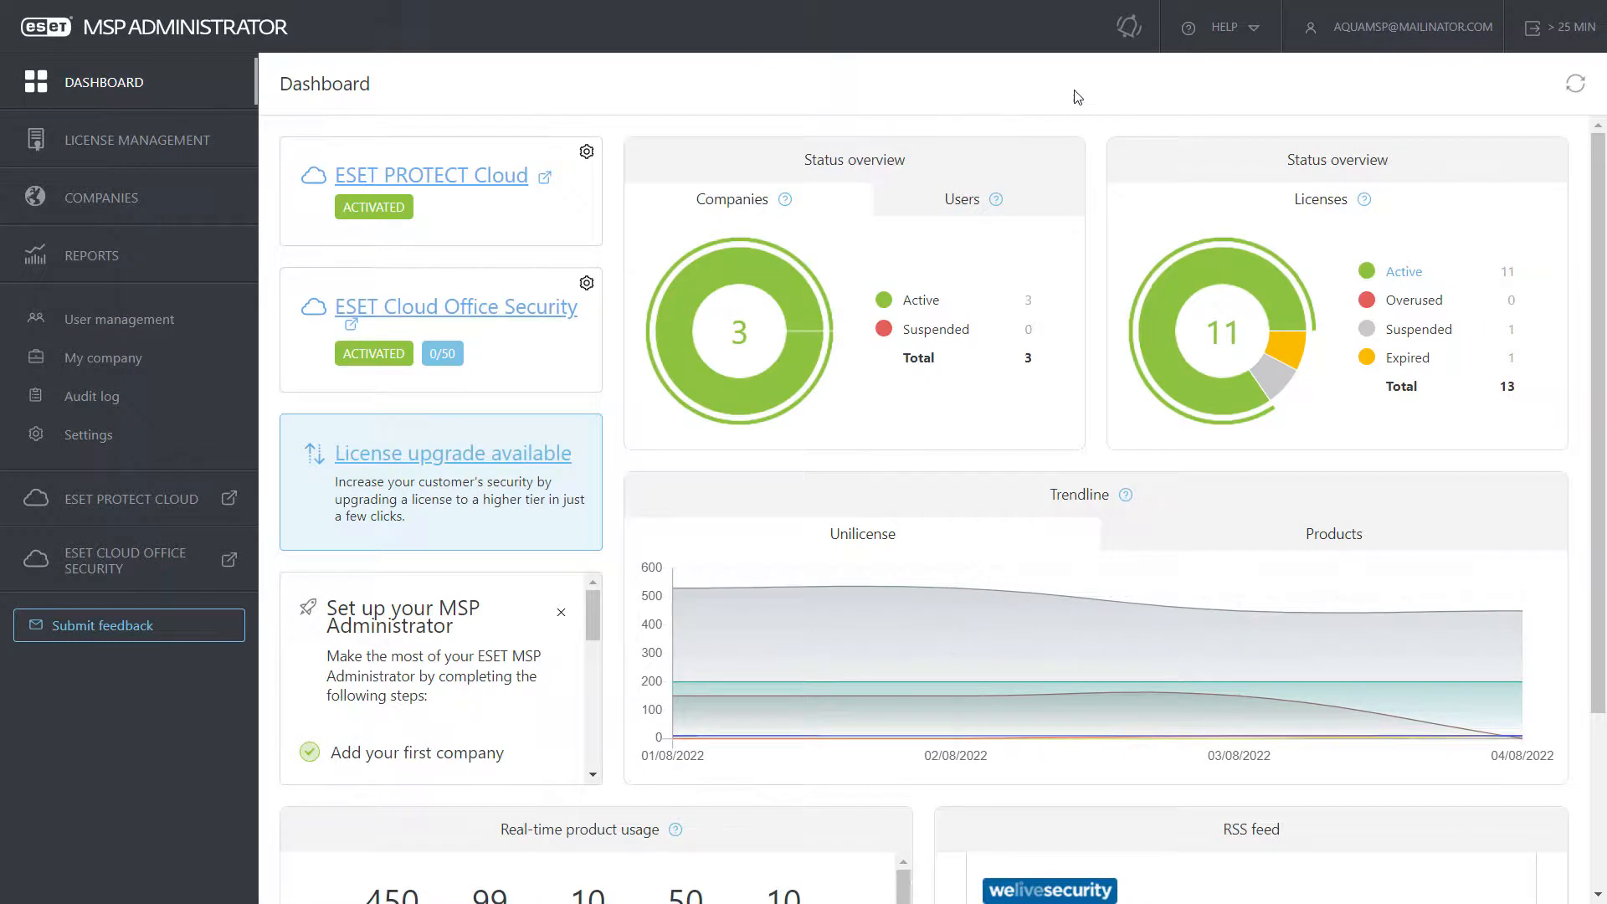
Step: Glance at notifications and help resources, then open the account profile
{"action": "left_click", "coordinate": [1130, 28]}
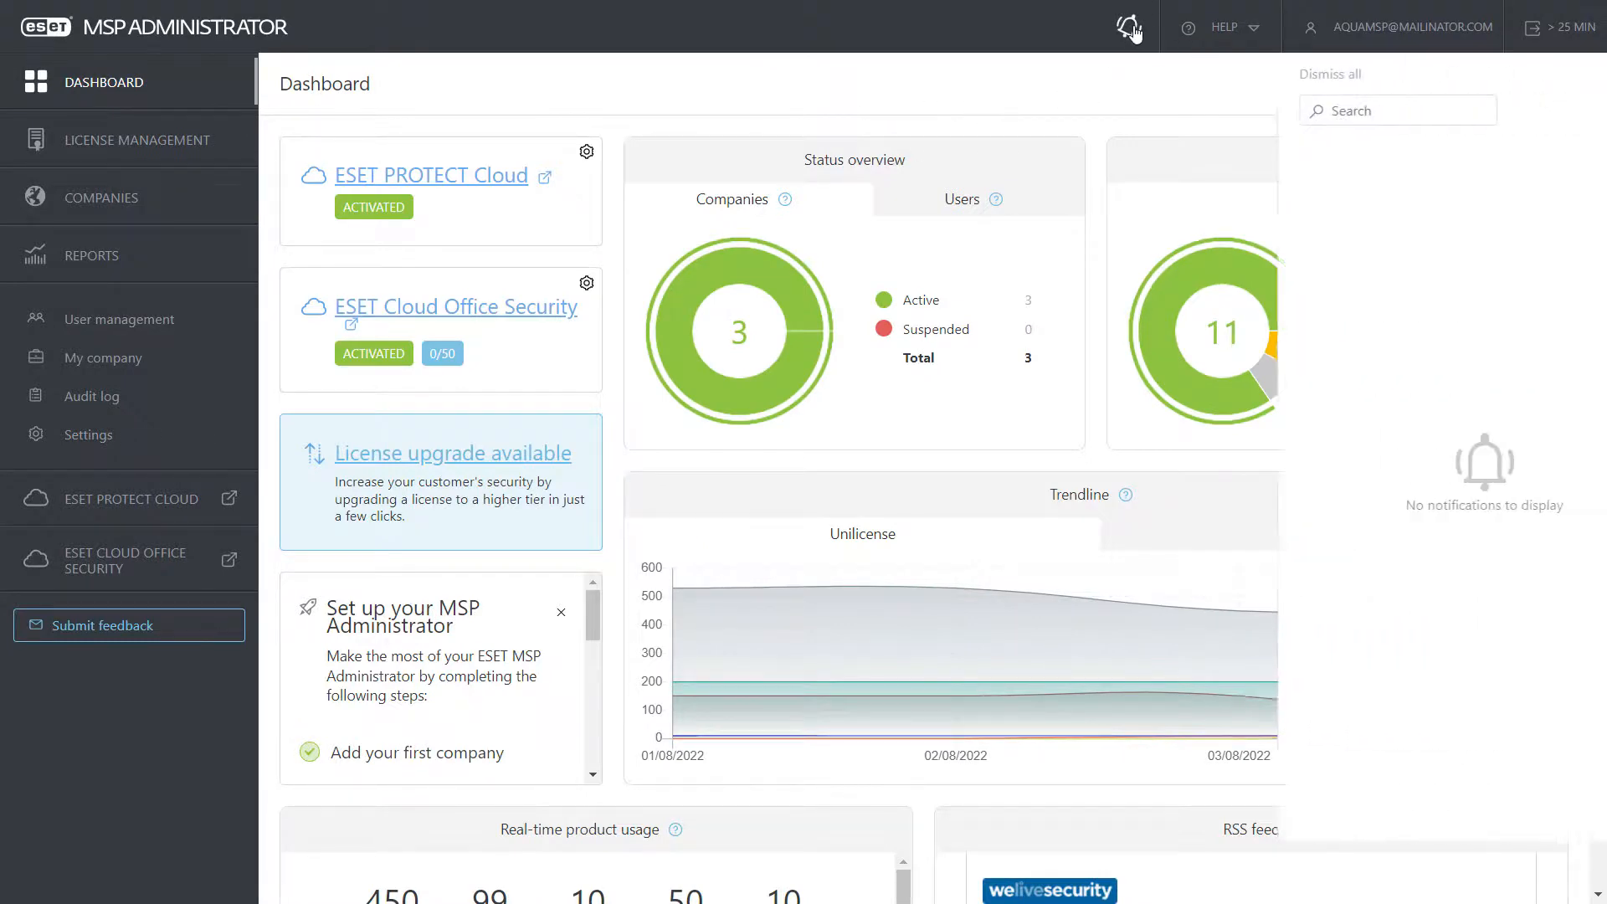
{"action": "left_click", "coordinate": [1573, 79]}
{"action": "left_click", "coordinate": [1256, 28]}
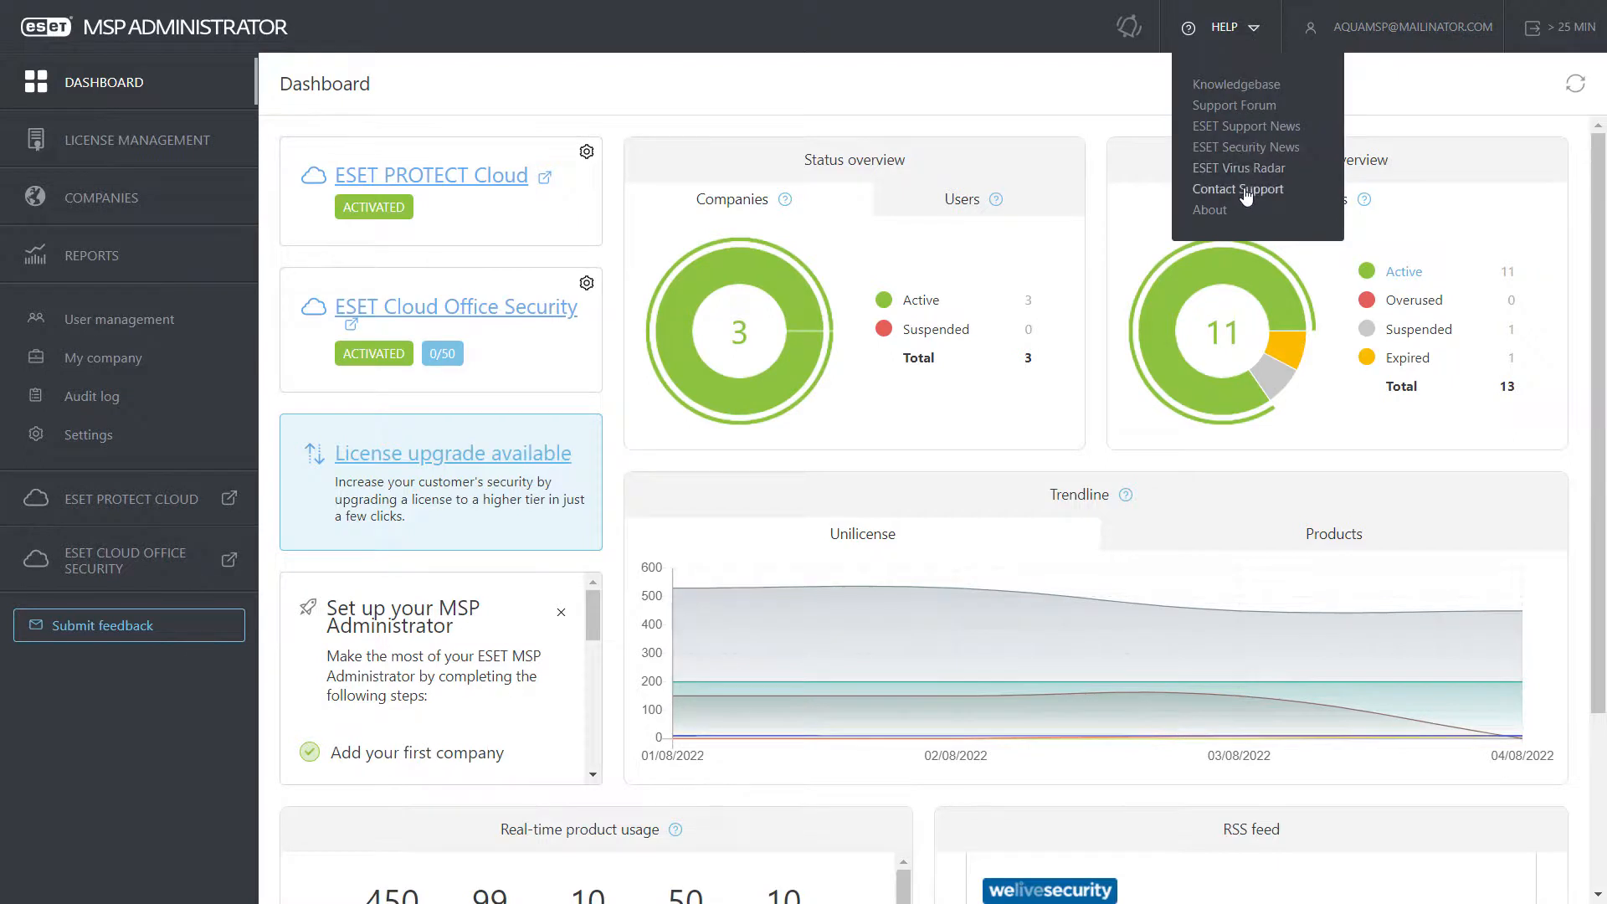
{"action": "left_click", "coordinate": [1348, 38]}
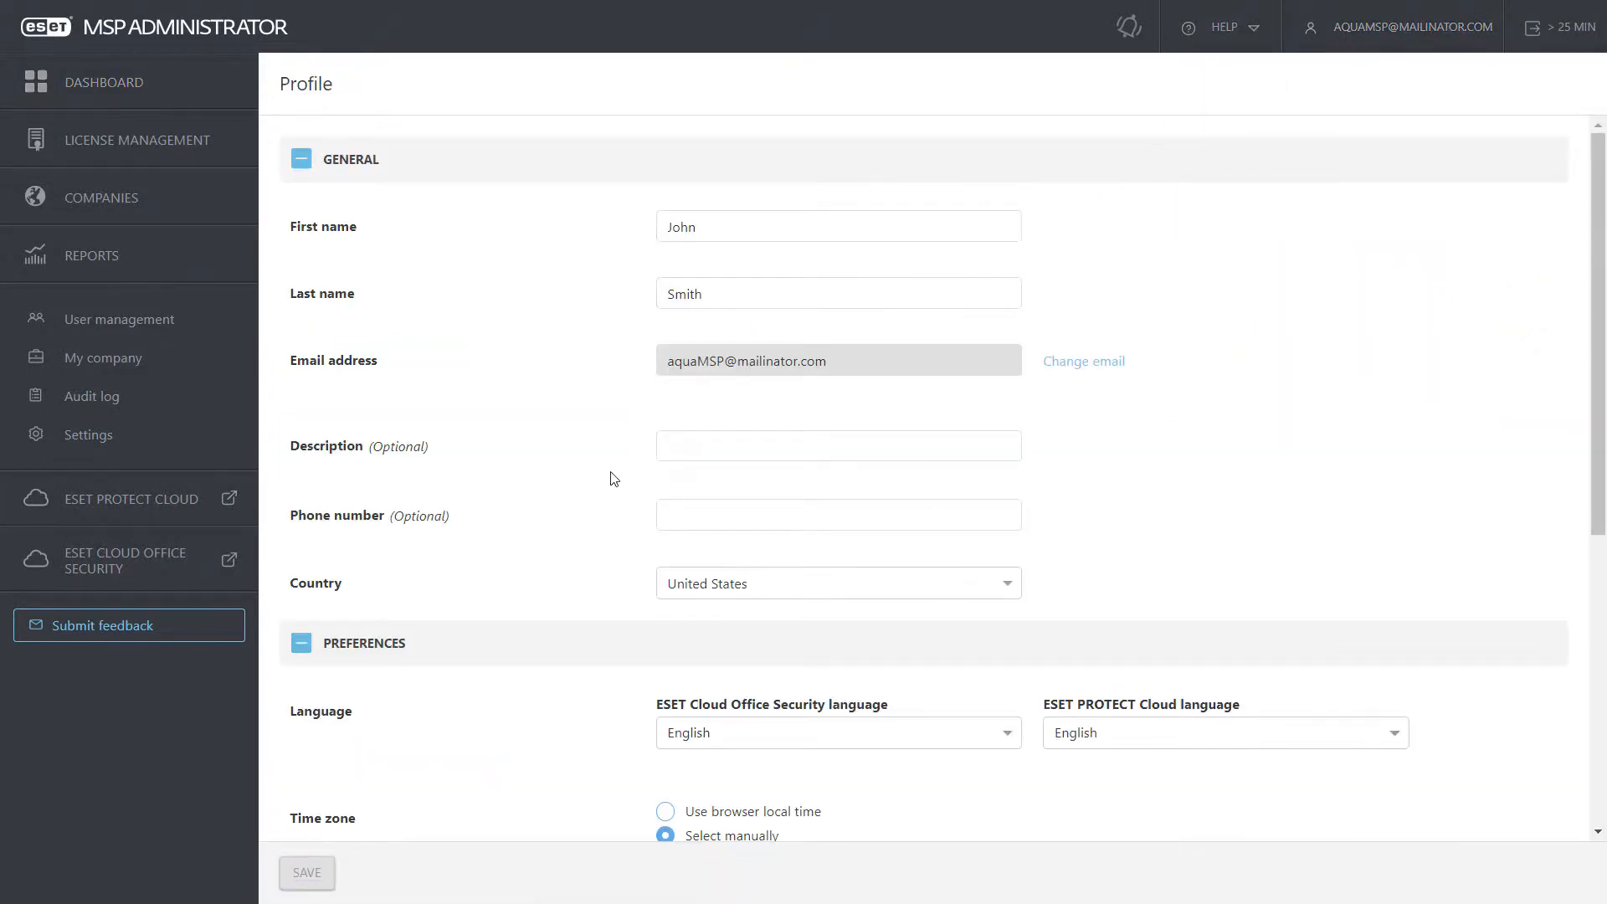
{"action": "scroll", "coordinate": [613, 479], "scroll_direction": "down", "scroll_amount": 6}
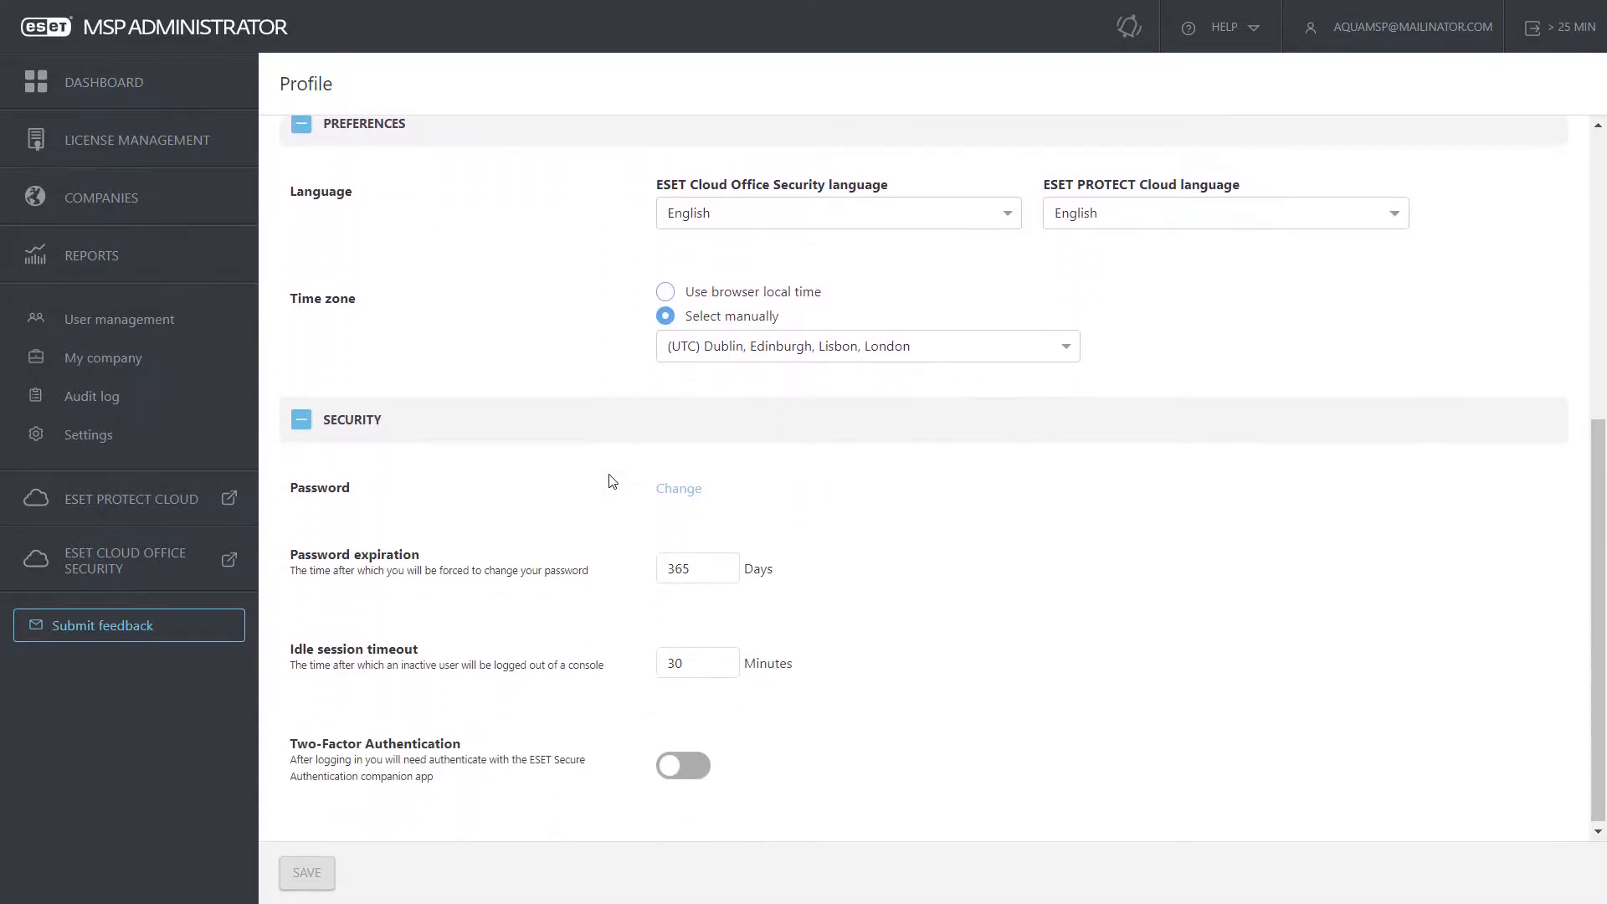
Step: Enable two-factor authentication by confirming with the account password, then log out
{"action": "left_click", "coordinate": [690, 768]}
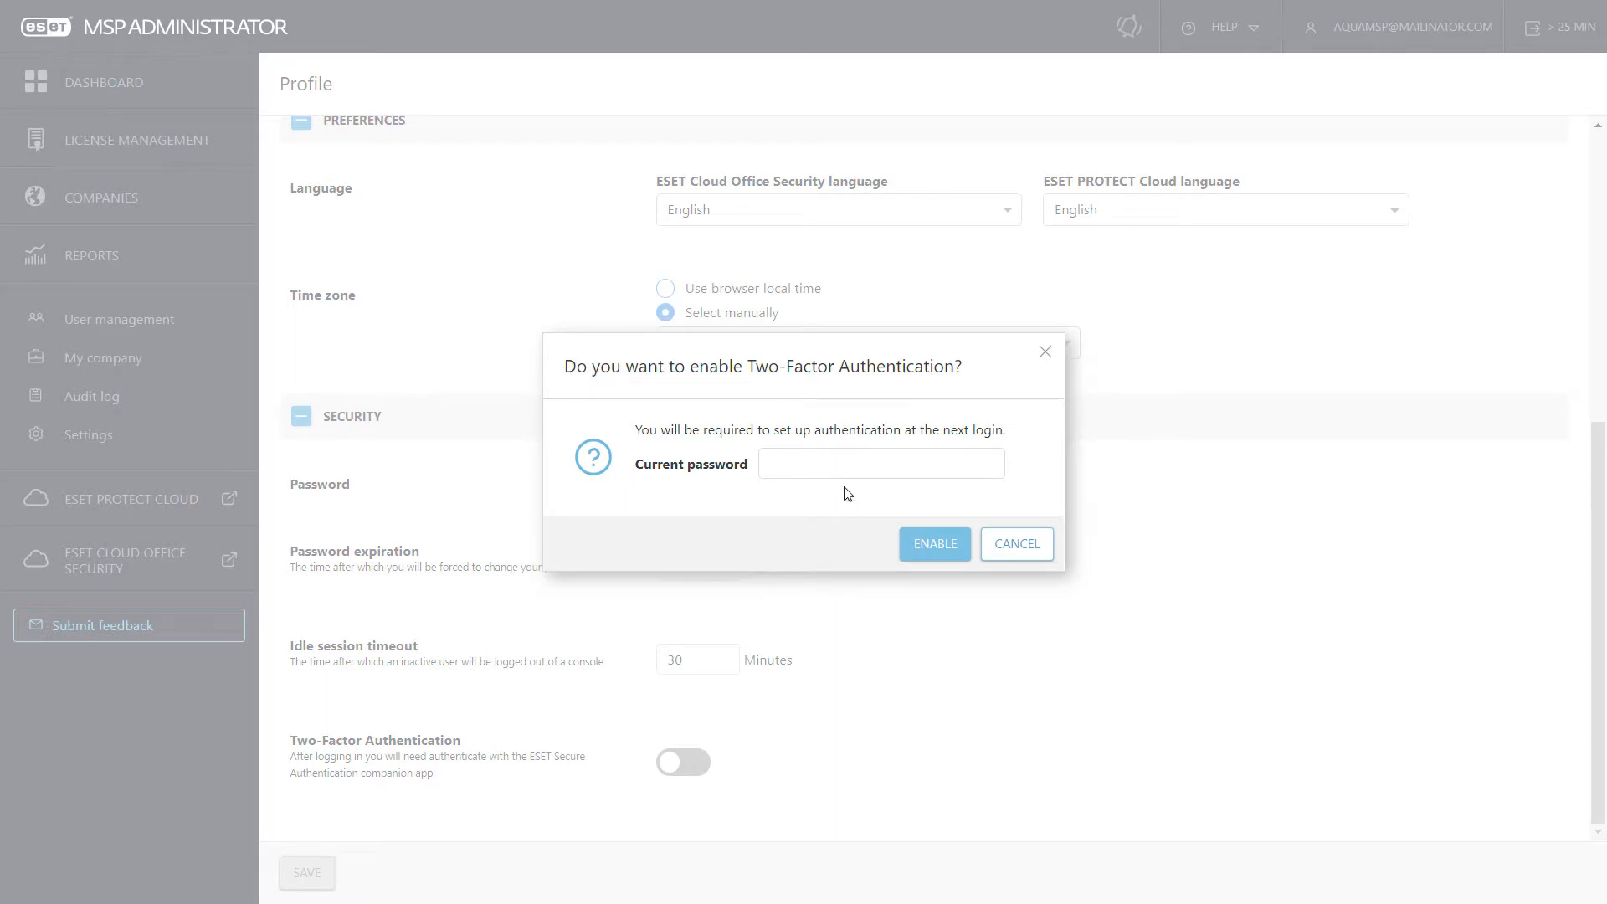
{"action": "left_click", "coordinate": [847, 466]}
{"action": "type", "text": "*************"}
{"action": "left_click", "coordinate": [936, 551]}
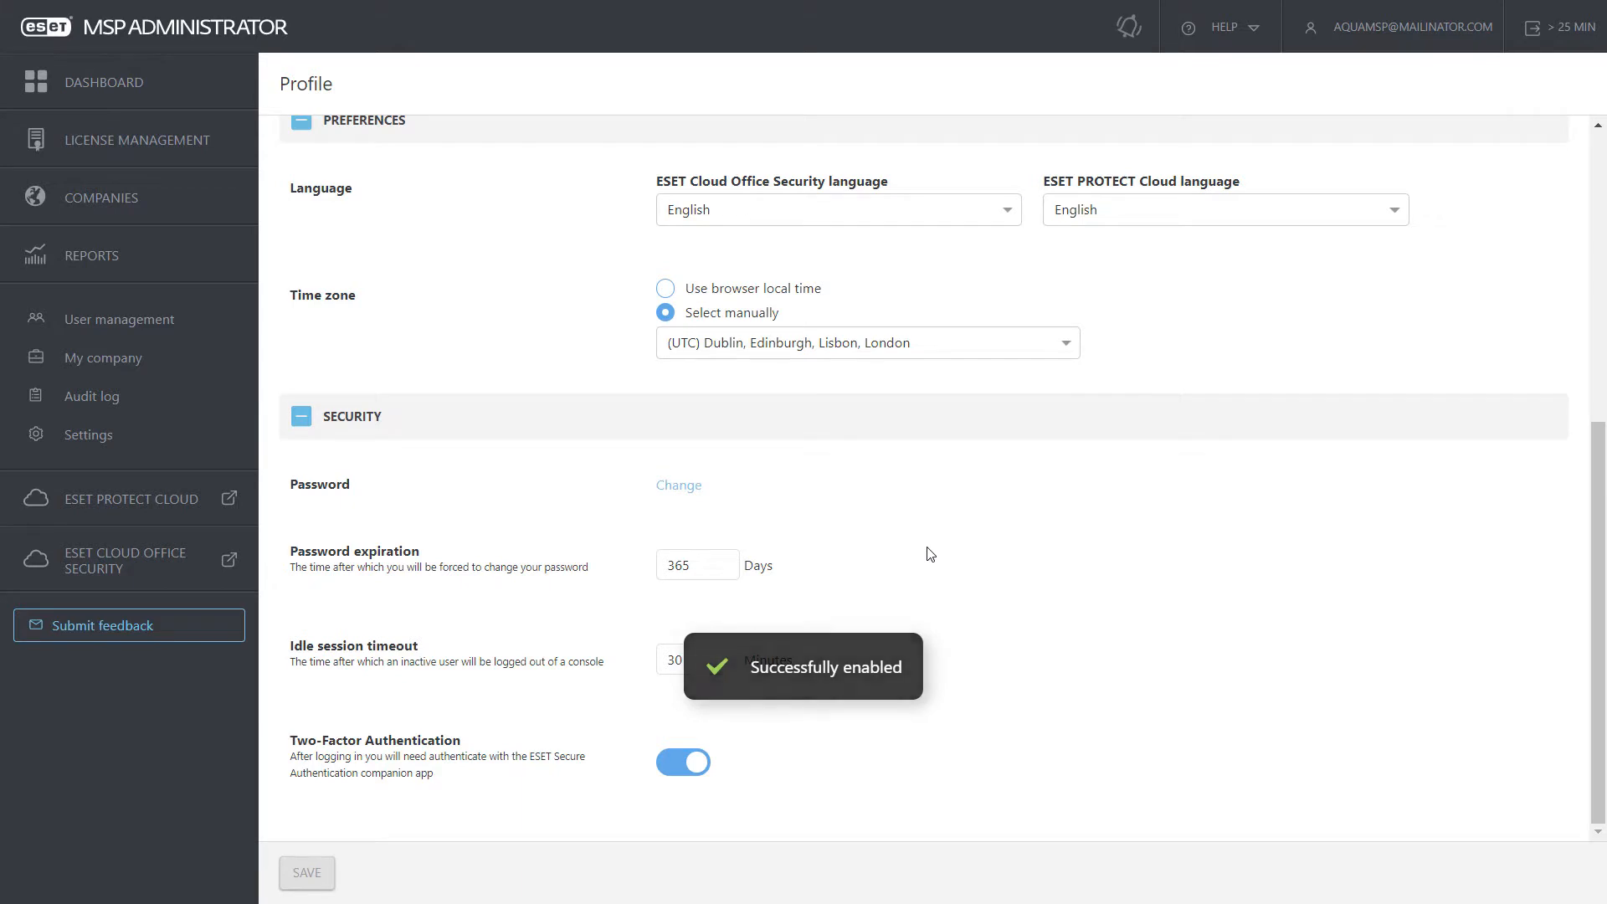
{"action": "left_click", "coordinate": [1588, 18]}
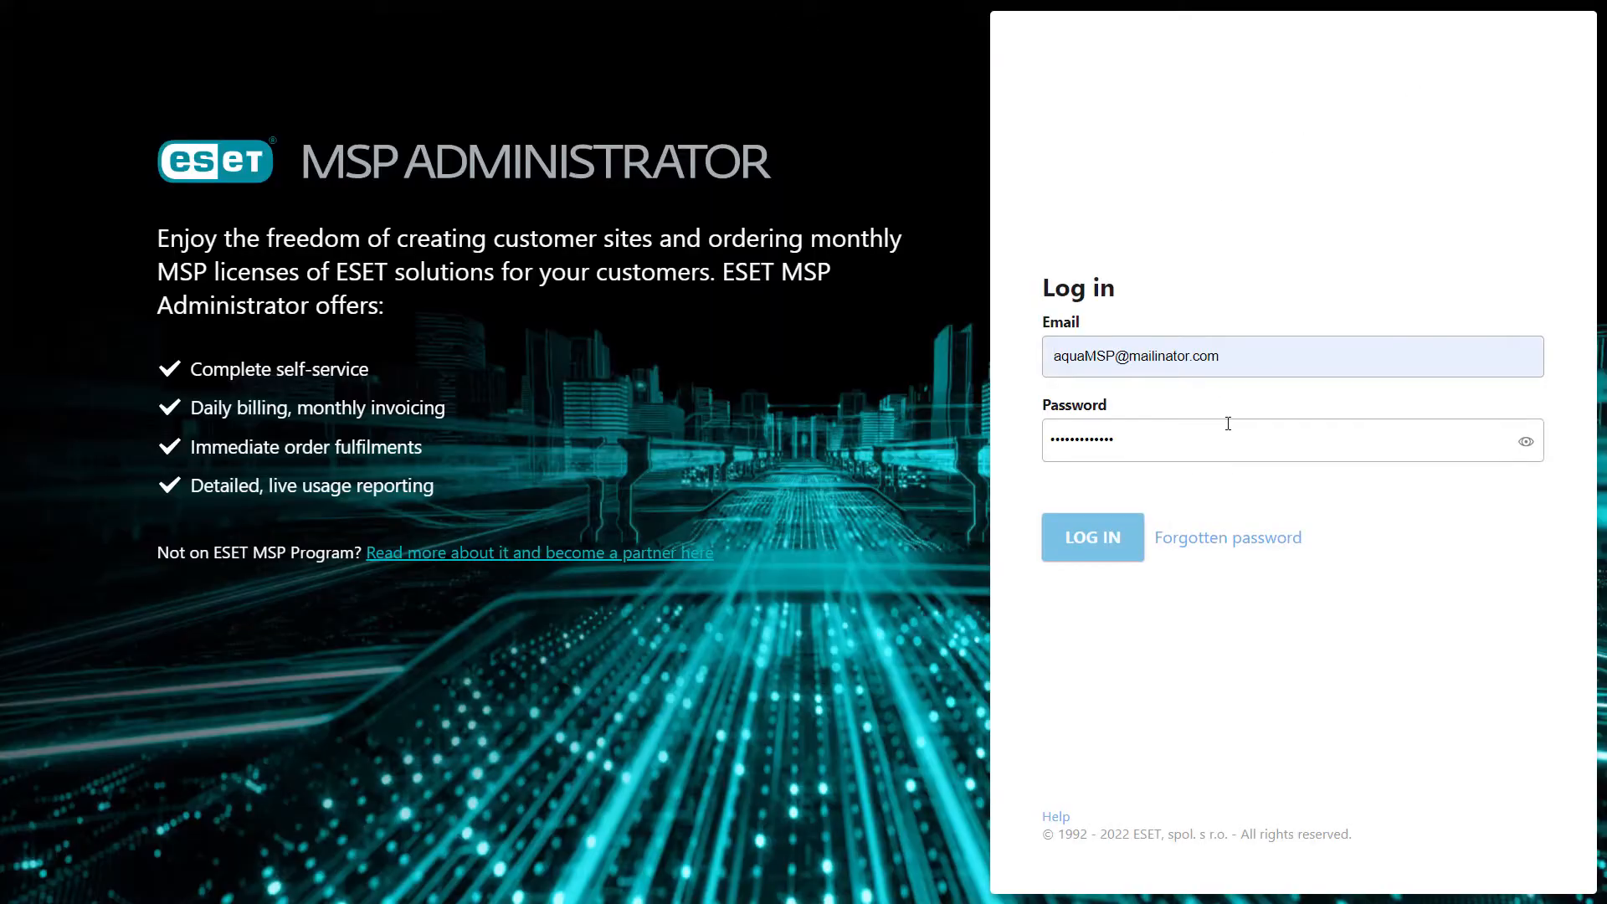
Step: Log back in and finish two-factor setup via QR code and one-time password verification
{"action": "left_click", "coordinate": [1103, 539]}
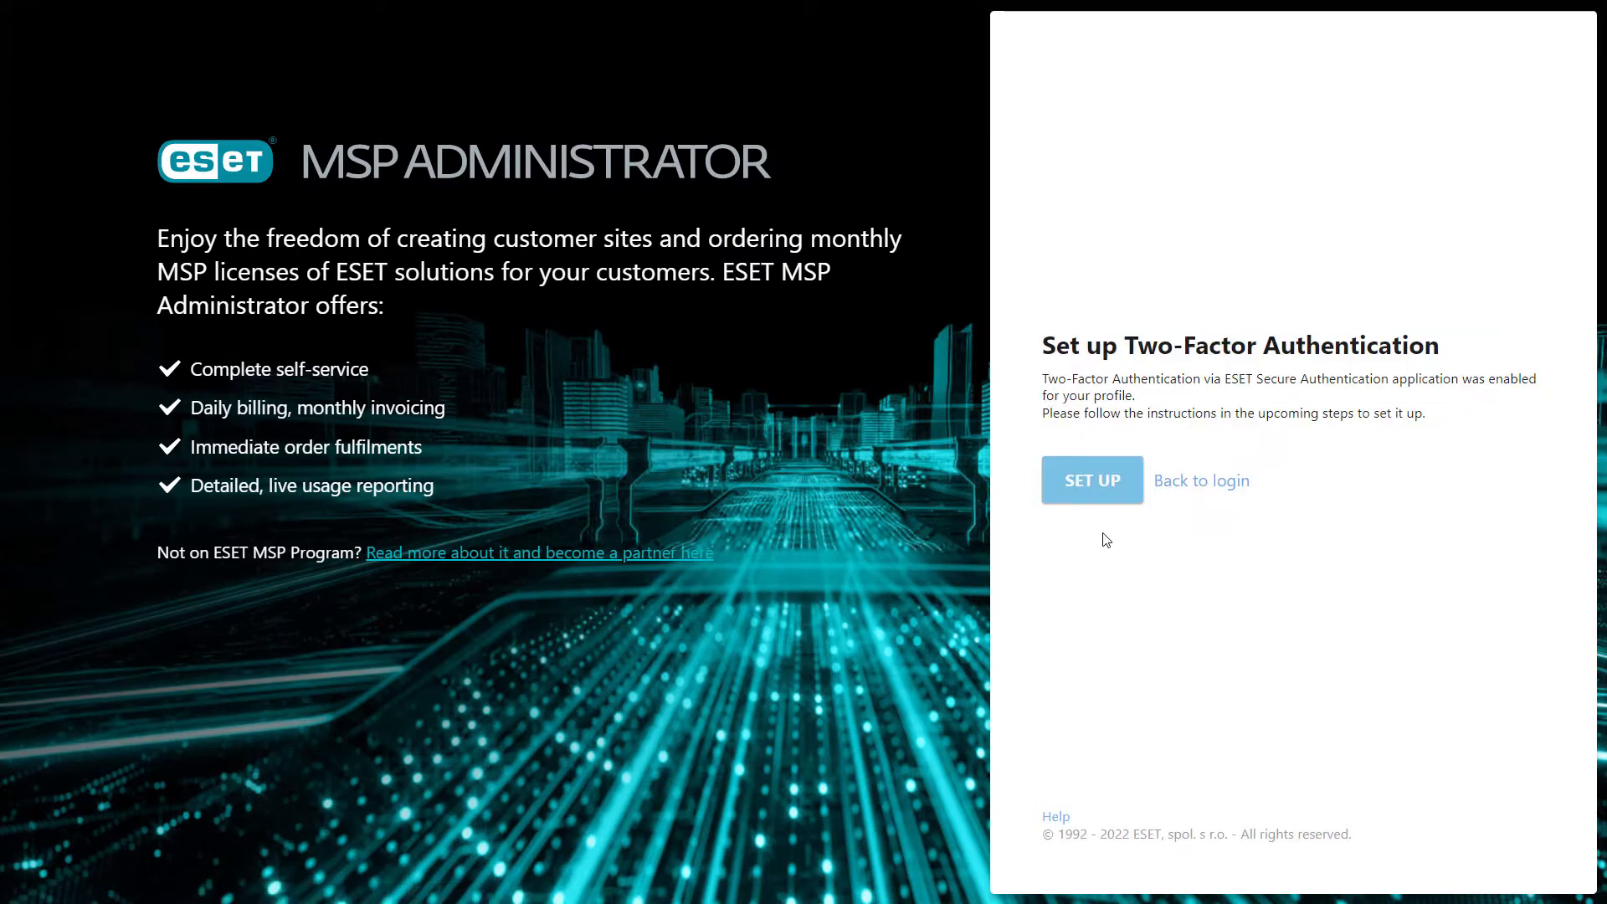
{"action": "left_click", "coordinate": [1095, 488]}
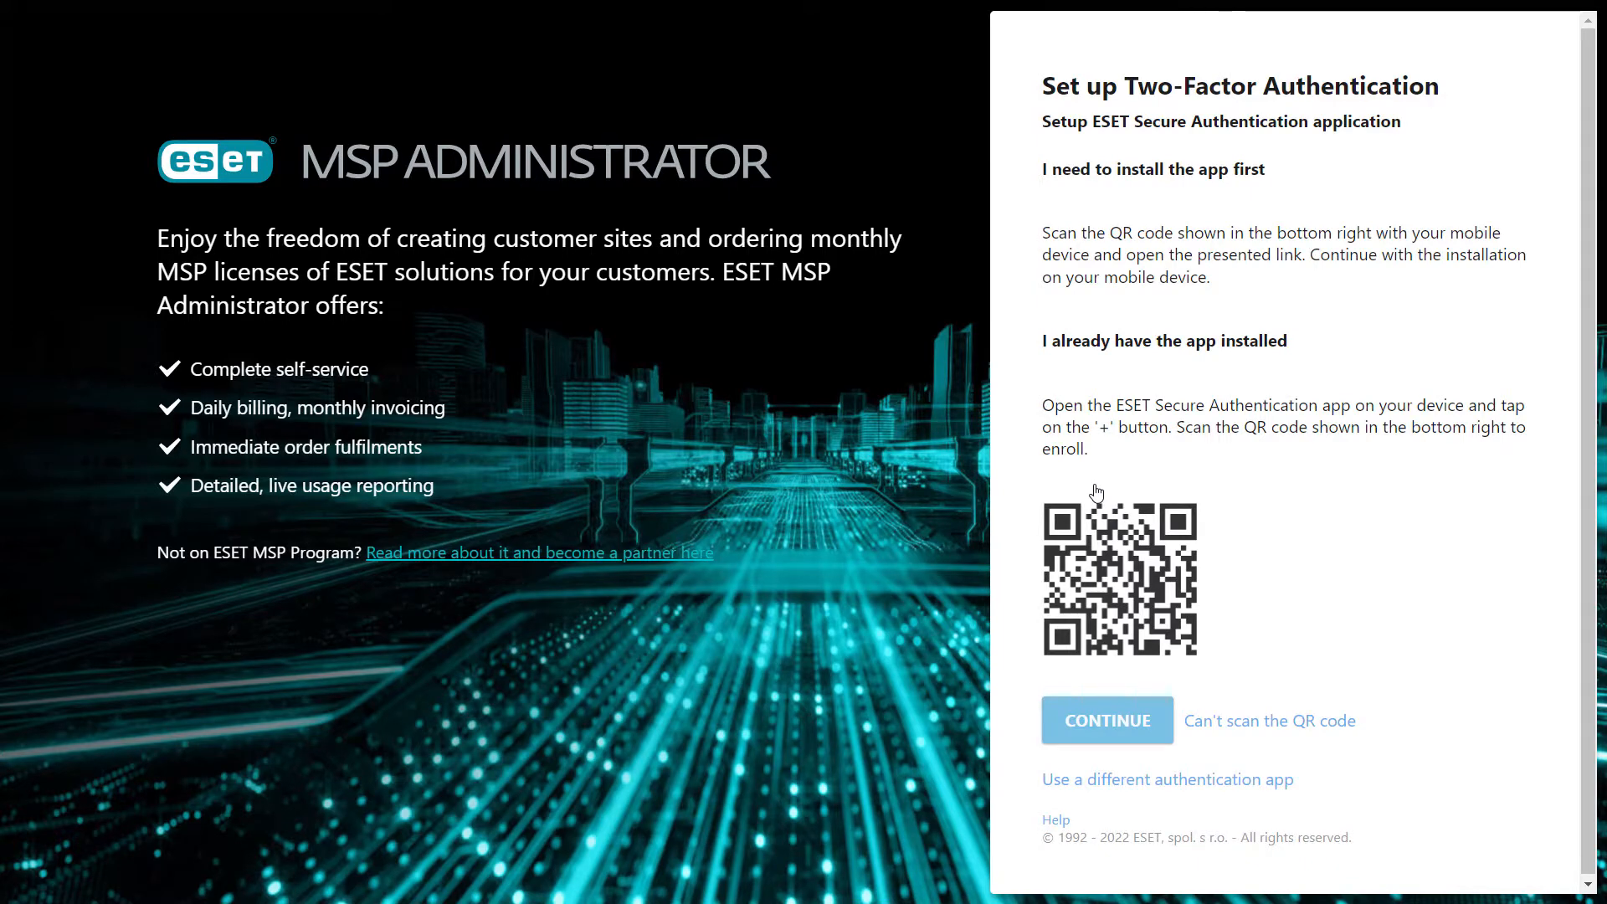
{"action": "left_click", "coordinate": [1109, 718]}
{"action": "left_click", "coordinate": [1085, 427]}
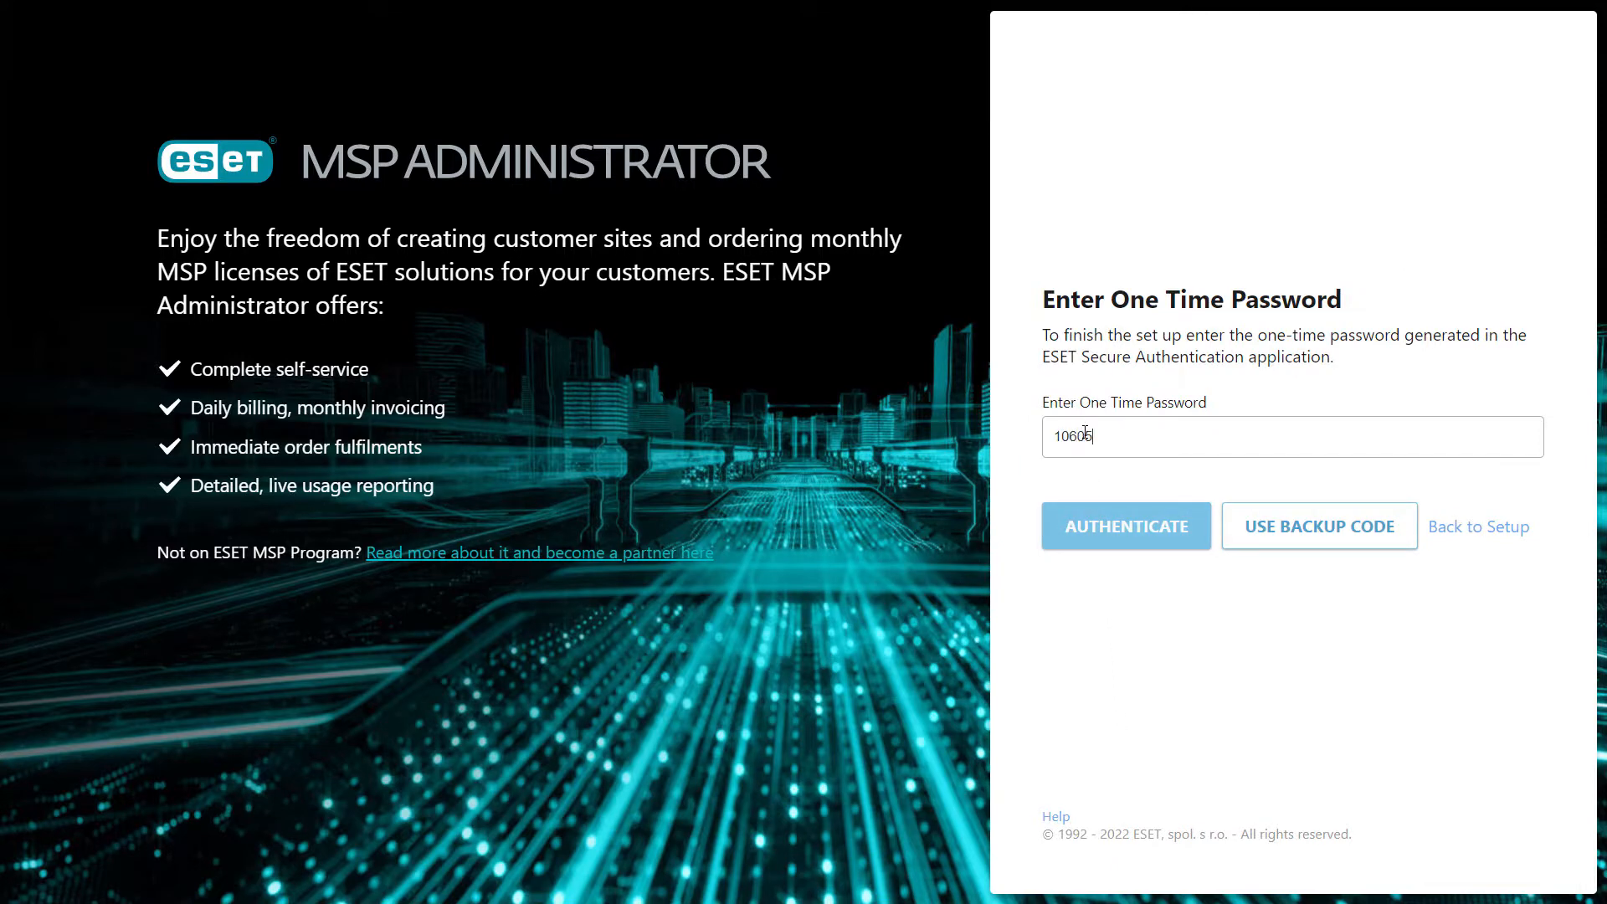
{"action": "left_click", "coordinate": [1112, 527]}
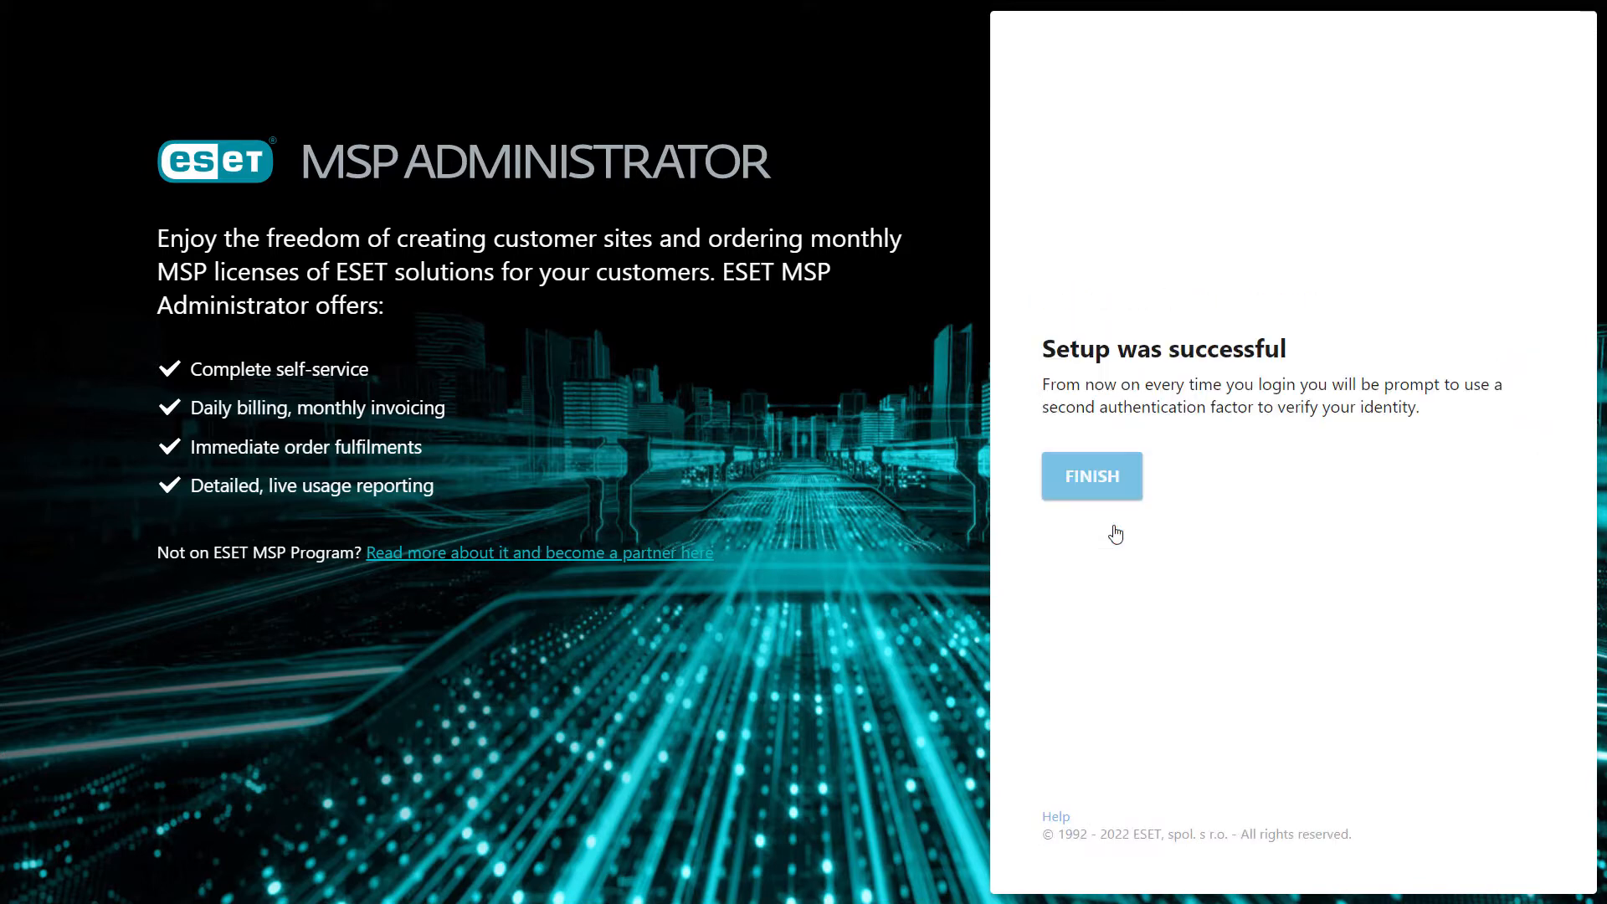
{"action": "left_click", "coordinate": [1094, 479]}
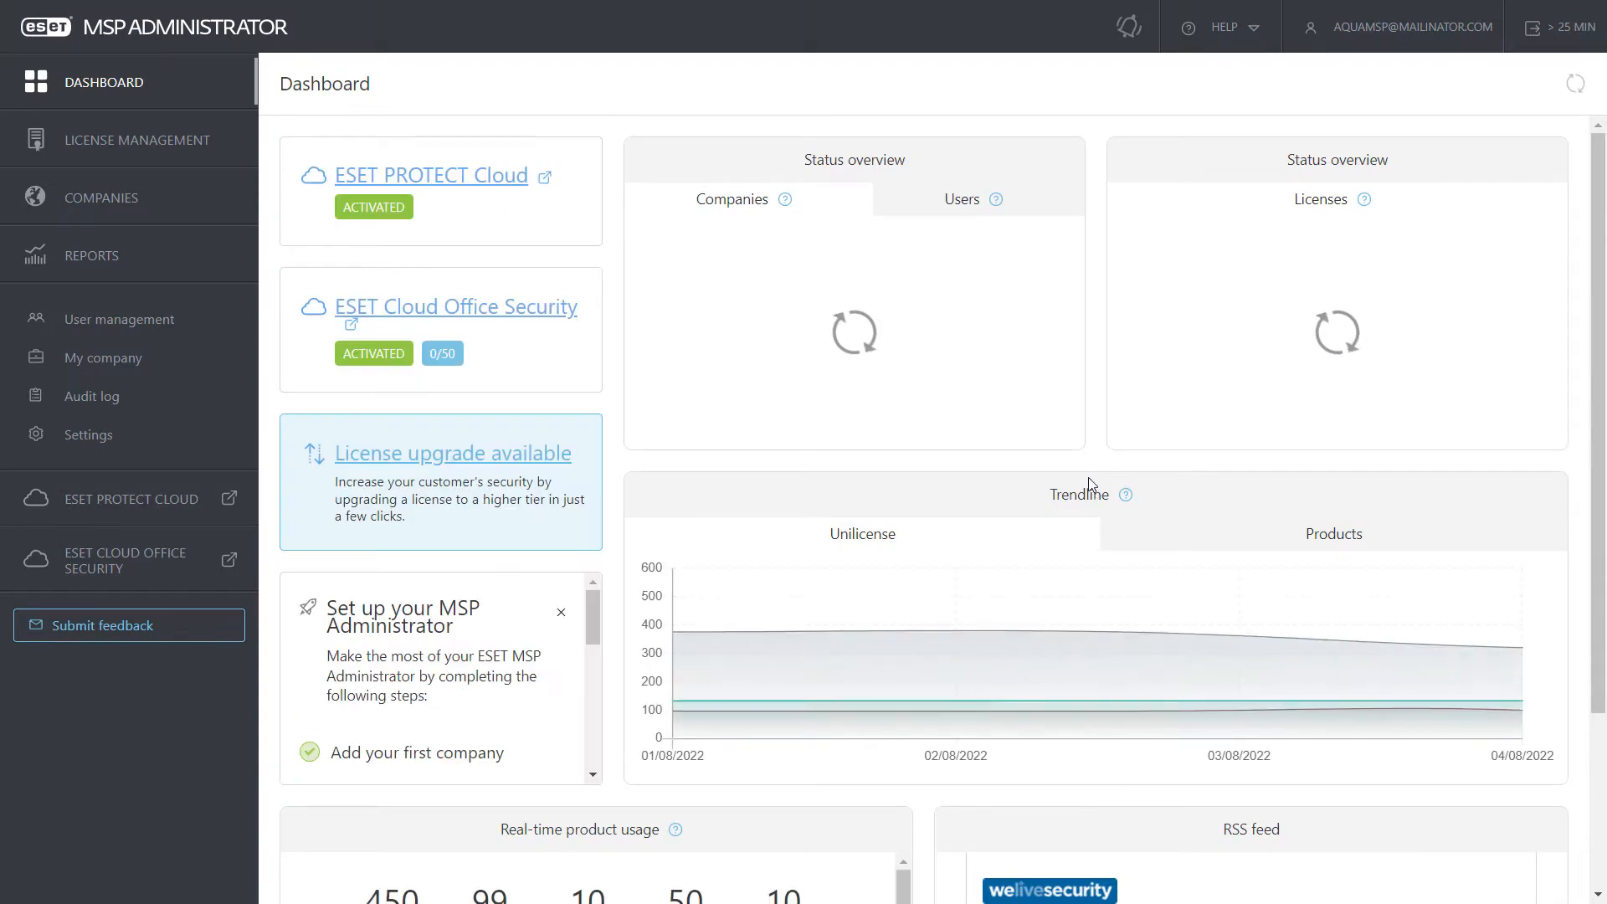